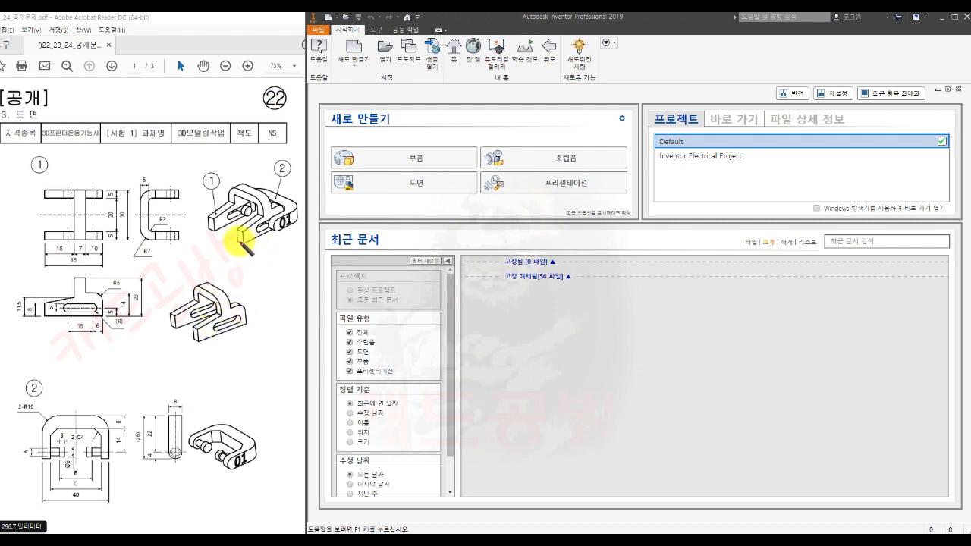
- Draw three red axis lines through the 01 face of the assembled isometric view and label them X, Y and Z
left_click_drag(239, 243, 315, 207)
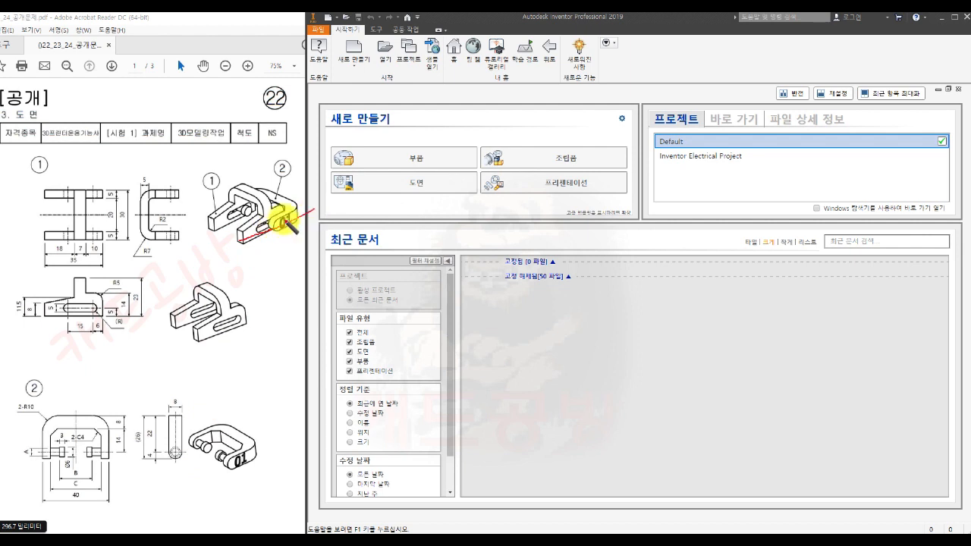
left_click_drag(277, 164, 279, 280)
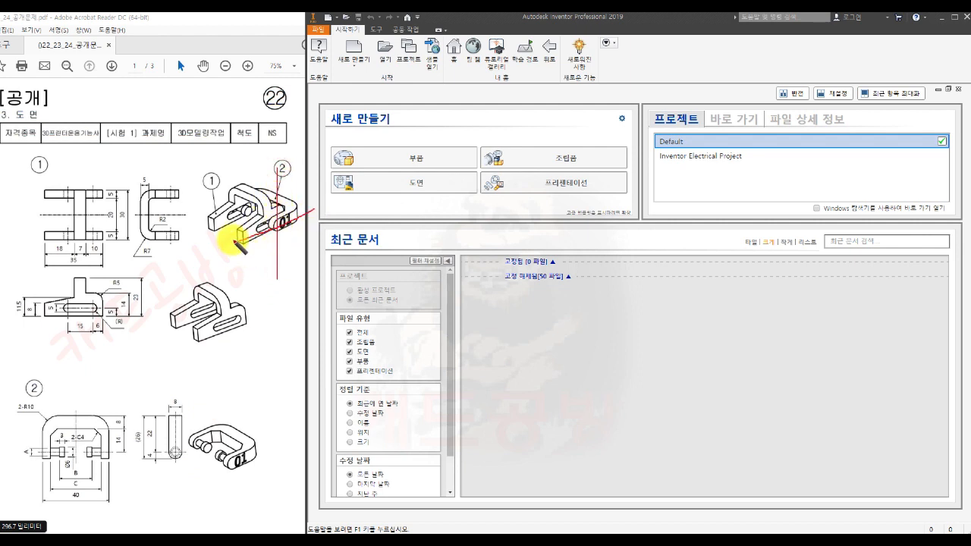
left_click_drag(229, 246, 232, 247)
left_click_drag(272, 282, 278, 304)
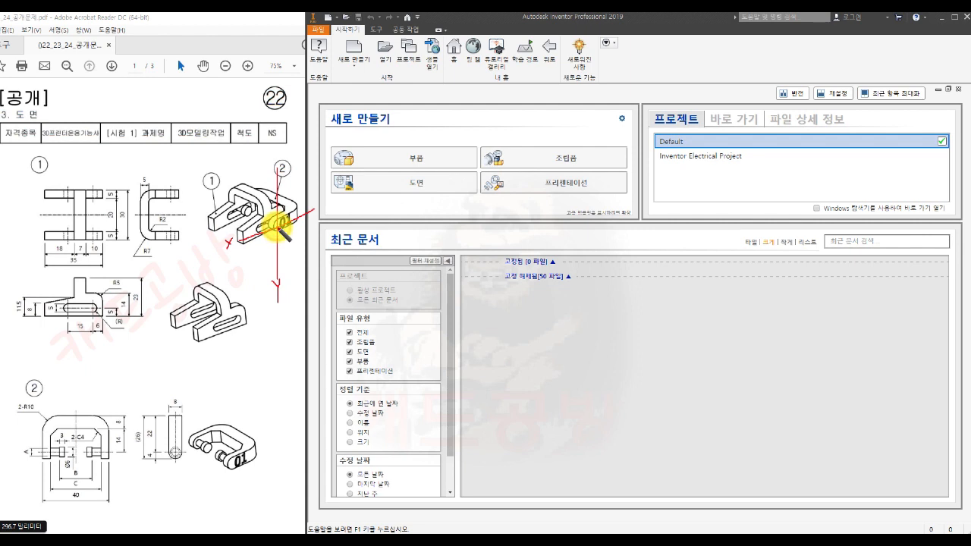
left_click_drag(264, 219, 219, 192)
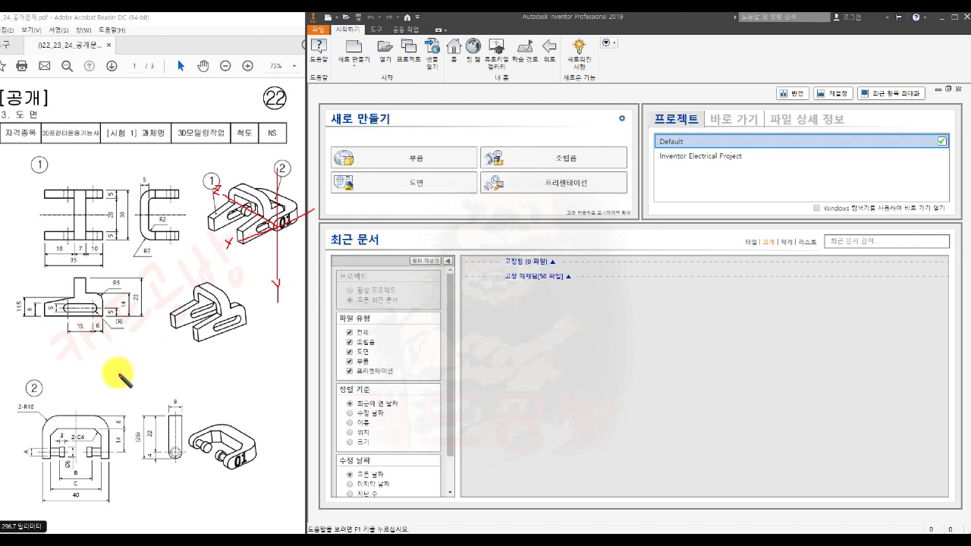
- Mark the dimension letters A, B and C on the part 2 drawing and write ø4.2 beside A
mouse_move(28, 461)
left_mouse_down()
mouse_move(16, 445)
mouse_move(22, 460)
left_mouse_up()
mouse_move(78, 476)
left_mouse_down()
mouse_move(69, 470)
mouse_move(74, 486)
left_mouse_up()
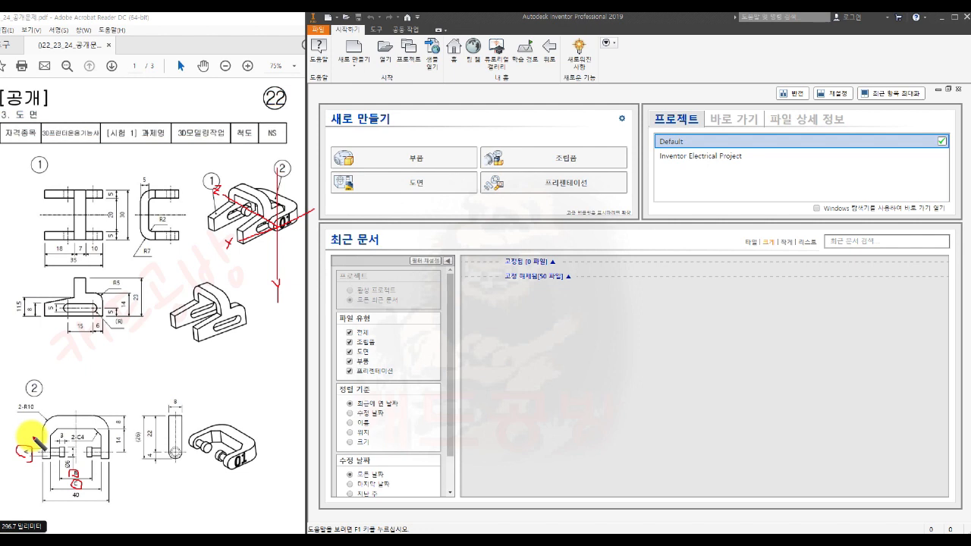
mouse_move(20, 431)
left_mouse_down()
mouse_move(17, 440)
mouse_move(37, 432)
left_mouse_up()
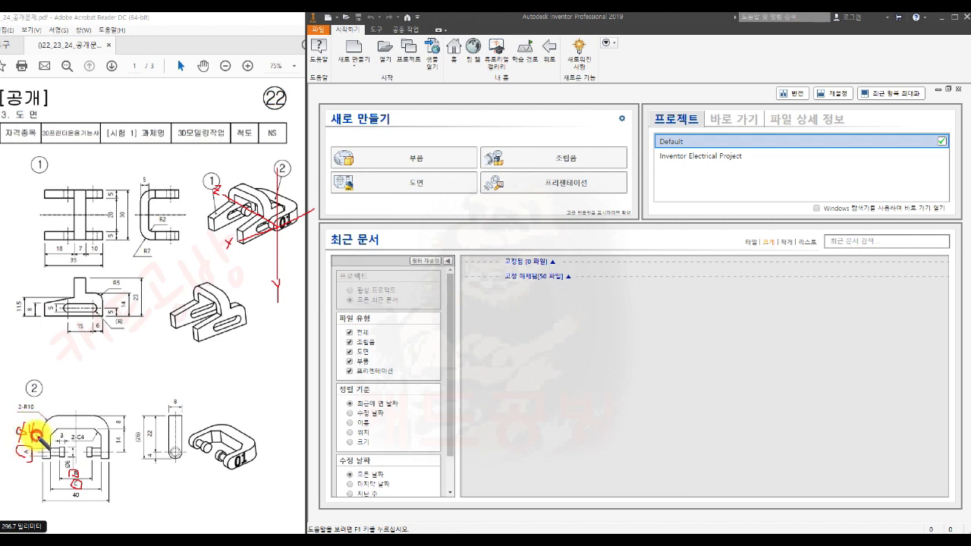
left_click_drag(39, 430, 51, 436)
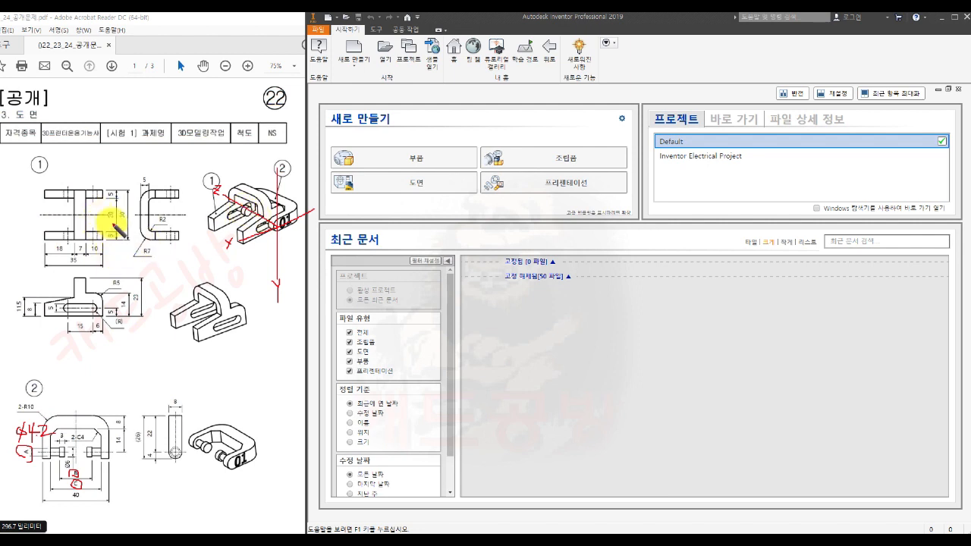
- Annotate part 2's dimension B with 19.2 and dimension C with 308, using leader lines
left_click_drag(83, 472, 147, 484)
left_click(136, 482)
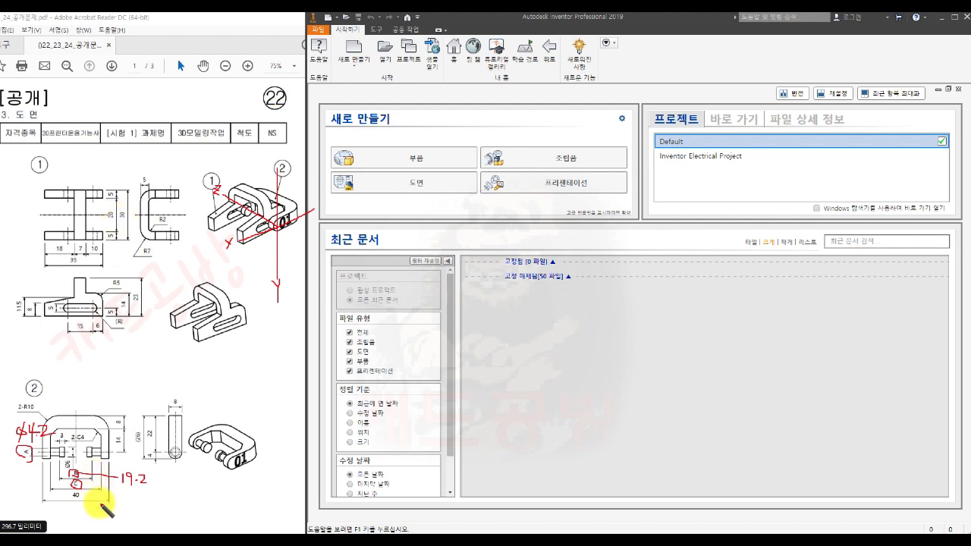
mouse_move(115, 500)
left_mouse_down()
mouse_move(129, 494)
mouse_move(142, 513)
mouse_move(134, 503)
mouse_move(148, 502)
left_mouse_up()
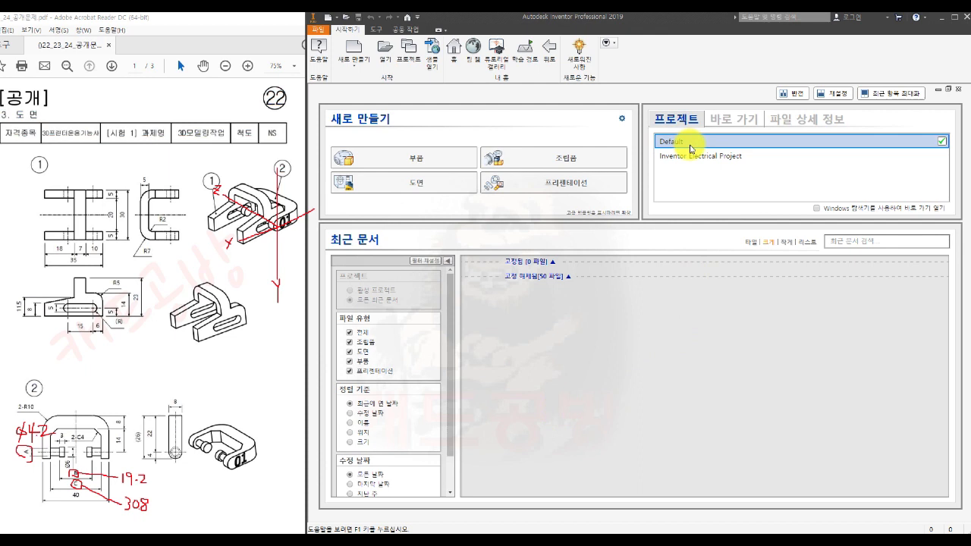
- Check the default template's measurement unit and drawing standard, leaving without changes
left_click(621, 118)
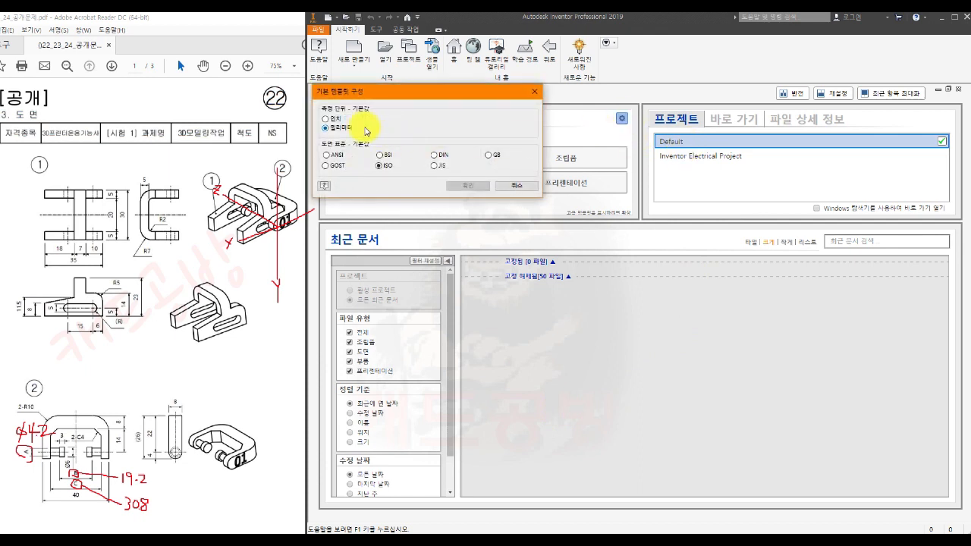
left_click(389, 177)
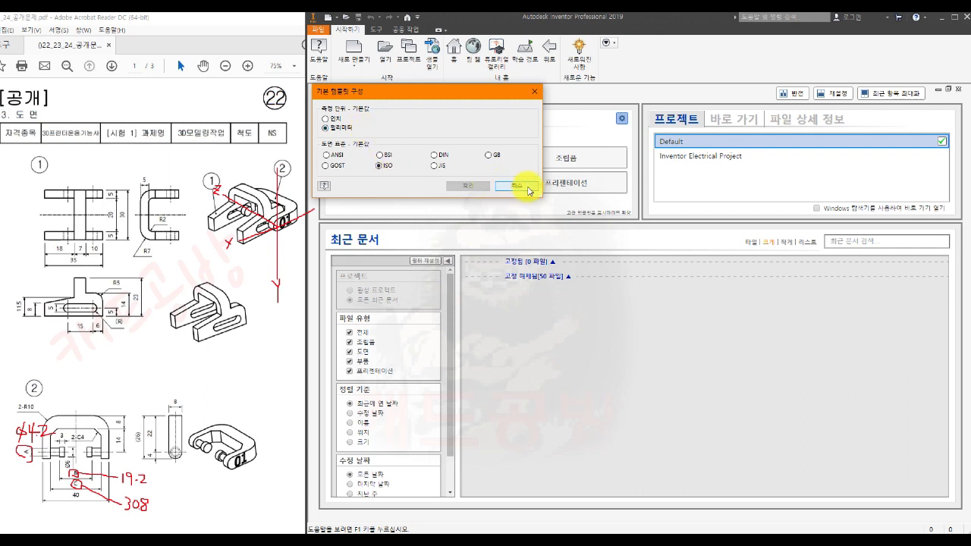
left_click(528, 191)
- Close the home page and create a new part from the SM templates.ipt template in the Works folder
left_click(955, 90)
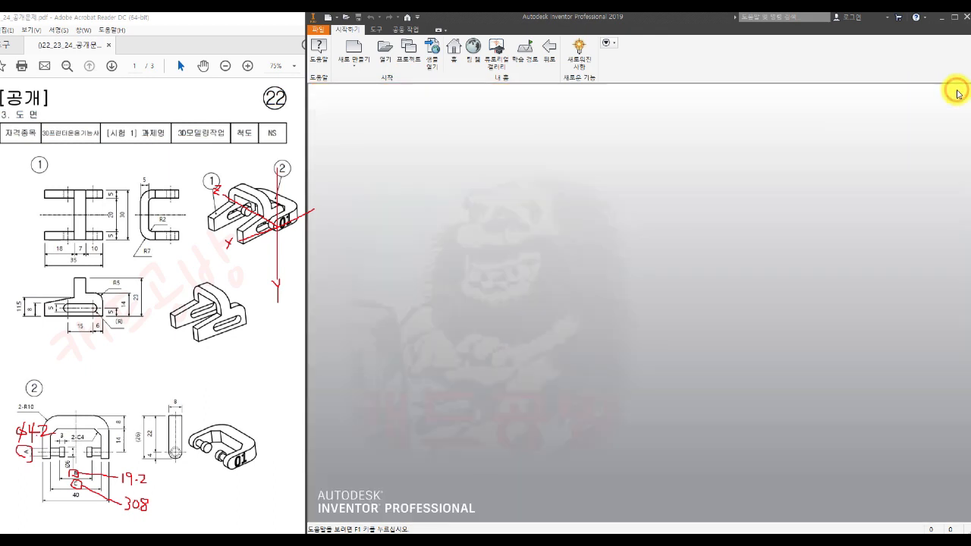
left_click(353, 47)
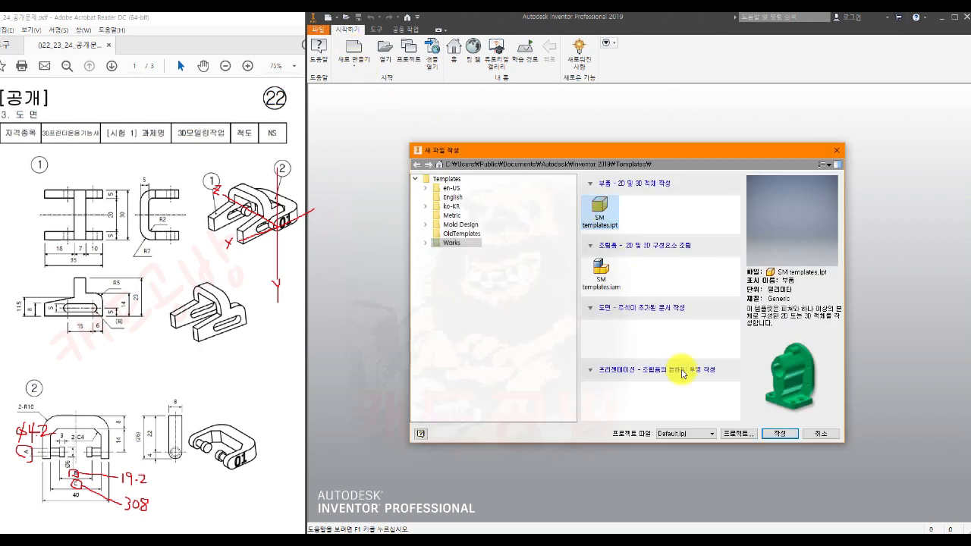
left_click(779, 437)
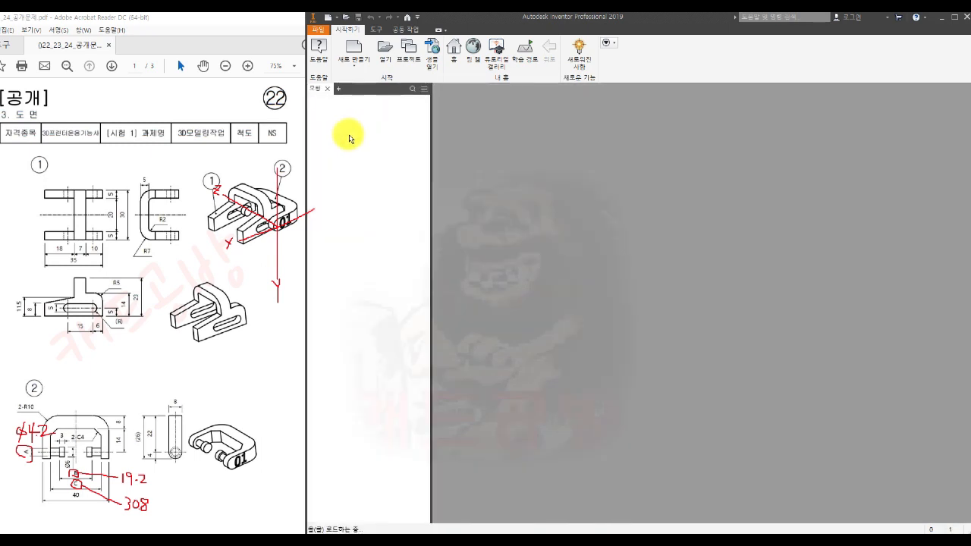
- Delete the existing 부품1.ipt from folder 22 and save the new part there as 부품1.ipt
left_click(320, 31)
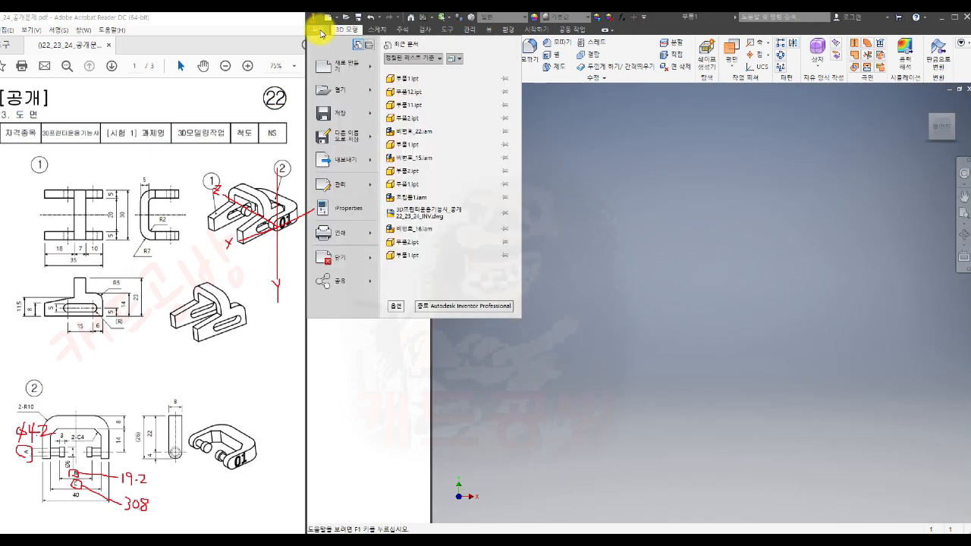
mouse_move(324, 138)
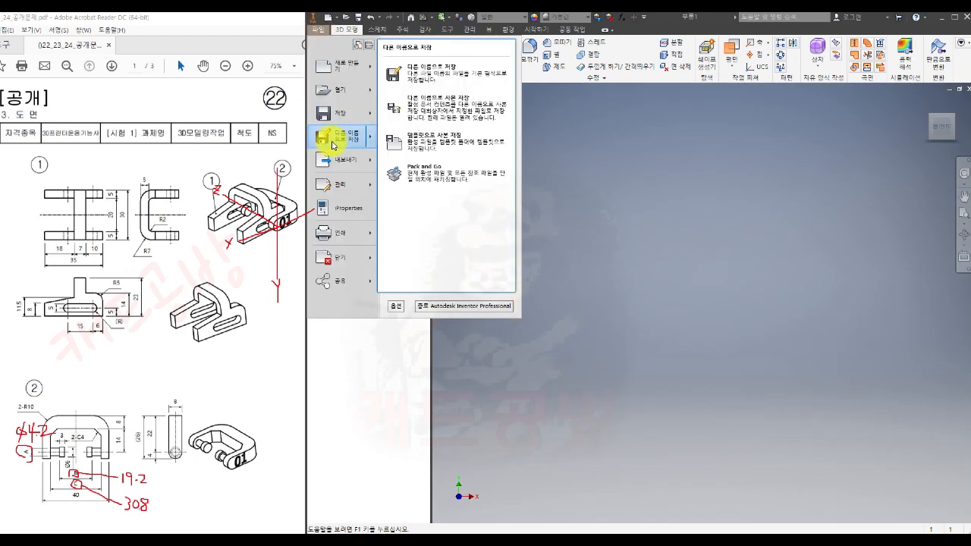
left_click(429, 82)
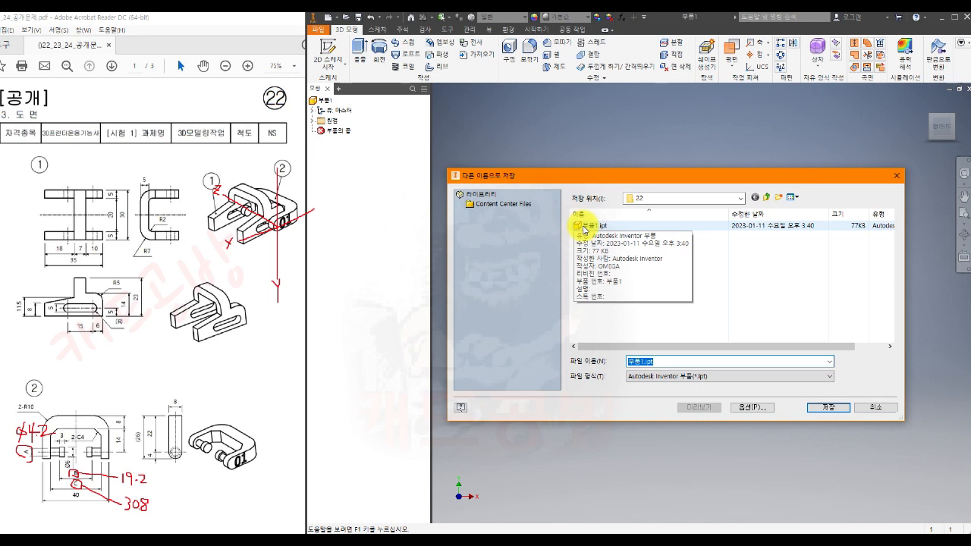
left_click(585, 228)
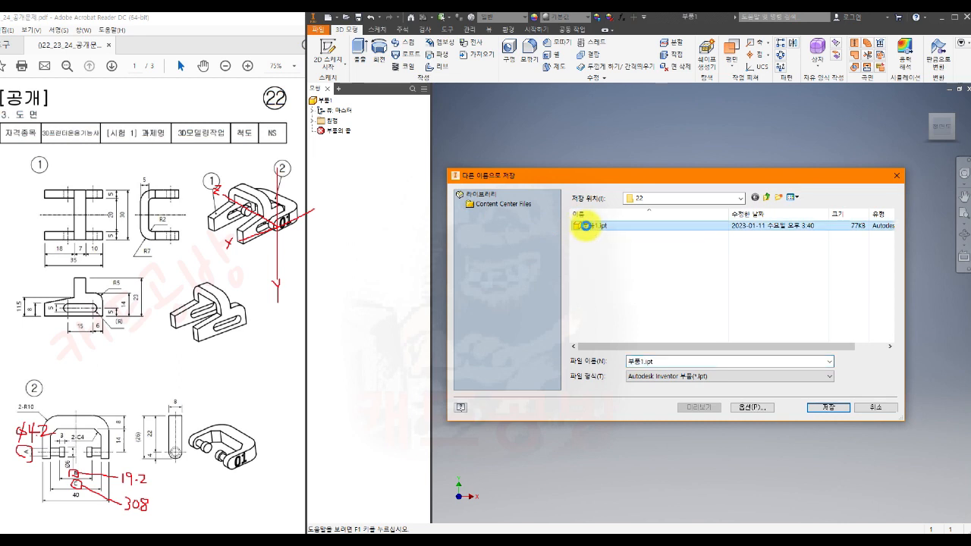
right_click(584, 225)
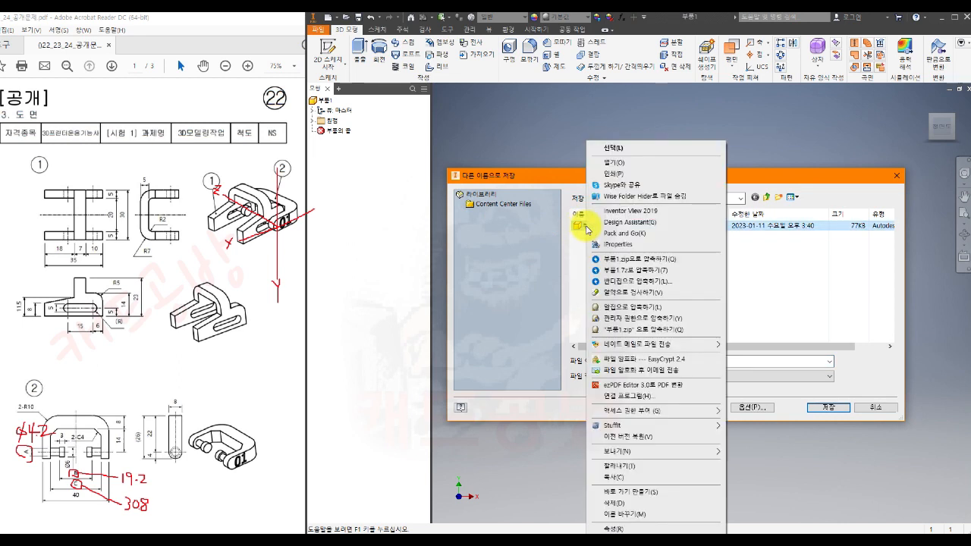
left_click(628, 503)
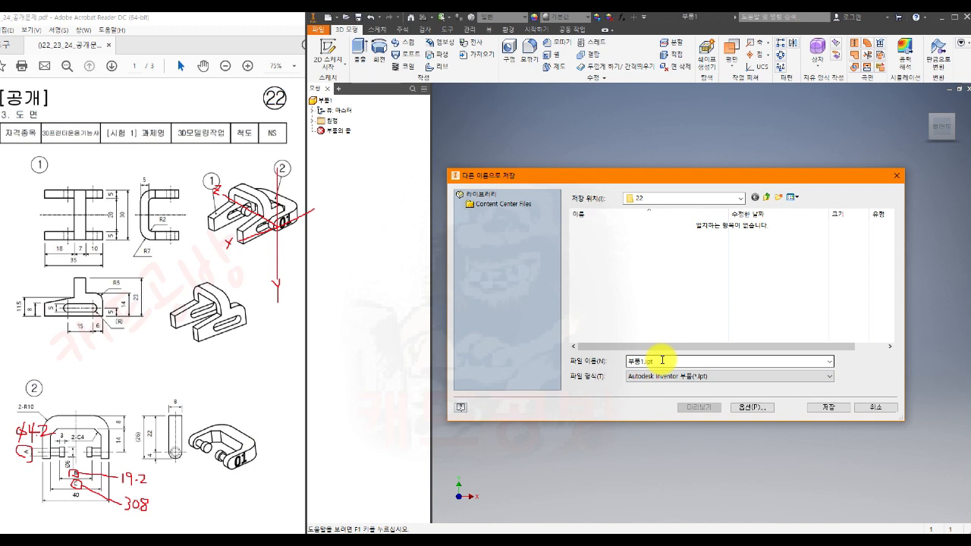
left_click(827, 406)
left_click(505, 278)
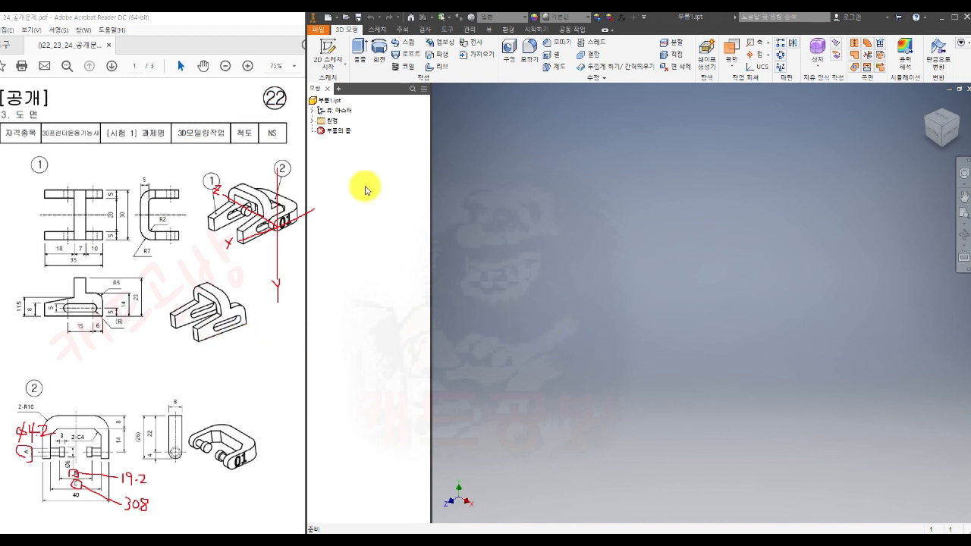
- Start a 2D sketch on the XY origin plane
left_click(312, 121)
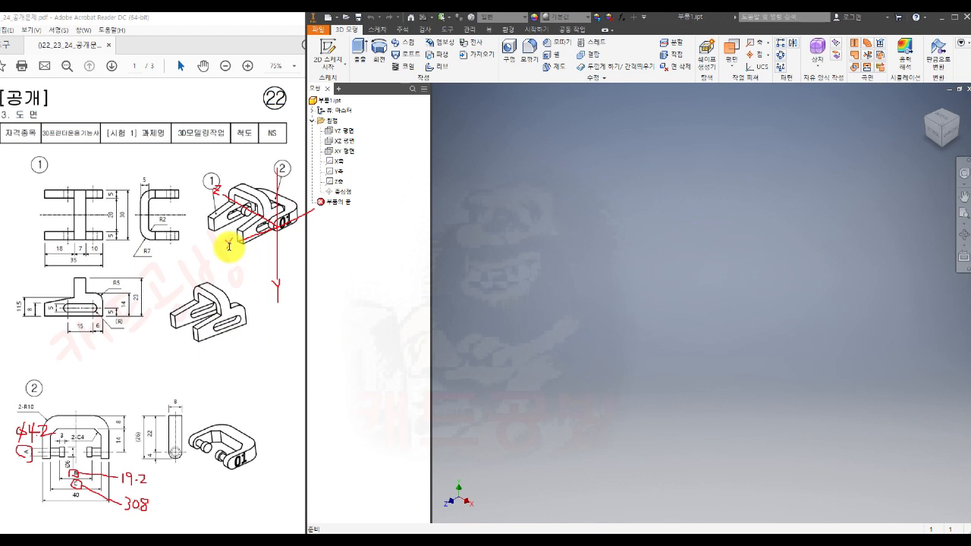
left_click(345, 153)
left_click(328, 51)
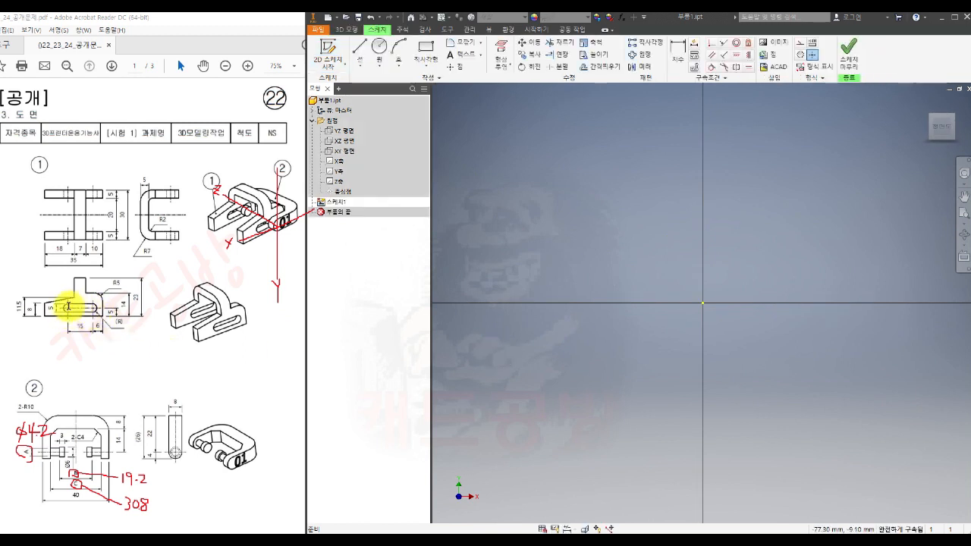
- Sketch a horizontal center-to-center slot with its centerline just below the origin
left_click(424, 67)
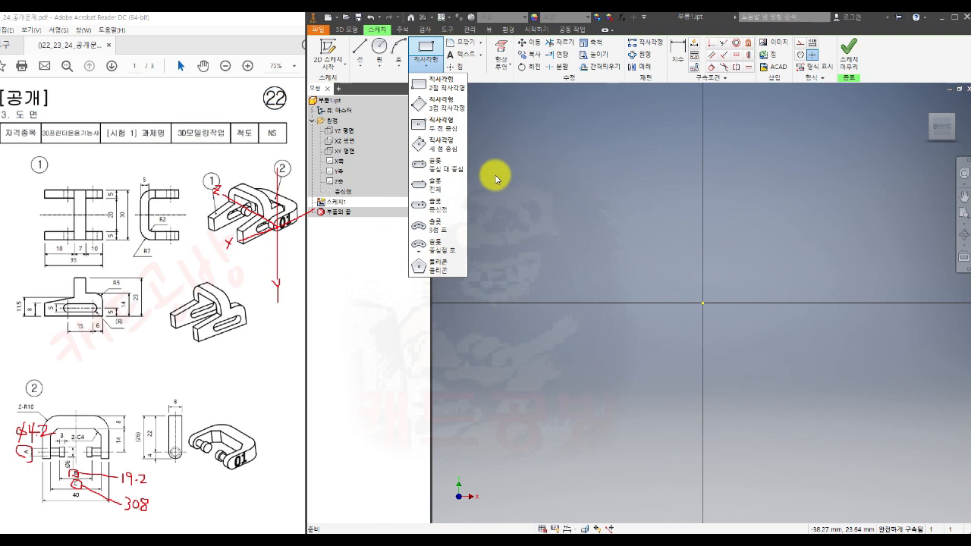
left_click(450, 173)
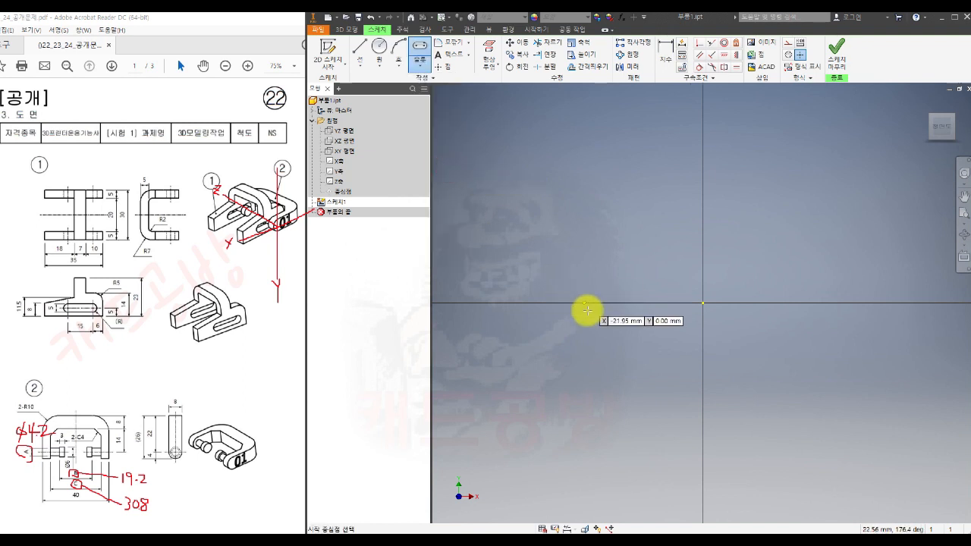
left_click(651, 319)
left_click(761, 319)
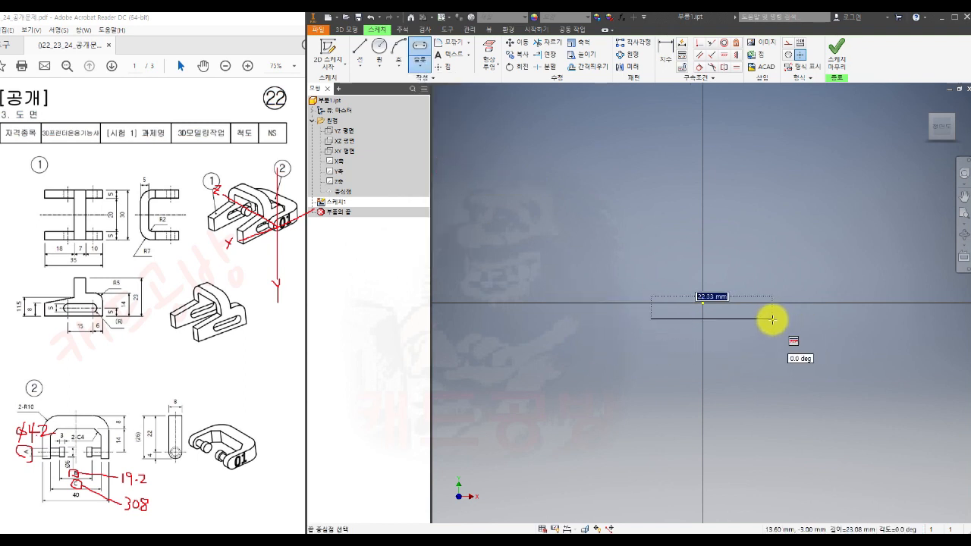
left_click(754, 297)
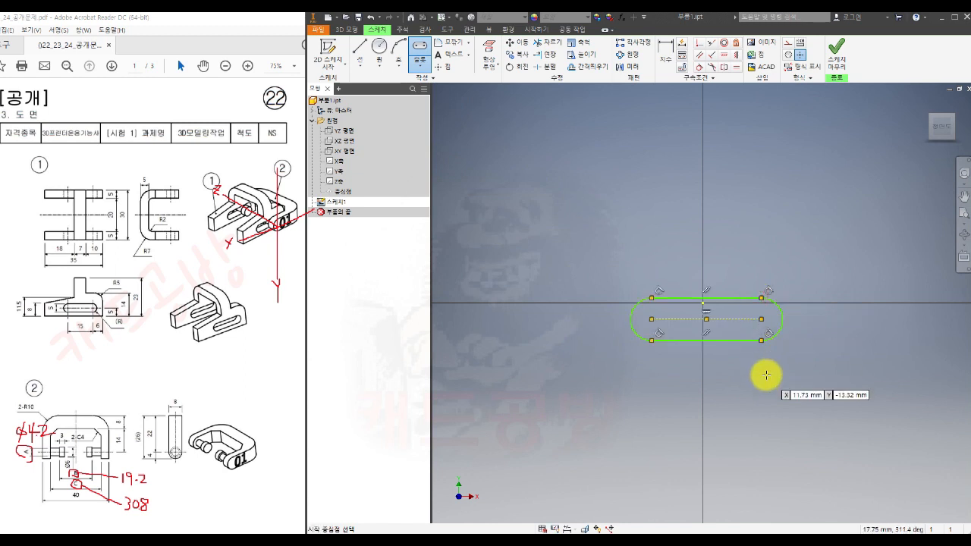
key("Escape")
- Constrain the midpoint of the slot's centerline coincident with the sketch origin
left_click(699, 43)
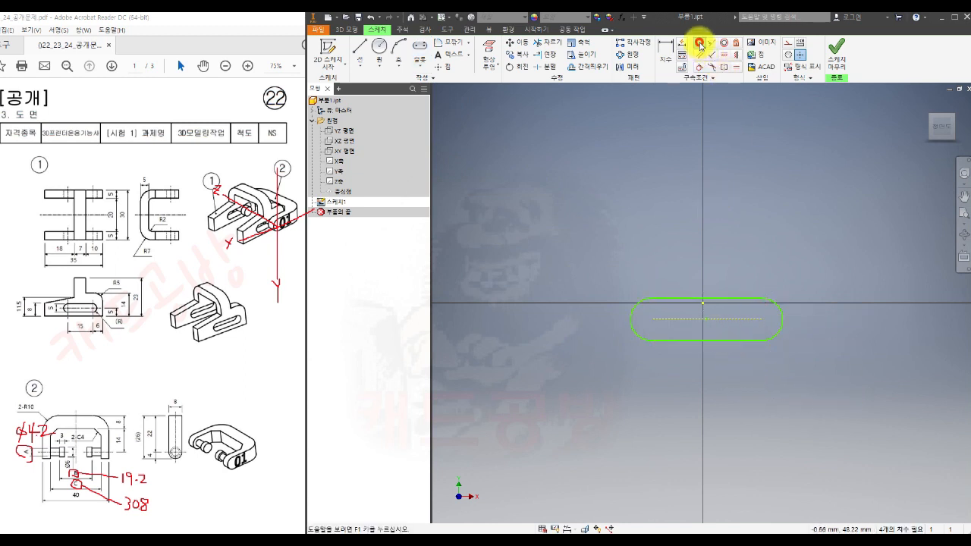
left_click(705, 319)
left_click(704, 304)
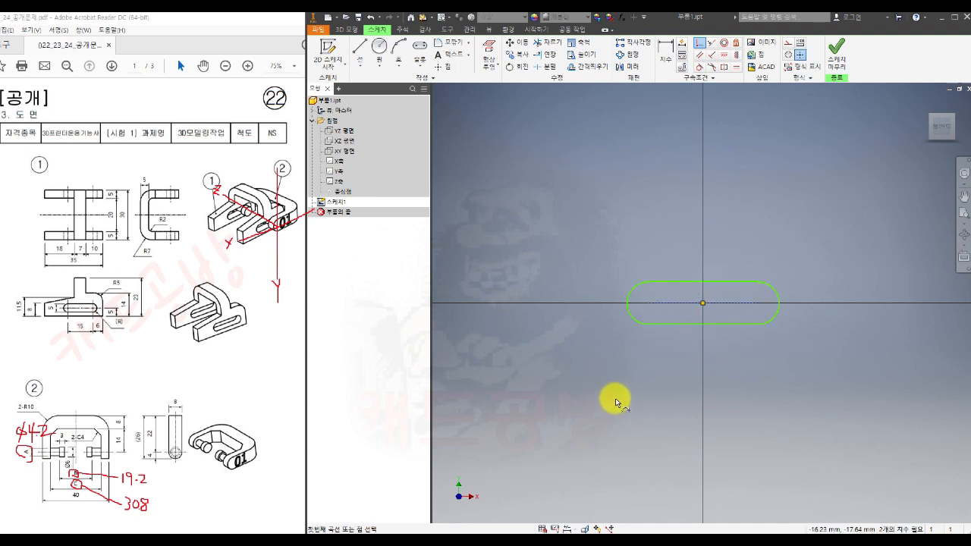
key("Escape")
- Dimension the distance between the slot's arc centers as 15 mm, placed below the slot
left_click(667, 56)
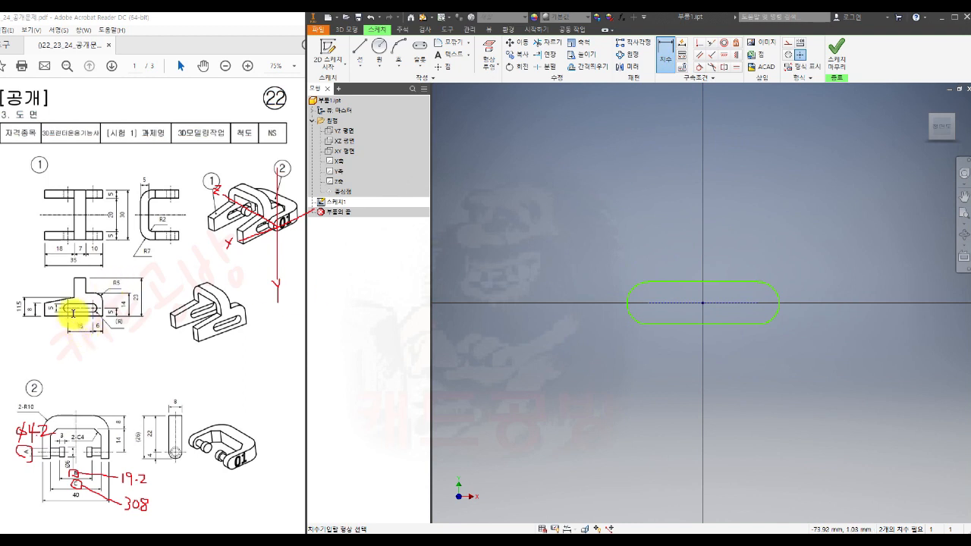
left_click(647, 303)
left_click(757, 303)
left_click(712, 364)
type("15")
key("Return")
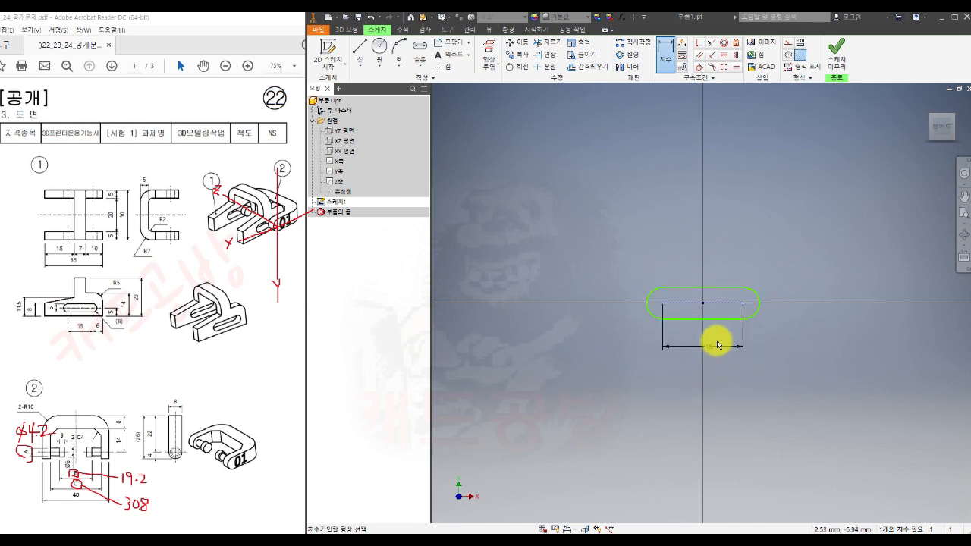
- Dimension the slot's width between its two straight edges as 5 mm
left_click(725, 288)
left_click(727, 319)
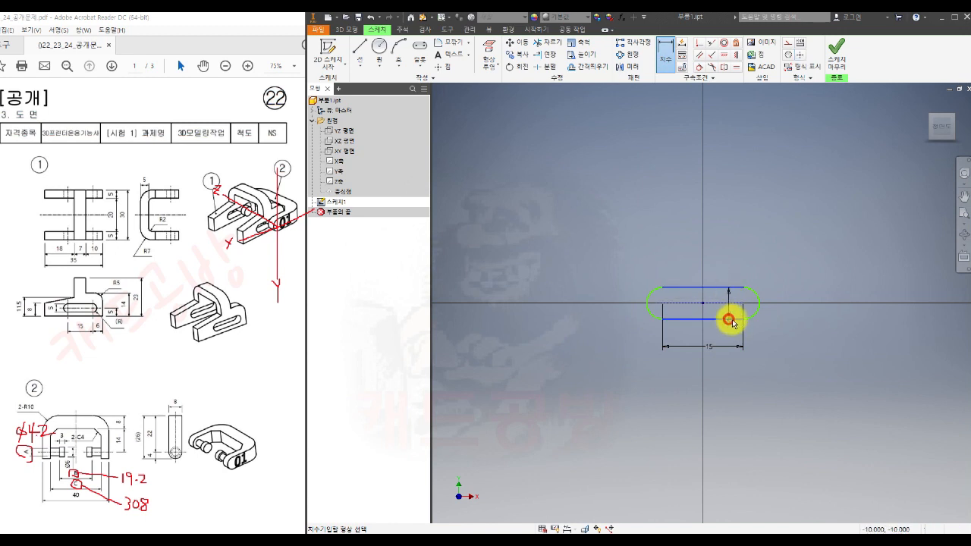
left_click(788, 311)
type("5")
key("Return")
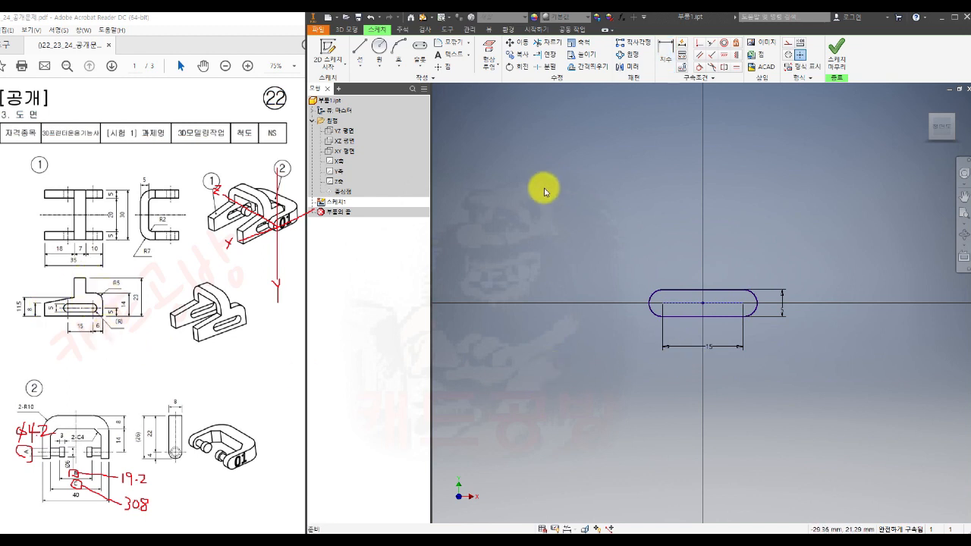
- Sketch a closed stepped outline about 25 mm tall around the slot, with a sloped left shoulder and upright tab, and trim the lower-left overhang
left_click(359, 47)
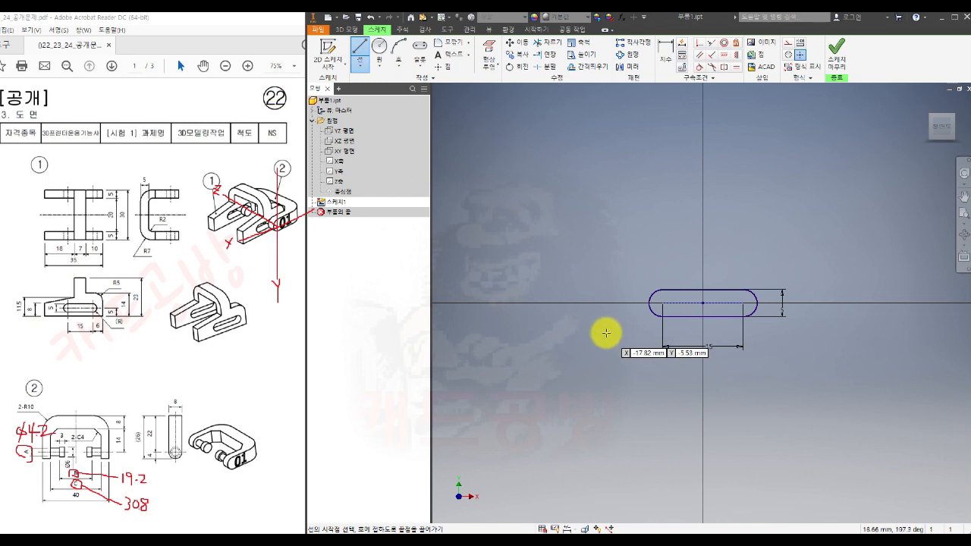
left_click(585, 288)
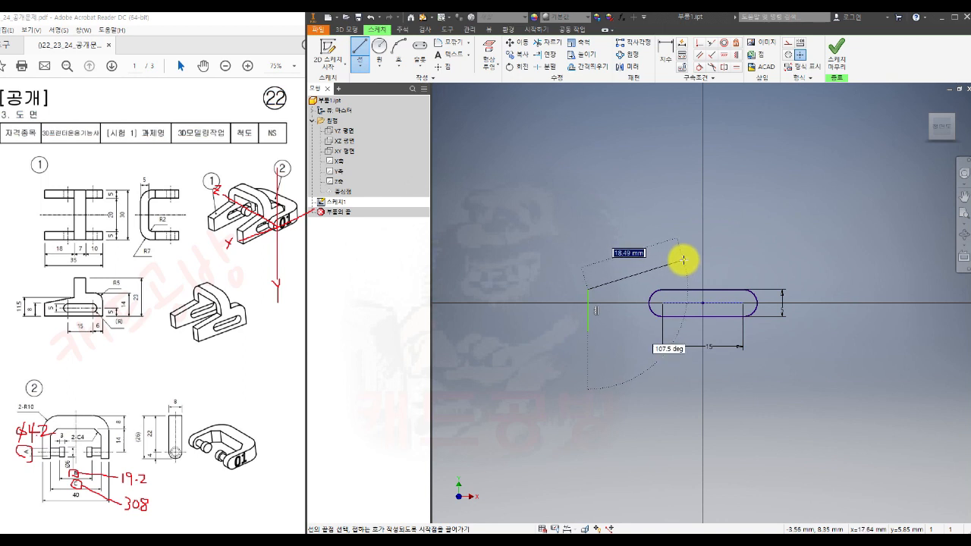
left_click(687, 261)
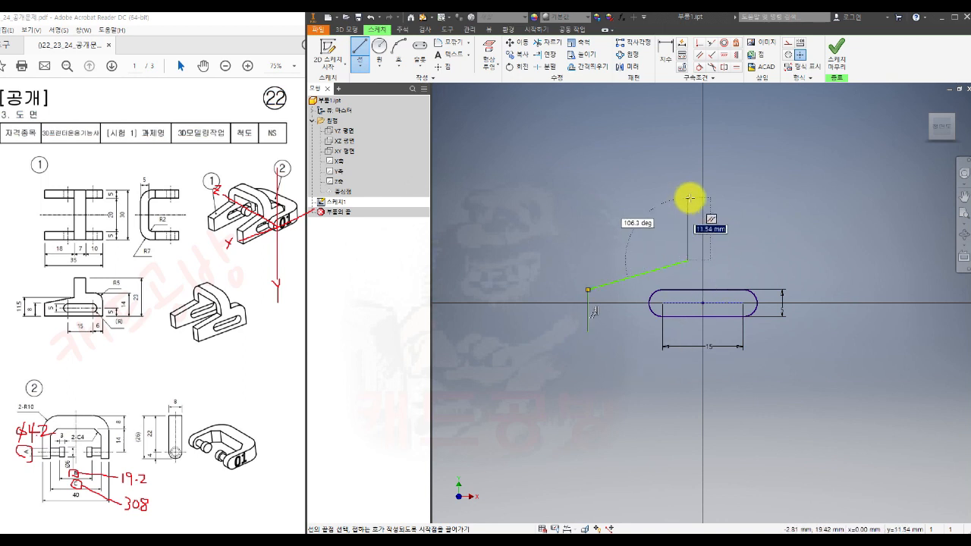
left_click(688, 197)
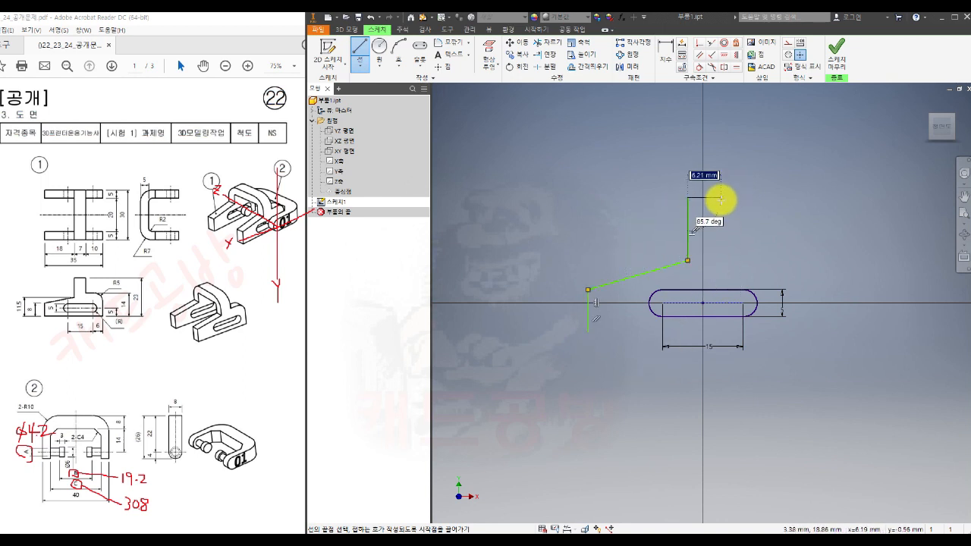
left_click(720, 197)
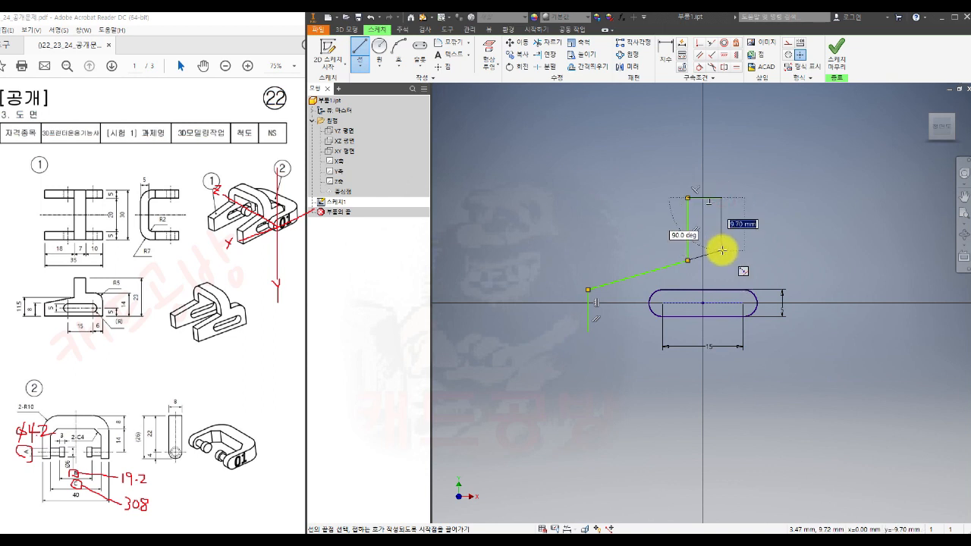
left_click(721, 245)
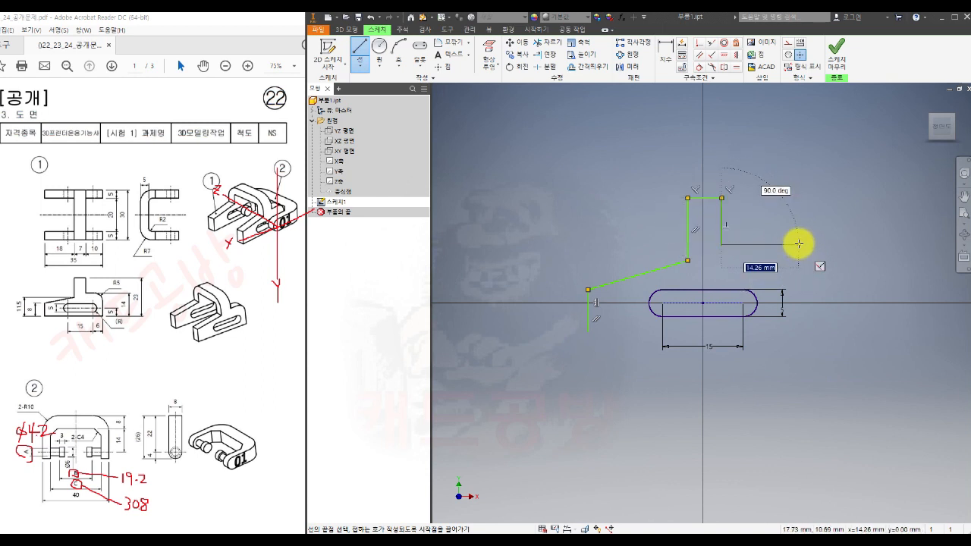
left_click(787, 244)
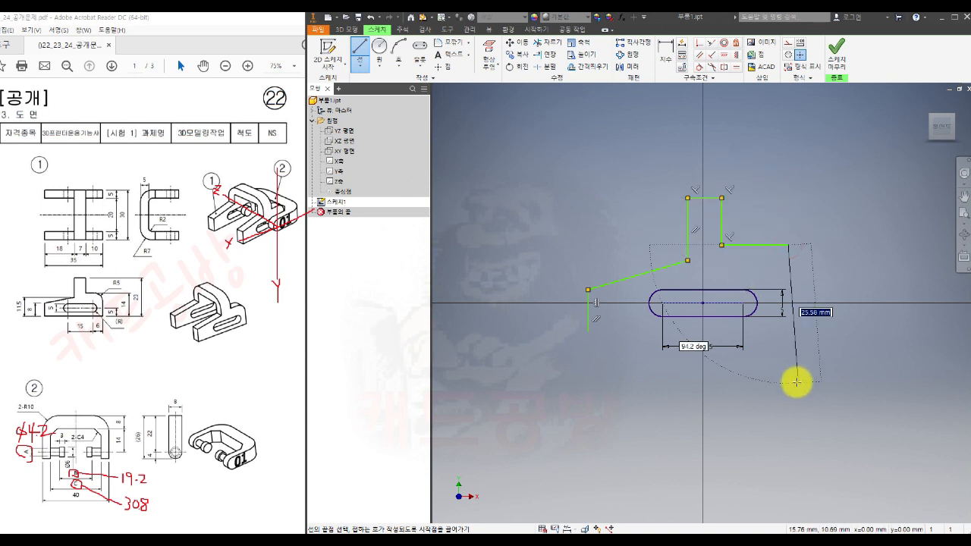
left_click(788, 331)
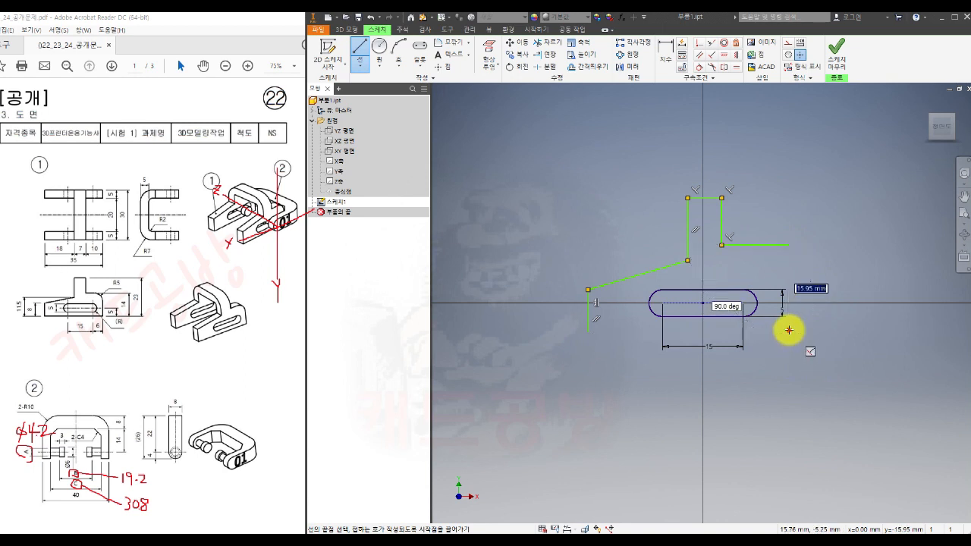
left_click(583, 331)
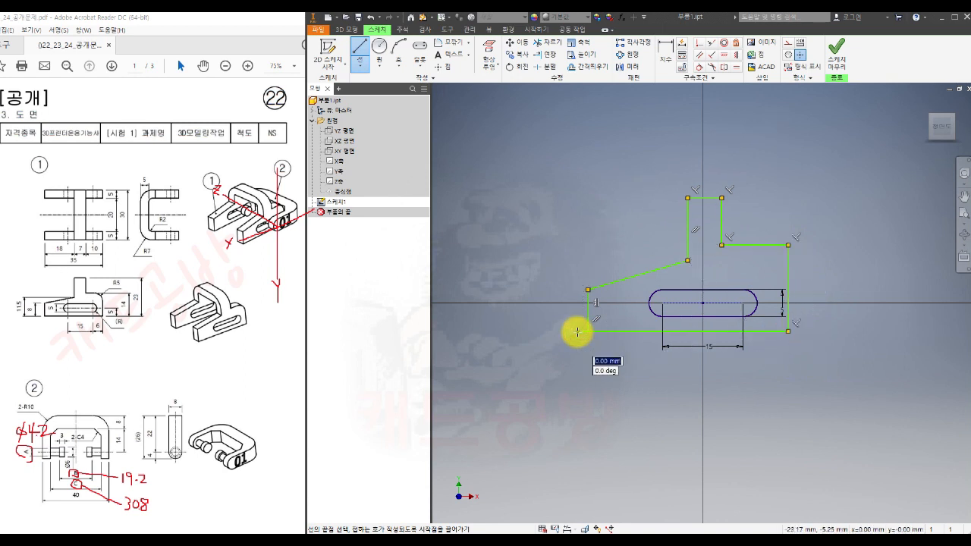
key("Escape")
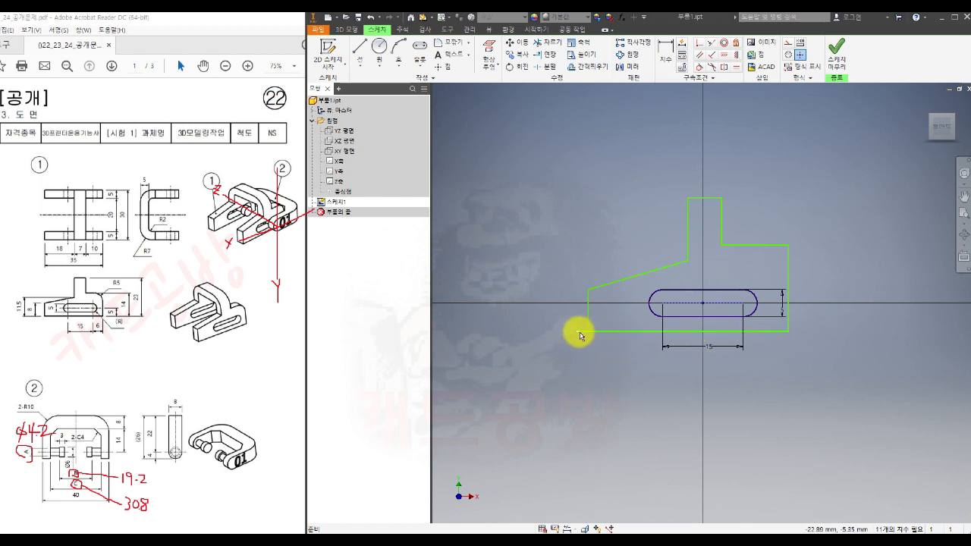
left_click(548, 41)
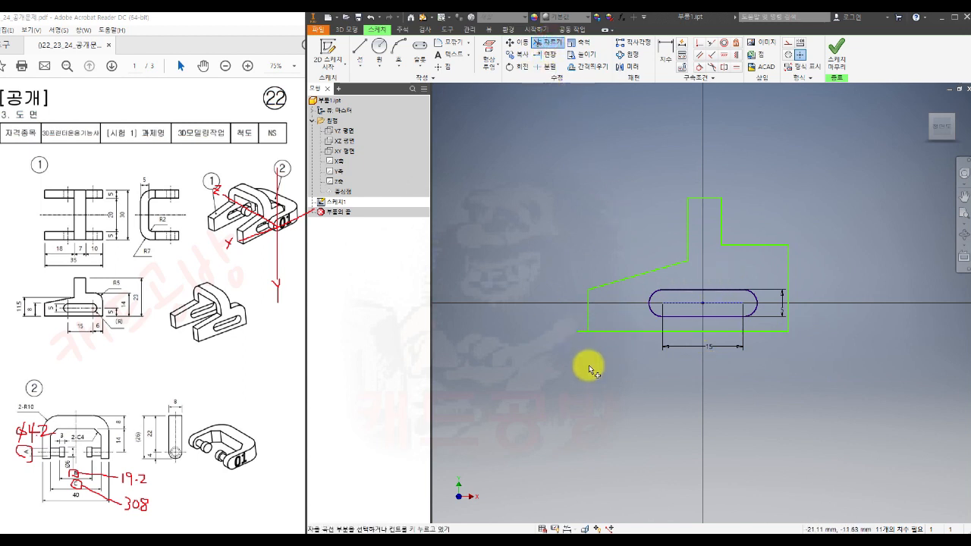
left_click(581, 332)
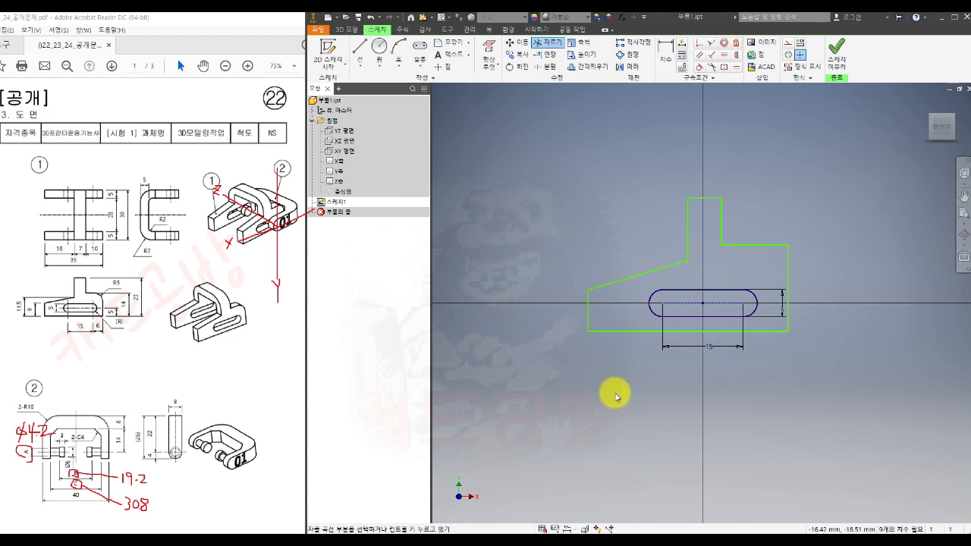
- Align the midpoint of the upright tab's top edge vertically with the slot's center at the origin
middle_click_drag(752, 374, 749, 409)
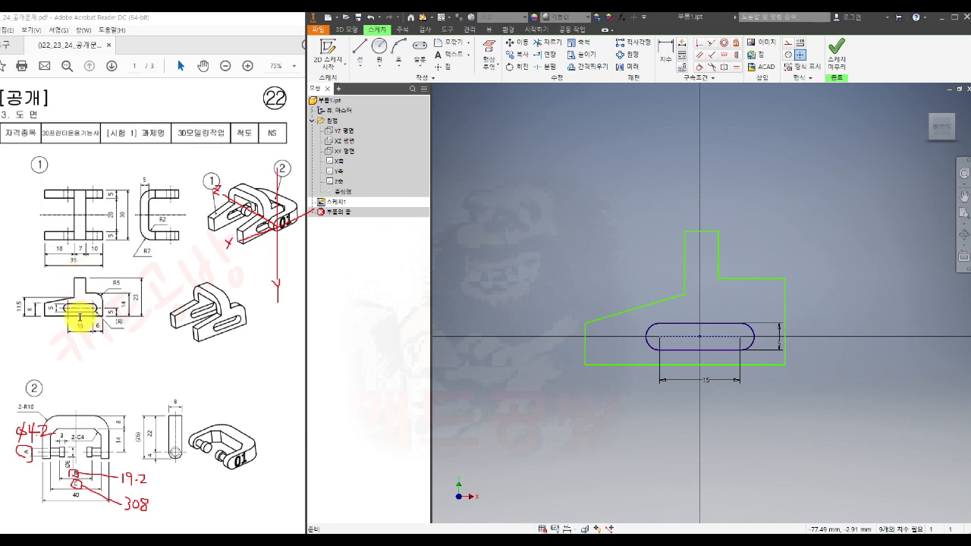
left_click(736, 55)
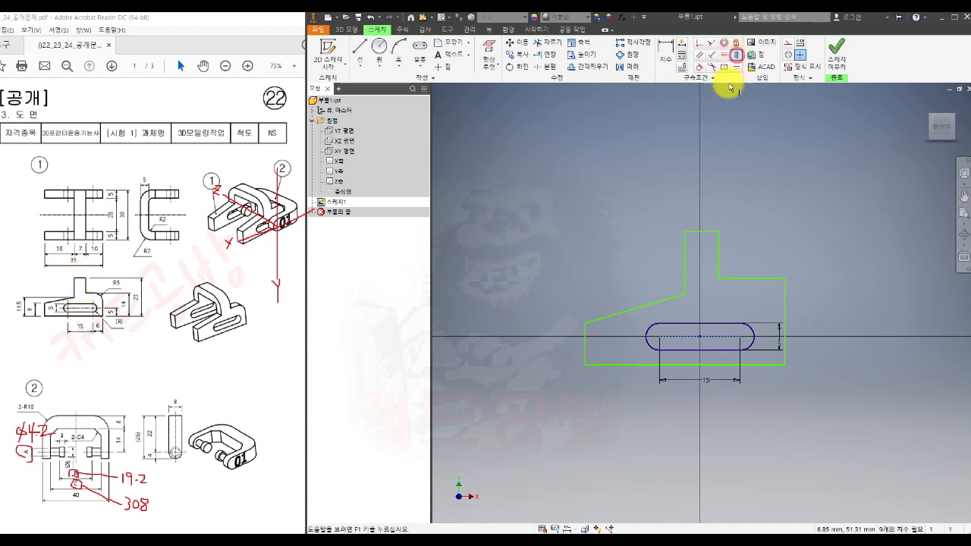
left_click(702, 231)
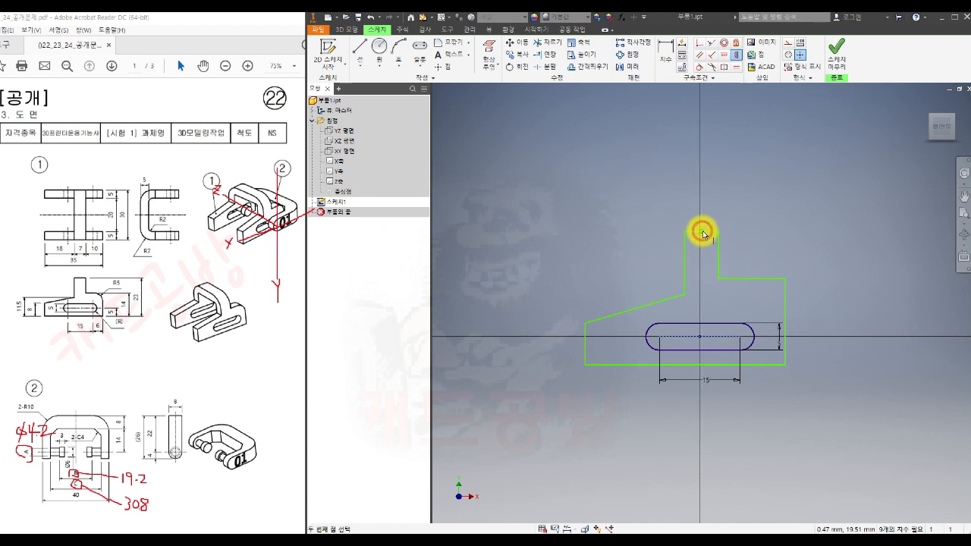
left_click(700, 338)
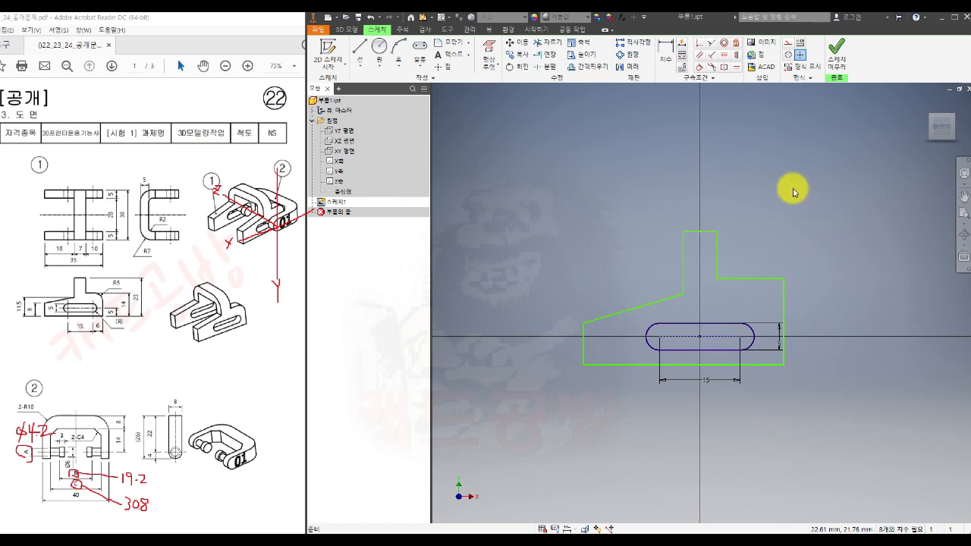
- Dimension the distance from the slot's centerline to the outline's bottom edge as 5 mm
left_click(665, 61)
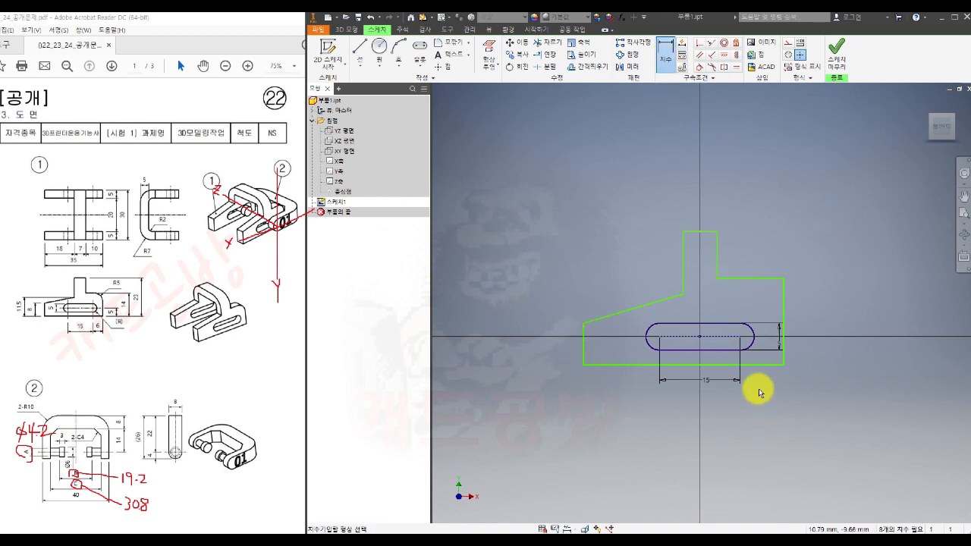
left_click(725, 337)
left_click(766, 364)
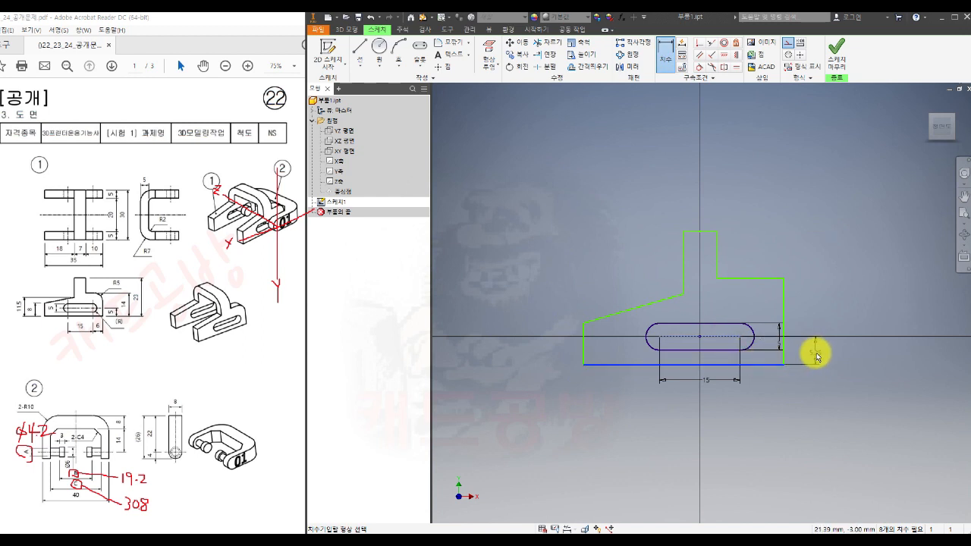
left_click(817, 357)
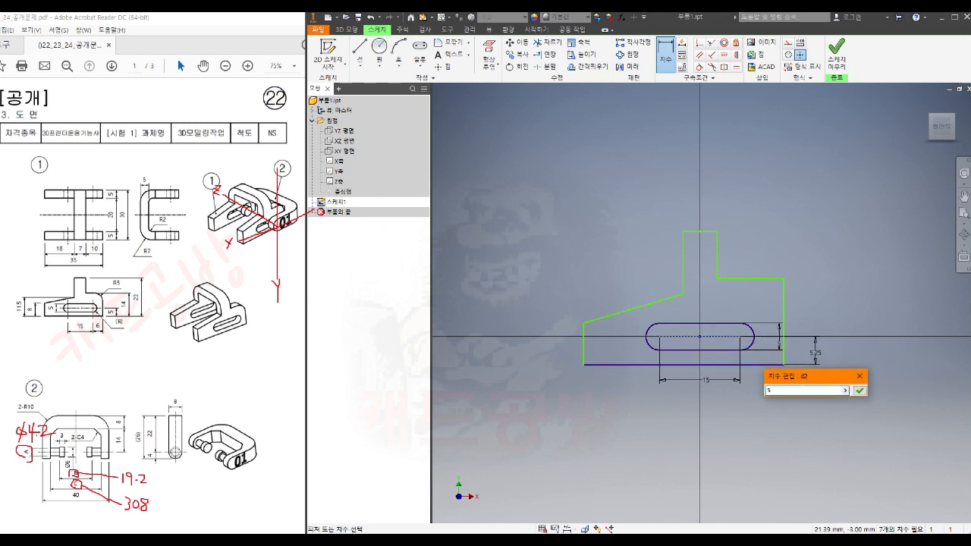
key("Return")
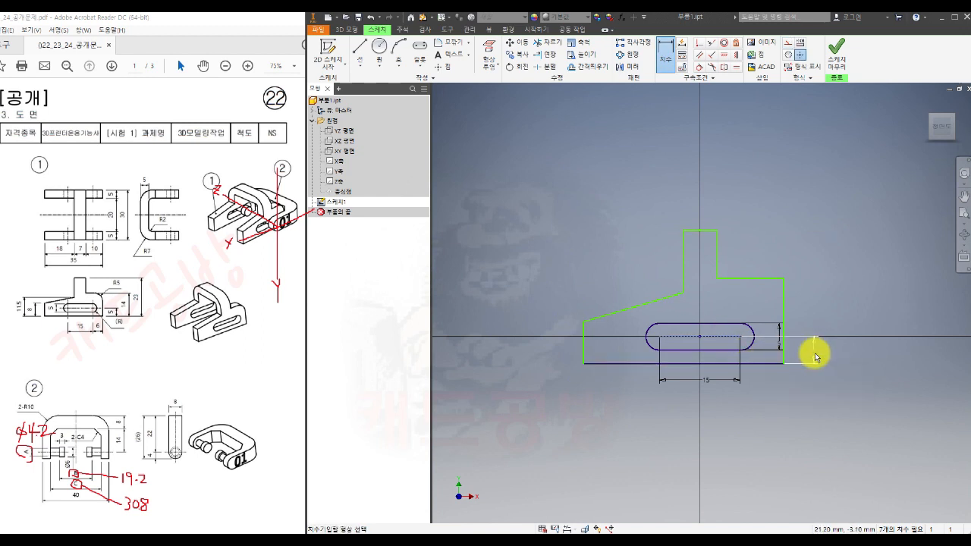
- Dimension the height from the outline's bottom edge to the flat right shoulder as 14 mm
left_click(756, 364)
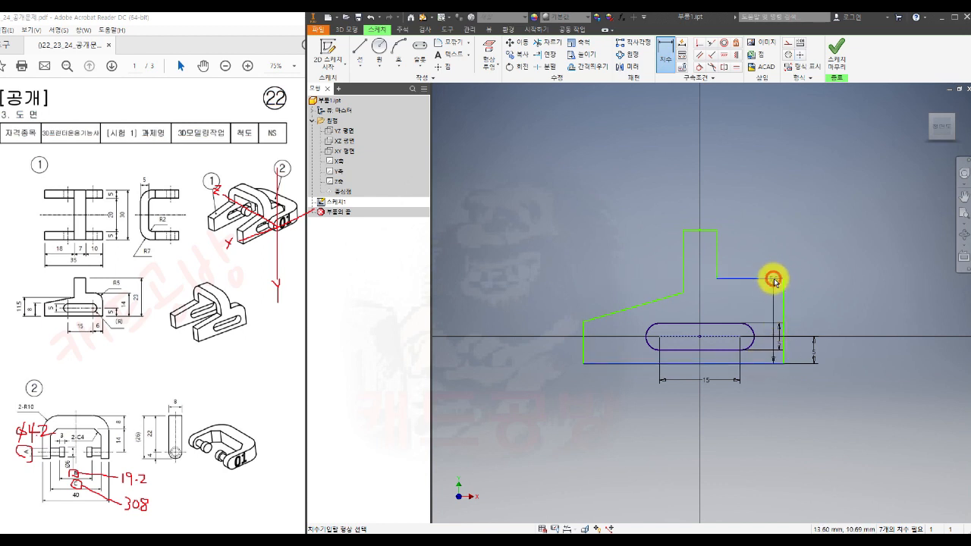
left_click(835, 319)
type("14")
key("Return")
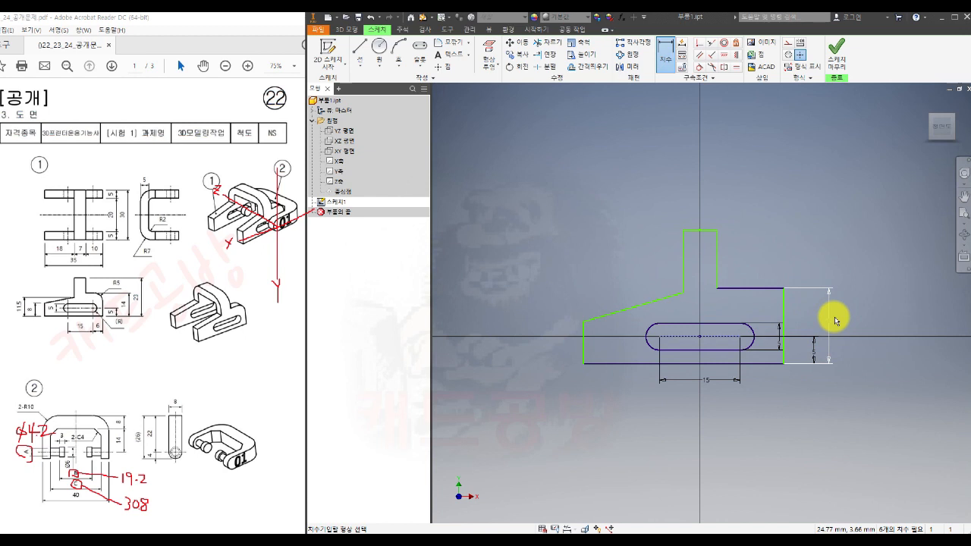
- Dimension the overall height from the bottom edge to the top of the upright tab as 23 mm
left_click(758, 363)
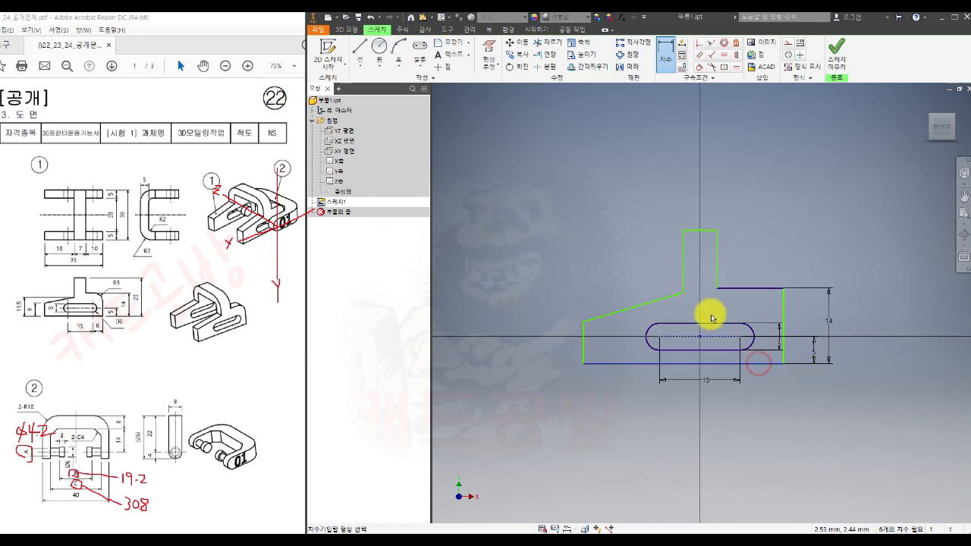
left_click(708, 229)
left_click(849, 297)
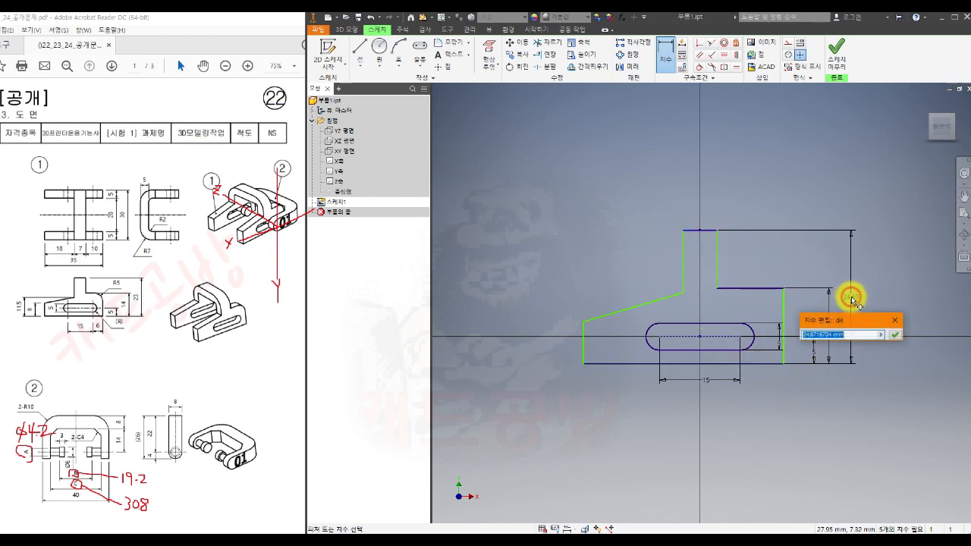
type("23")
key("Return")
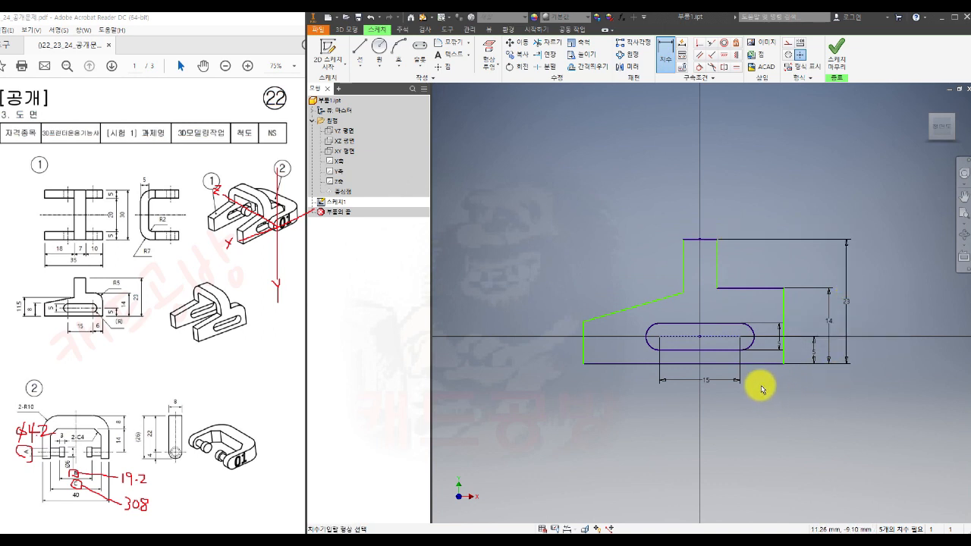
- Dimension the distance from the slot's right arc center to the outline's right edge as 6 mm
left_click(742, 339)
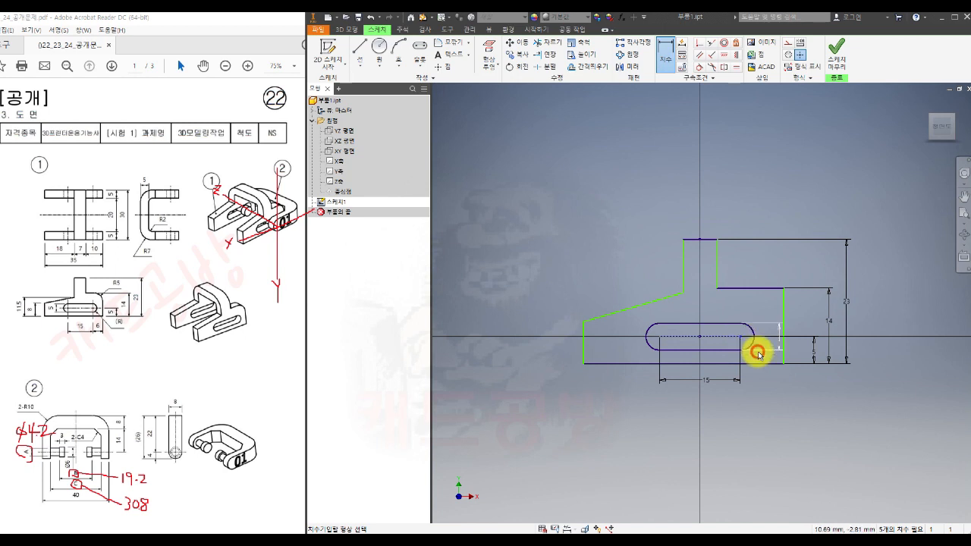
left_click(783, 355)
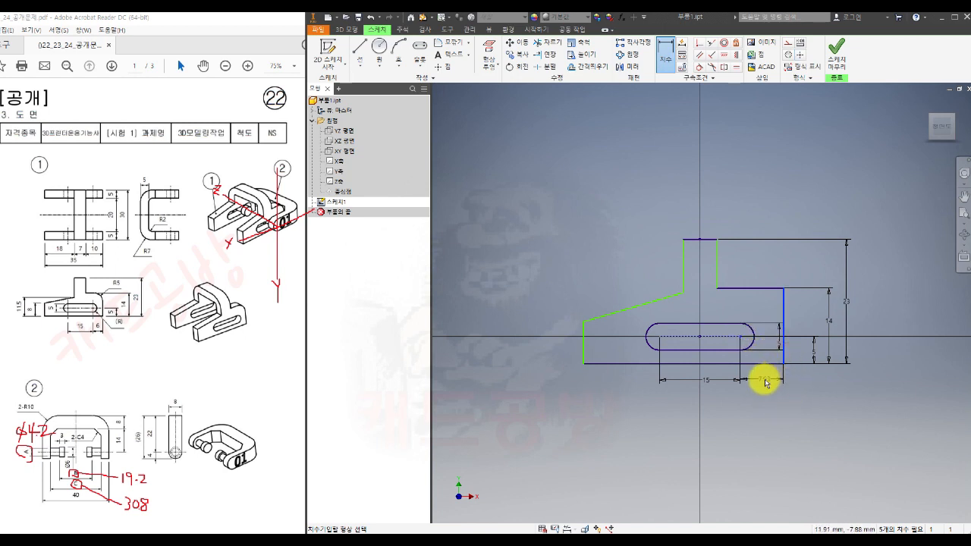
left_click(764, 383)
type("6")
key("Return")
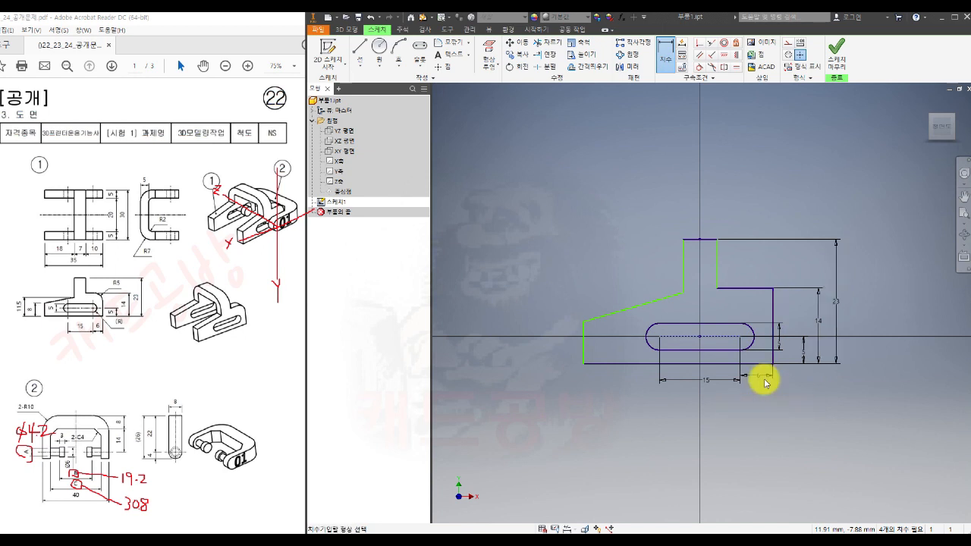
- Dimension the overall width between the outline's left and right edges as 35 mm, placed below the profile
left_click(771, 317)
left_click(584, 352)
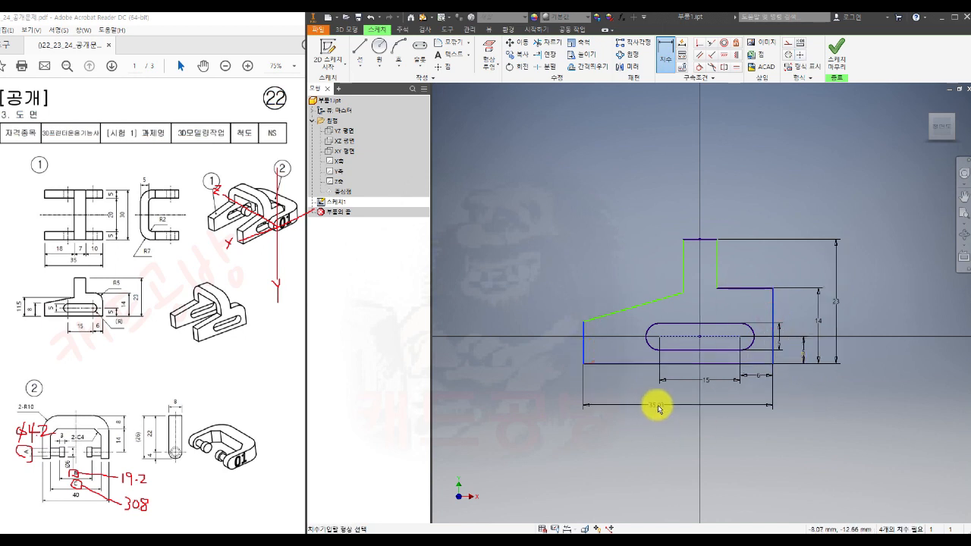
left_click(658, 408)
type("35")
key("Return")
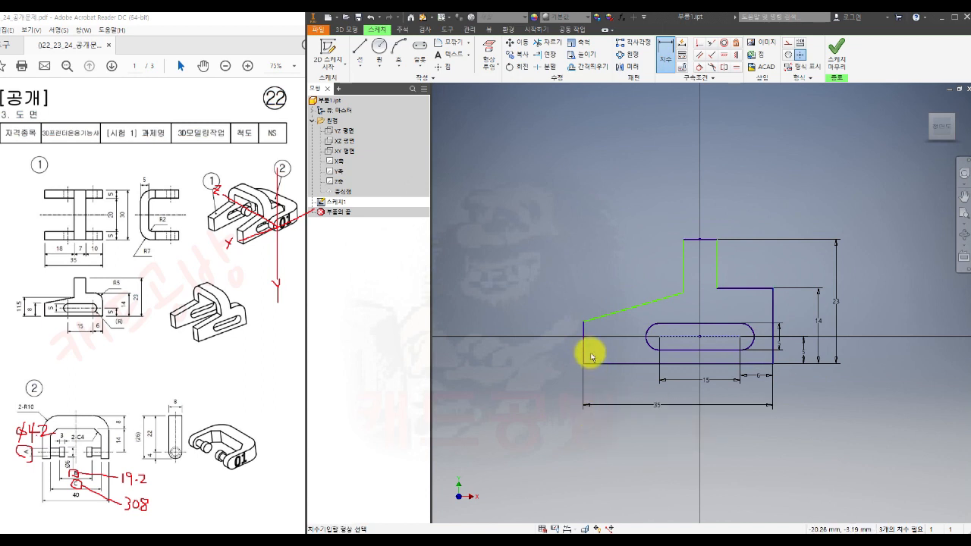
- Dimension the length of the outline's short vertical left edge as 8 mm
left_click(583, 343)
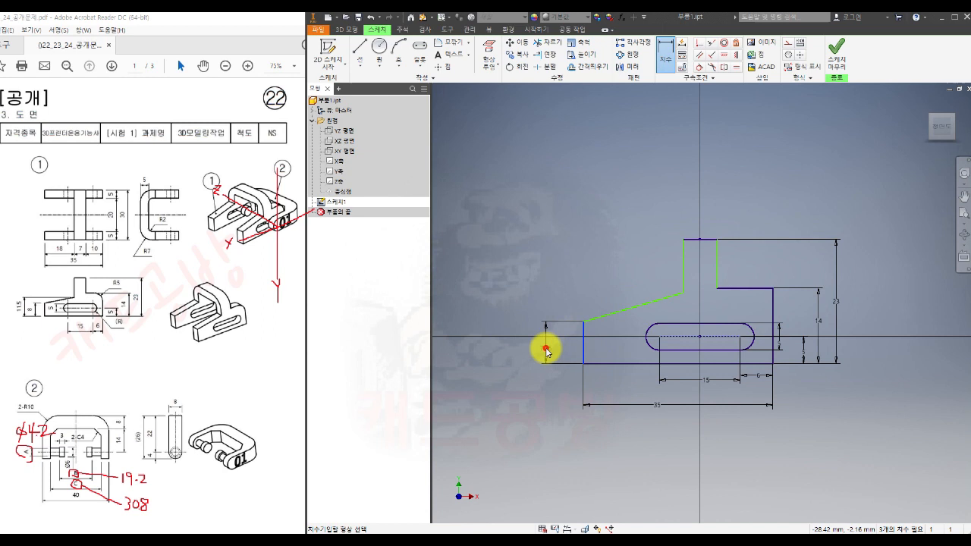
left_click(546, 349)
type("8")
key("Return")
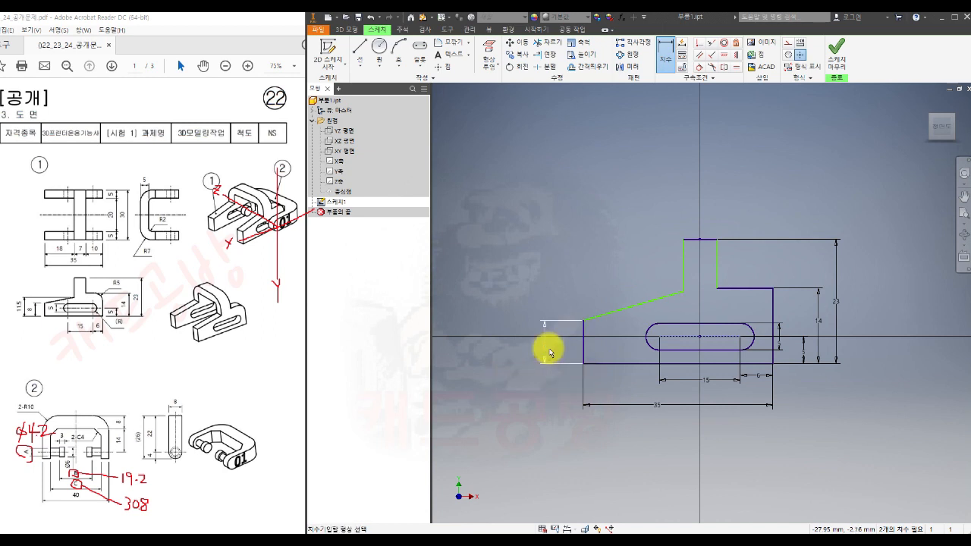
- Dimension the height from the bottom edge to the sloped line's upper endpoint as 11.5 mm, placed beside the 8 mm dimension
left_click(598, 363)
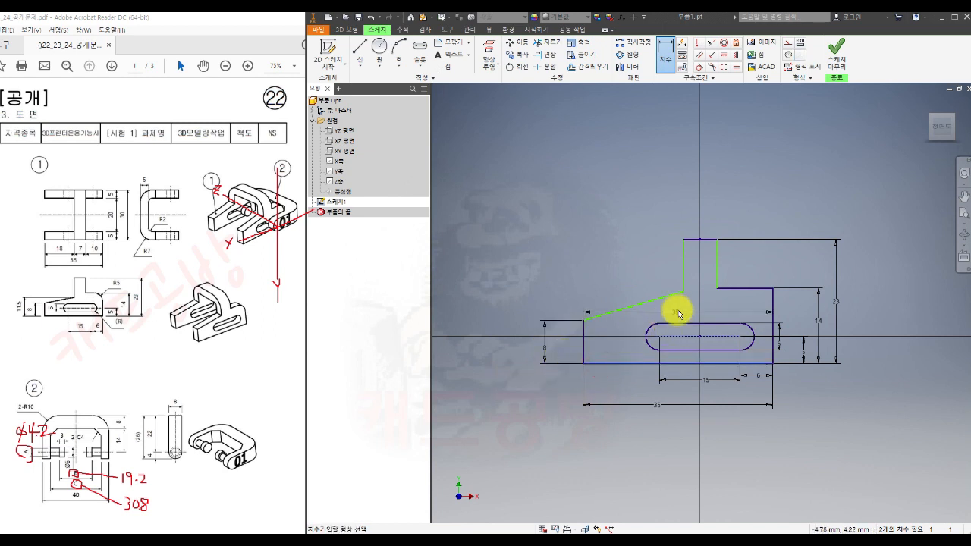
left_click(683, 291)
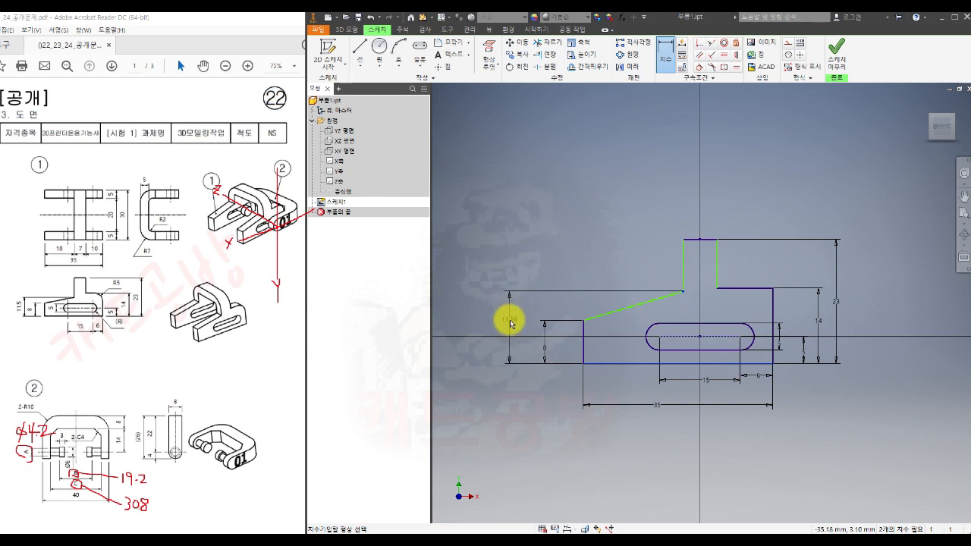
left_click(510, 321)
type("11")
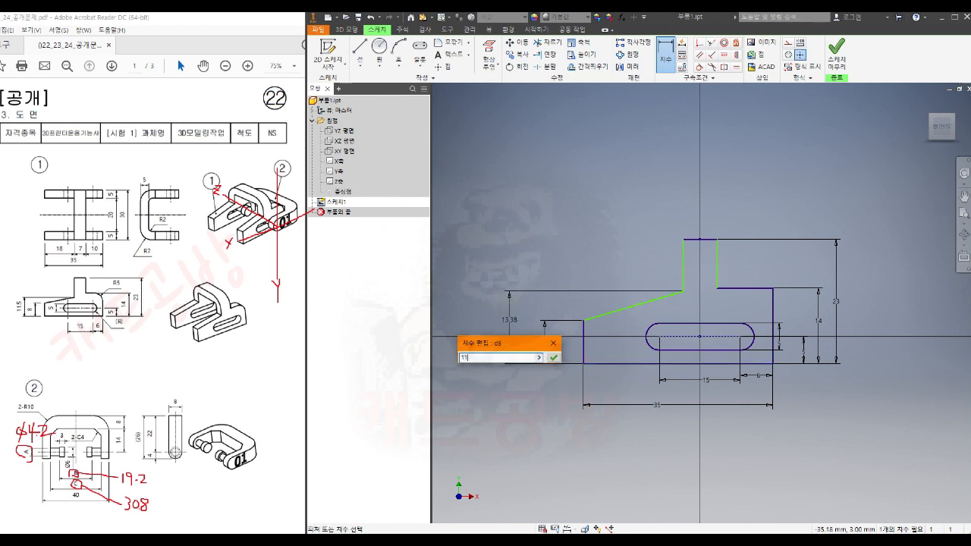
key("Return")
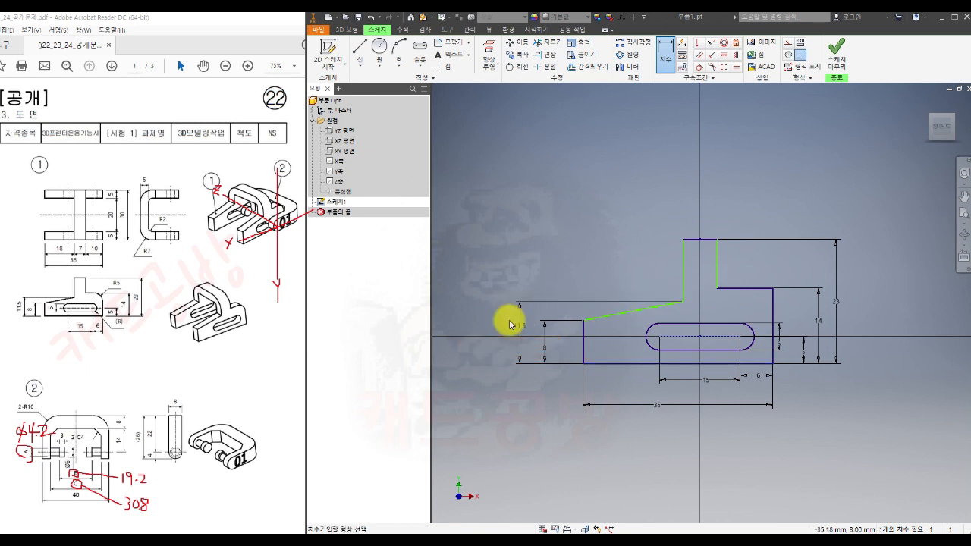
- Dimension the width between the upright tab's two vertical edges as 7 mm, placed above the tab
left_click(682, 261)
left_click(716, 270)
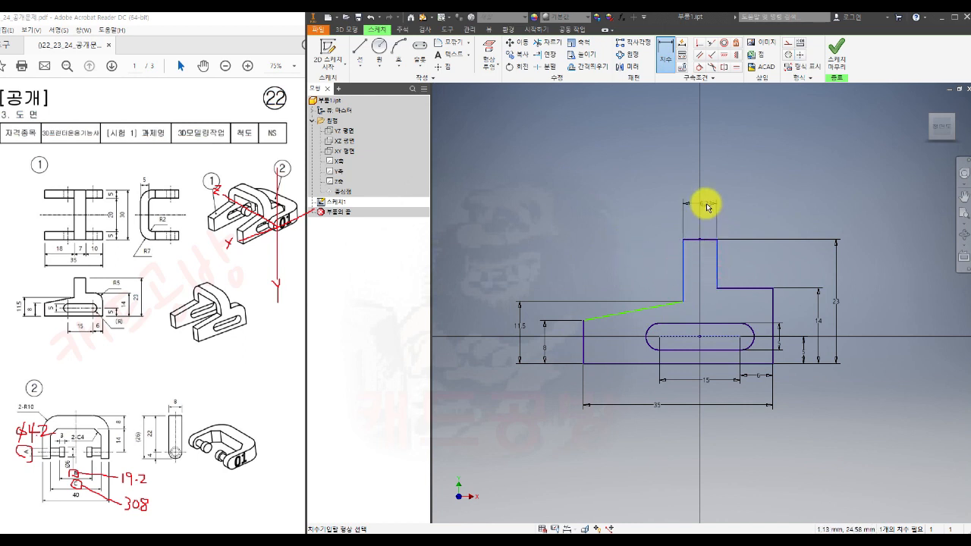
left_click(706, 207)
type("7")
key("Return")
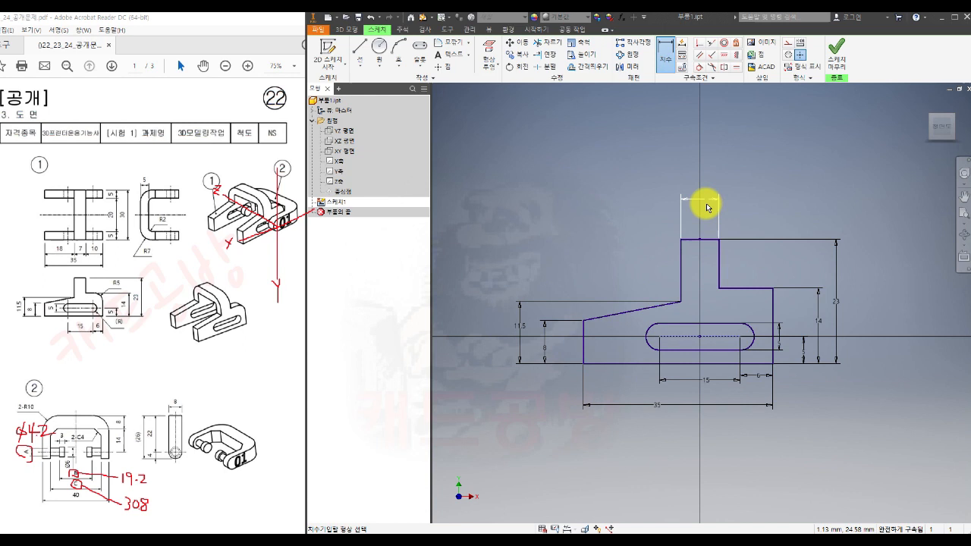
key("Escape")
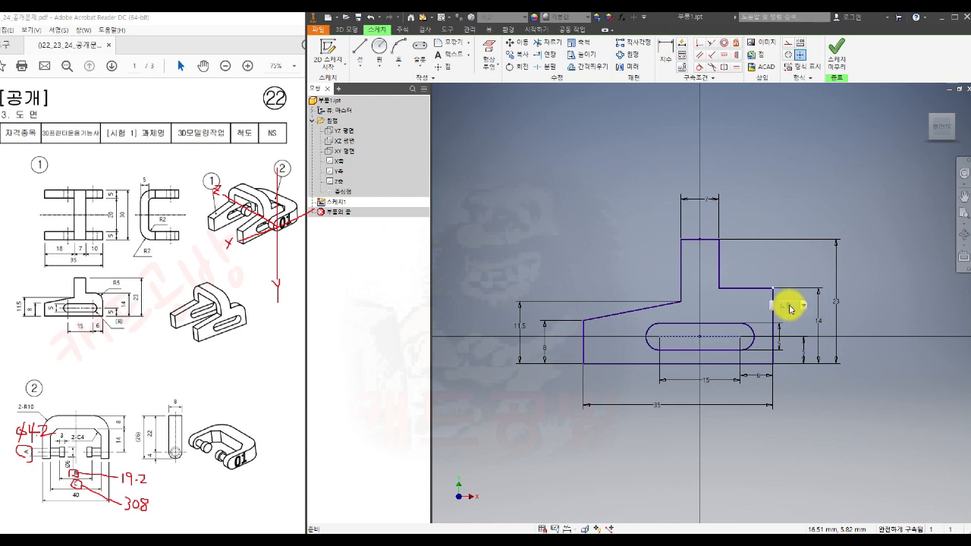
- Finish the sketch and extrude the profile around the slot symmetrically by a total distance of 30 mm
left_click(837, 55)
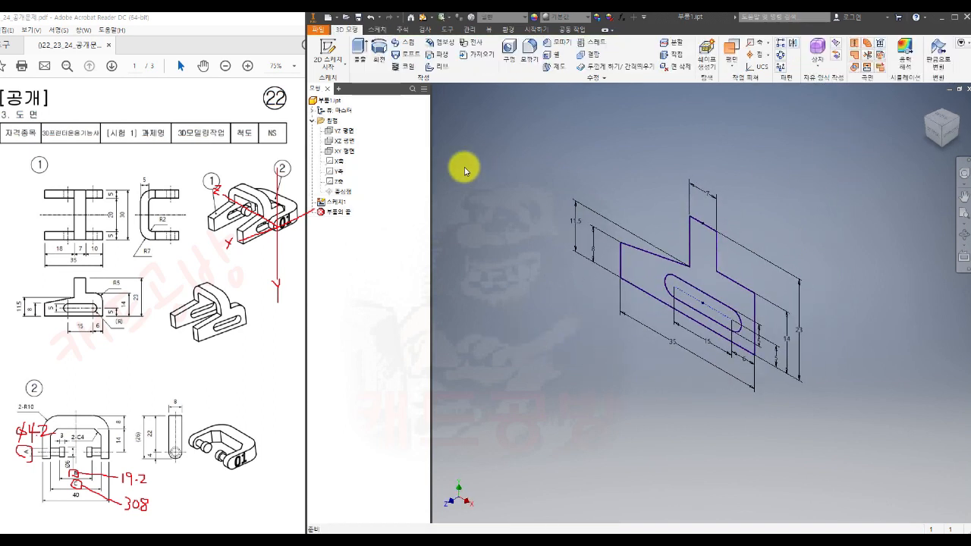
left_click(359, 53)
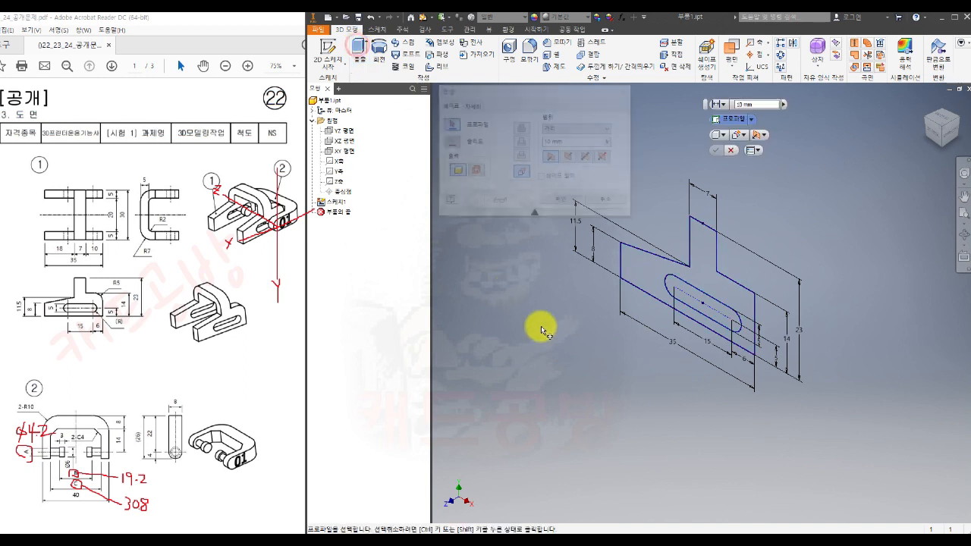
left_click(630, 277)
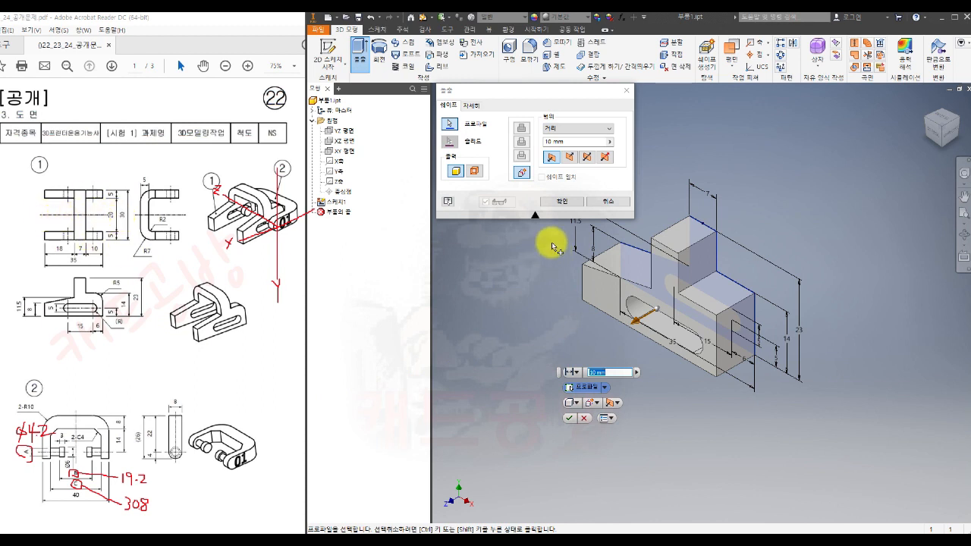
left_click(586, 157)
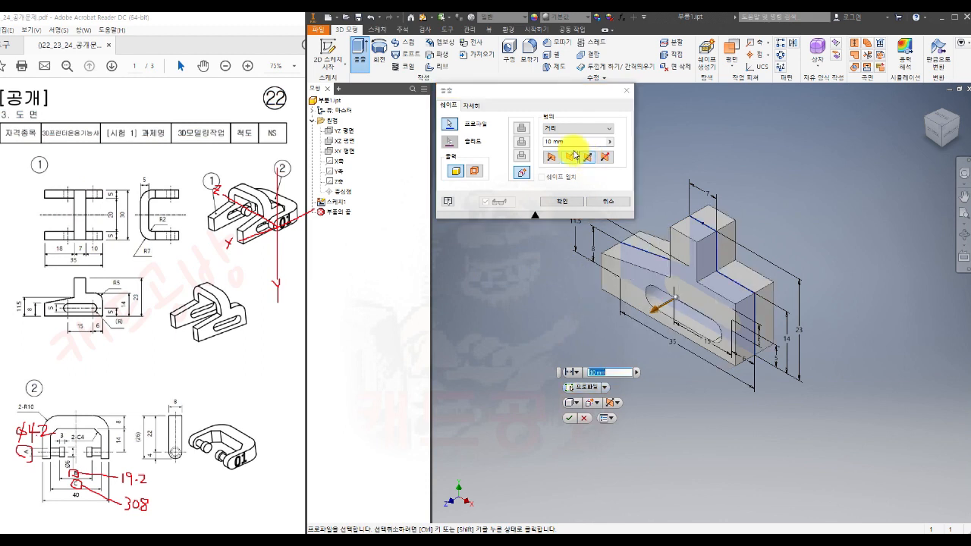
left_click(567, 141)
type("30")
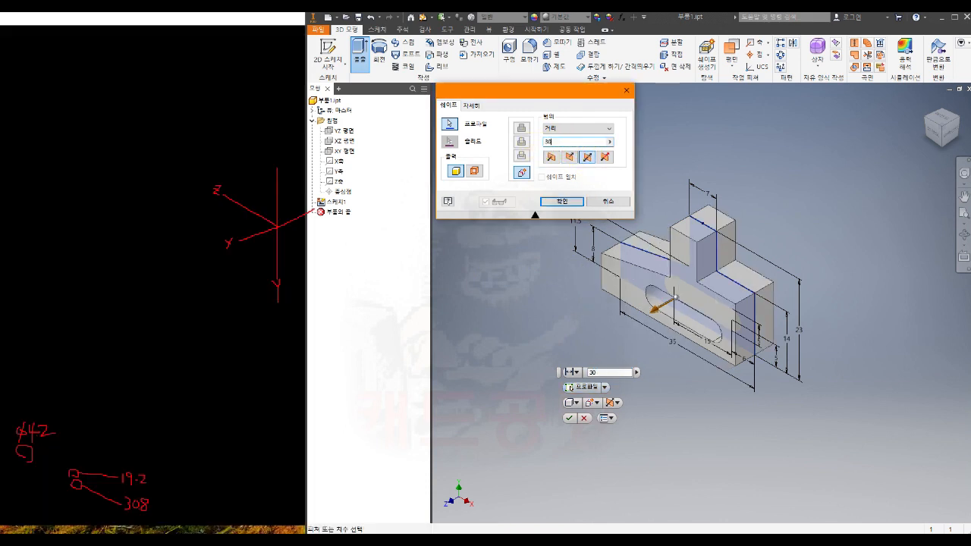
left_click(554, 200)
- Fillet the upper outer edge of the 14 mm high shoulder with a 5 mm radius
middle_click_drag(512, 277, 544, 299)
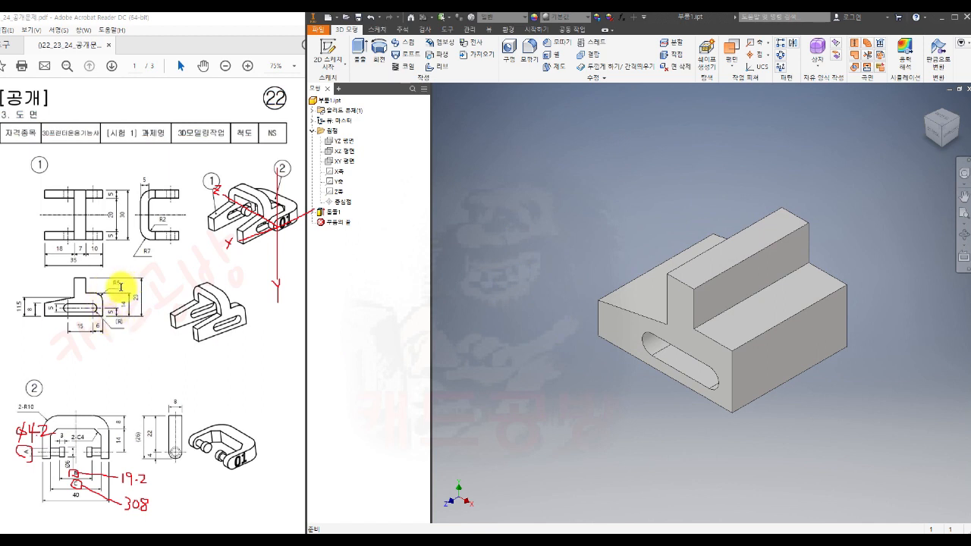
left_click(530, 49)
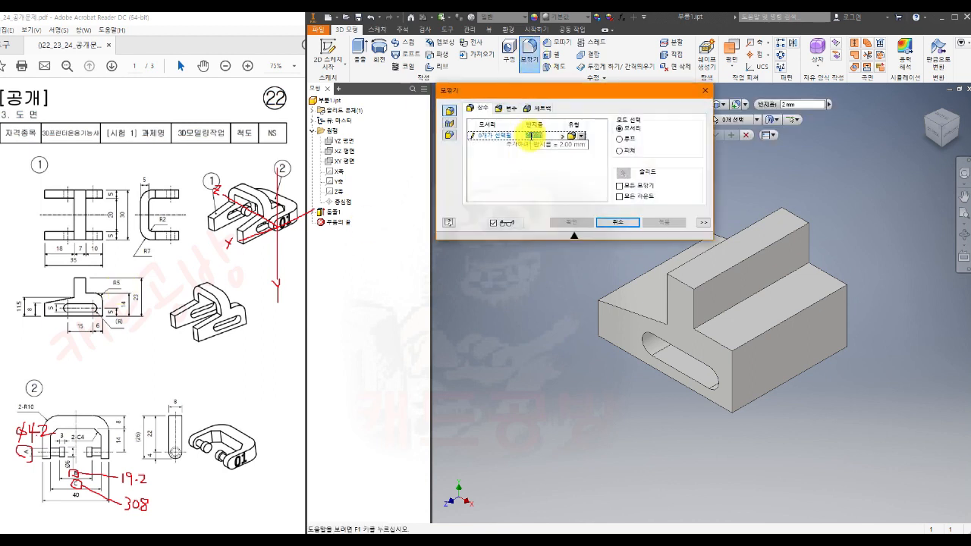
type("5")
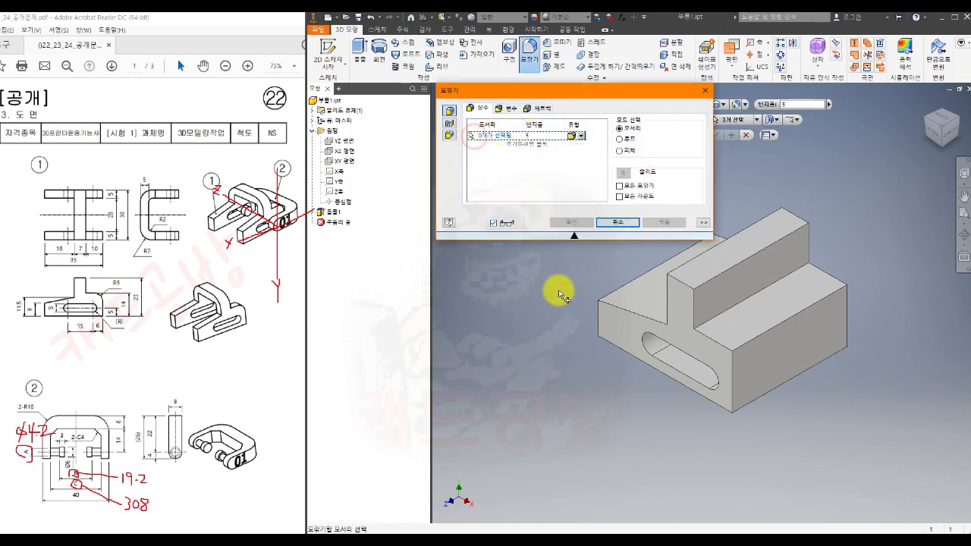
left_click(790, 318)
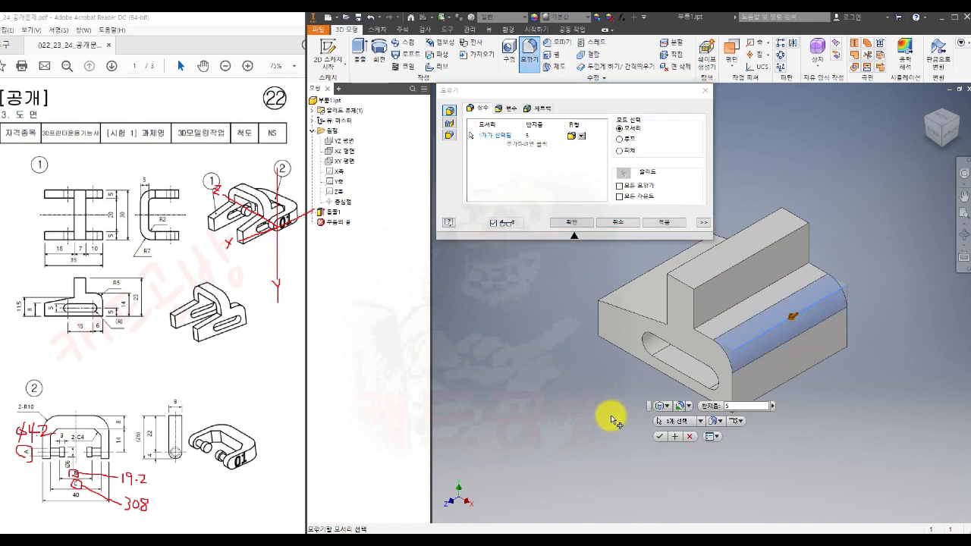
left_click(573, 223)
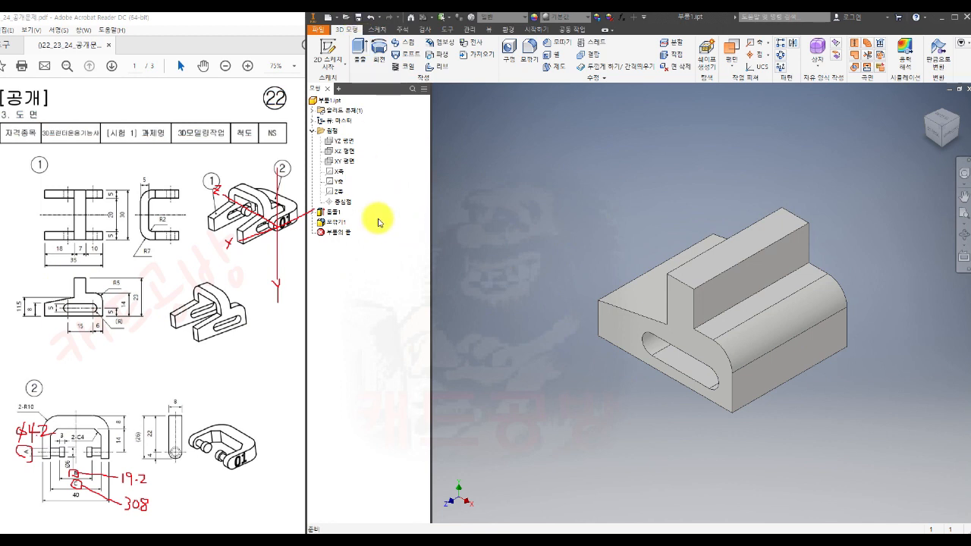
- Suppress the extrusion feature and start a new sketch on the YZ plane
right_click(334, 216)
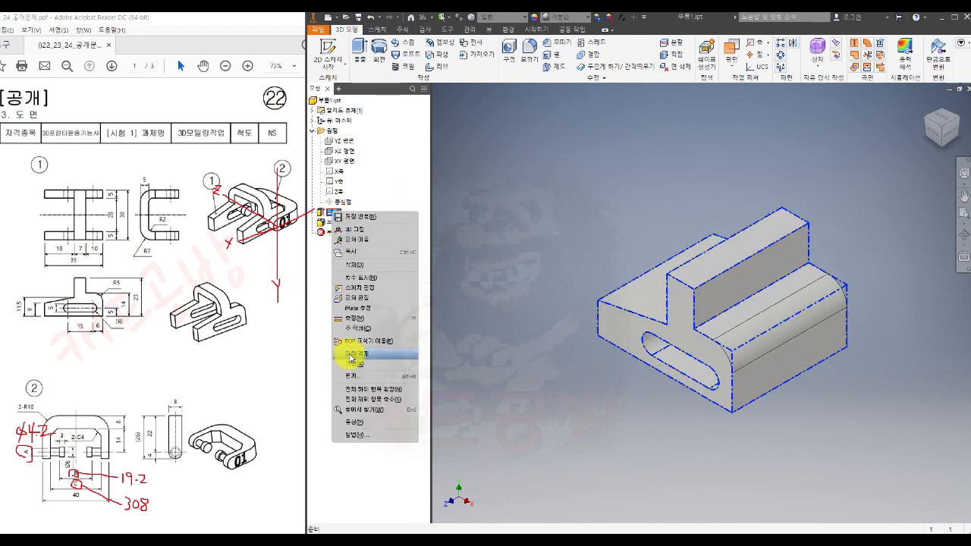
left_click(380, 355)
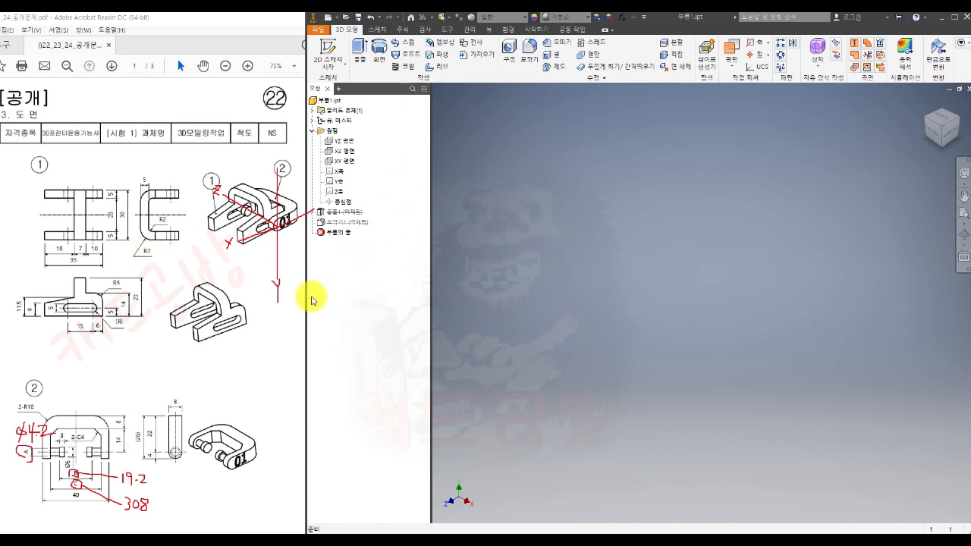
left_click(344, 142)
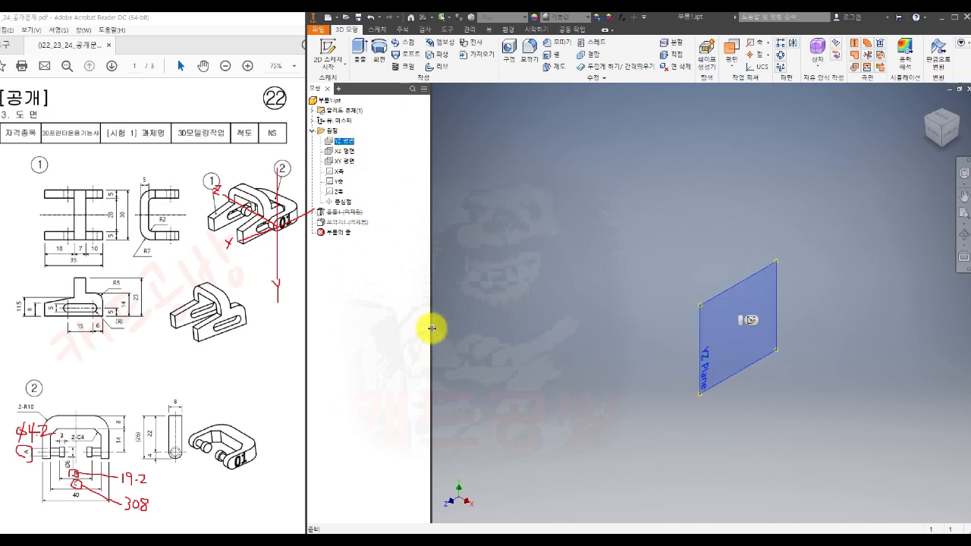
key("s")
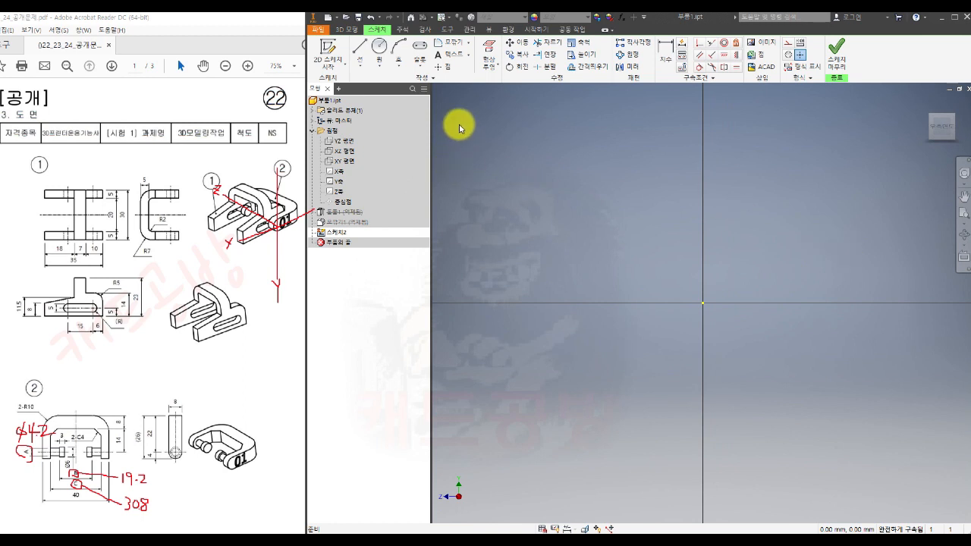
- Sketch a two-point rectangle 30 mm wide and 23 mm high enclosing the origin
left_click(419, 63)
left_click(434, 83)
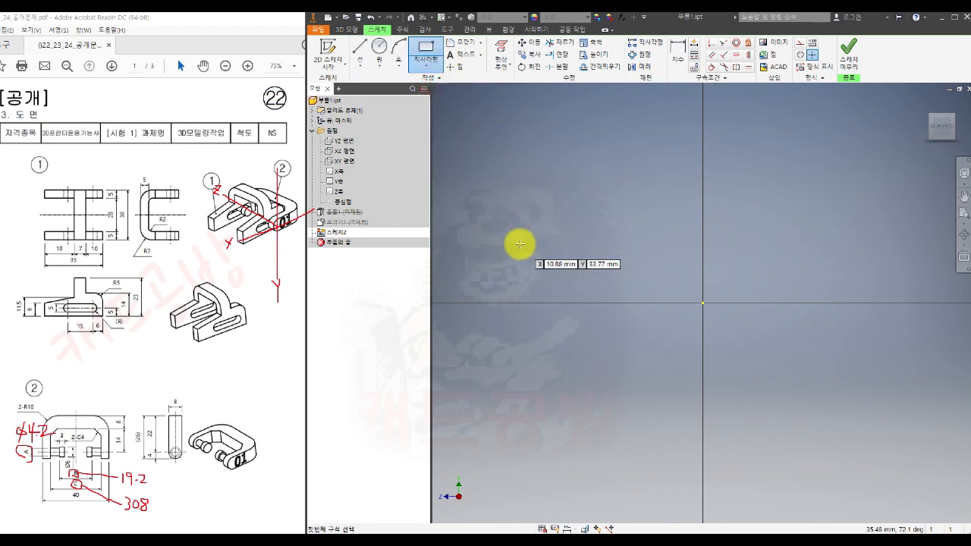
left_click(651, 353)
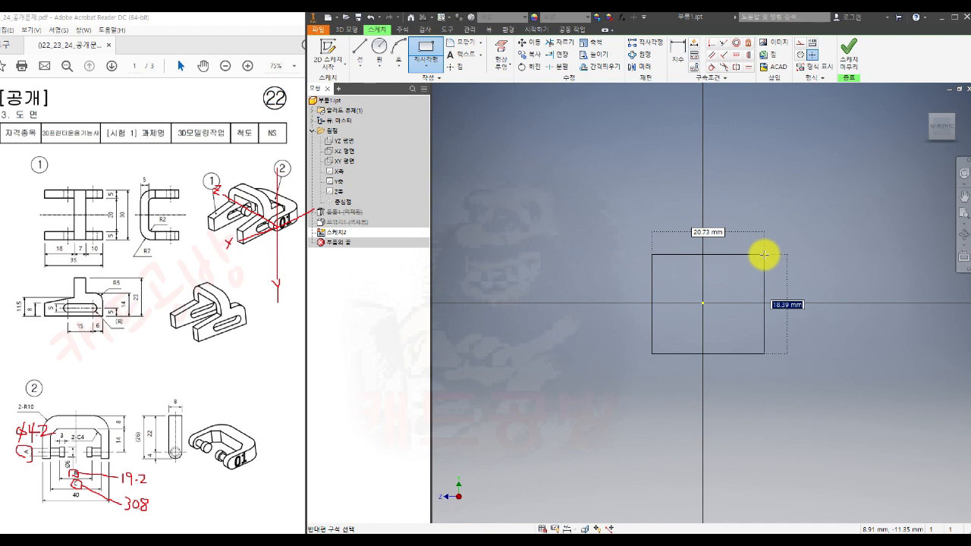
type("23")
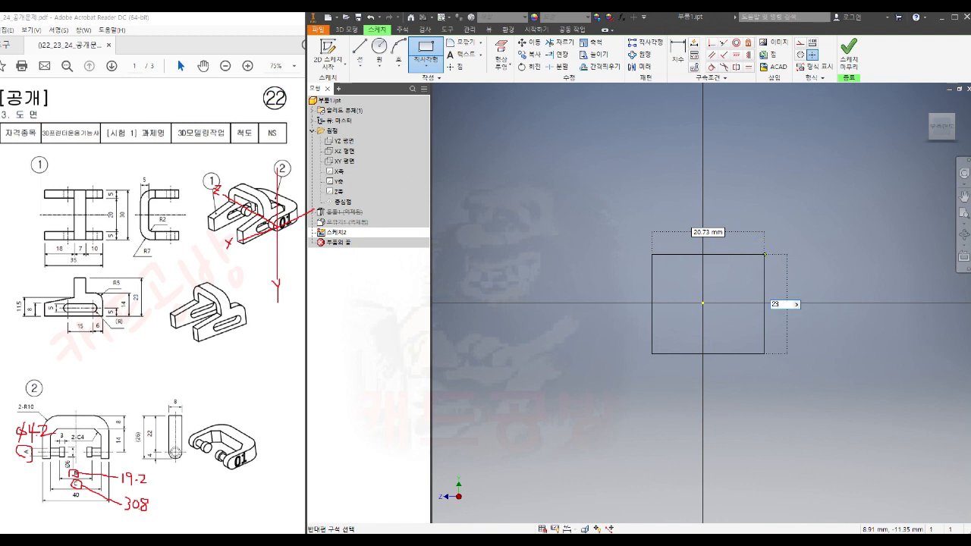
key("Tab")
type("30")
key("Return")
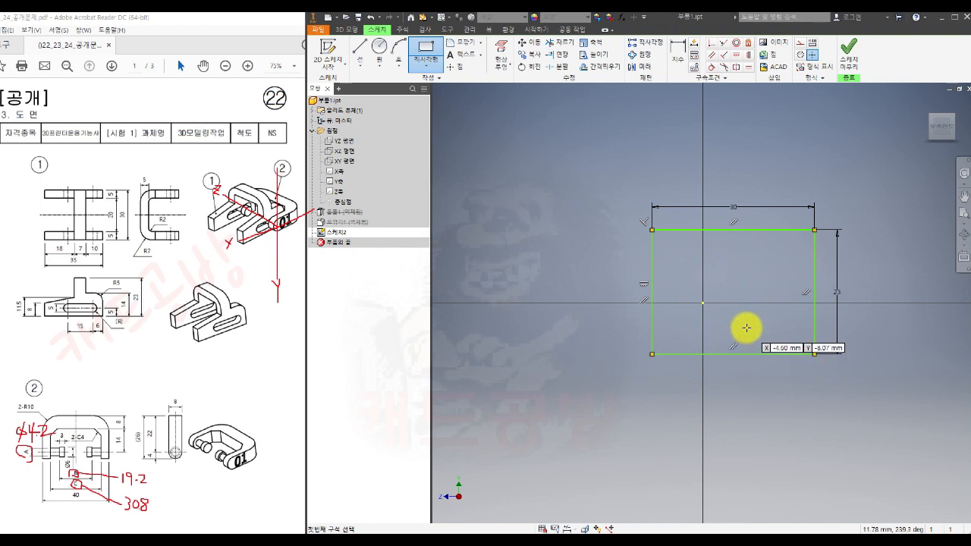
key("Escape")
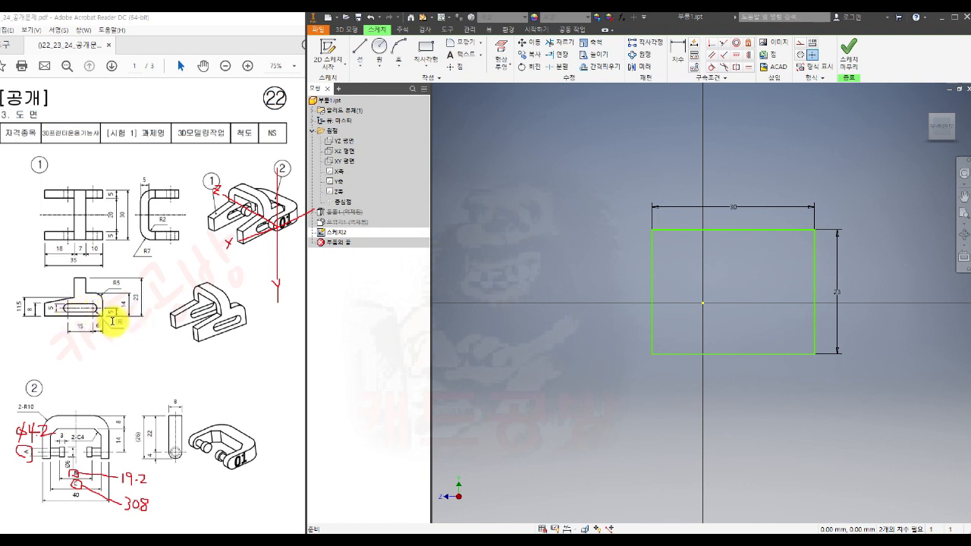
- Dimension the vertical distance from the origin to the rectangle's bottom edge as 5 mm
left_click(679, 61)
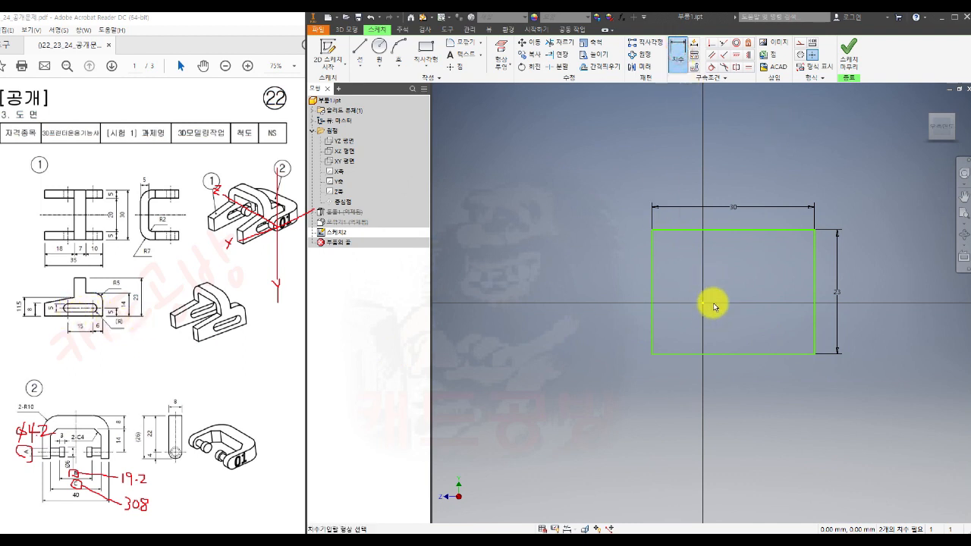
left_click(695, 352)
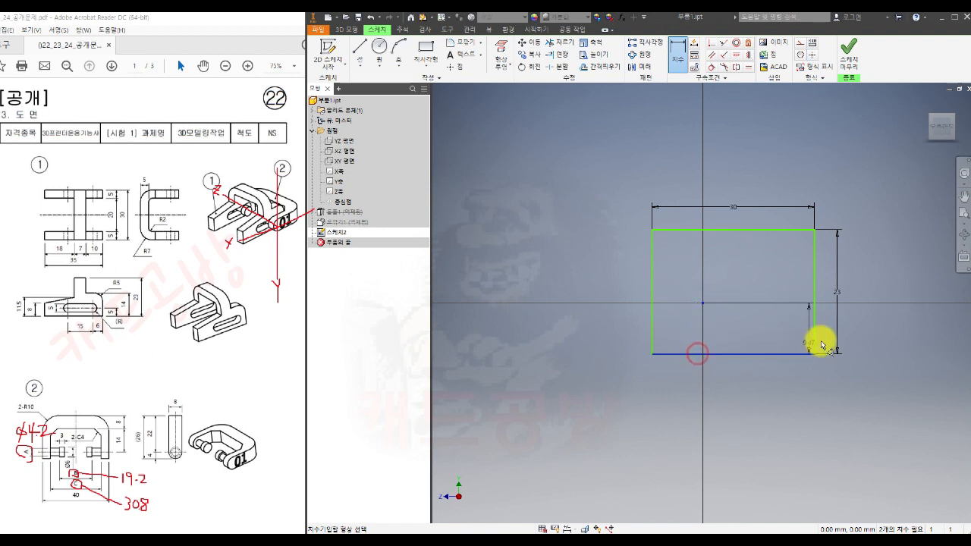
left_click(880, 334)
type("5")
key("Return")
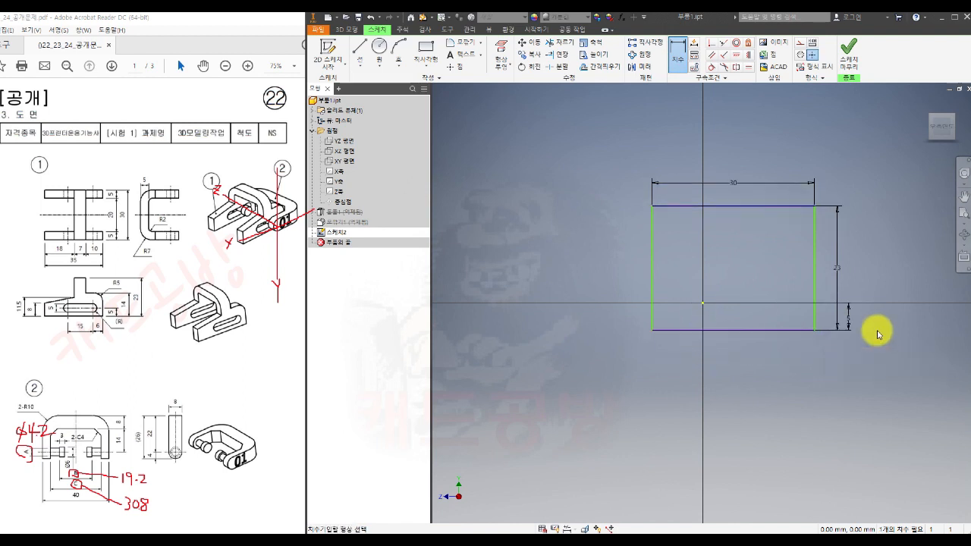
key("Escape")
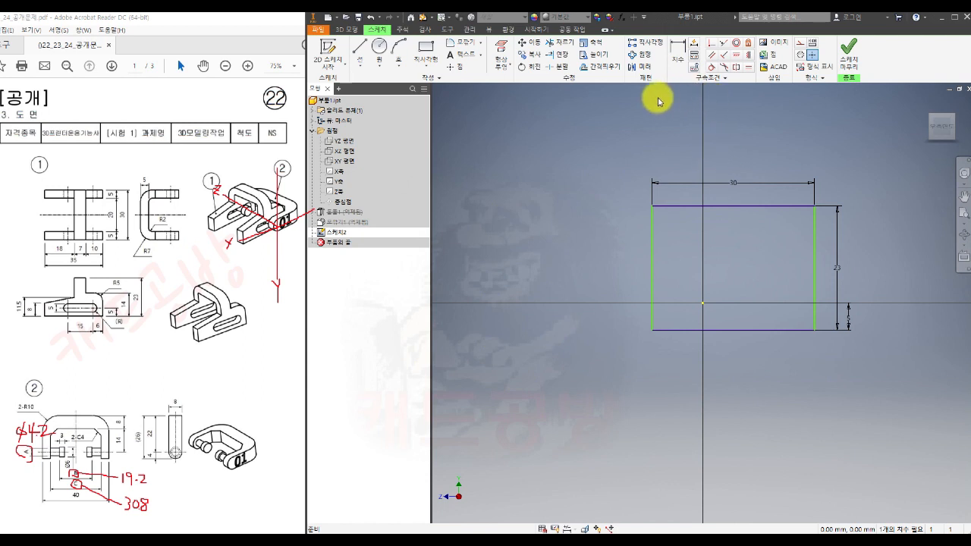
- Project the Y axis into the sketch and convert the projected line to construction geometry
left_click(501, 49)
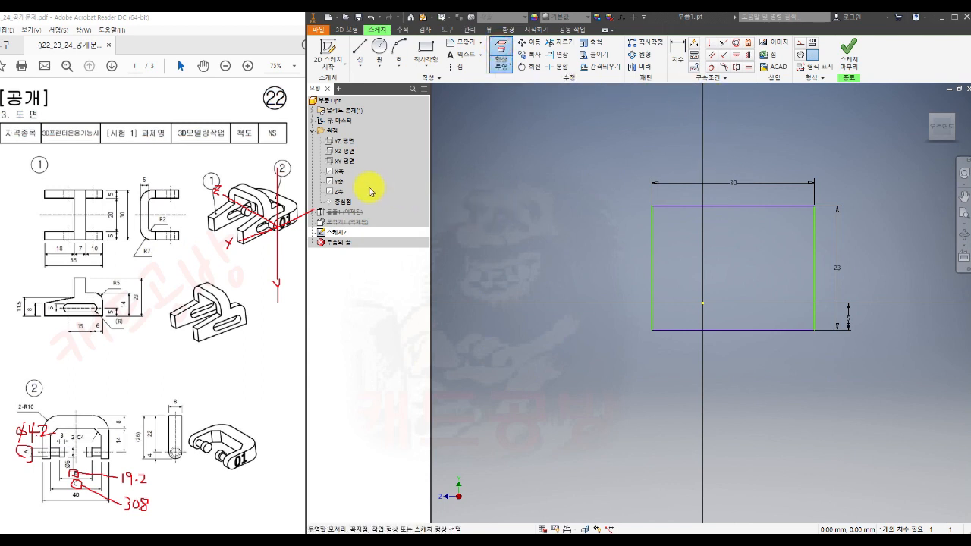
left_click(338, 182)
left_click(698, 342)
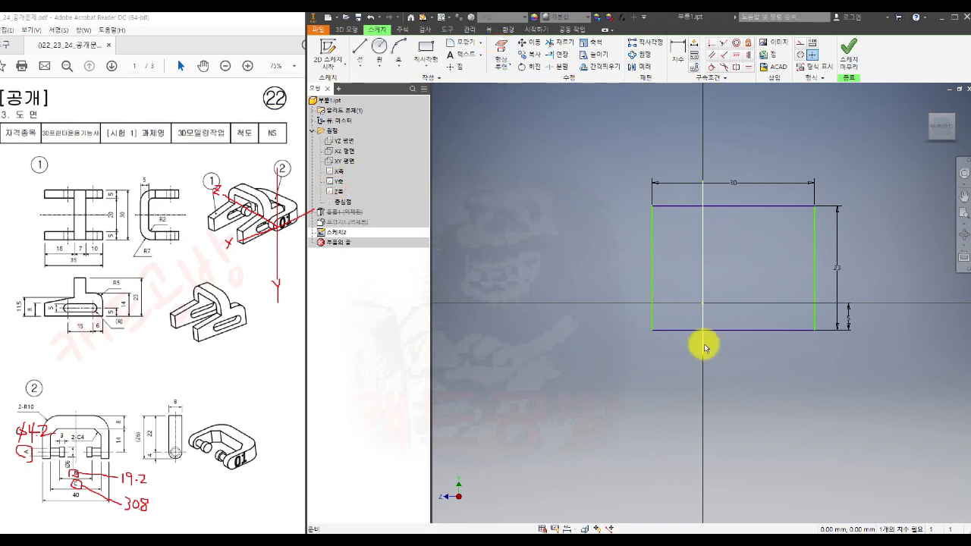
left_click(800, 43)
left_click(570, 157)
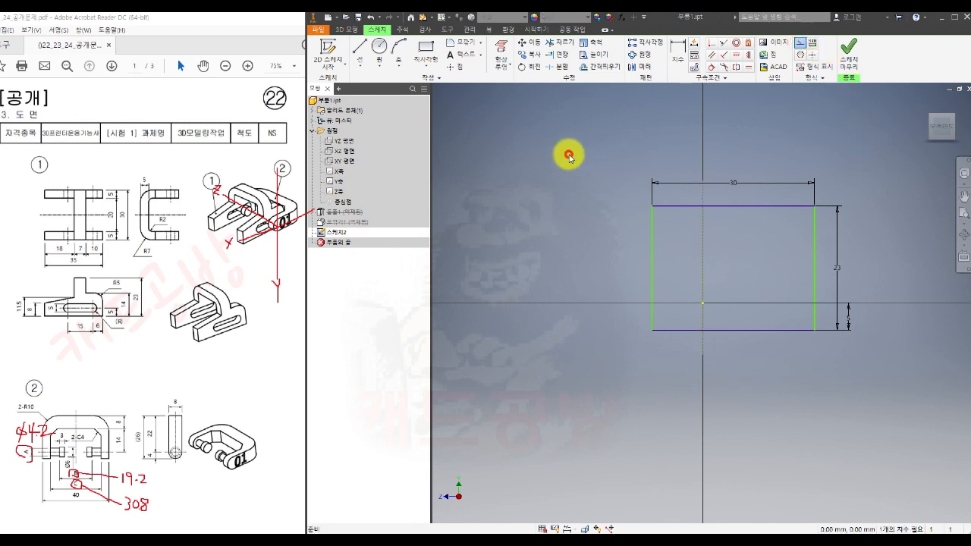
- Make the rectangle's two vertical sides symmetric about the projected Y axis line
left_click(736, 67)
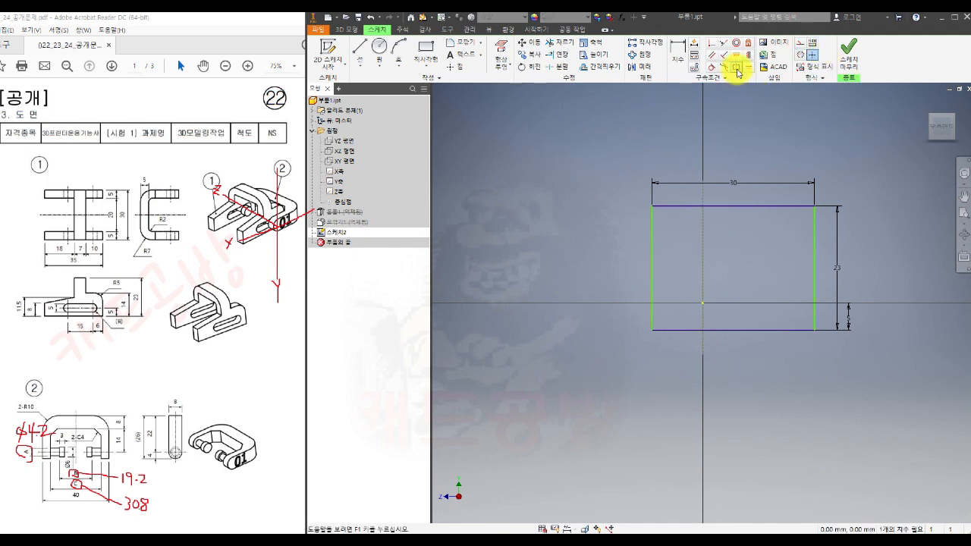
left_click(652, 242)
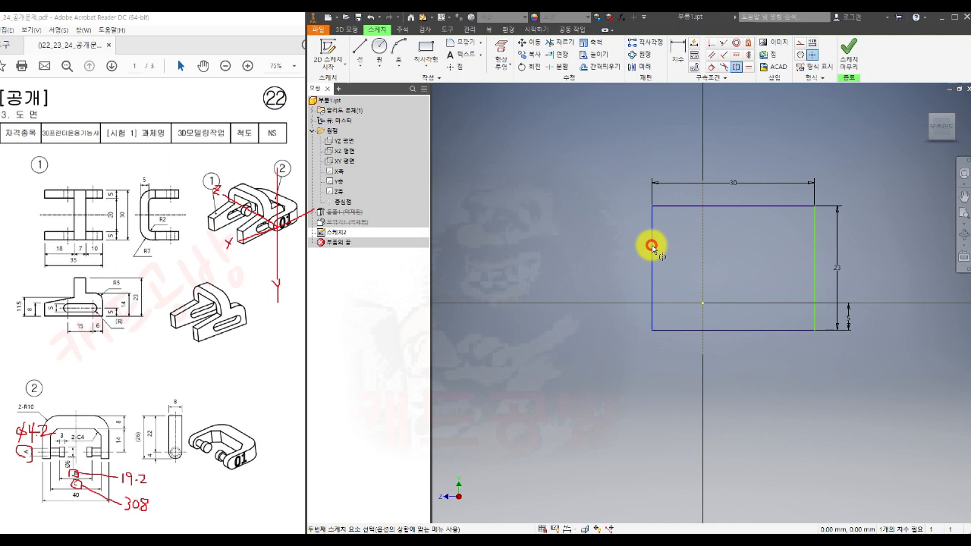
left_click(814, 274)
left_click(702, 265)
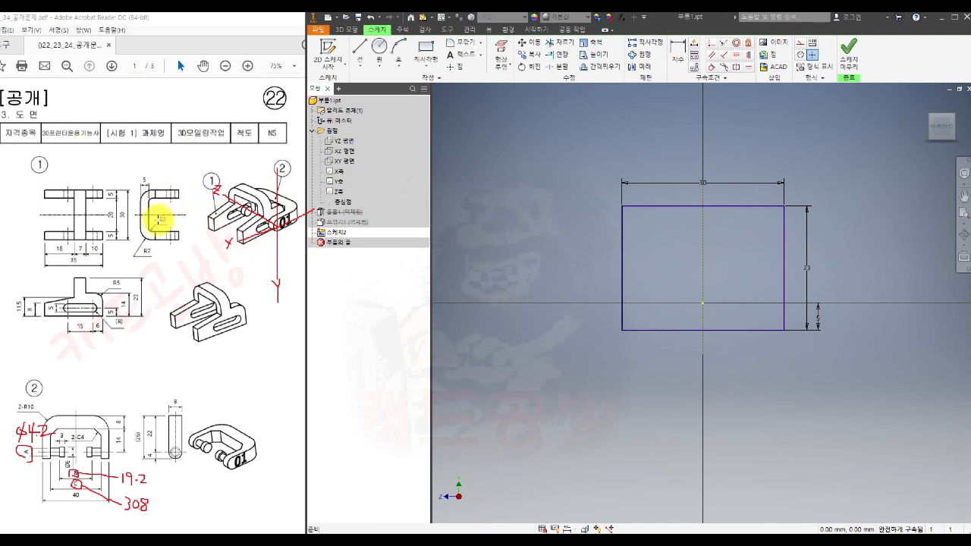
- Sketch a second, smaller two-point rectangle inside the first one, with its bottom edge slightly below the outer bottom edge
left_click(427, 54)
left_click(643, 345)
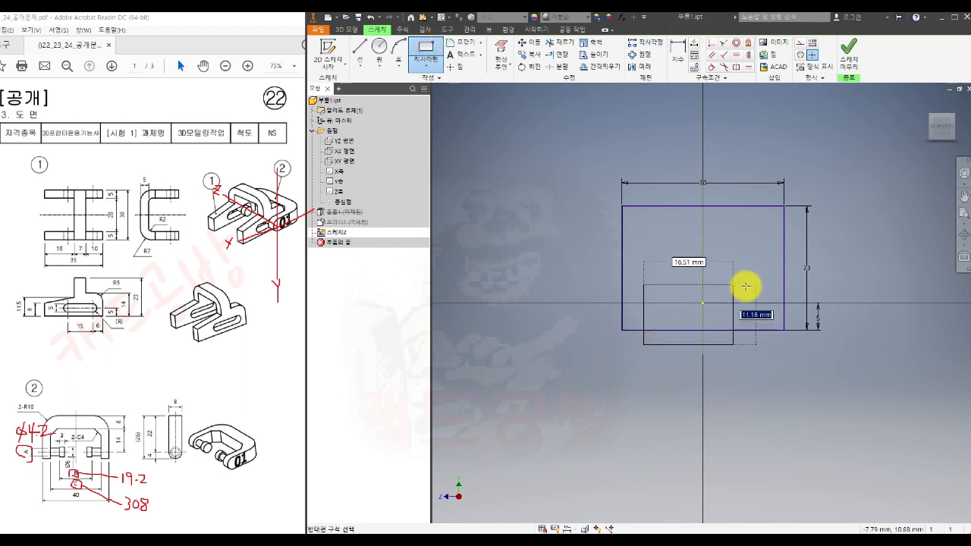
left_click(765, 243)
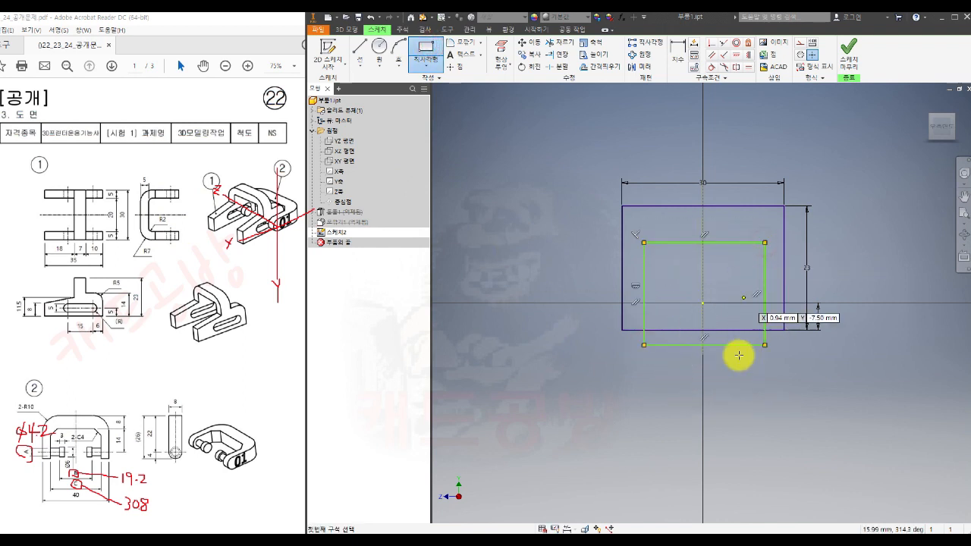
key("Escape")
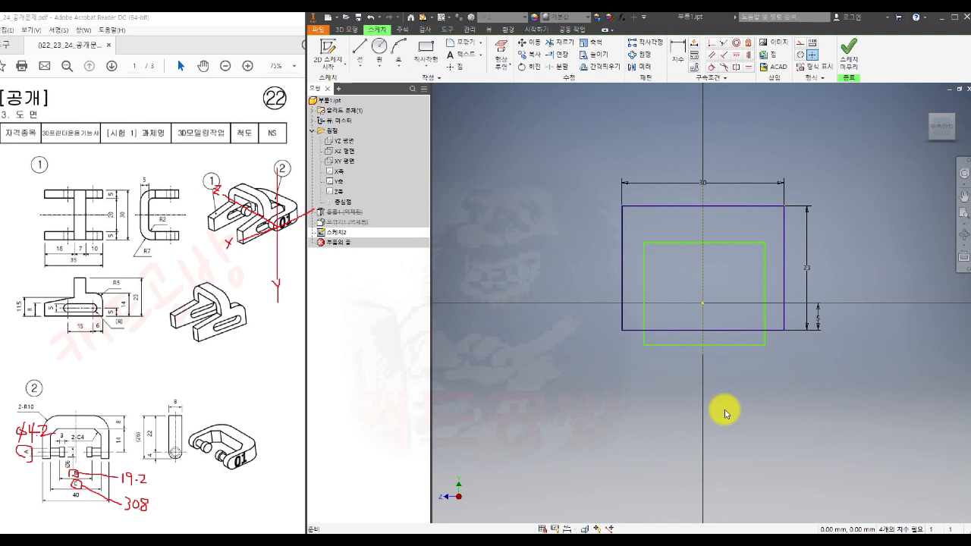
- Convert the inner rectangle's bottom edge to construction geometry and make it collinear with the outer rectangle's bottom edge
left_click(730, 347)
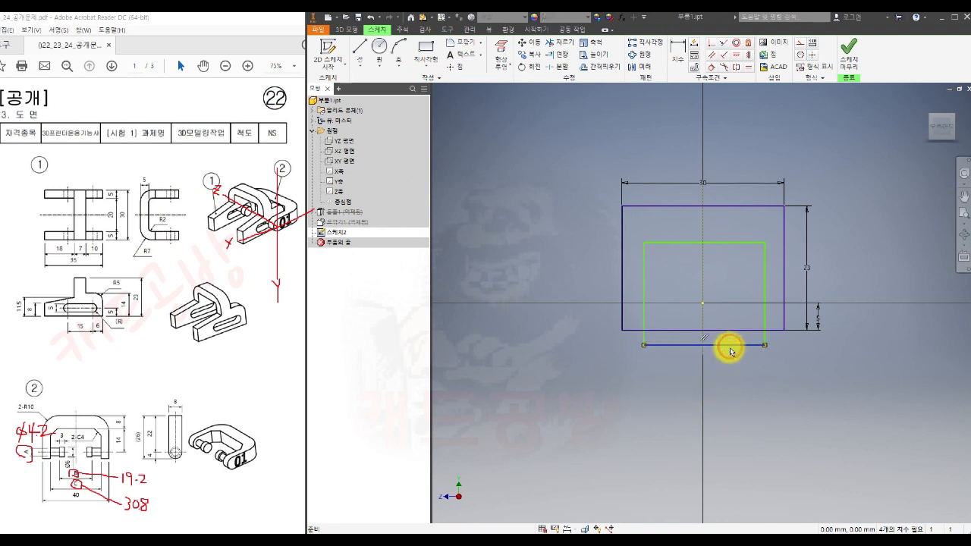
left_click(800, 43)
left_click(688, 410)
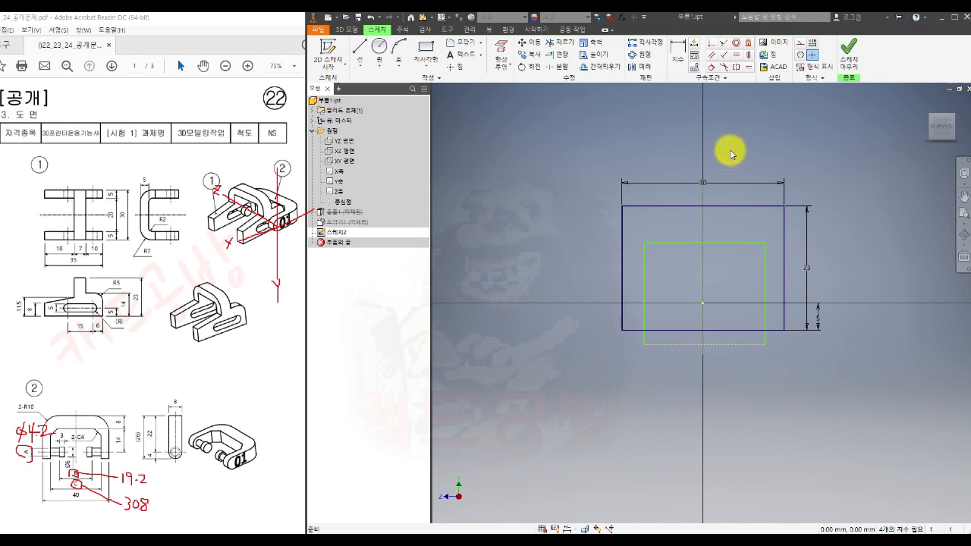
left_click(722, 45)
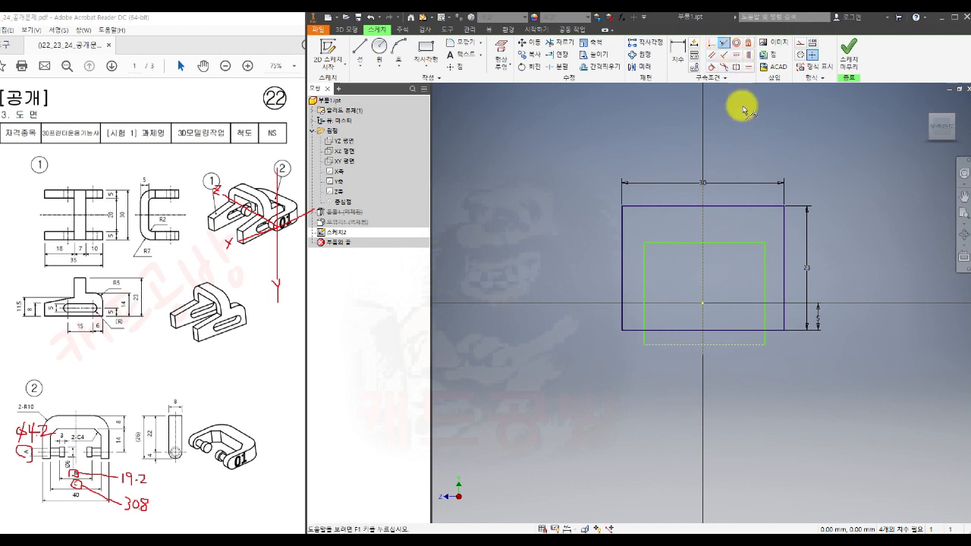
left_click(682, 331)
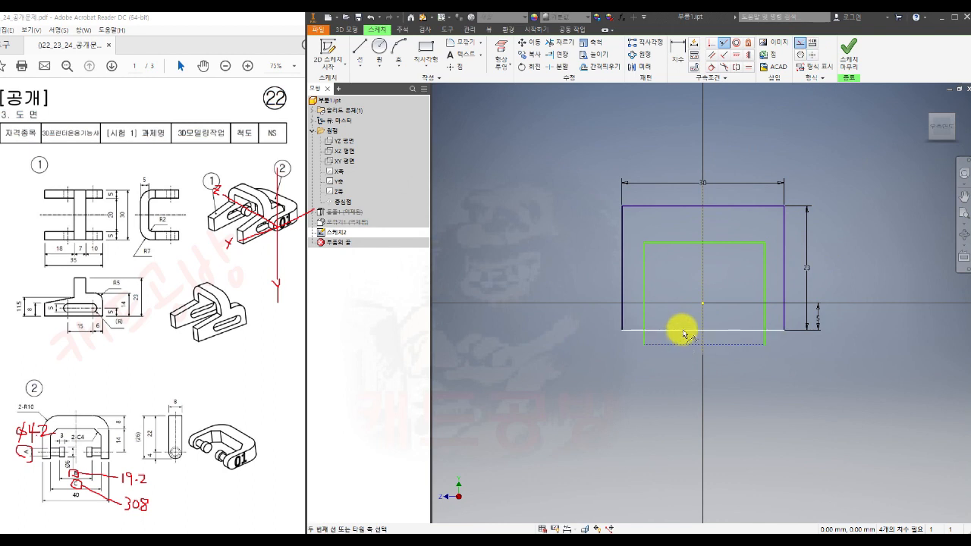
left_click(684, 333)
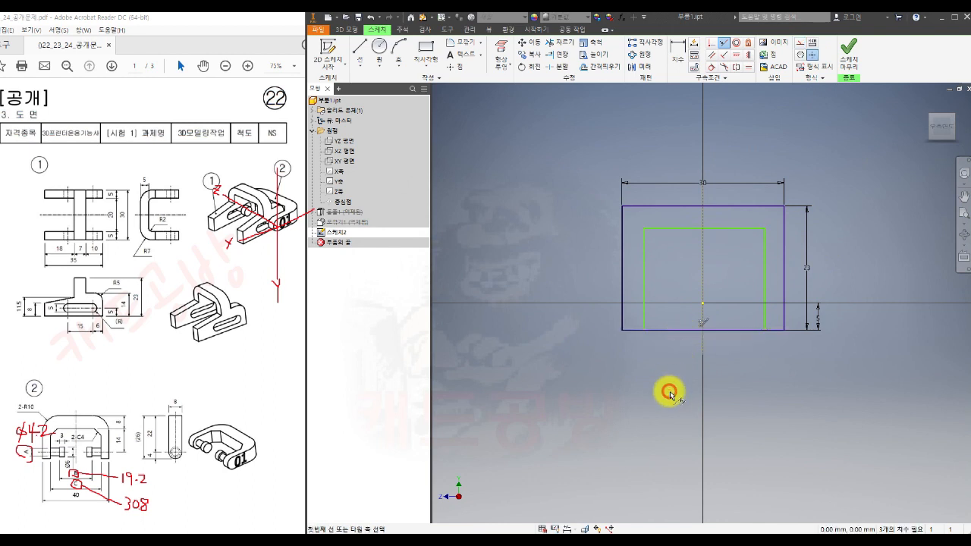
key("Escape")
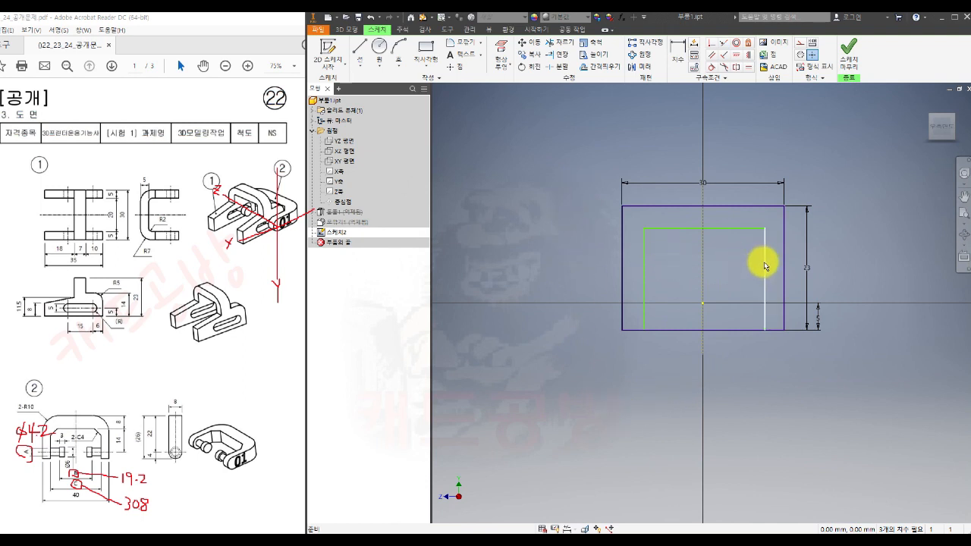
- Make the inner rectangle's two vertical sides symmetric about the projected Y axis line
left_click(735, 68)
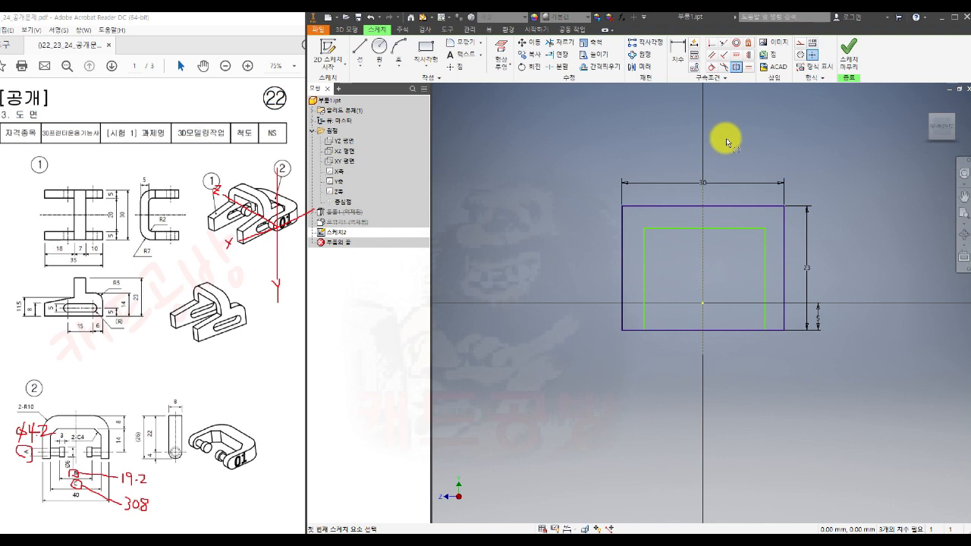
left_click(645, 241)
left_click(764, 261)
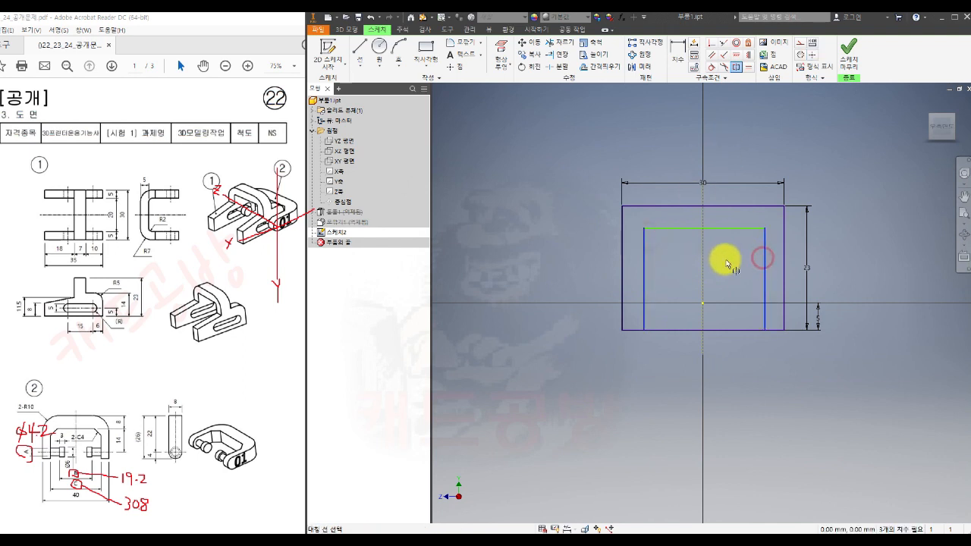
left_click(703, 251)
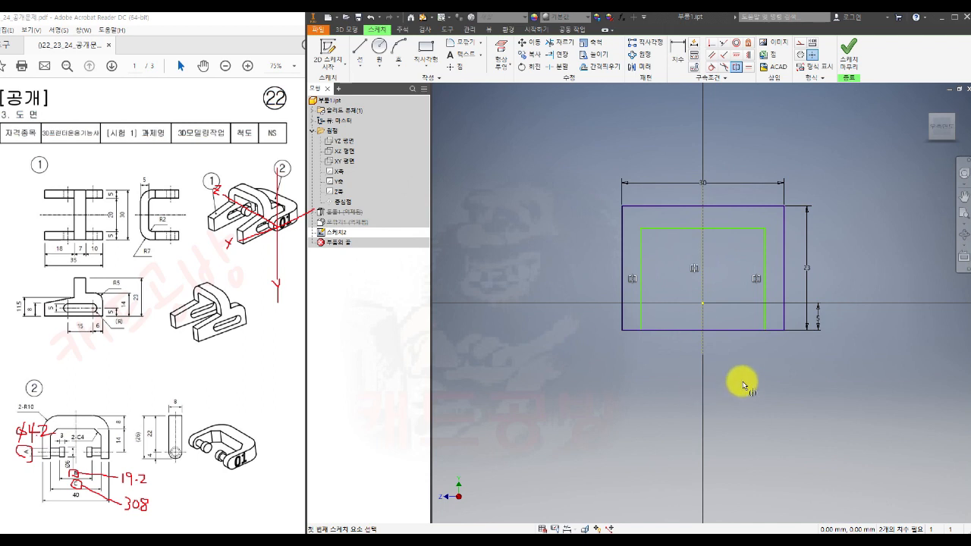
key("Escape")
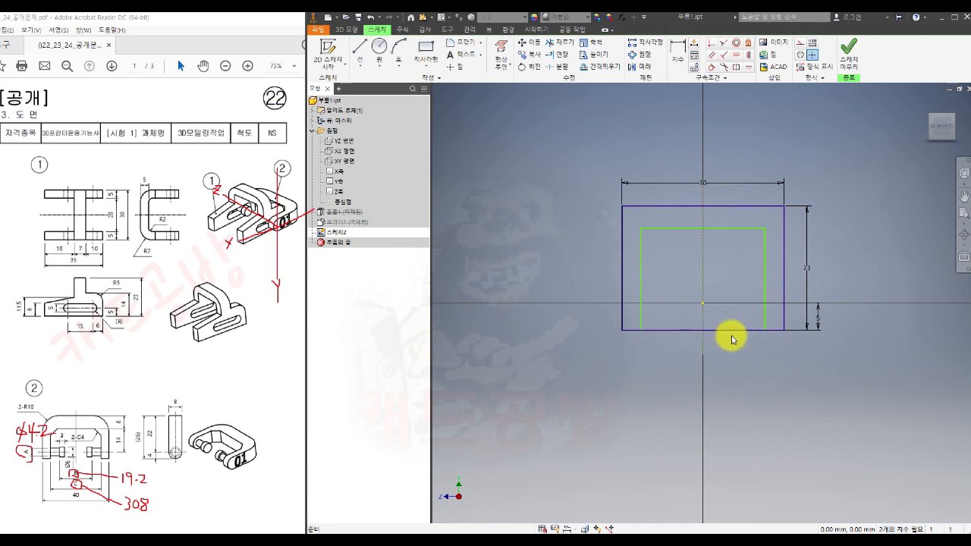
- Split the outer rectangle's bottom edge at both inner sides and convert the segment between them to construction geometry
left_click(557, 67)
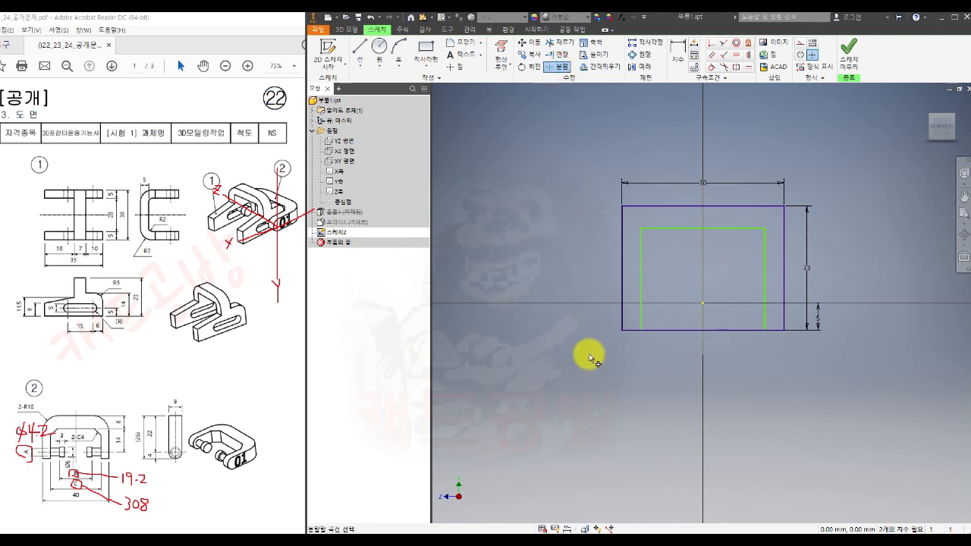
left_click(630, 329)
left_click(770, 330)
key("Escape")
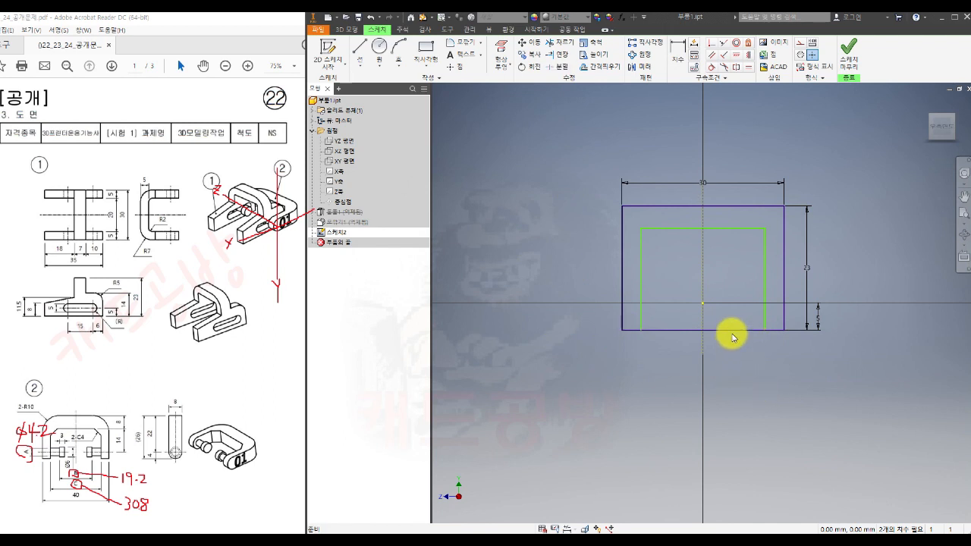
left_click(734, 331)
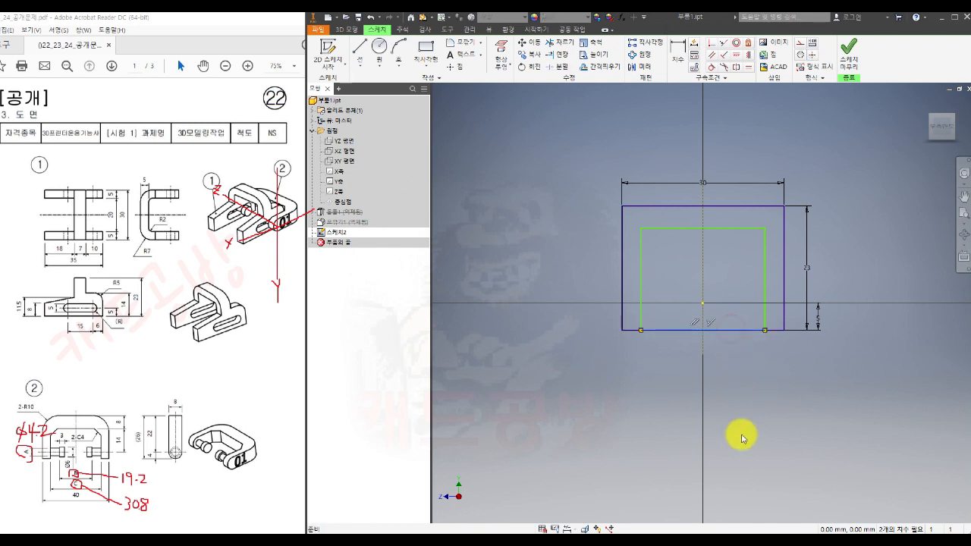
left_click(800, 44)
left_click(757, 387)
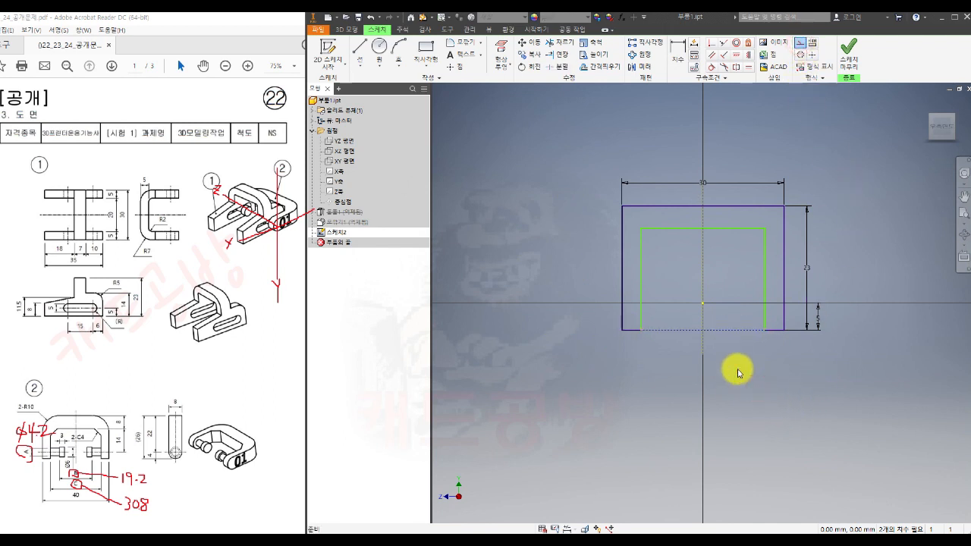
- Dimension the width between the inner rectangle's vertical sides as 20 mm
left_click(676, 54)
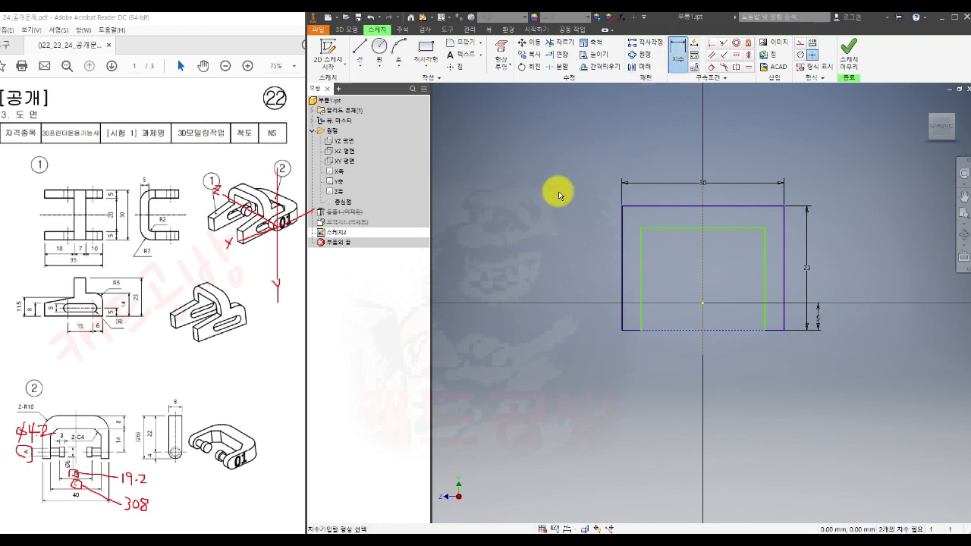
left_click(642, 309)
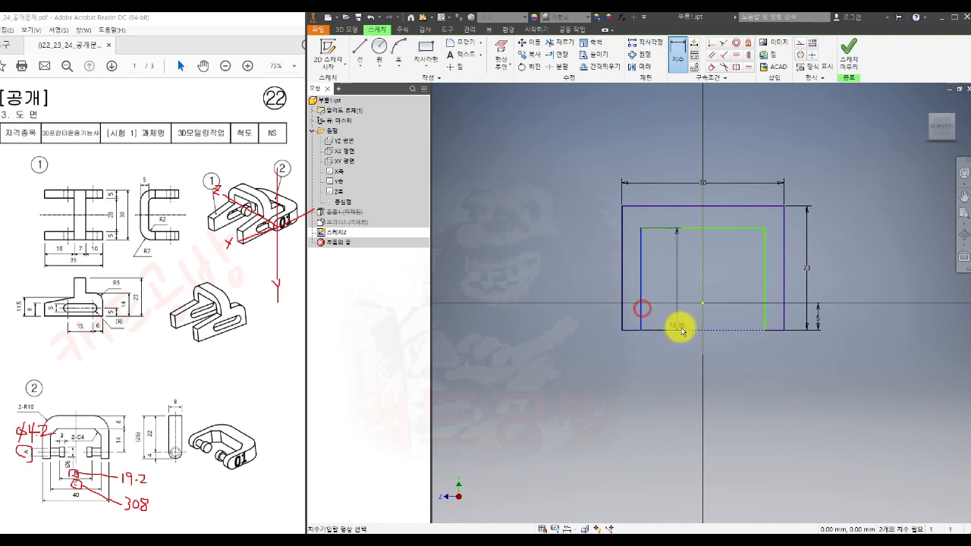
left_click(765, 308)
left_click(713, 356)
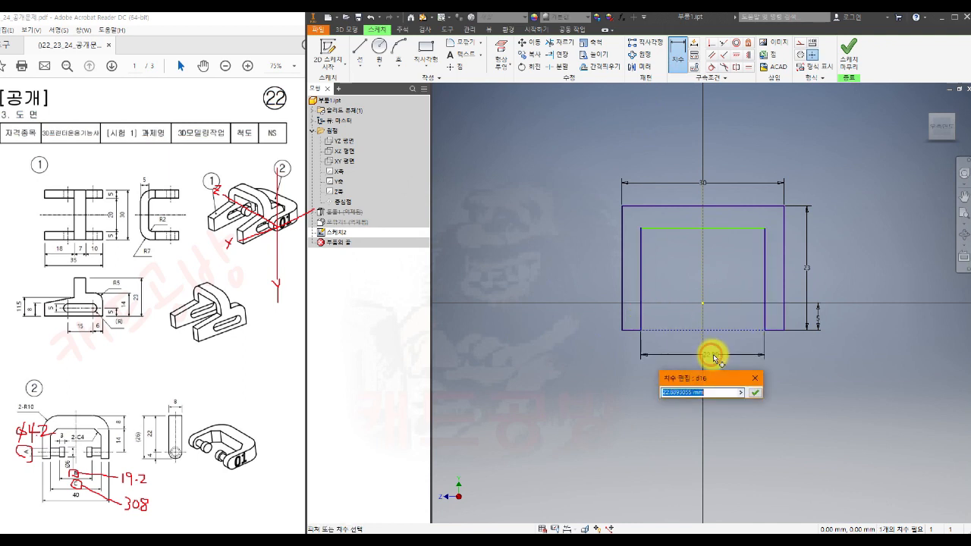
type("20")
key("Return")
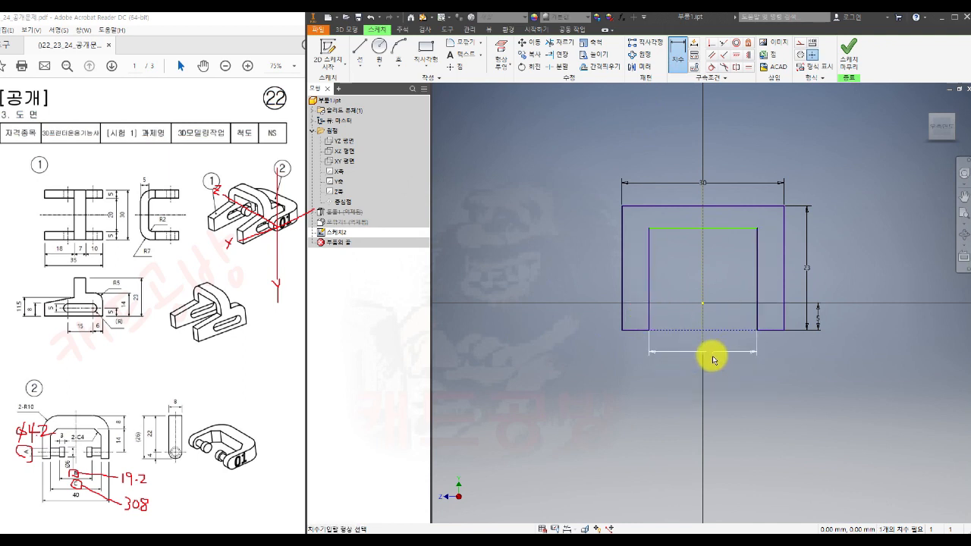
- Dimension the vertical distance between the inner and outer top edges as 5 mm
left_click(732, 228)
left_click(736, 205)
left_click(832, 226)
key("Return")
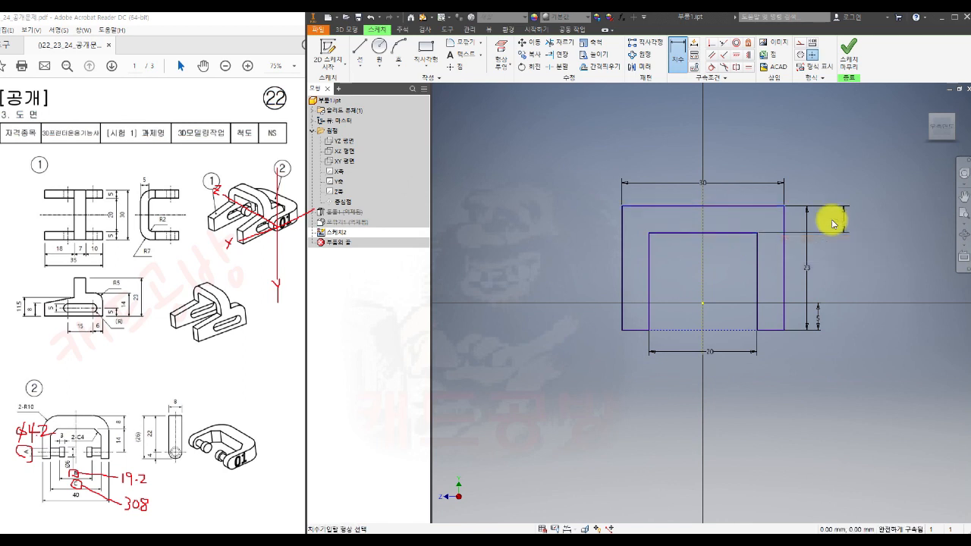
key("Escape")
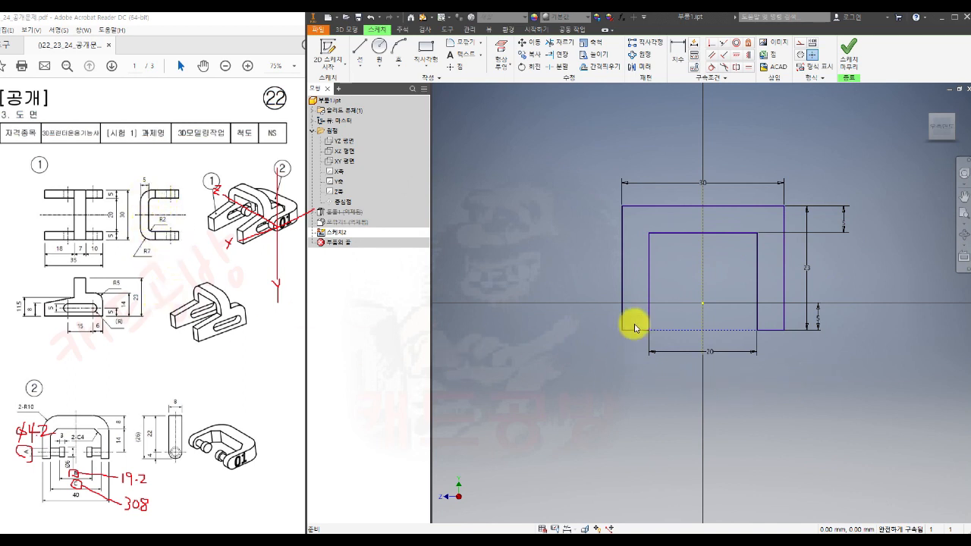
- Finish the U-shaped profile sketch and start an Extrude on it
left_click(767, 240)
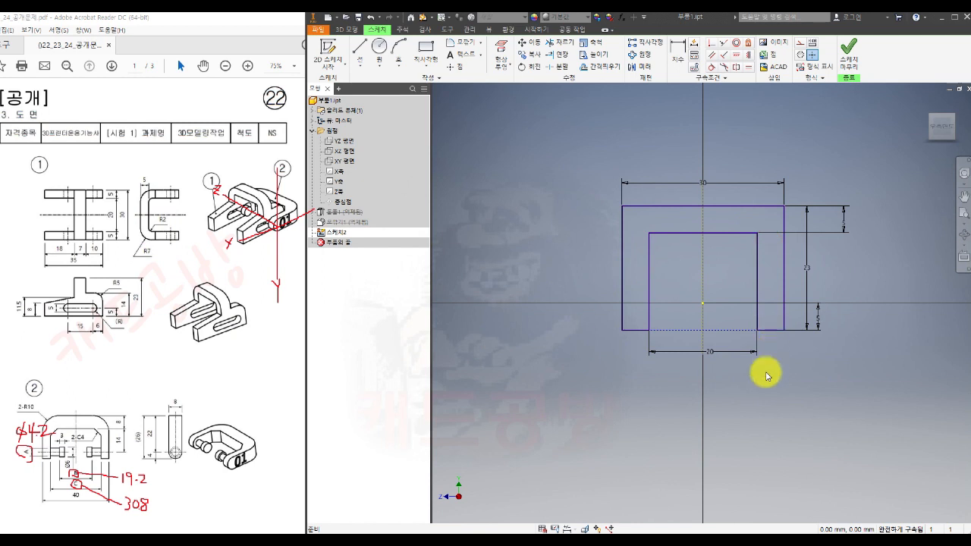
left_click(847, 52)
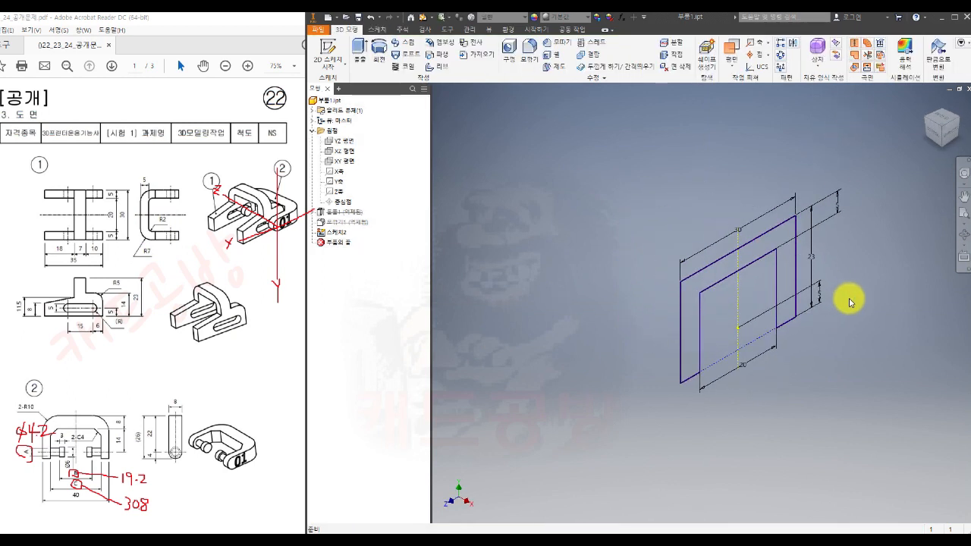
left_click(359, 51)
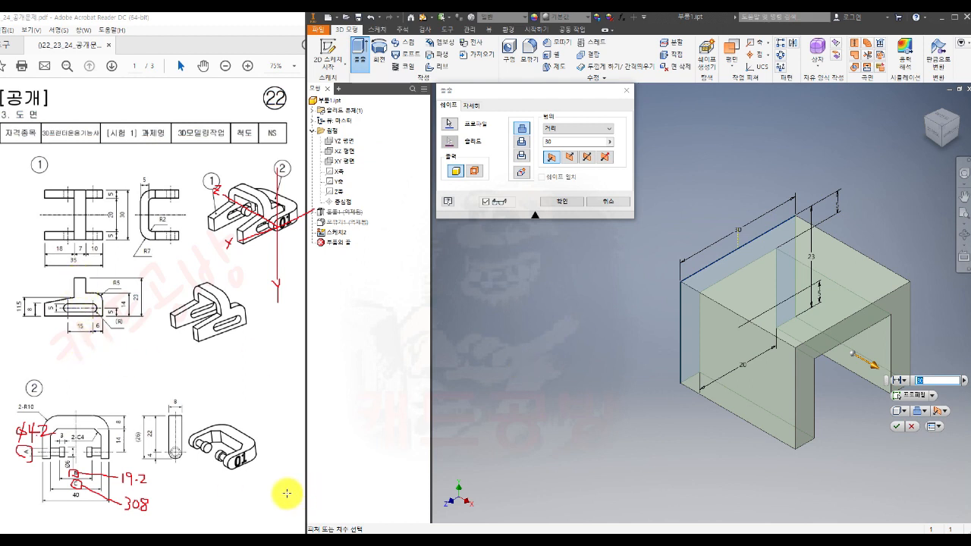
- Annotate part 1's front view in the exam drawing with the extrusion distances: circle the 15 dimension and write 7.5, 13.5 and 21.5
left_click(79, 278)
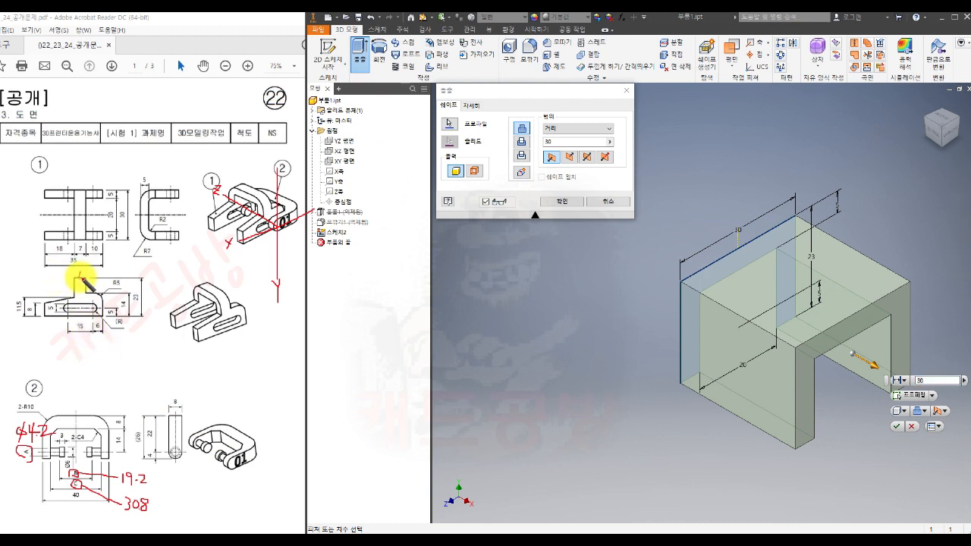
left_click(83, 346)
left_click_drag(86, 334, 90, 346)
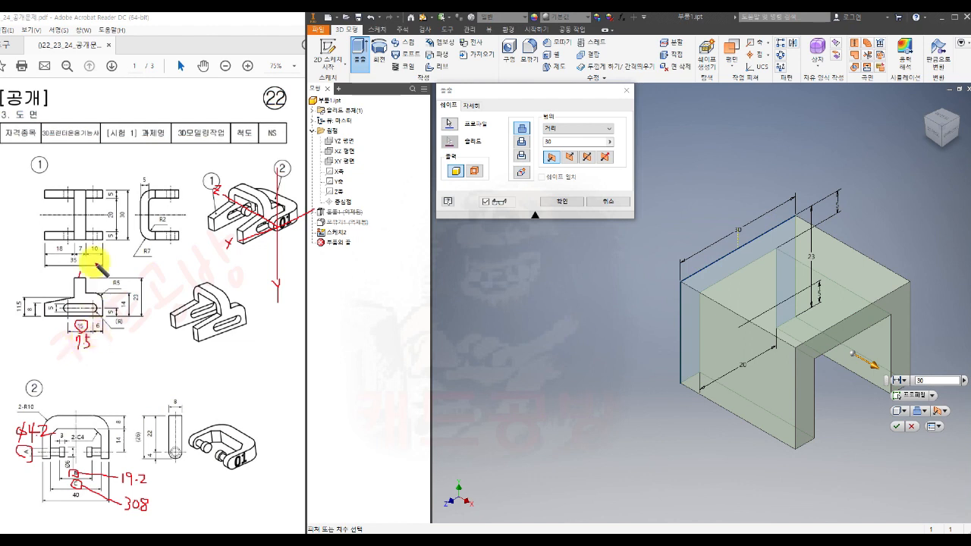
left_click_drag(90, 273, 91, 271)
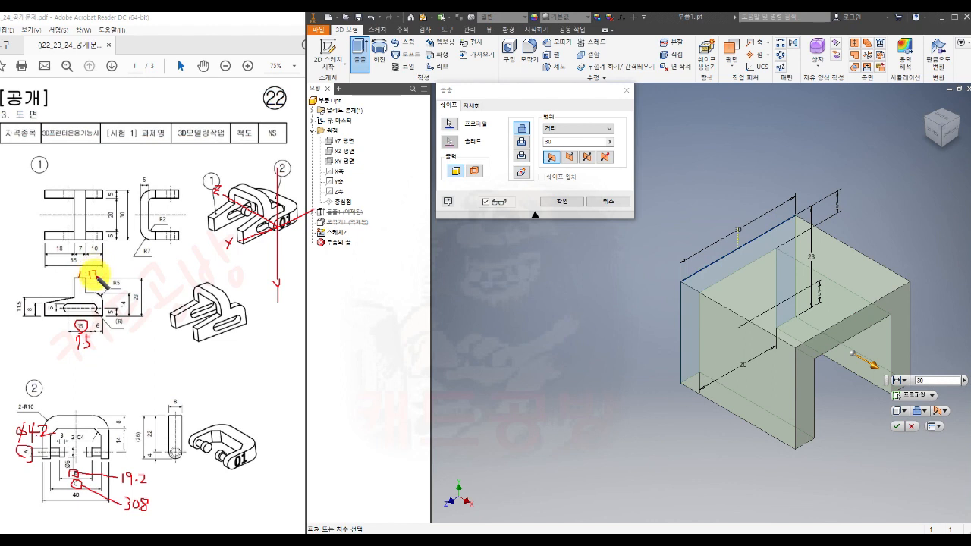
left_click_drag(97, 279, 103, 282)
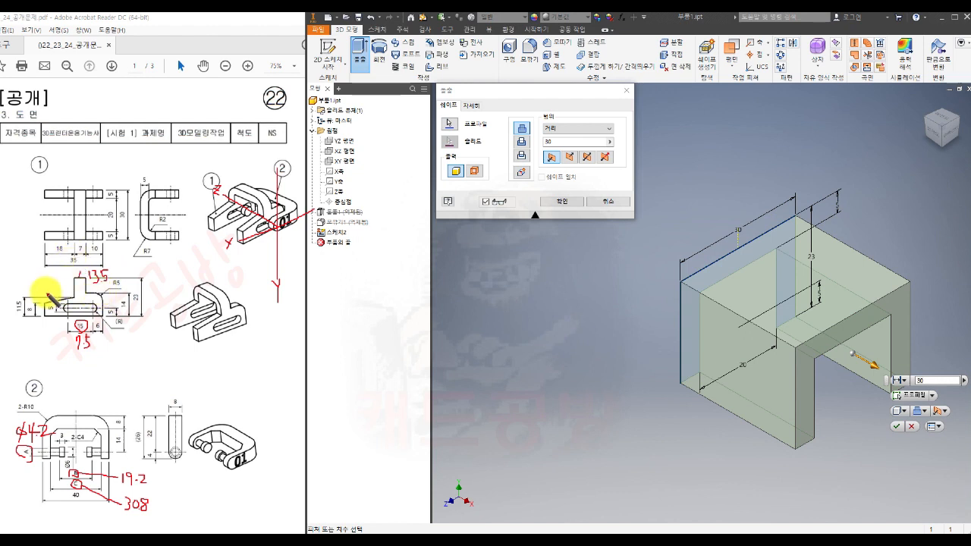
left_click_drag(43, 280, 57, 283)
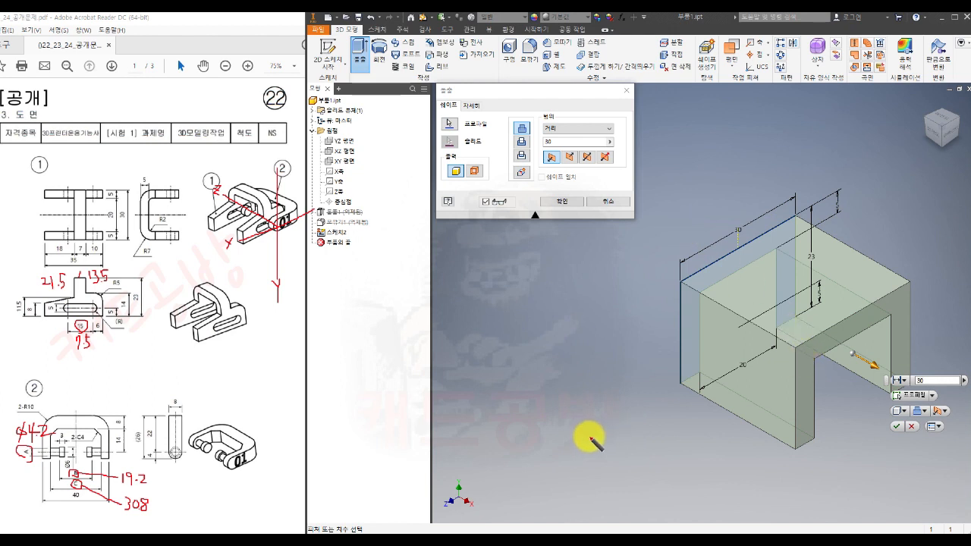
- Extrude the U-shaped profile asymmetrically, 13.5 mm one way and 21.5 mm the other, as a new solid
left_click(606, 156)
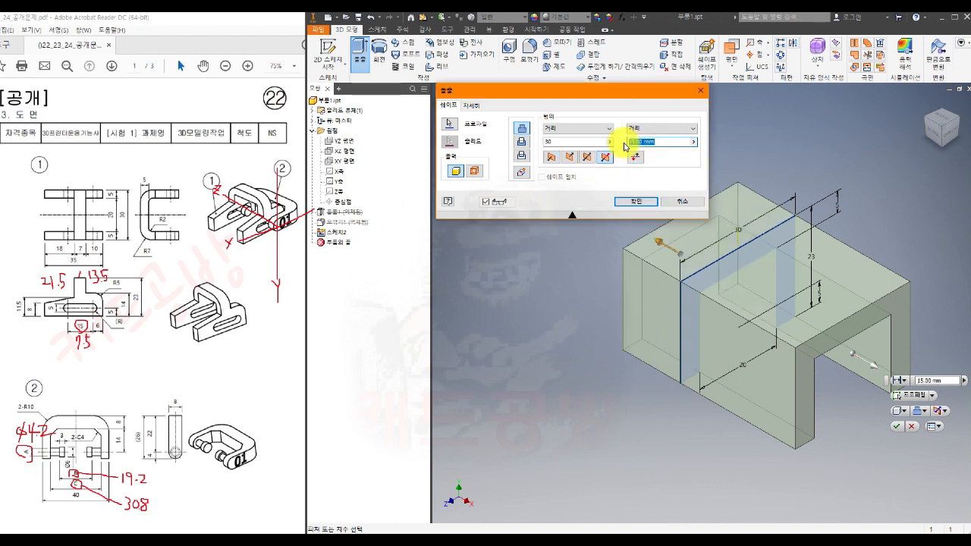
type("21.5")
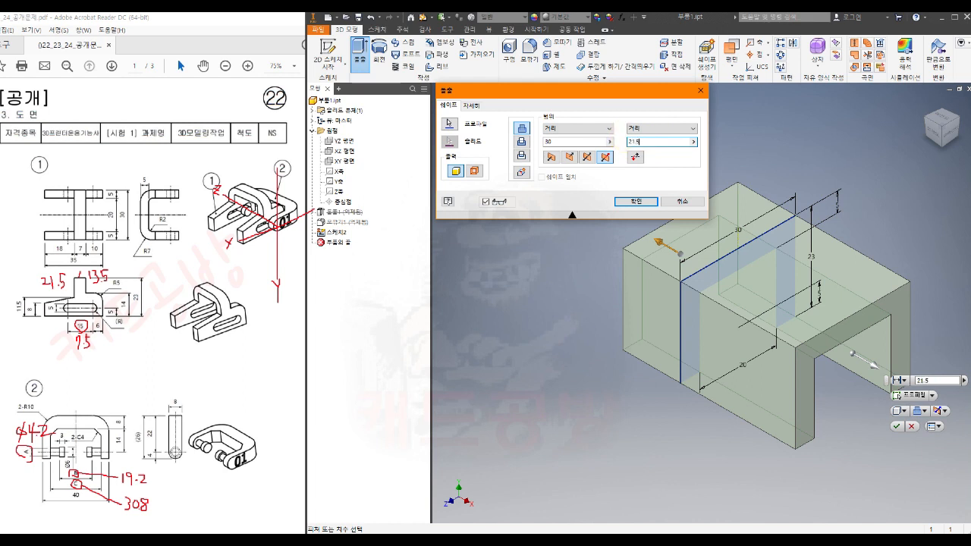
left_click(553, 142)
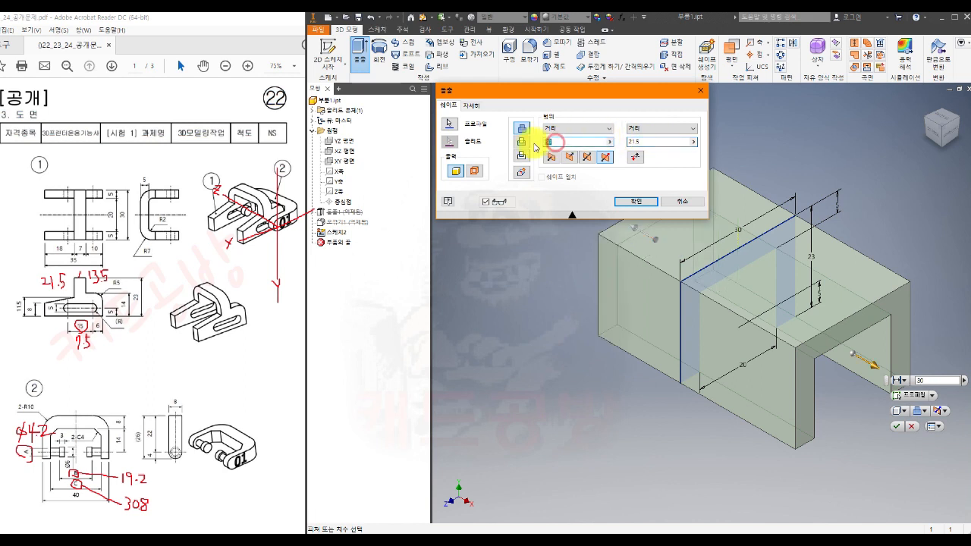
type("13.5")
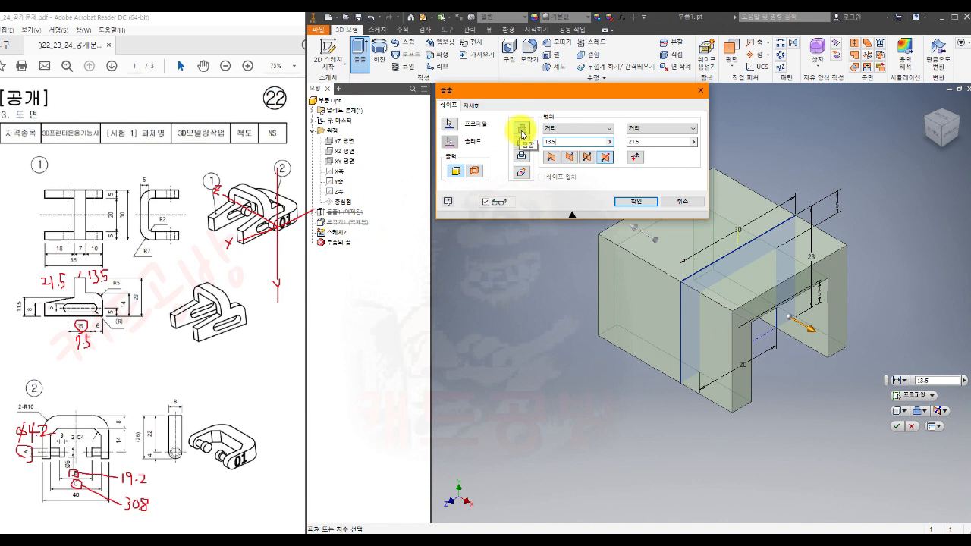
left_click(522, 173)
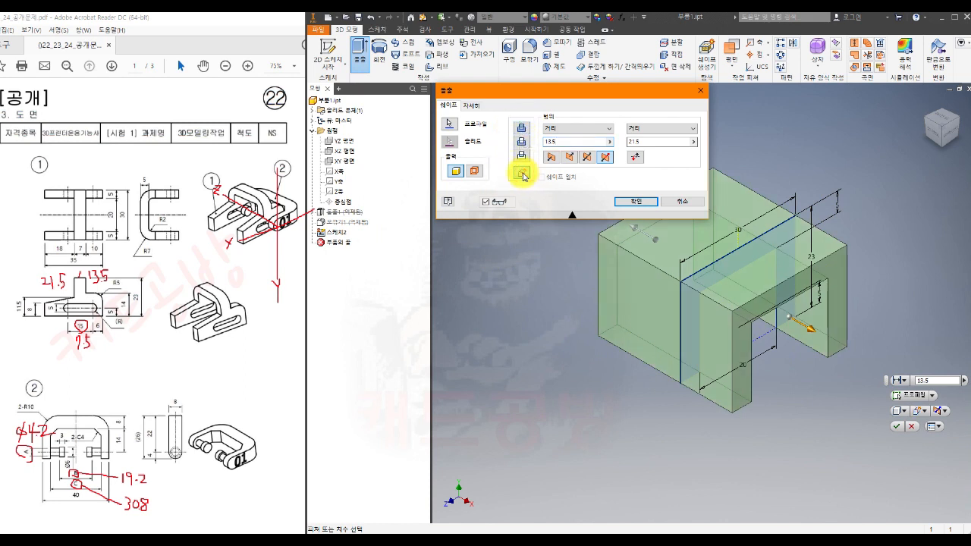
left_click(637, 204)
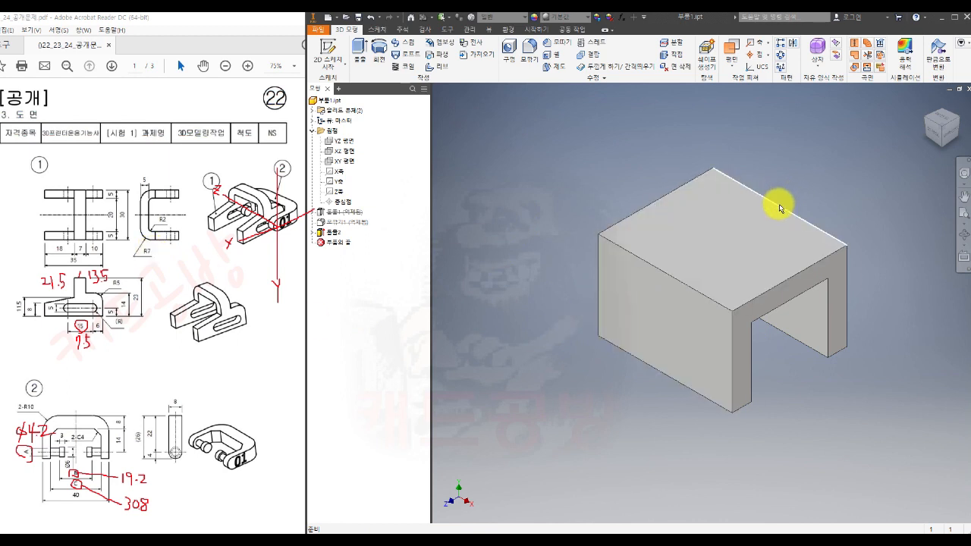
- Start a fillet with a 7 mm radius on the two outer top edges of the U-shaped body
mouse_move(795, 224)
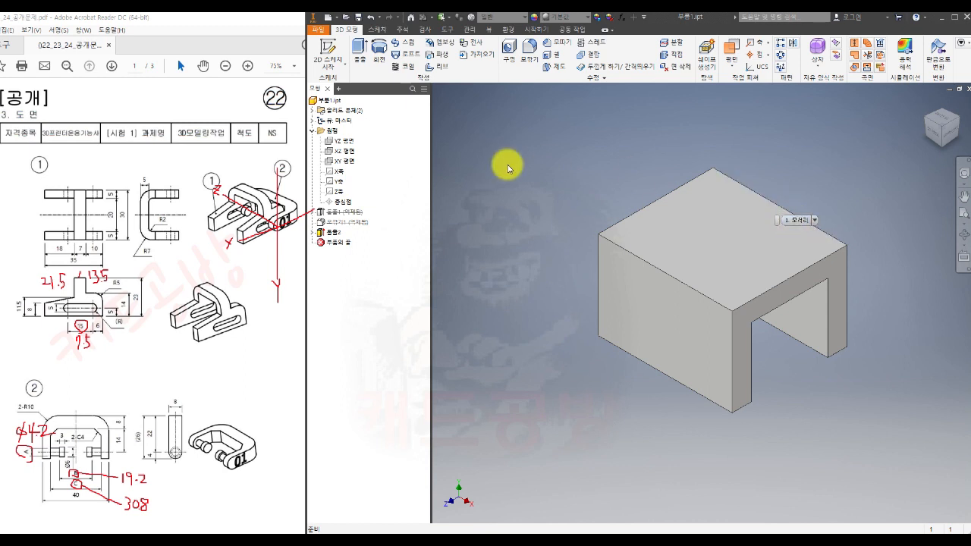
left_click(529, 48)
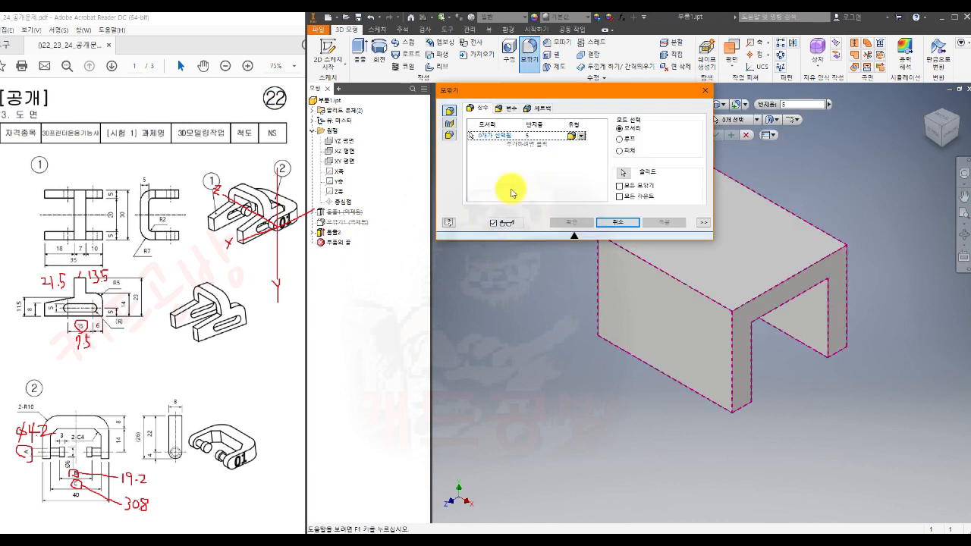
type("7")
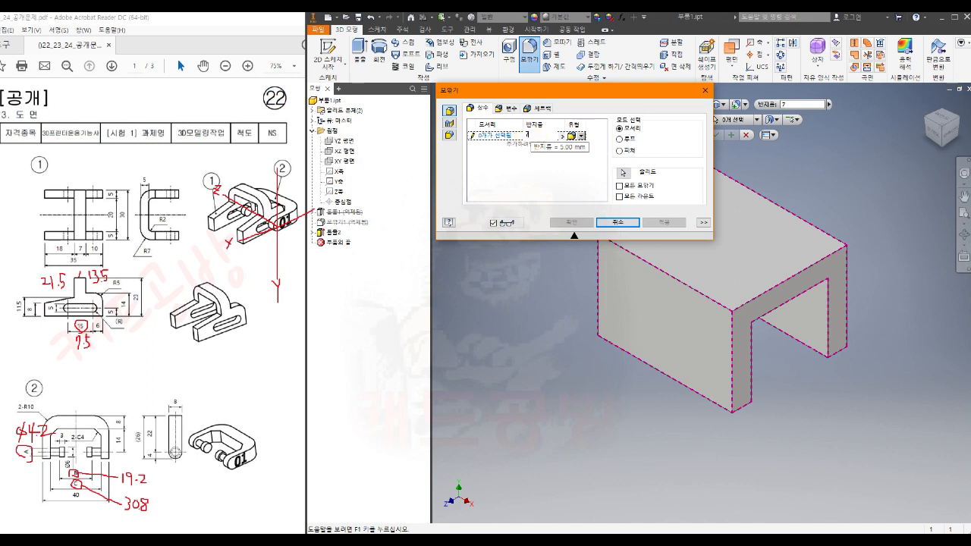
left_click(472, 137)
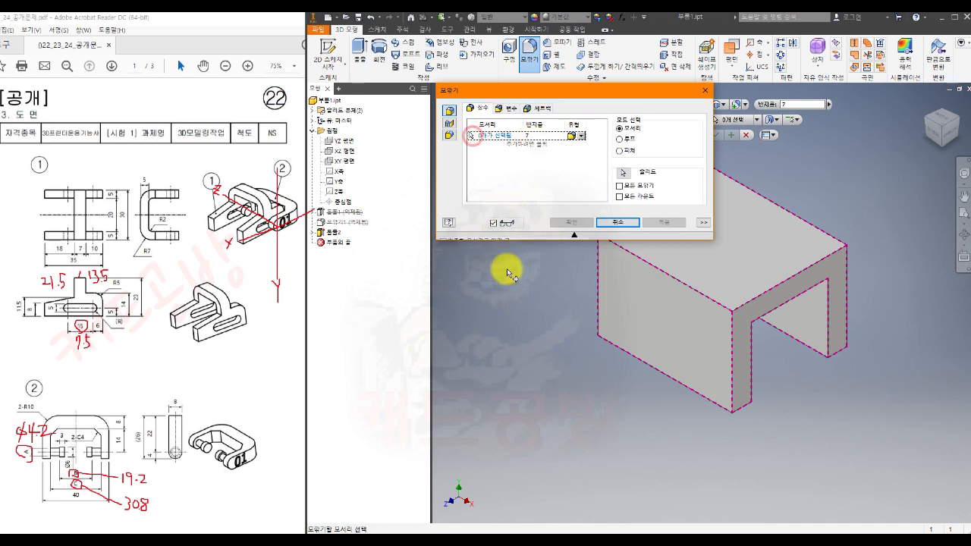
left_click(650, 267)
left_click(793, 215)
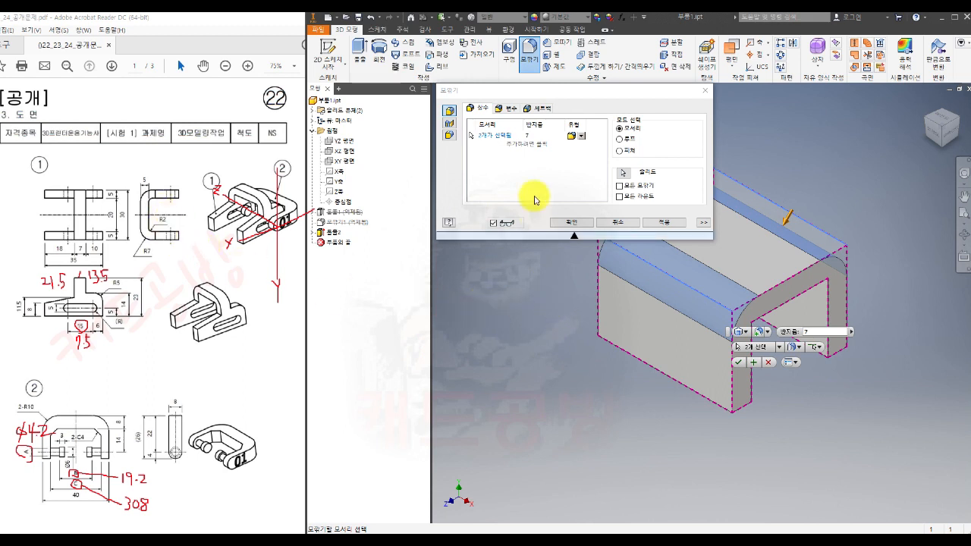
- Add a second 2 mm radius set on the U-shaped body's two inner top edges and complete the fillets
left_click(529, 147)
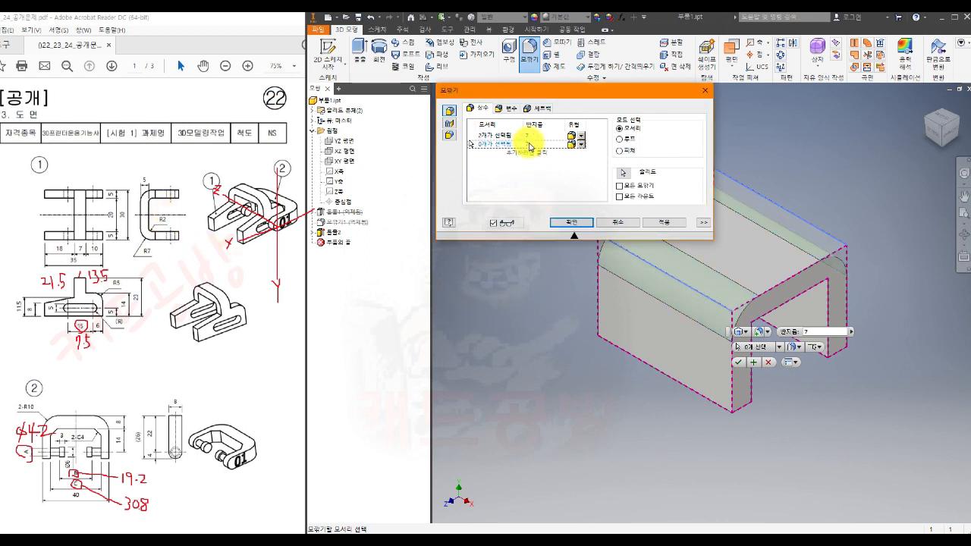
type("3")
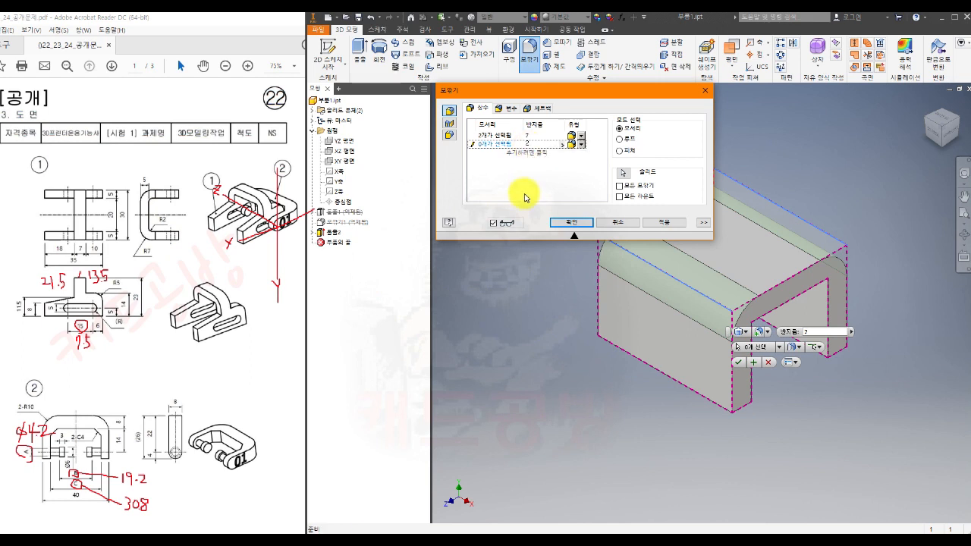
left_click(470, 144)
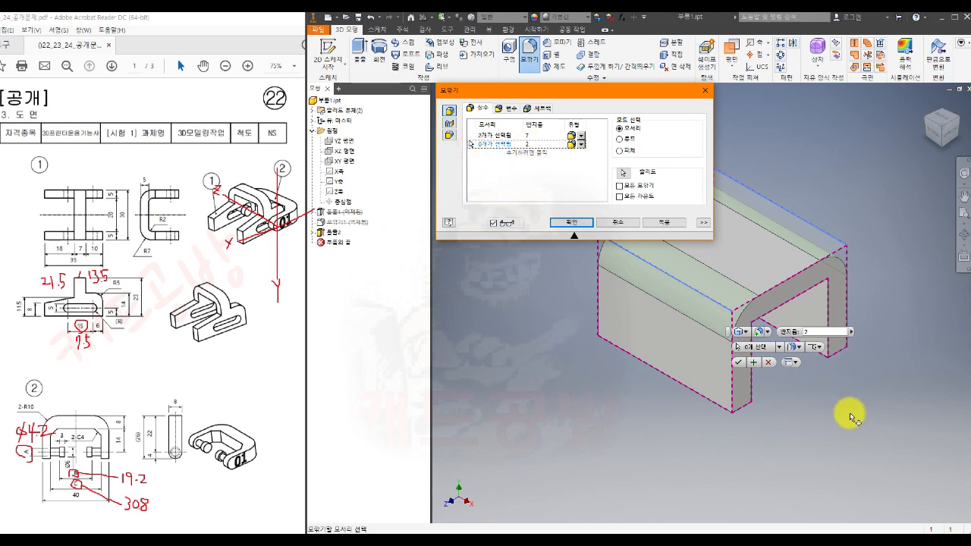
middle_click_drag(824, 423, 791, 293, "shift")
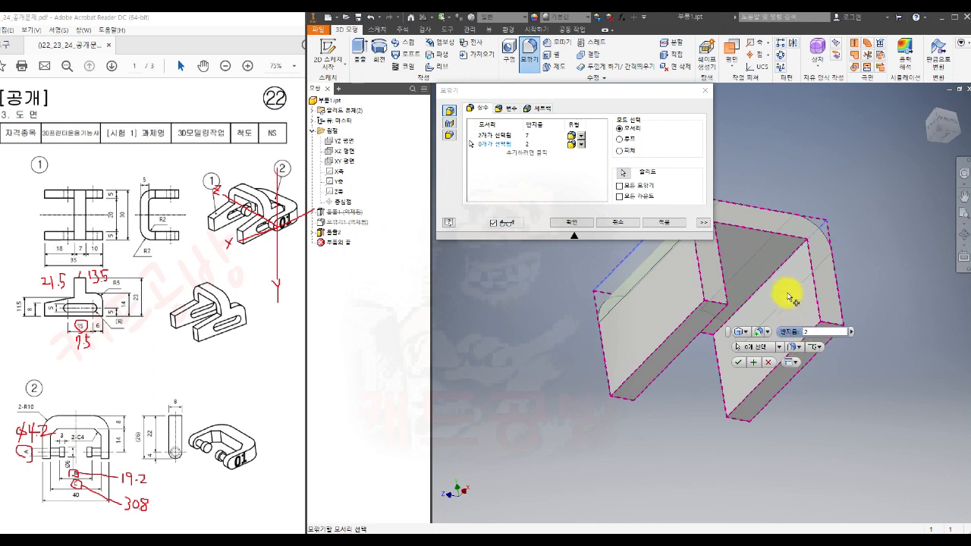
left_click(790, 261)
middle_click_drag(811, 390, 786, 397, "shift")
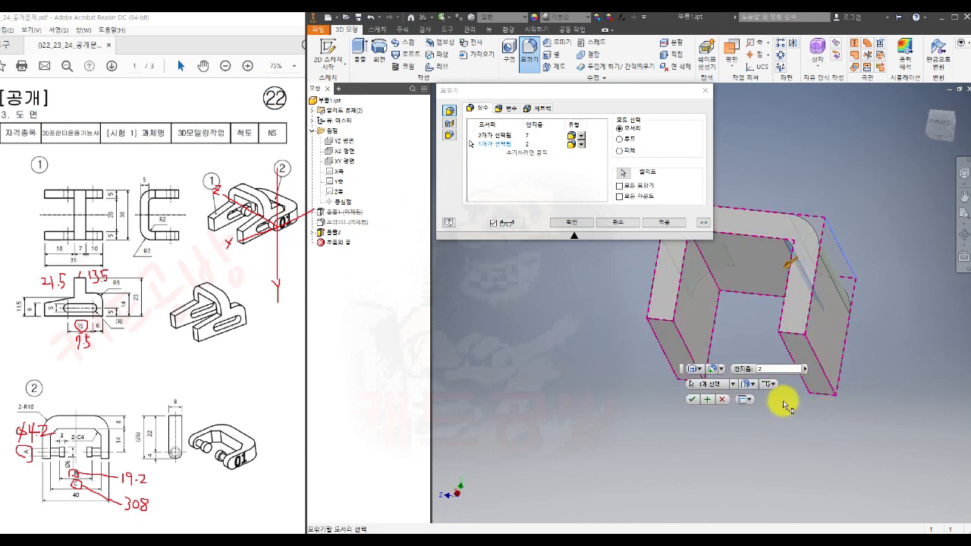
left_click(709, 268)
middle_click_drag(680, 342, 604, 377, "shift")
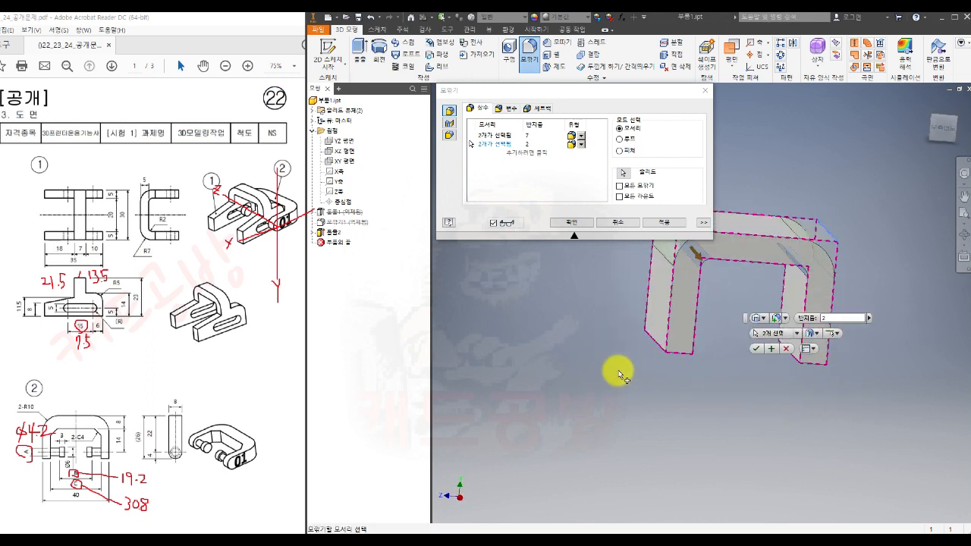
left_click(657, 221)
left_click(619, 222)
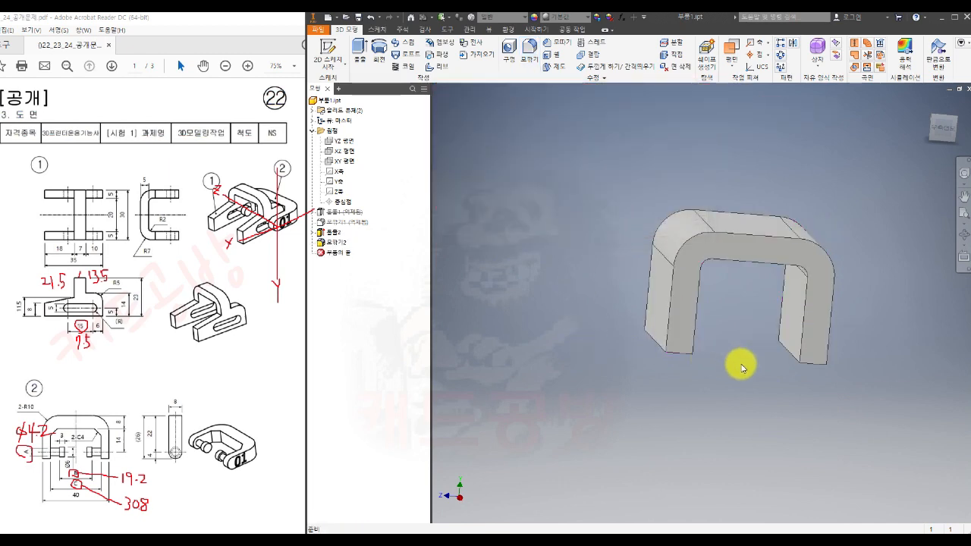
- Unsuppress the slotted side-profile extrusion so both solid bodies are available
left_click(926, 101)
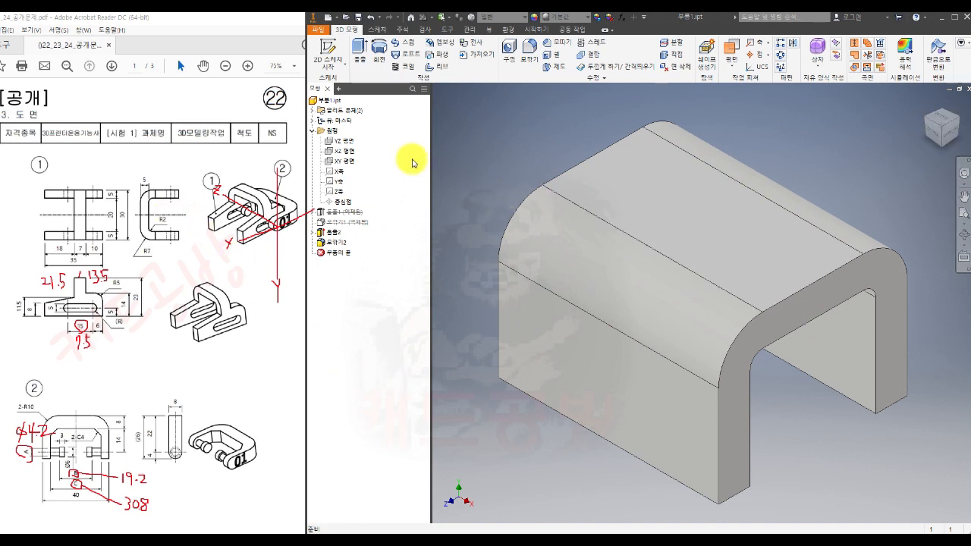
left_click(313, 131)
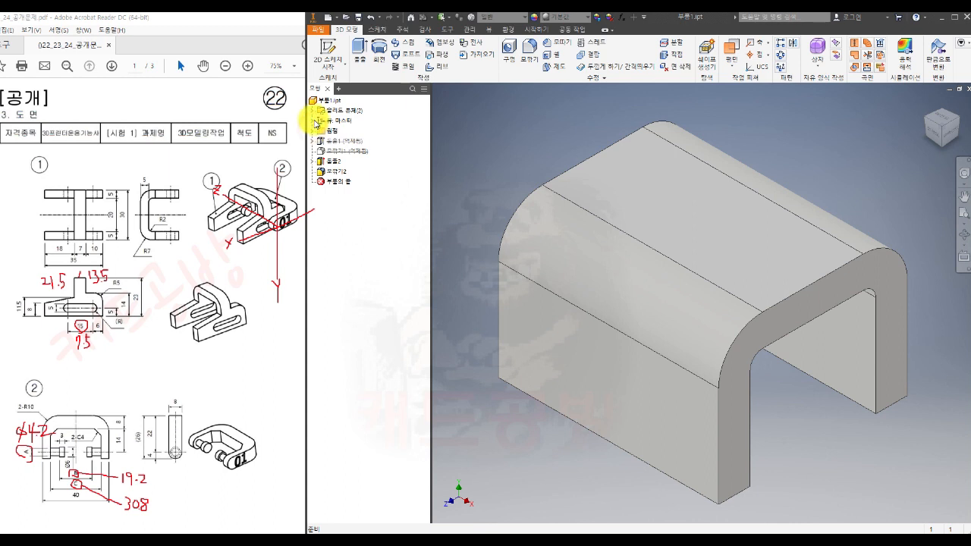
left_click(313, 110)
left_click(345, 121)
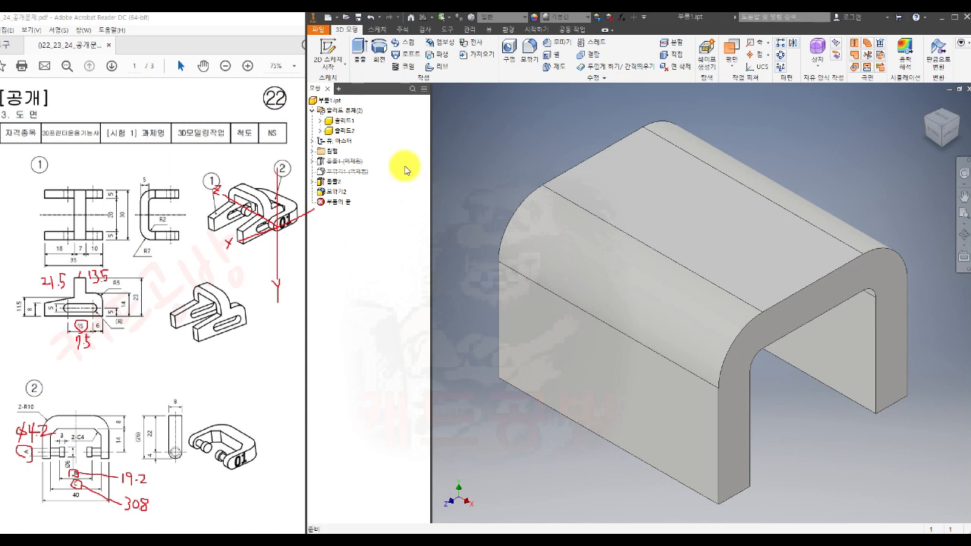
right_click(338, 164)
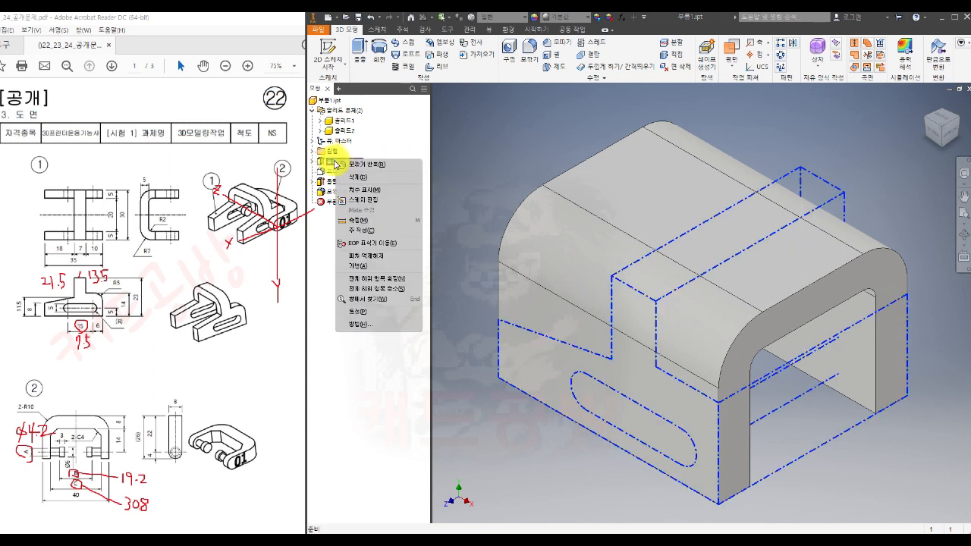
left_click(384, 258)
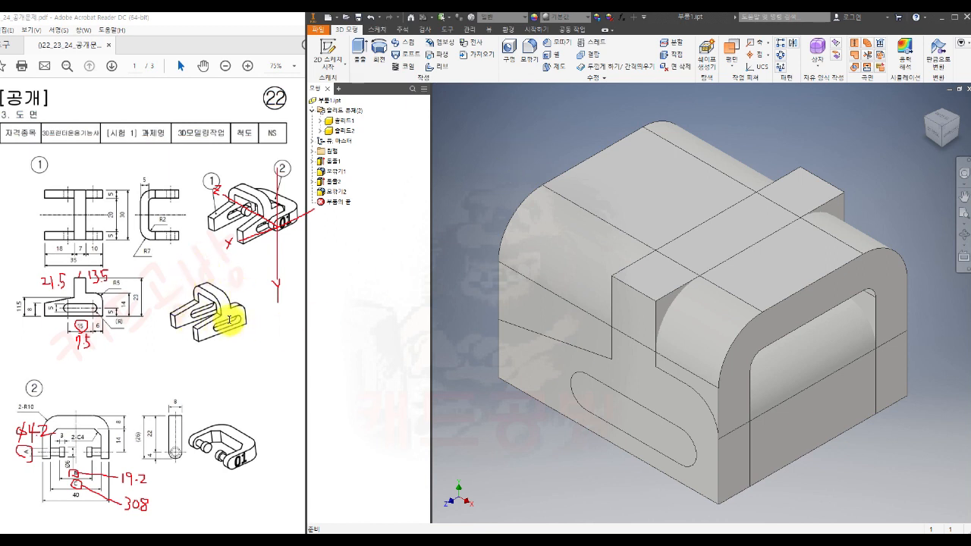
- Combine the slotted side-profile body as base with the U-shaped body as tool, using the Intersect operation
left_click(599, 55)
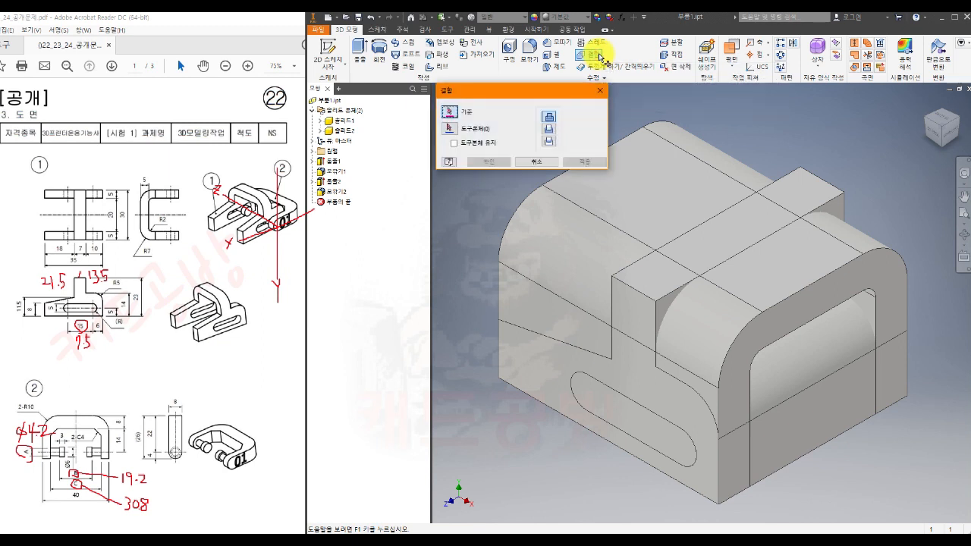
left_click(349, 122)
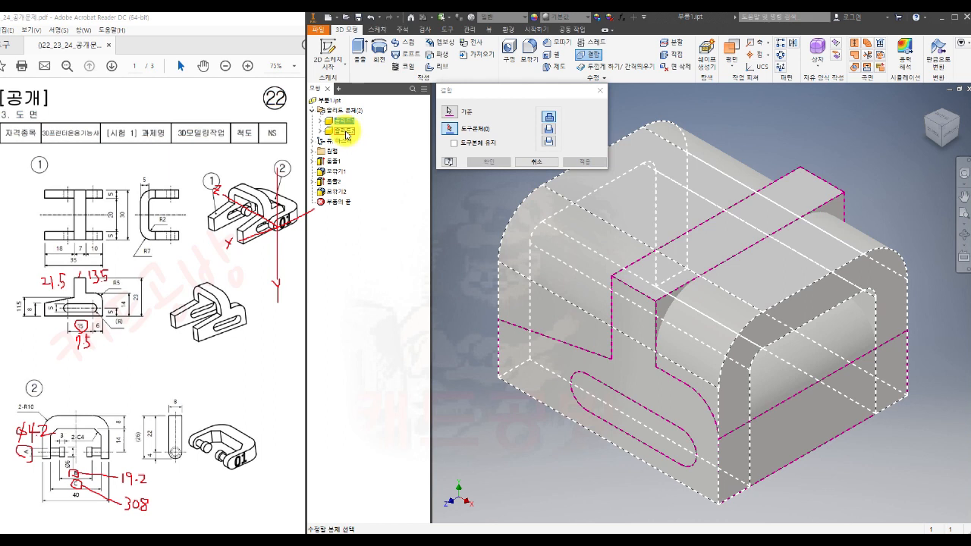
left_click(346, 133)
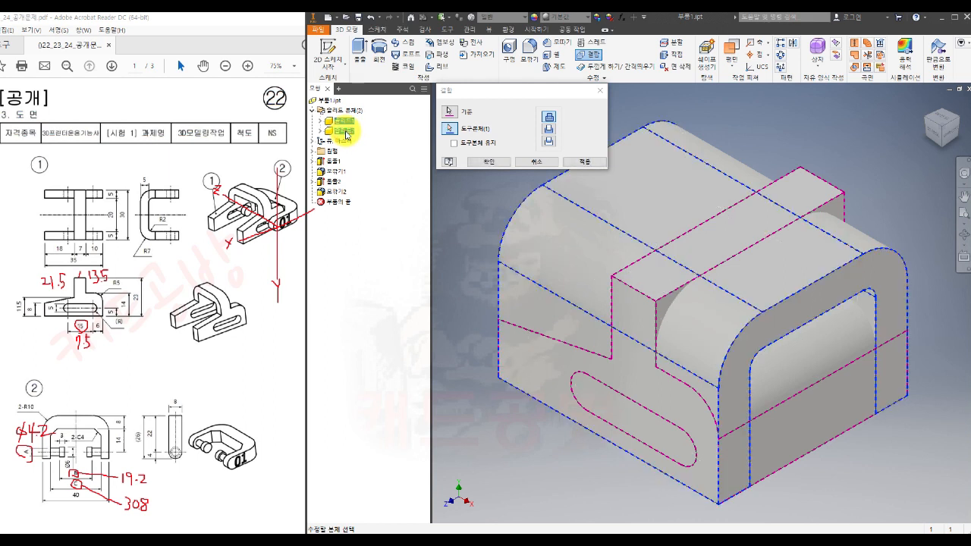
left_click(550, 142)
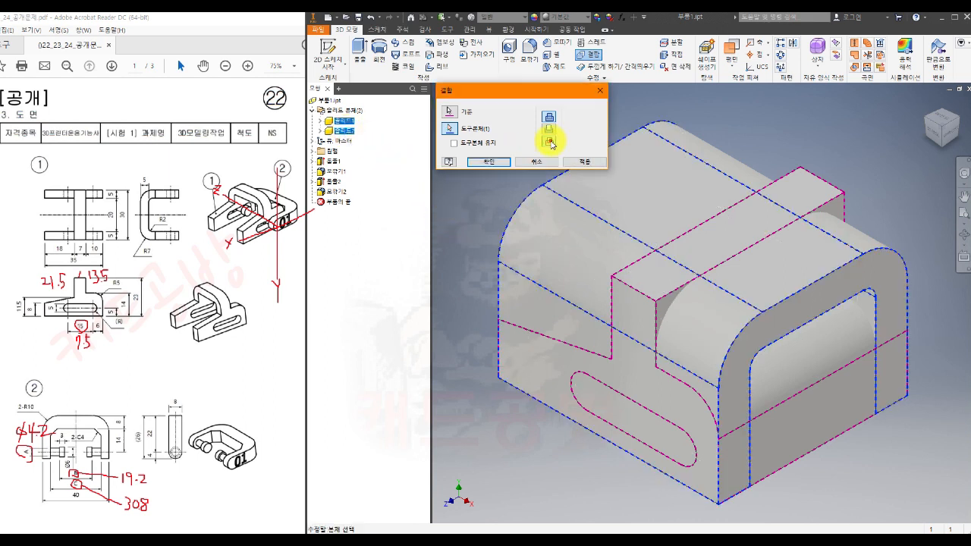
left_click(592, 161)
left_click(531, 162)
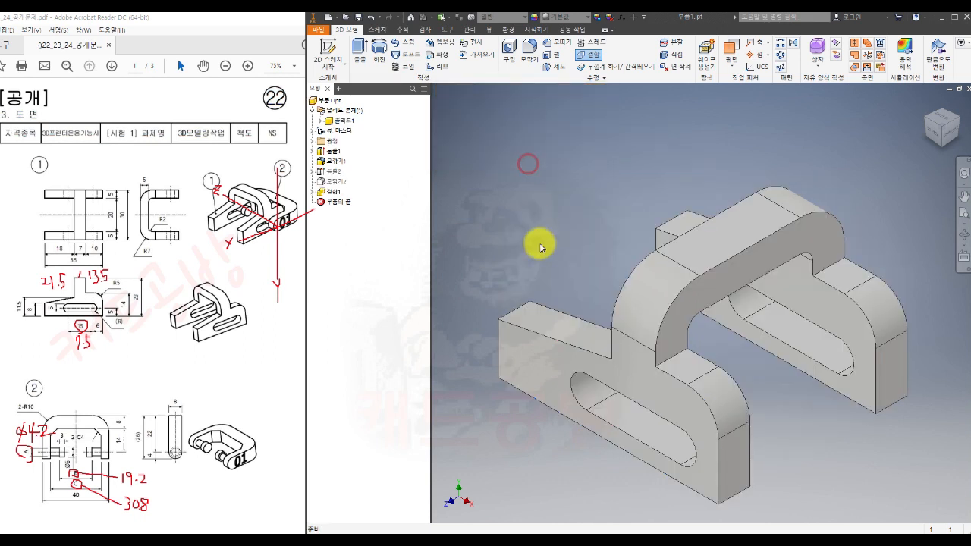
- Close part 1's file and create a new part from the SM templates.ipt template
scroll(841, 440, "down", 4)
middle_click_drag(779, 350, 741, 295)
scroll(741, 295, "up", 3)
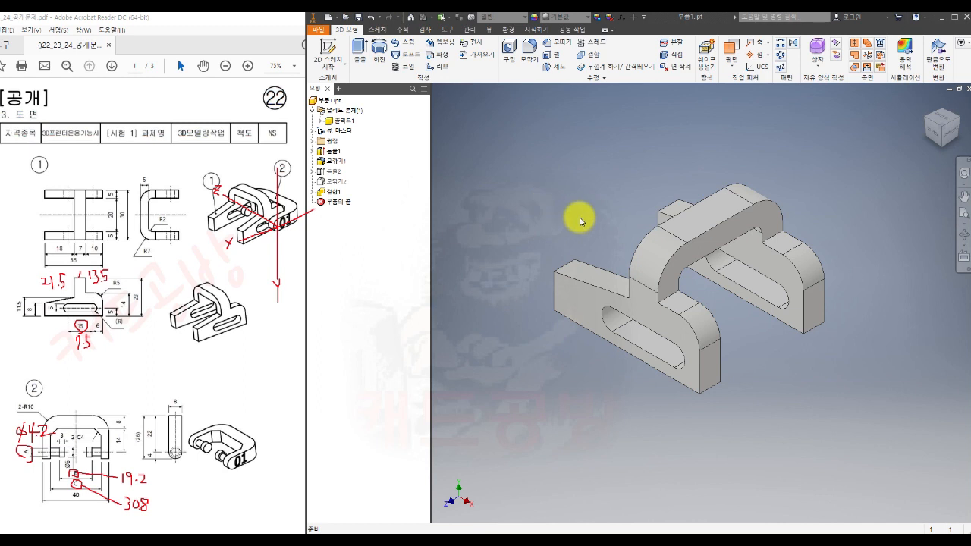
left_click(968, 91)
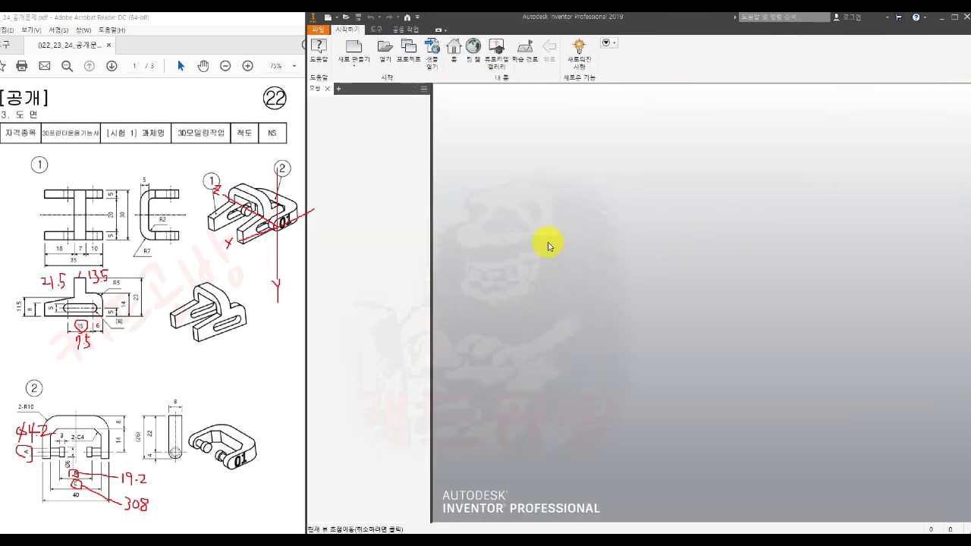
left_click(353, 51)
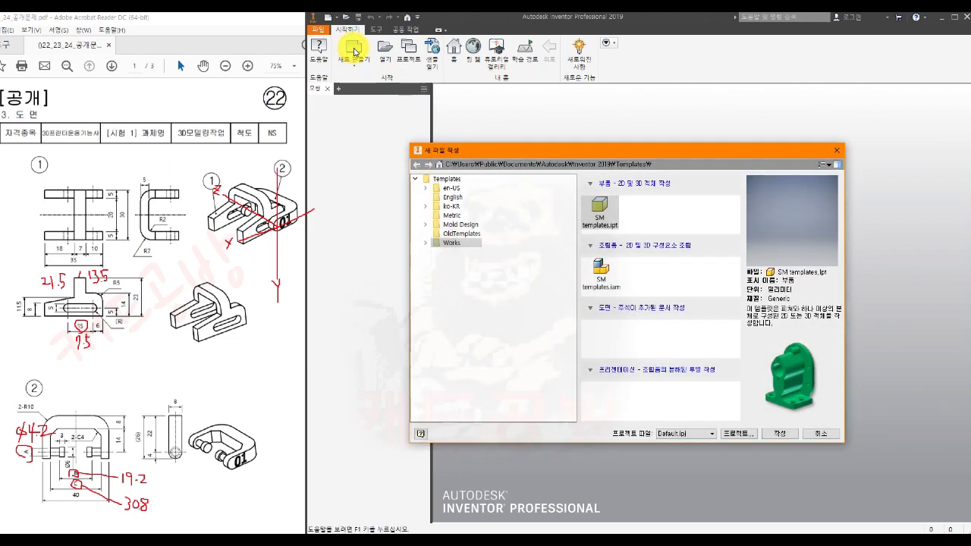
left_click(598, 213)
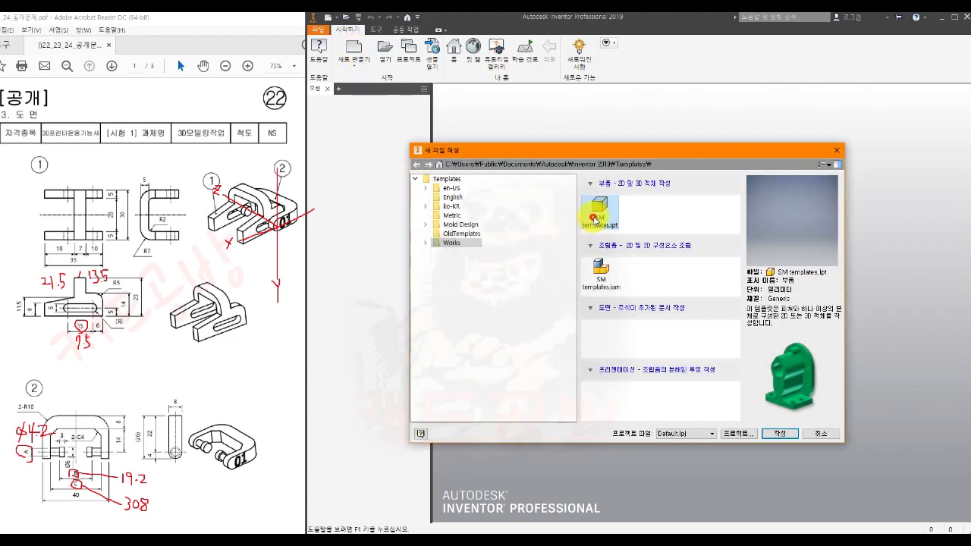
left_click(780, 434)
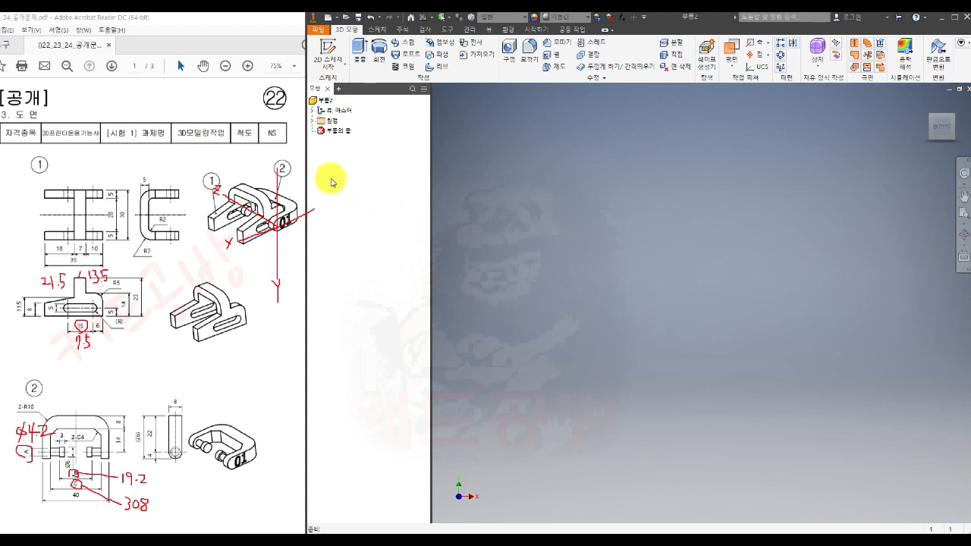
- Start a sketch on the XZ plane and rotate the view half a turn so X points right and Z points down
left_click(312, 120)
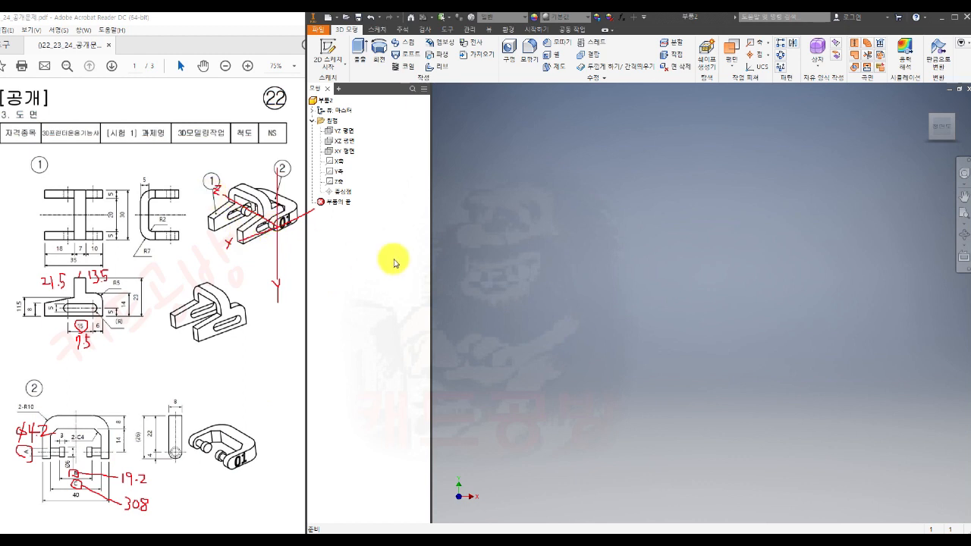
left_click(361, 141)
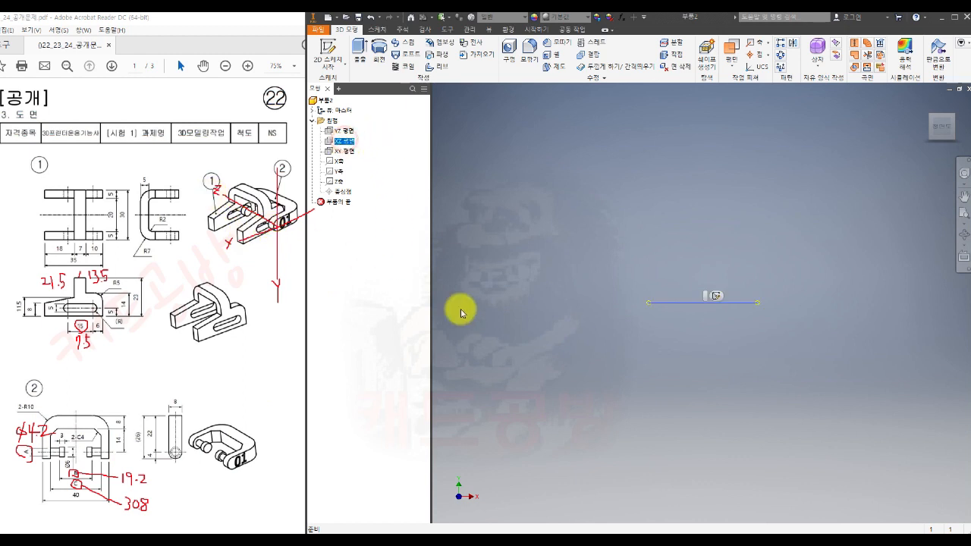
left_click(327, 47)
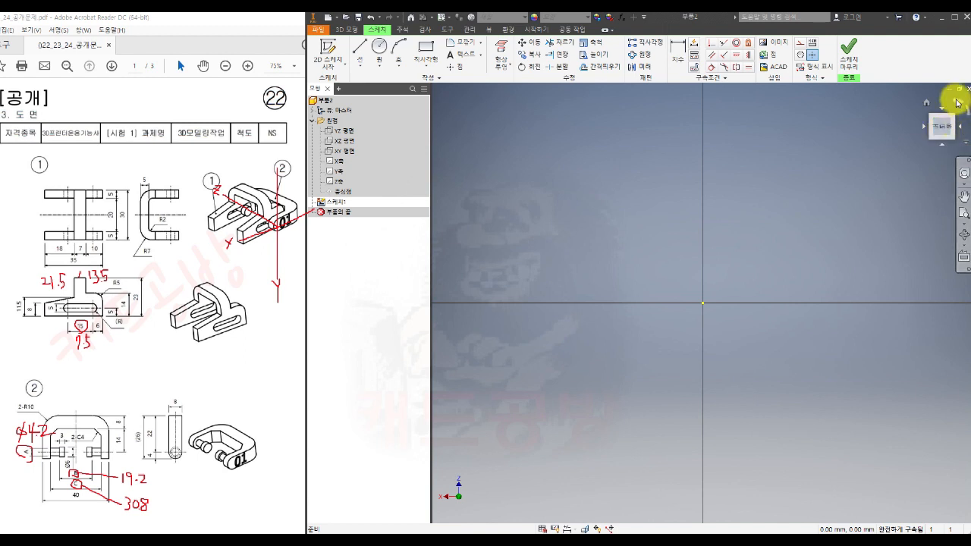
left_click(955, 100)
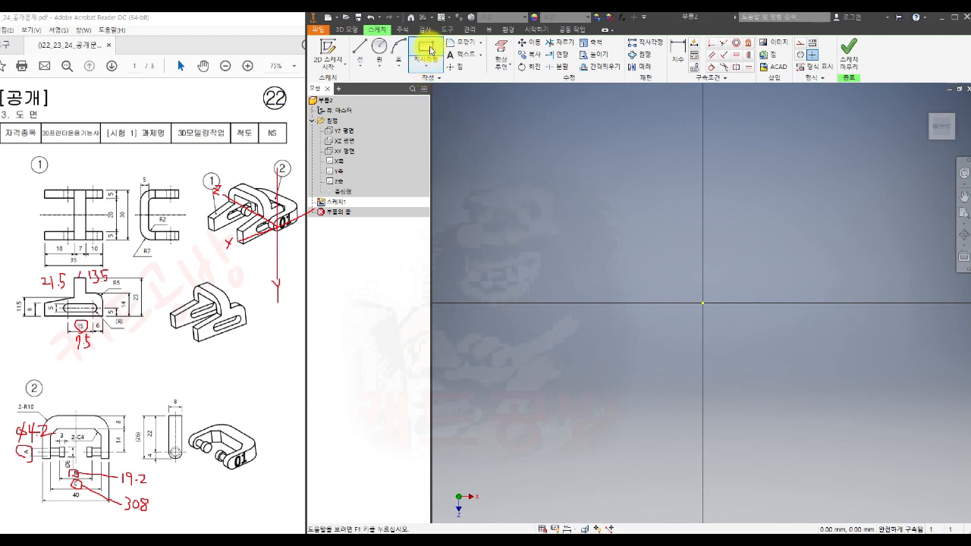
- Sketch a 40 mm wide by 26 mm high rectangle on the XZ plane
left_click(427, 51)
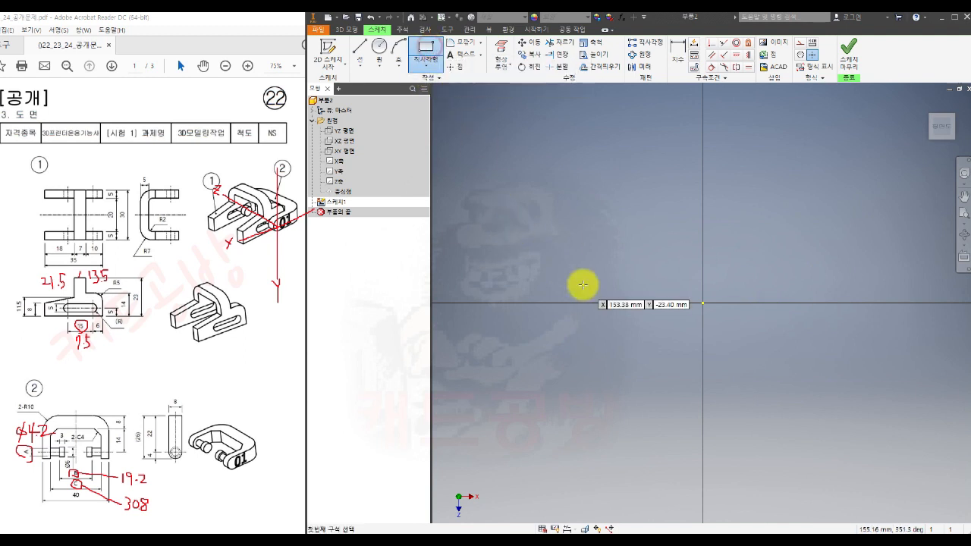
left_click(604, 363)
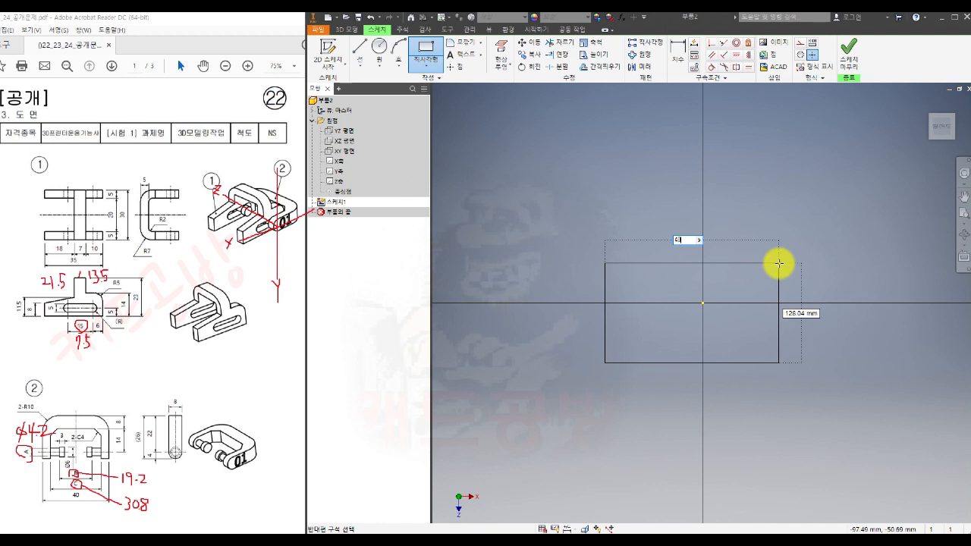
type("0")
key("Tab")
type("26")
key("Return")
key("Escape")
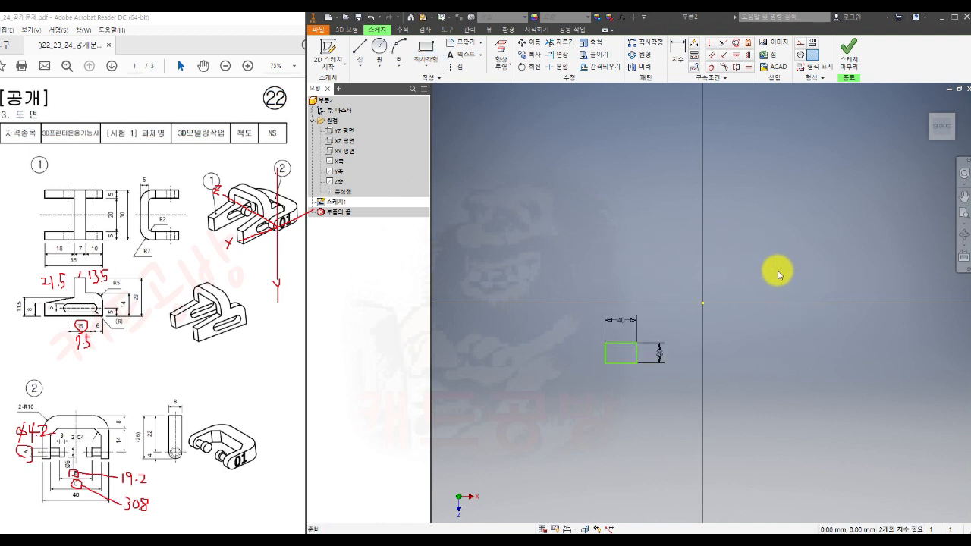
- Reposition the 40 by 26 mm rectangle so that it surrounds the sketch origin
scroll(686, 352, "up", 3)
mouse_move(593, 354)
left_mouse_down()
mouse_move(749, 354)
mouse_move(735, 336)
mouse_move(736, 245)
left_mouse_up()
left_click(755, 453)
scroll(756, 227, "up", 3)
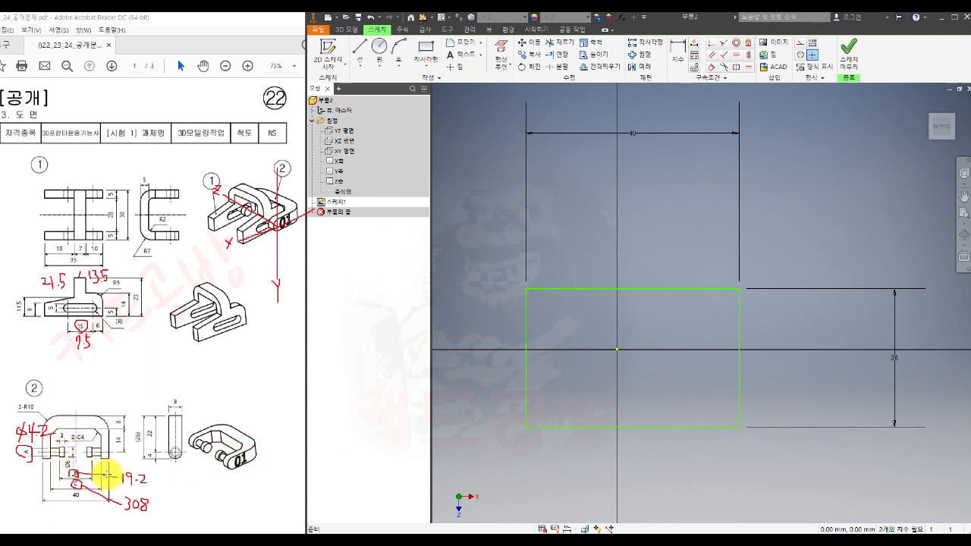
- Sketch a smaller rectangle that starts inside the 40 by 26 mm rectangle and extends below its lower edge
left_click(426, 47)
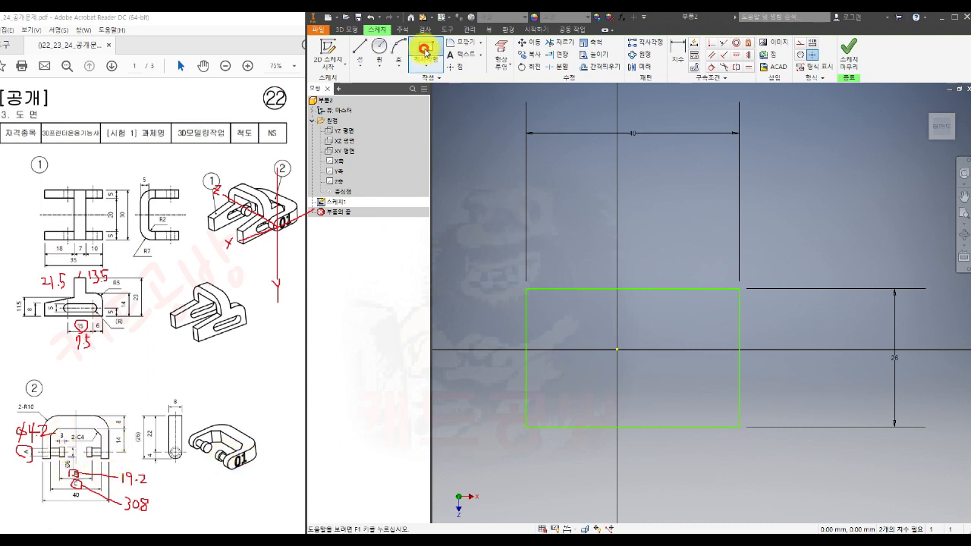
left_click(570, 461)
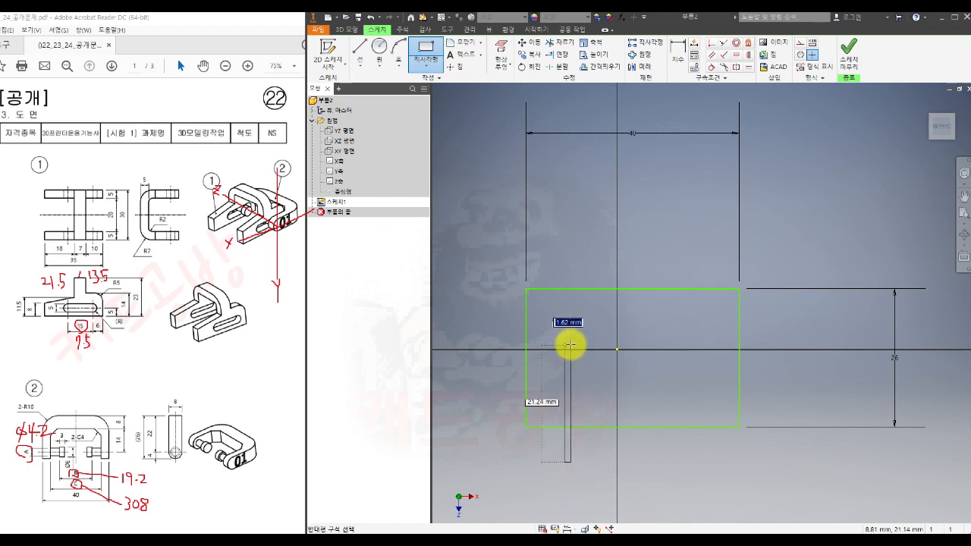
left_click(701, 330)
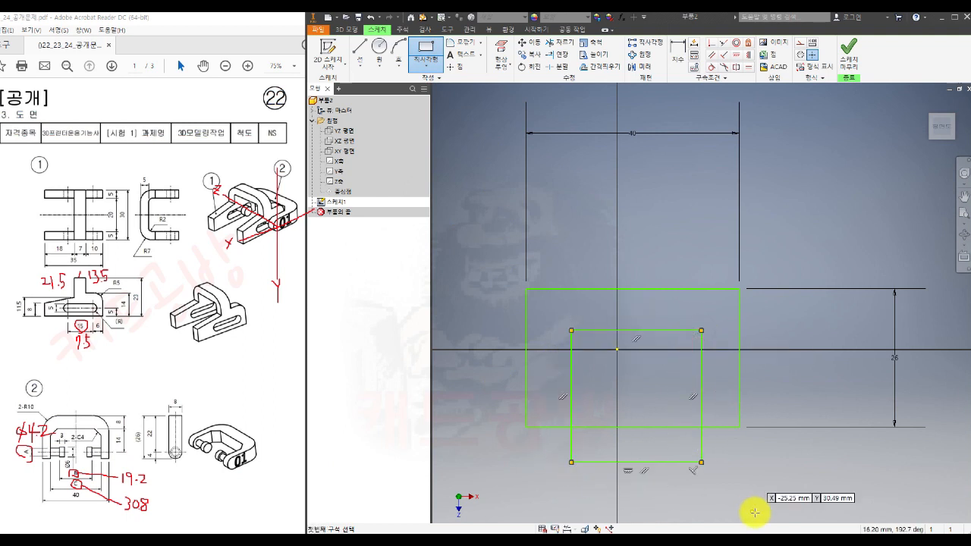
key("Escape")
- Make the inner rectangle's lower edge a construction line and constrain it collinear with the outer rectangle's lower edge
left_click(650, 461)
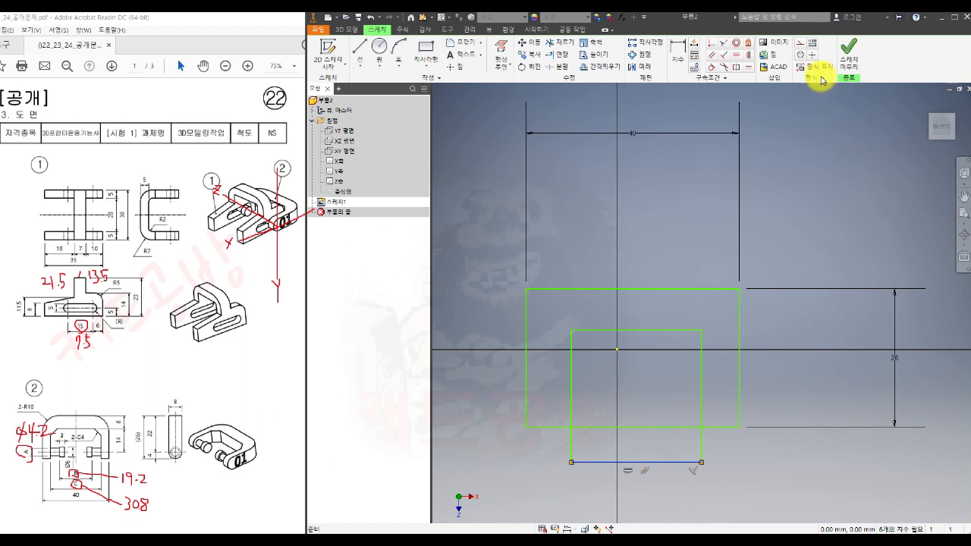
left_click(800, 43)
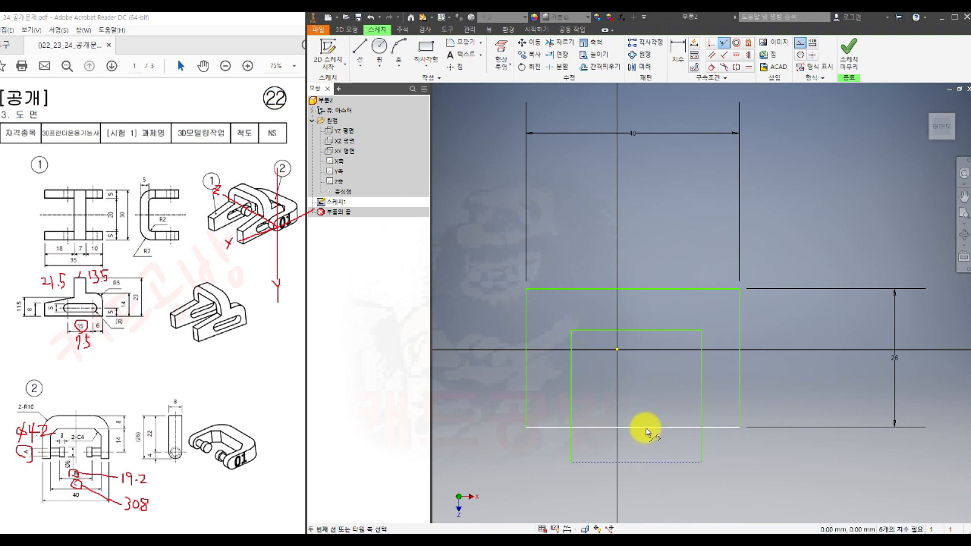
left_click(646, 428)
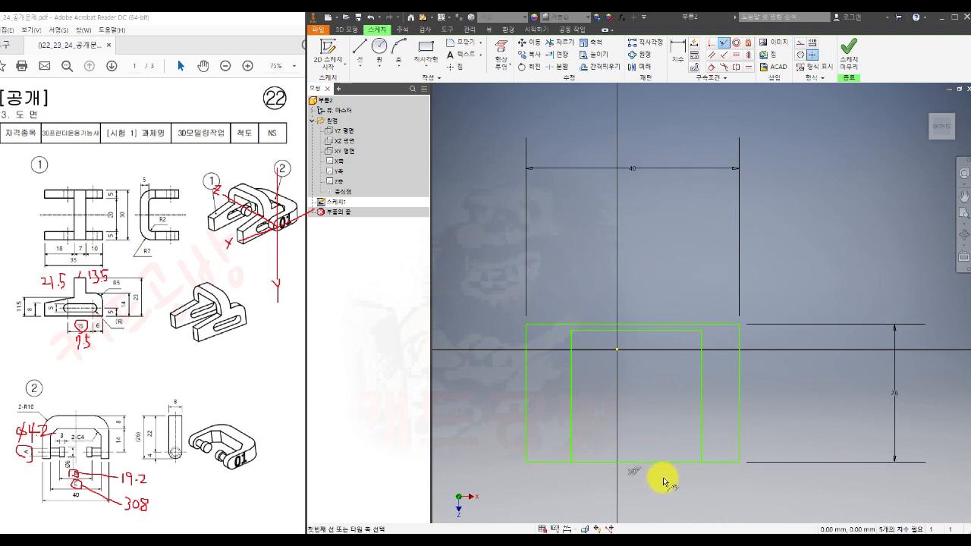
- Split the outer rectangle's lower edge at both inner corners and convert the middle segment to construction, leaving a U-shaped profile
left_click(558, 67)
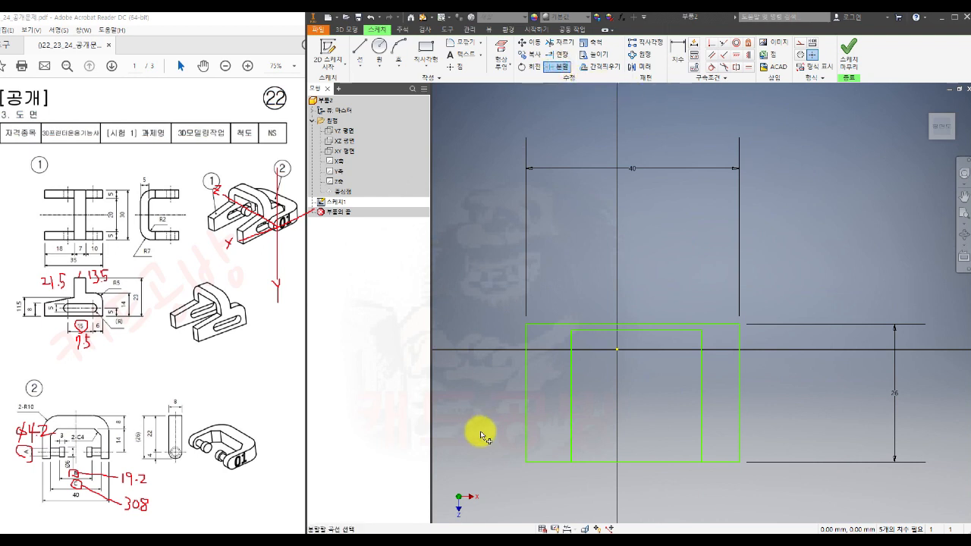
left_click(540, 463)
left_click(713, 462)
key("Escape")
left_click(672, 461)
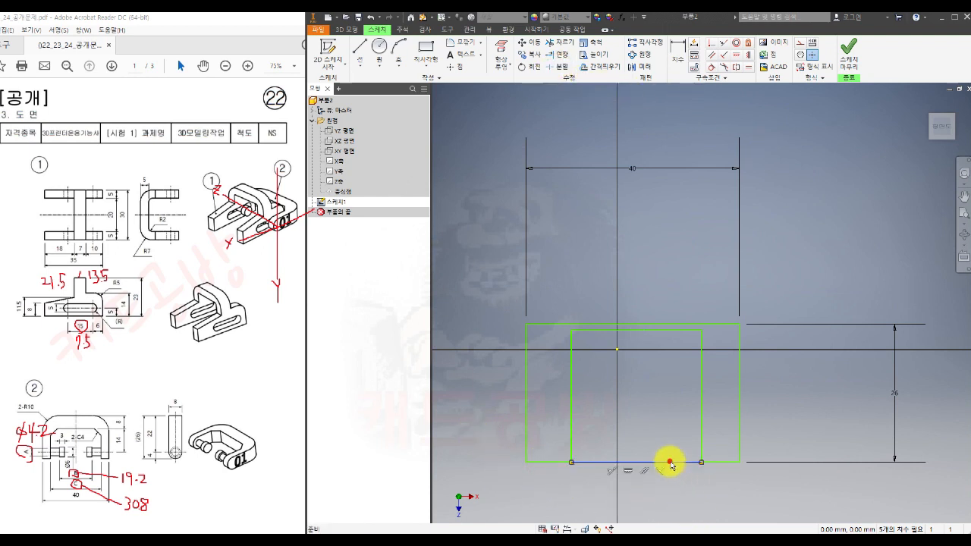
left_click(801, 47)
left_click(675, 463)
left_click(800, 46)
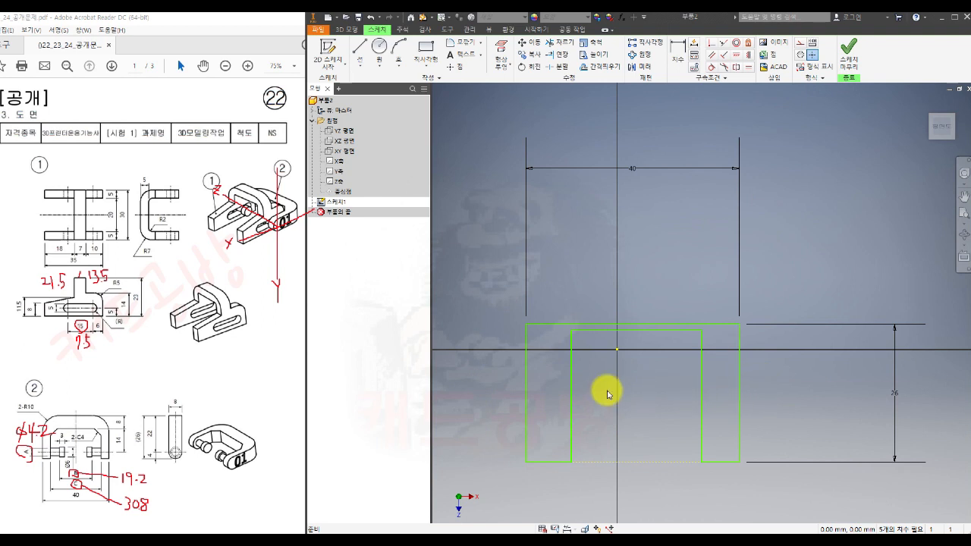
- Project the Z axis into the sketch and convert it to a construction line
left_click(500, 49)
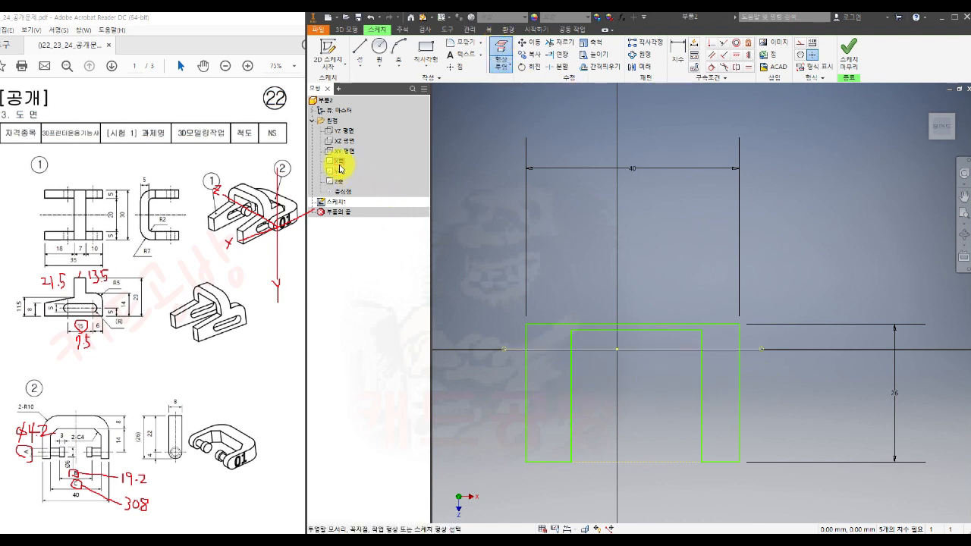
left_click(339, 182)
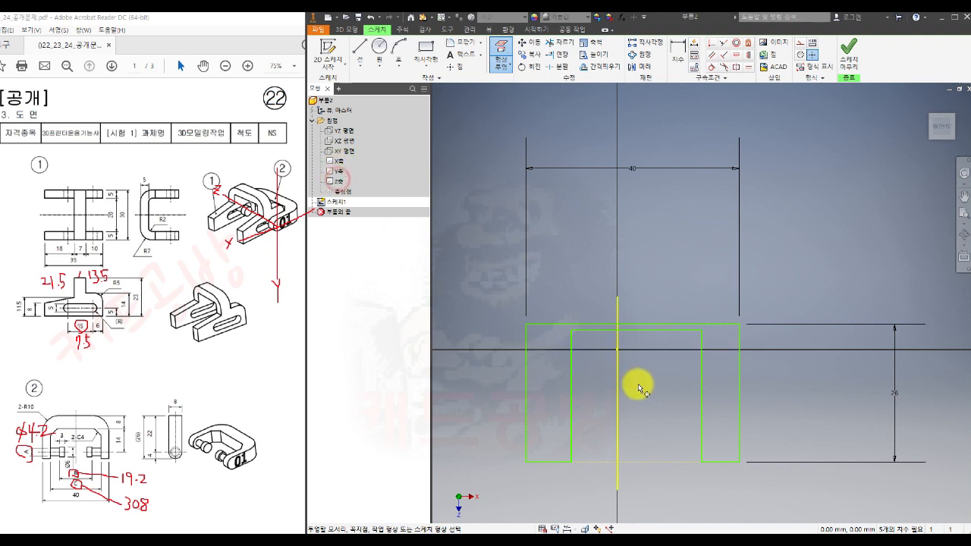
key("Escape")
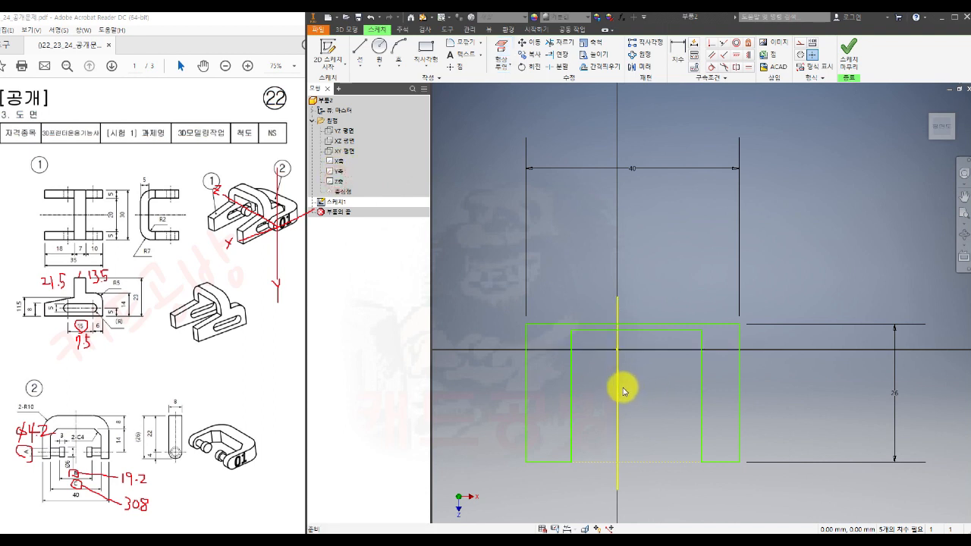
left_click(618, 389)
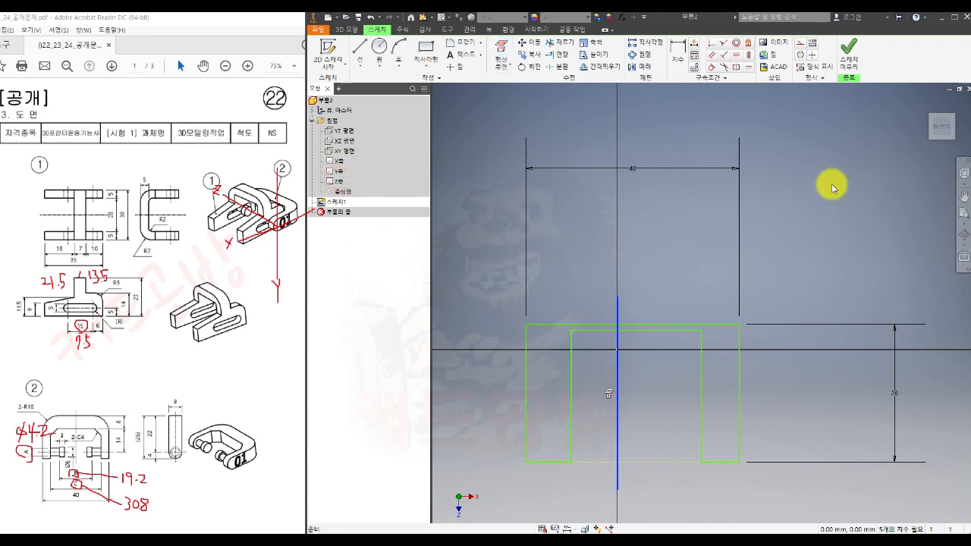
left_click(802, 46)
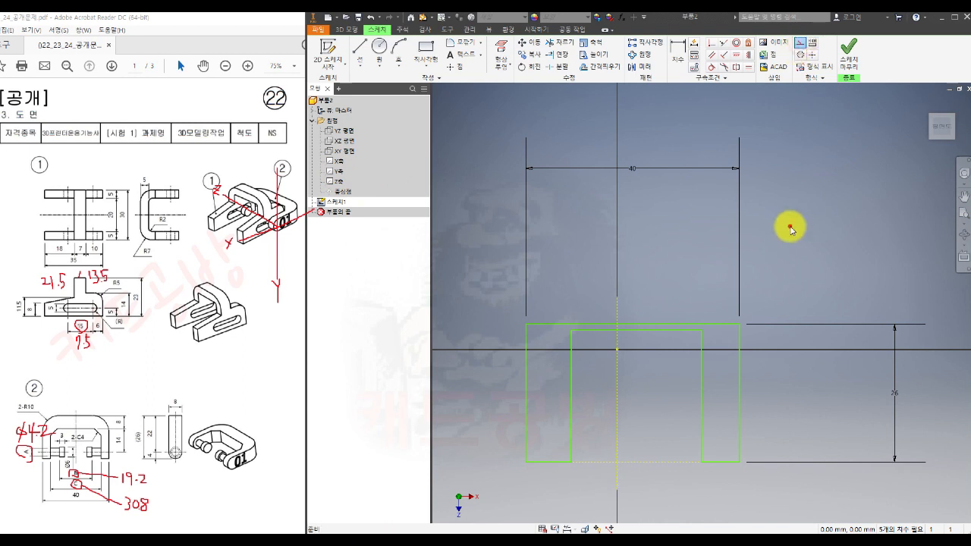
- Constrain the inner pair and the outer pair of vertical edges symmetric about the projected Z axis
left_click(734, 67)
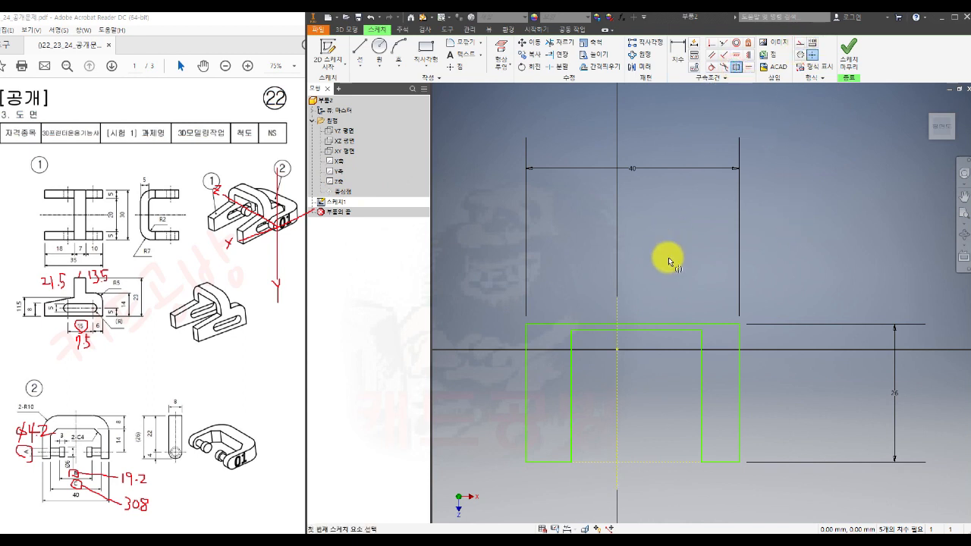
left_click(570, 385)
left_click(702, 411)
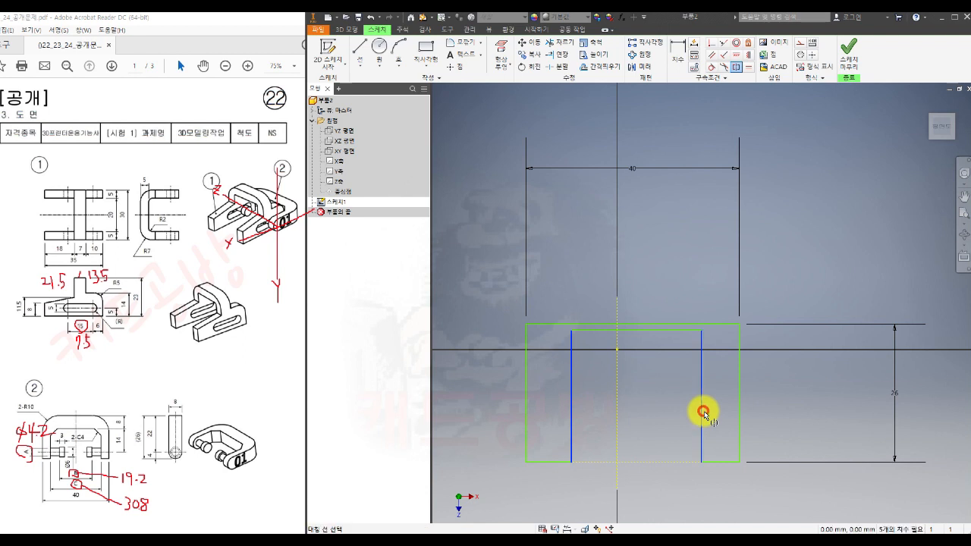
left_click(617, 405)
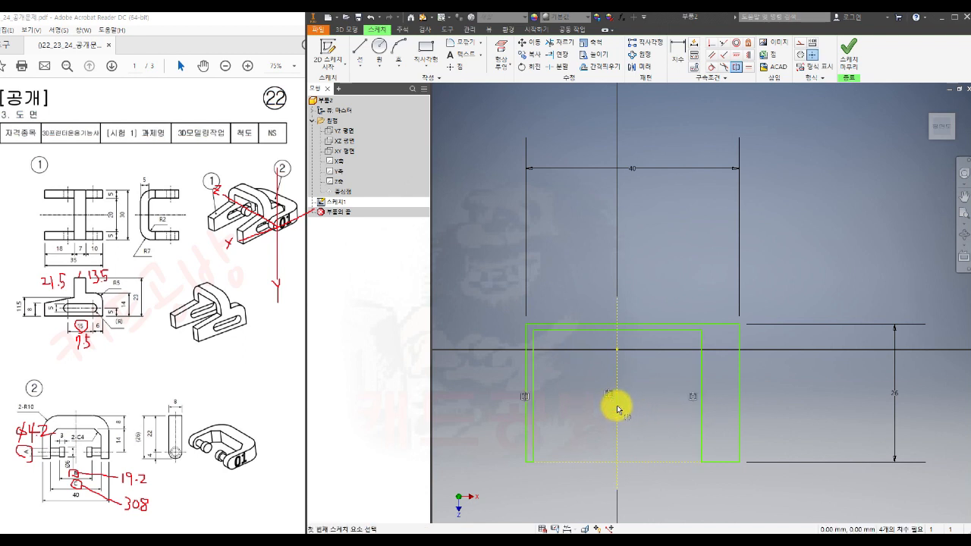
left_click(527, 370)
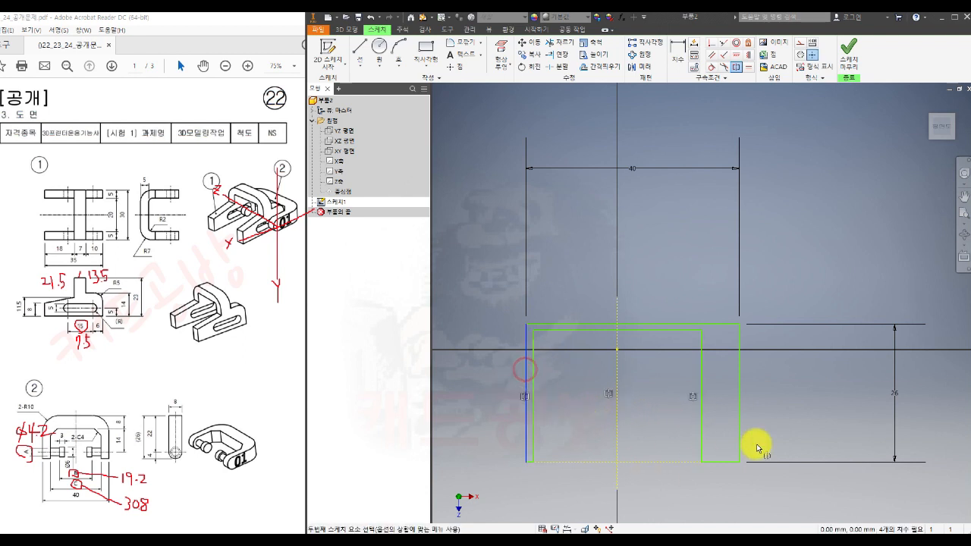
left_click(739, 386)
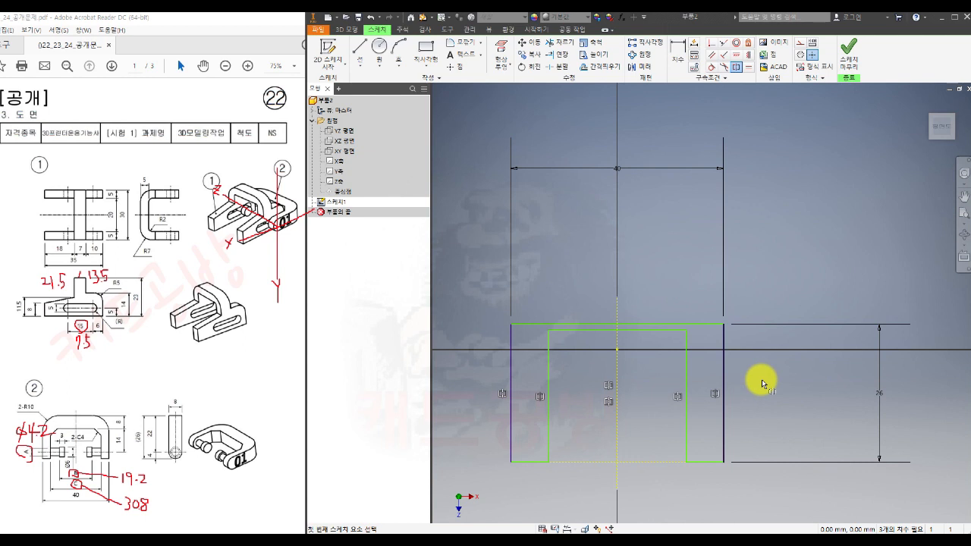
key("Escape")
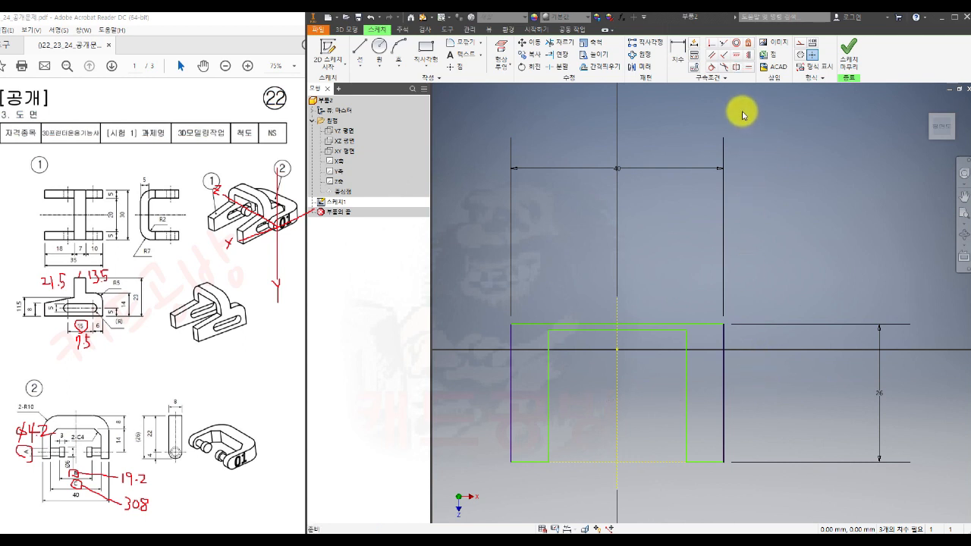
- Dimension the distance from the origin to the profile's lower edge as 4 mm
left_click(674, 44)
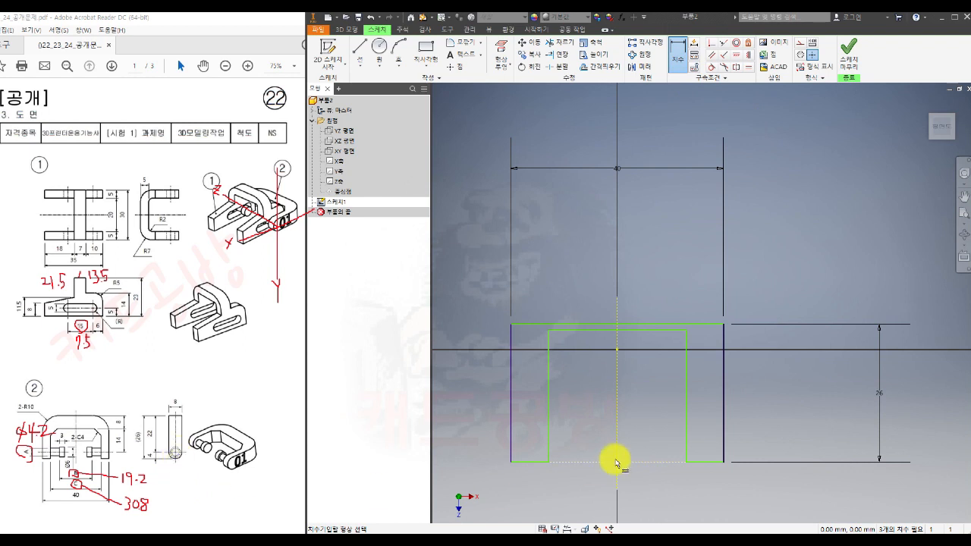
left_click(618, 349)
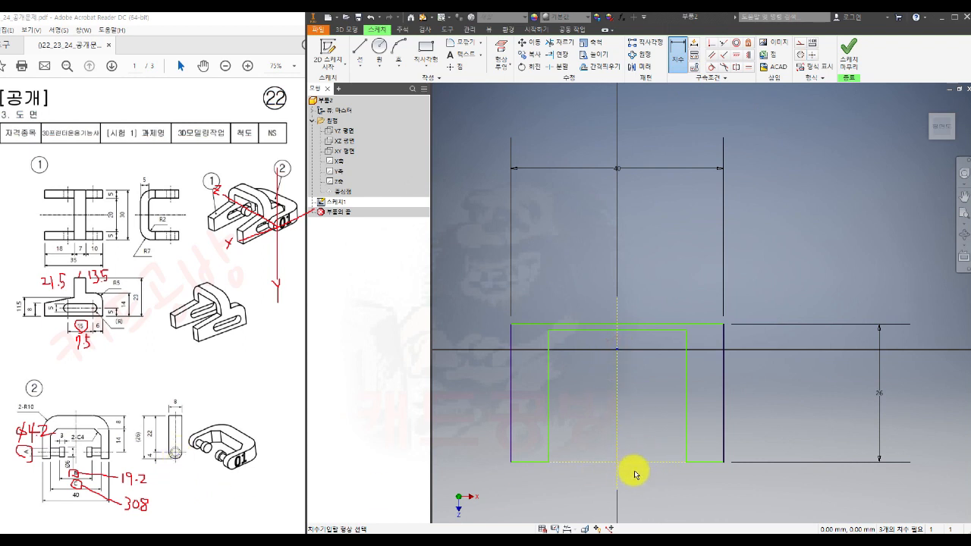
left_click(701, 466)
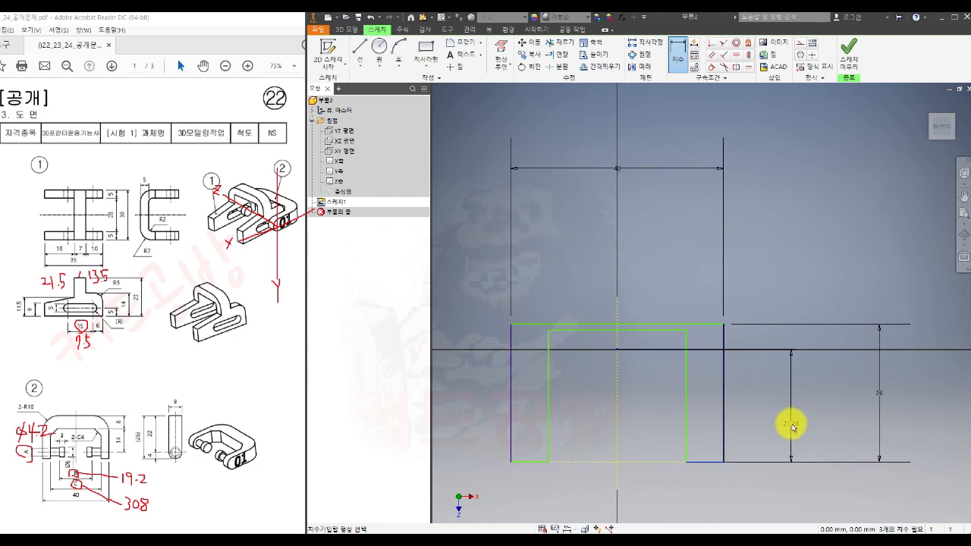
left_click(791, 421)
type("4")
key("Return")
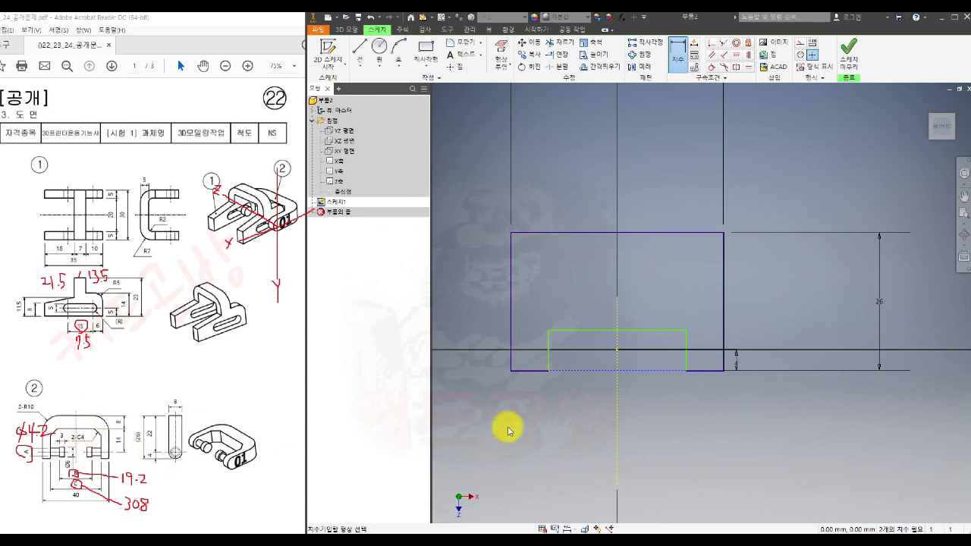
- Dimension the distance between the inner and outer upper edges of the U profile as 8 mm
left_click(654, 330)
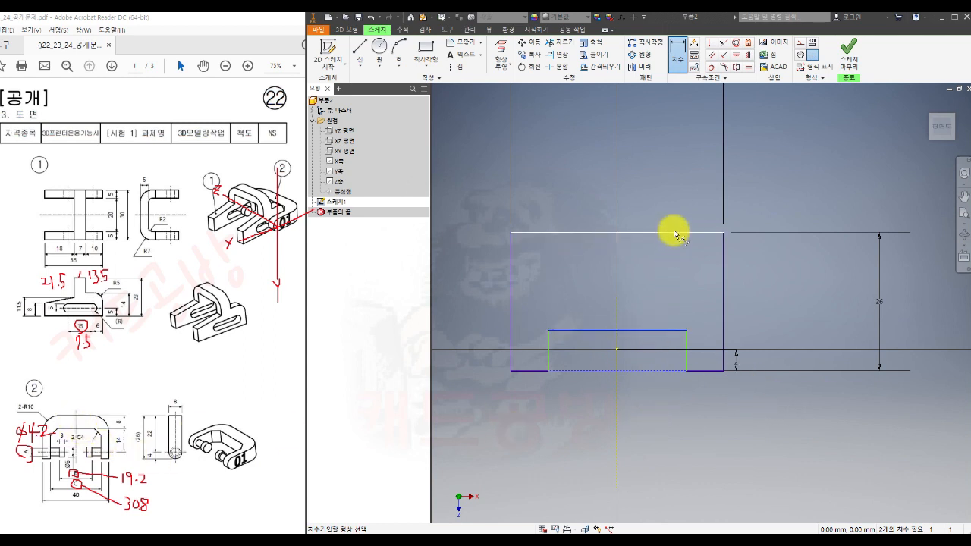
left_click(753, 280)
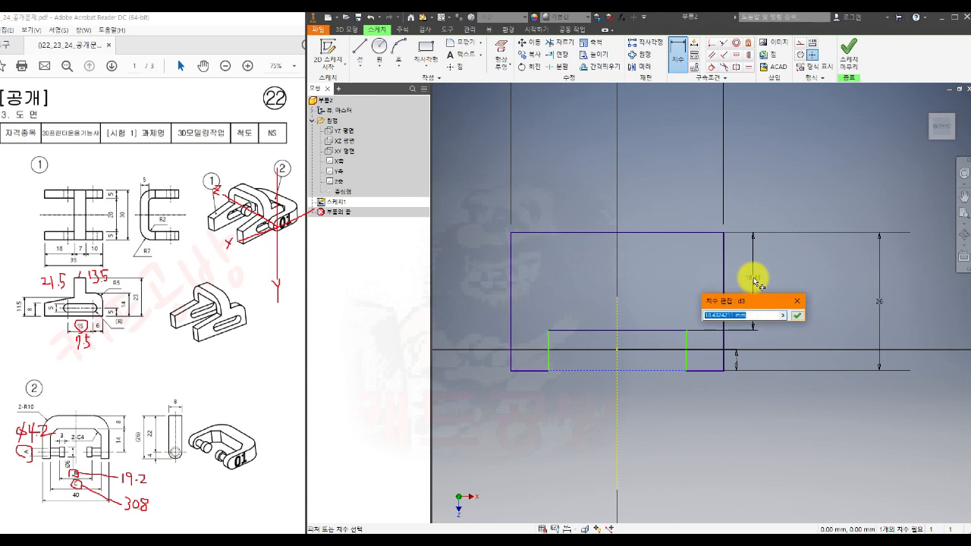
type("8")
key("Return")
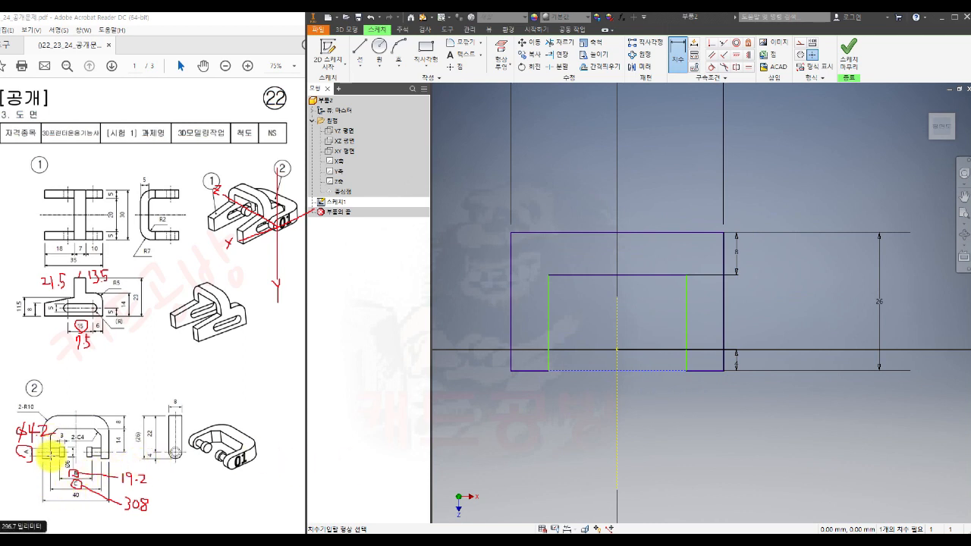
- Dimension the distance between the two inner vertical edges of the U profile as 30.8 mm
left_click(551, 356)
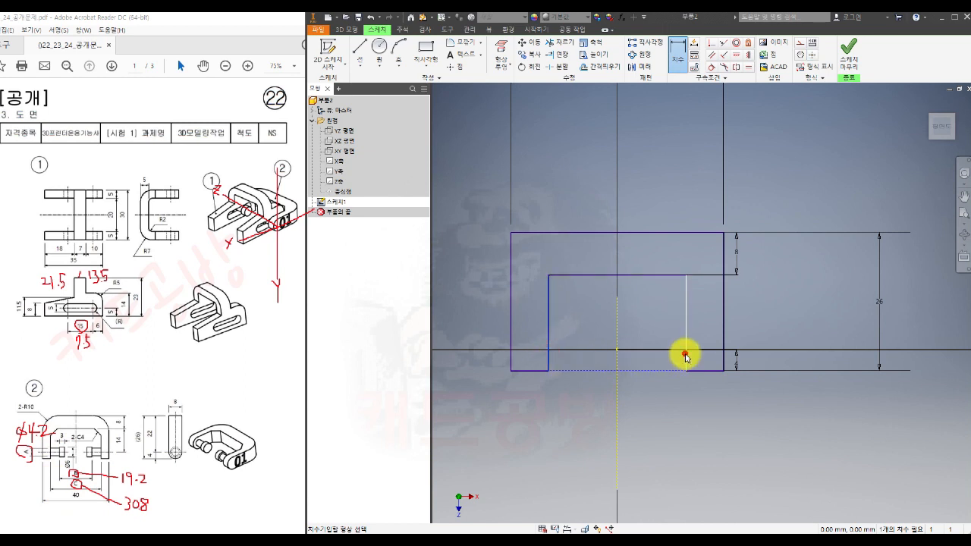
left_click(684, 353)
left_click(629, 402)
type("30")
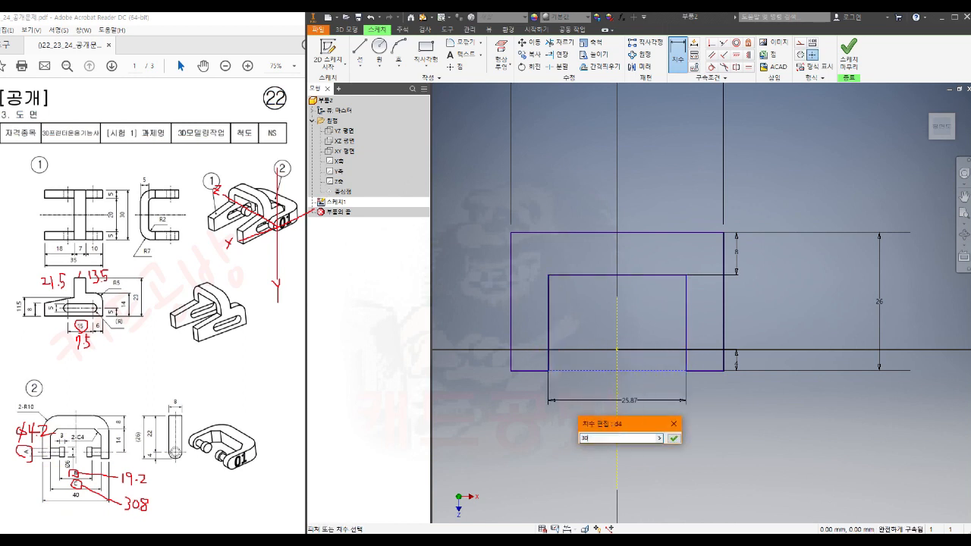
key("Return")
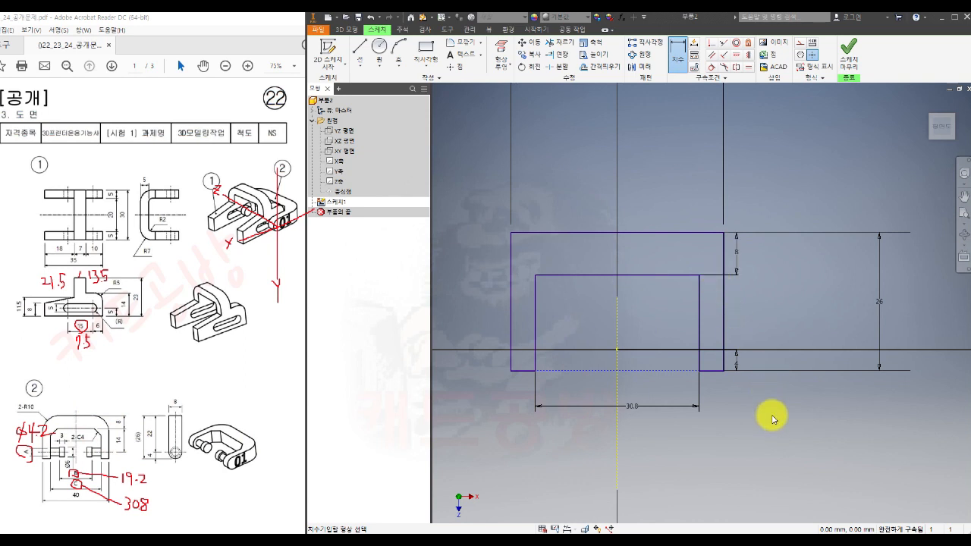
key("Escape")
middle_click_drag(738, 430, 777, 432)
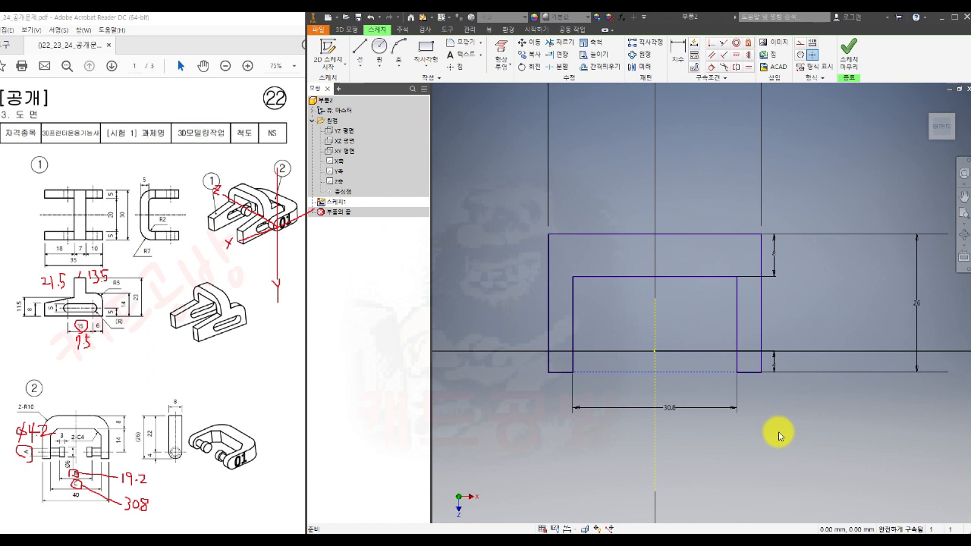
- Finish the sketch and extrude the U profile 8 mm symmetrically about the sketch plane
left_click(848, 57)
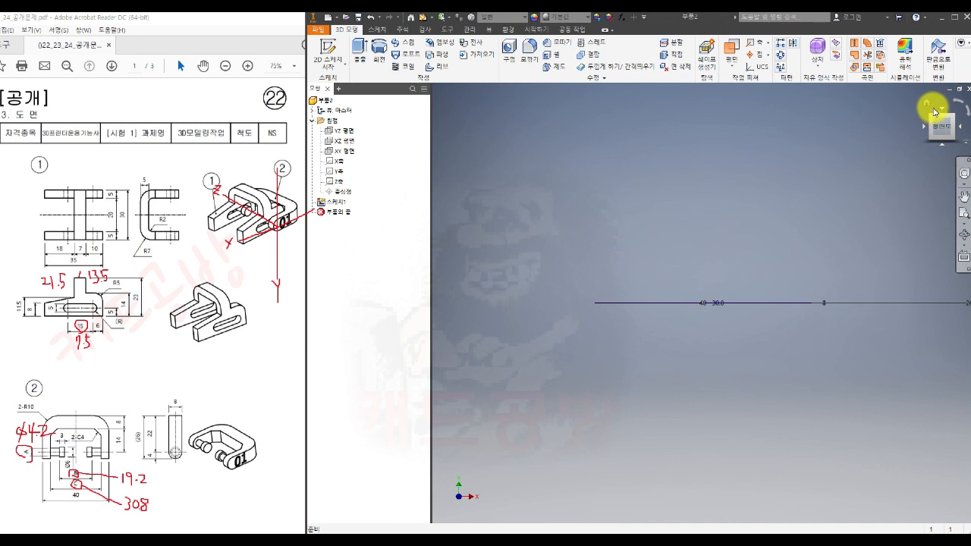
left_click(924, 105)
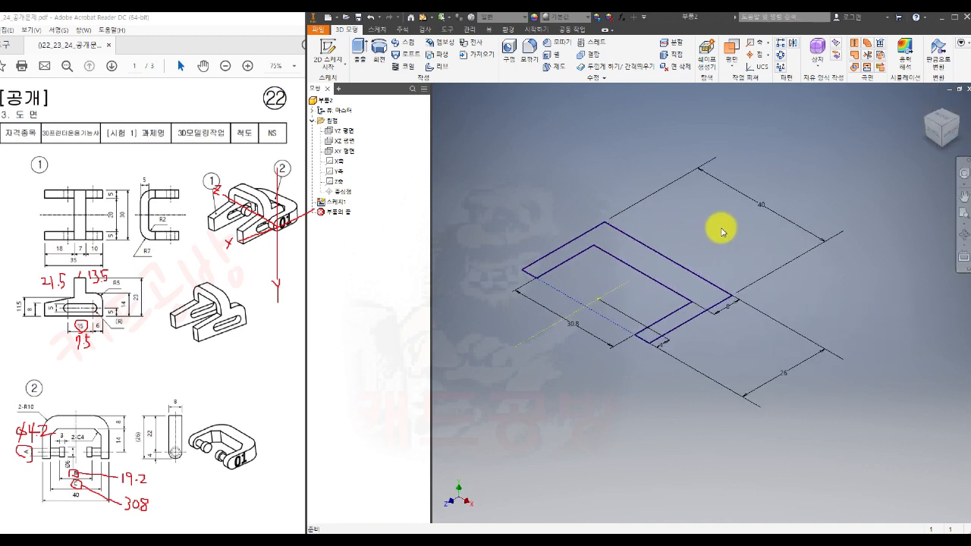
left_click(358, 53)
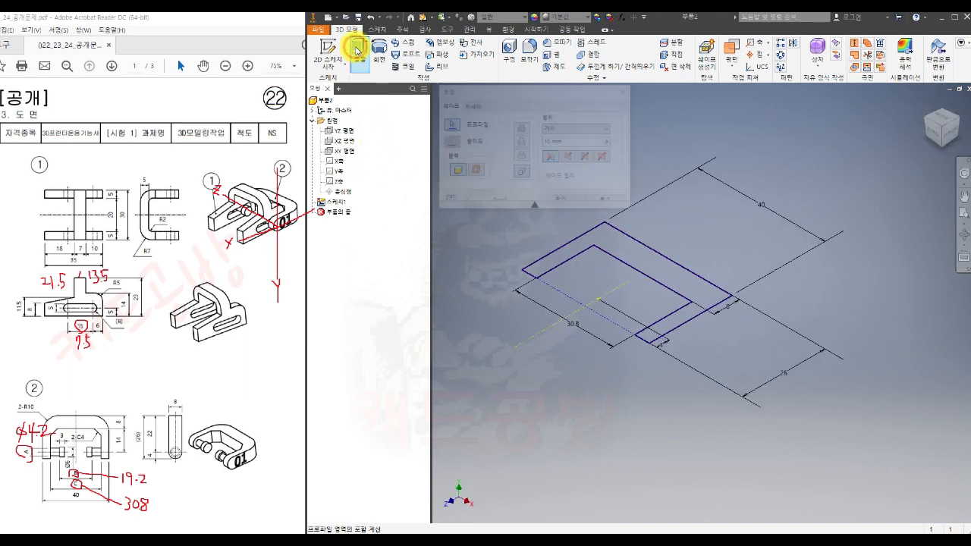
middle_click_drag(485, 342, 588, 396)
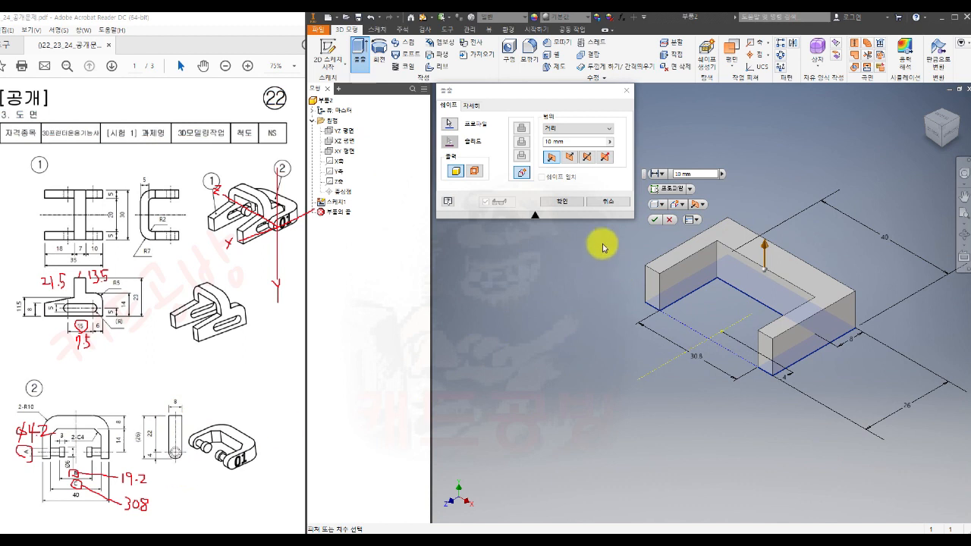
left_click(586, 158)
left_click_drag(577, 141, 542, 146)
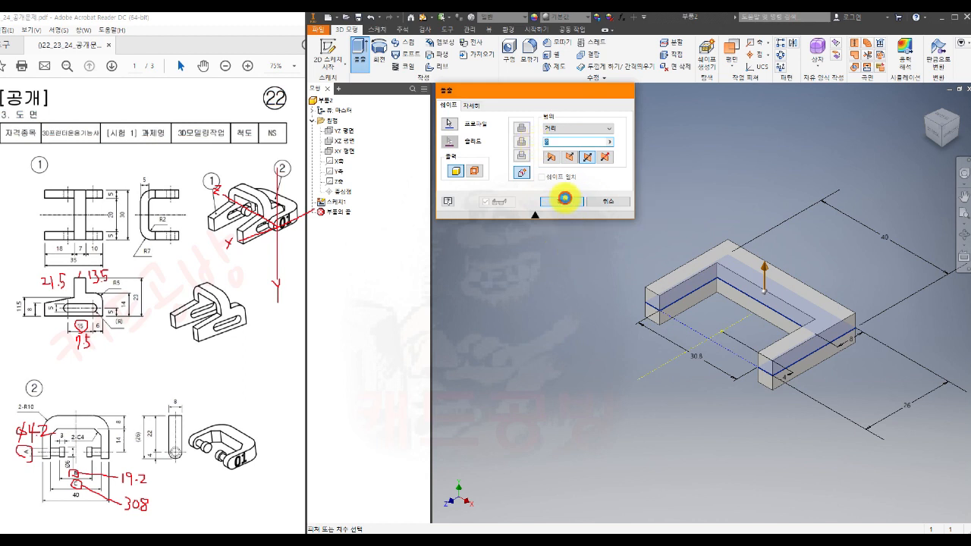
left_click(562, 201)
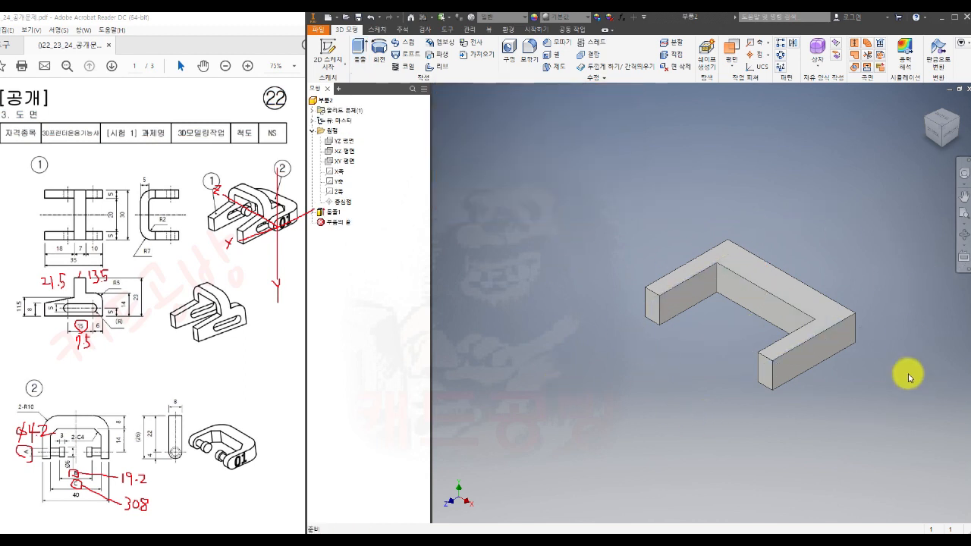
- Chamfer the two inner corner edges of the U-shaped body with a distance of 4 mm
scroll(816, 377, "up", 3)
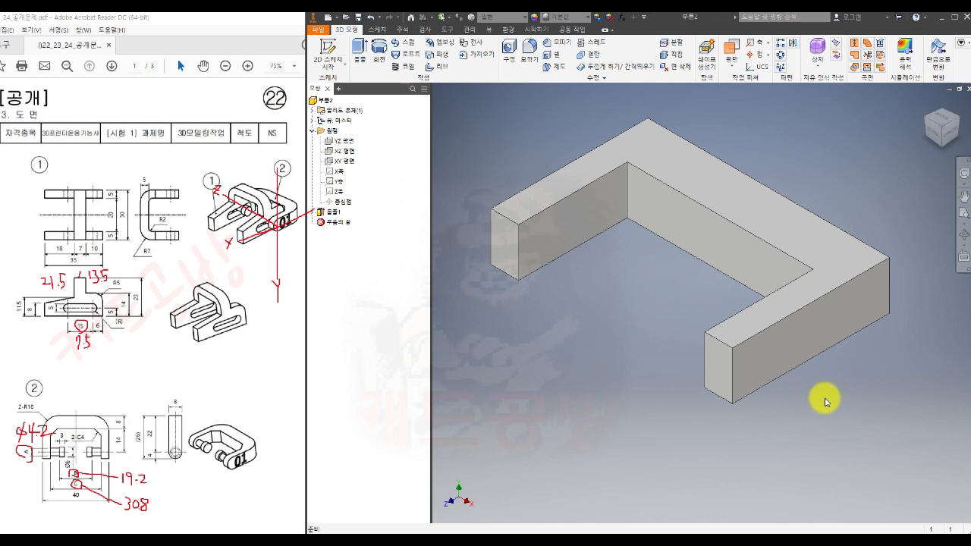
middle_click_drag(826, 402, 832, 434)
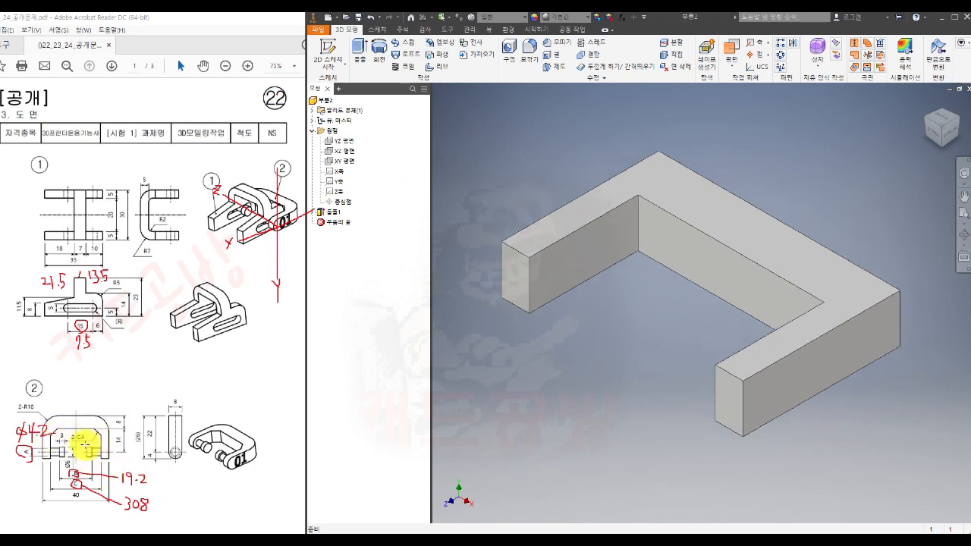
left_click(562, 44)
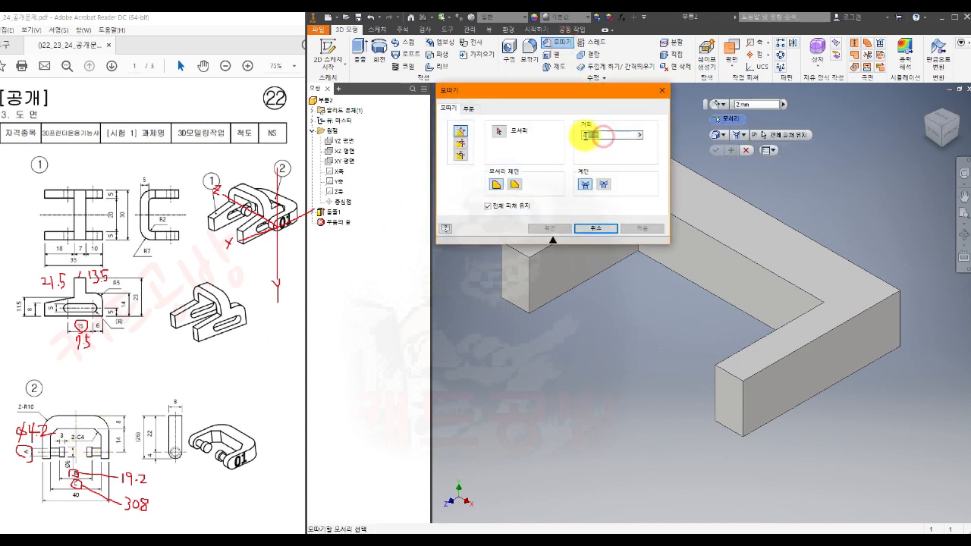
type("4")
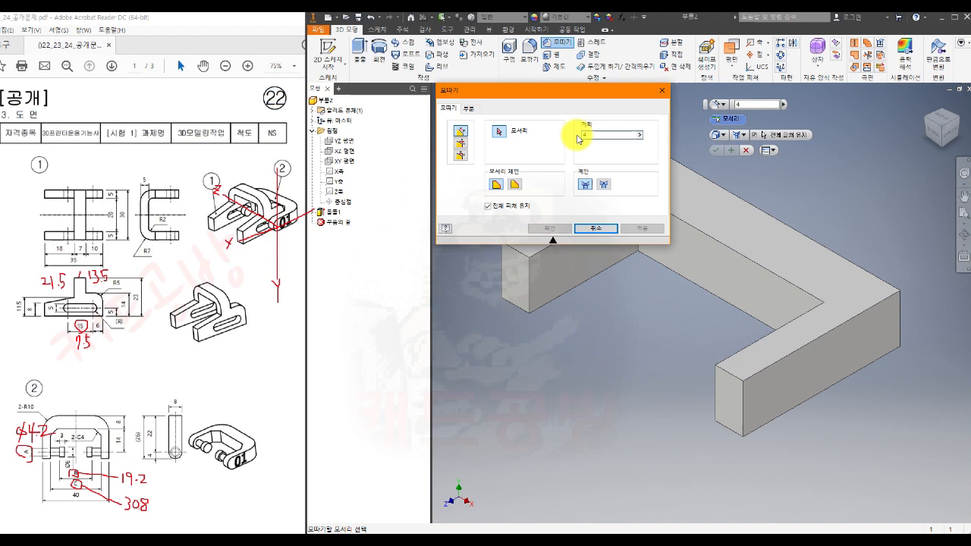
middle_click_drag(660, 298, 705, 323)
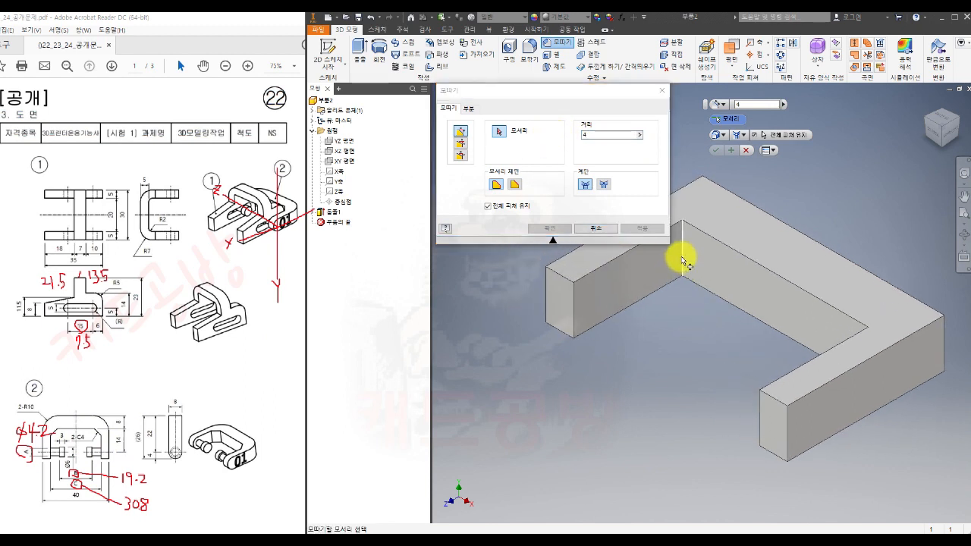
left_click(682, 261)
scroll(683, 363, "up", 3)
key("F4")
left_click_drag(635, 384, 810, 372)
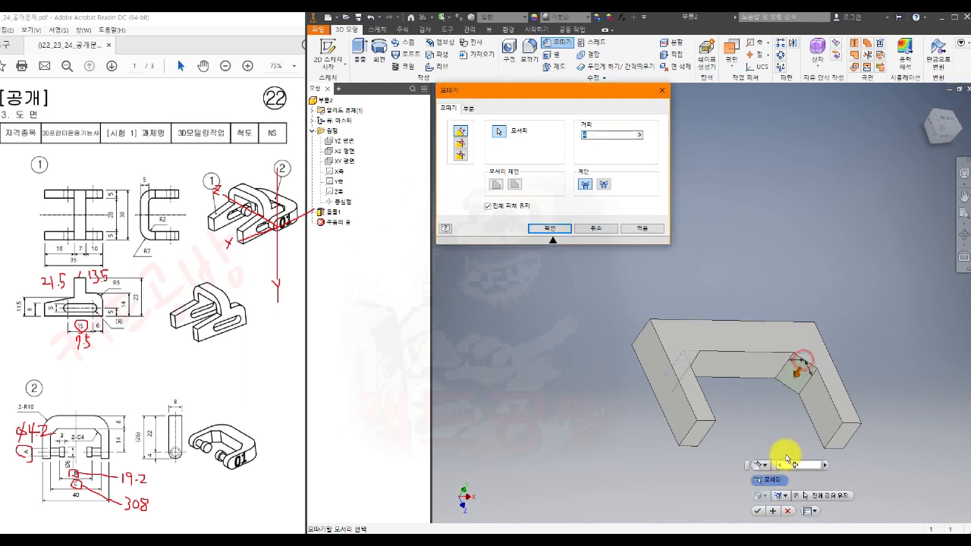
middle_click_drag(892, 347, 858, 354, "shift")
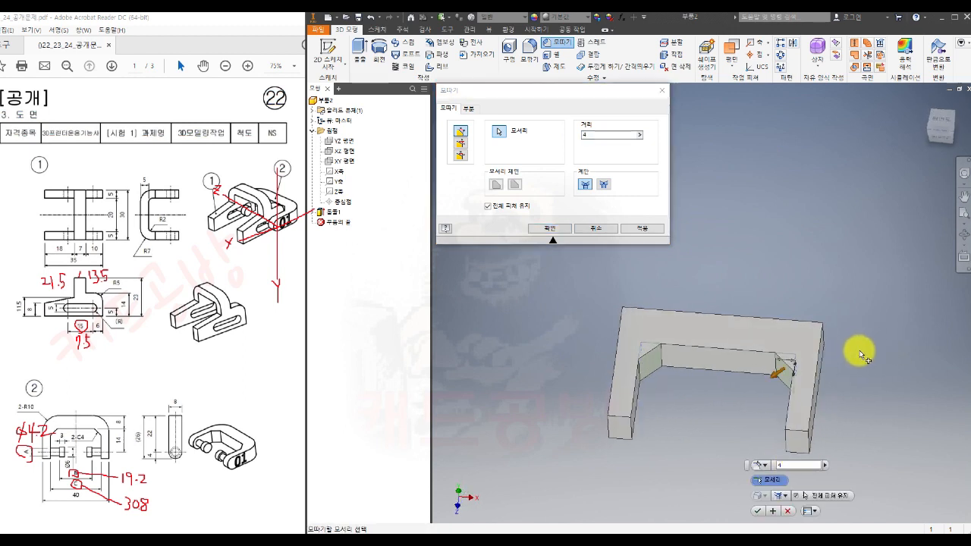
left_click(639, 229)
left_click(601, 229)
middle_click_drag(541, 321, 533, 228)
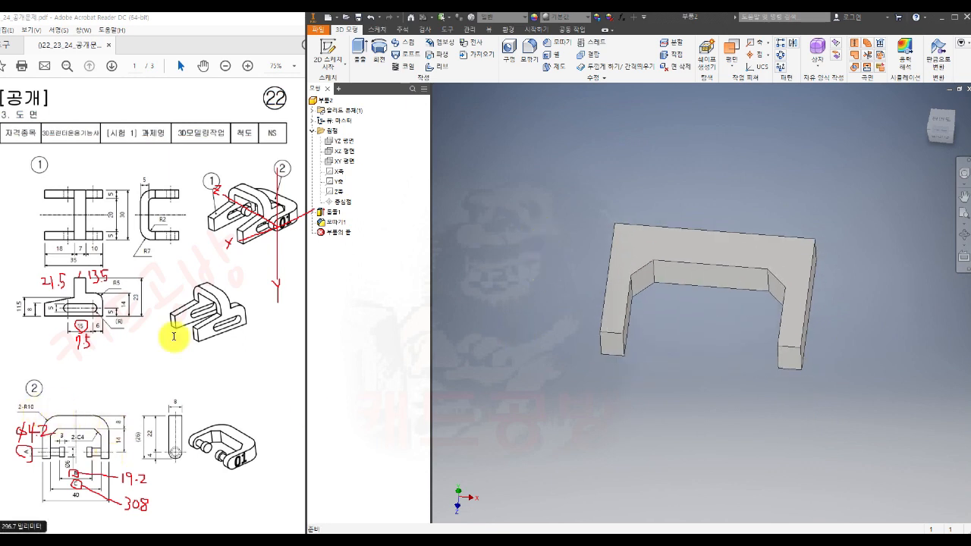
- Fillet the two outer corner edges of the U-shaped body with a 10 mm radius
left_click(530, 55)
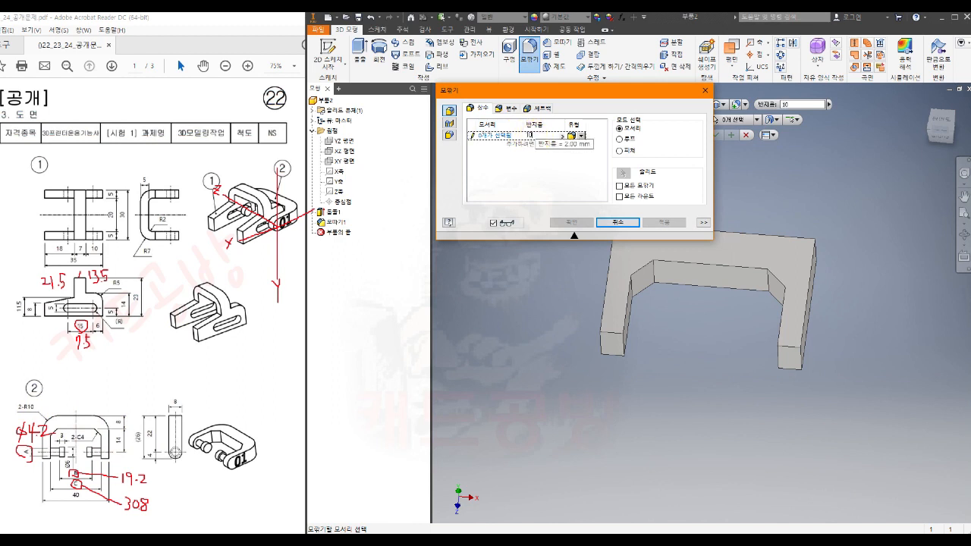
left_click(473, 137)
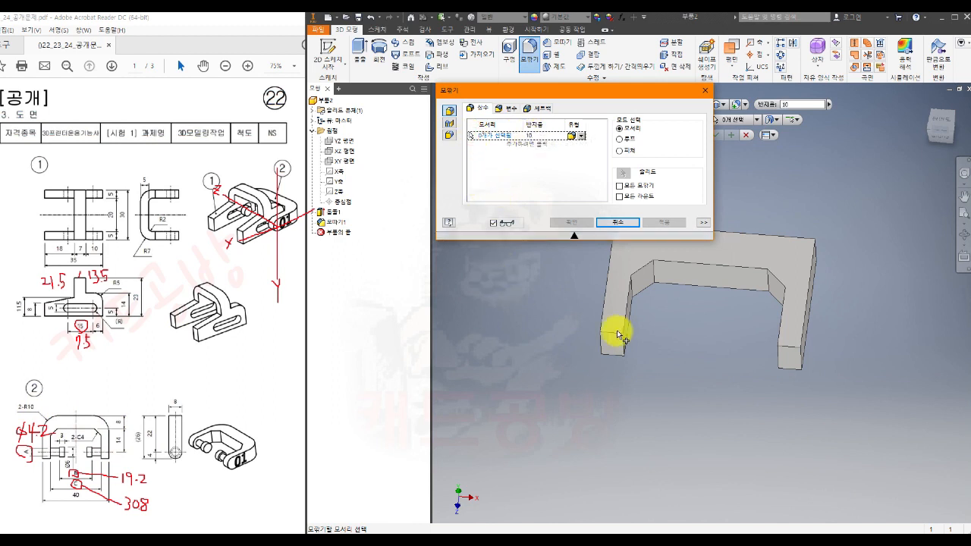
middle_click_drag(747, 323, 786, 293, "shift")
left_click(806, 310)
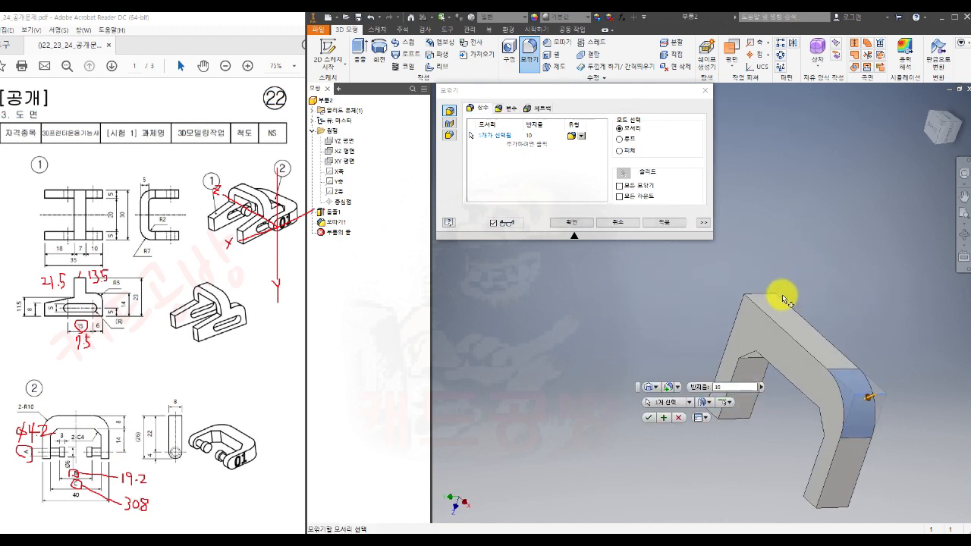
left_click(770, 296)
middle_click_drag(832, 258, 691, 357, "shift")
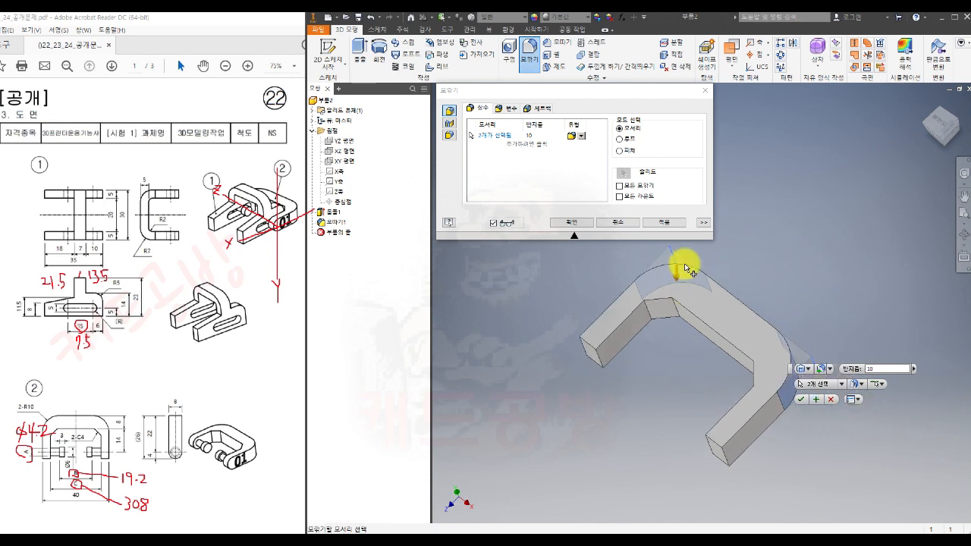
left_click(670, 223)
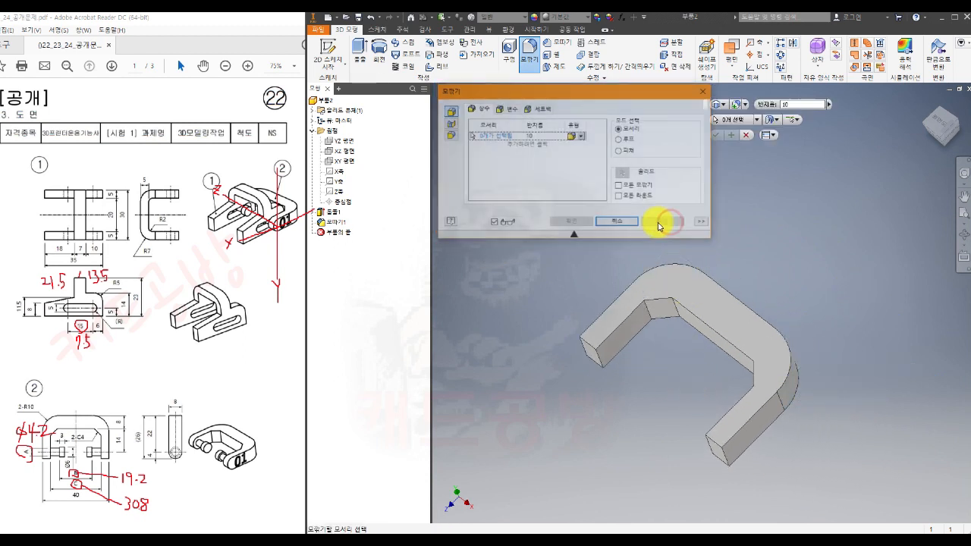
left_click(705, 90)
key("F6")
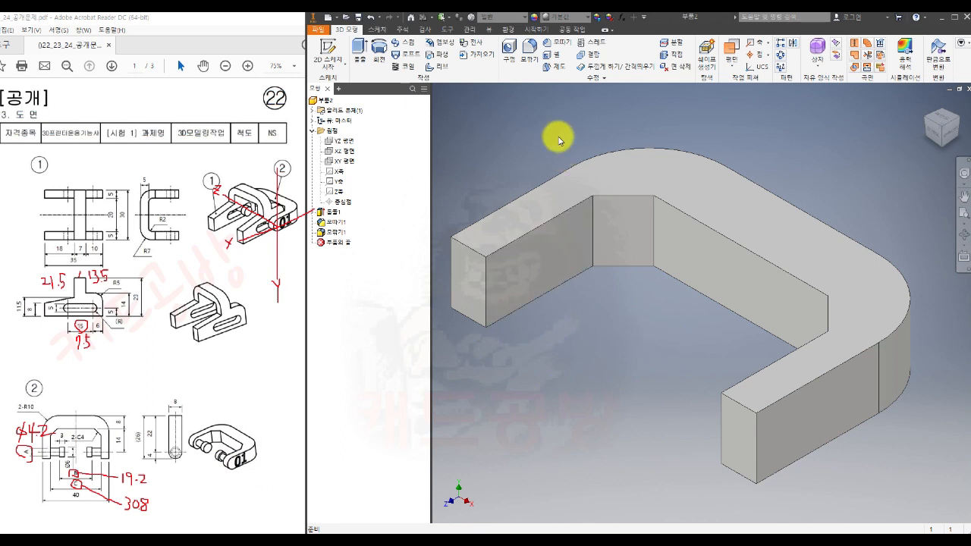
- Apply a full round fillet to the end of the negative-X leg, using its upper, end and lower faces
left_click(532, 53)
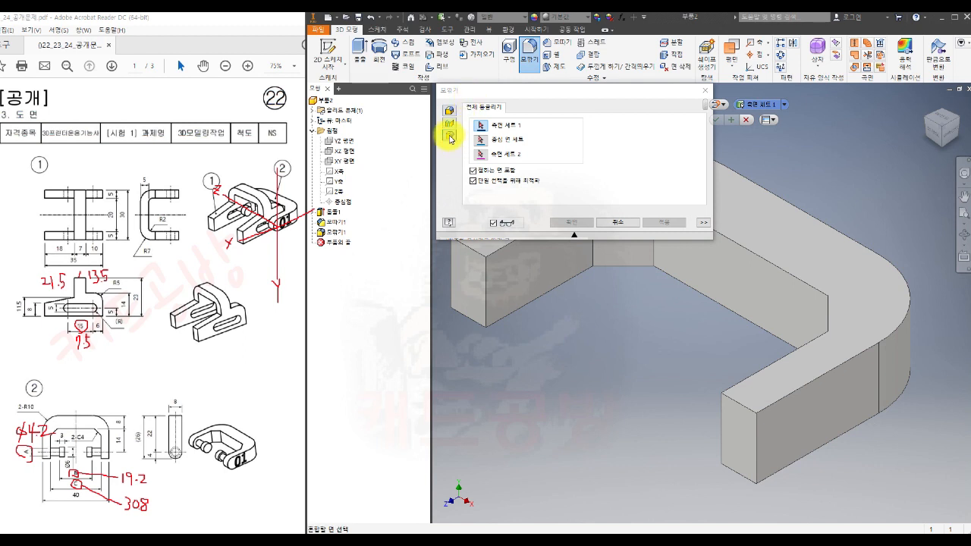
scroll(573, 322, "down", 3)
middle_click_drag(578, 322, 661, 341)
left_click(635, 290)
left_click(628, 279)
left_click(596, 324)
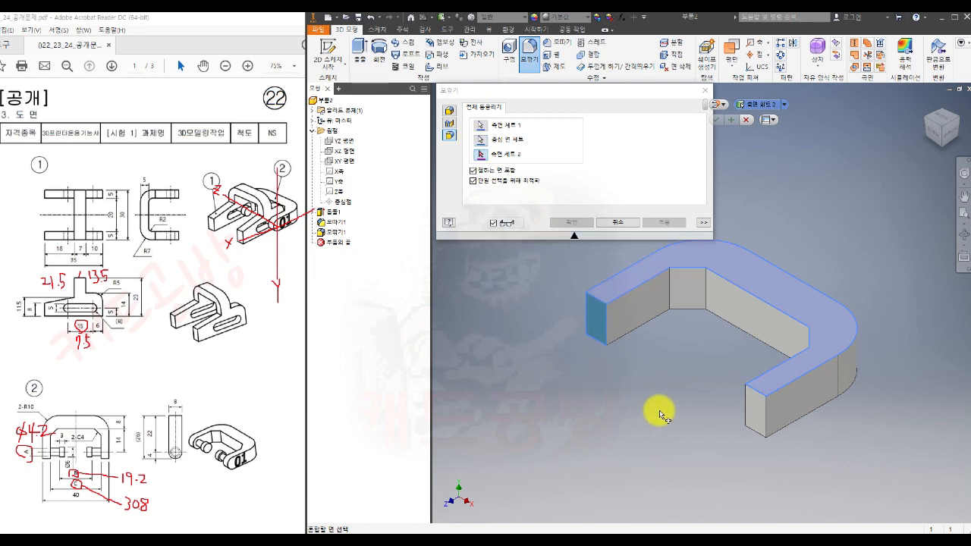
middle_click_drag(671, 432, 751, 458, "shift")
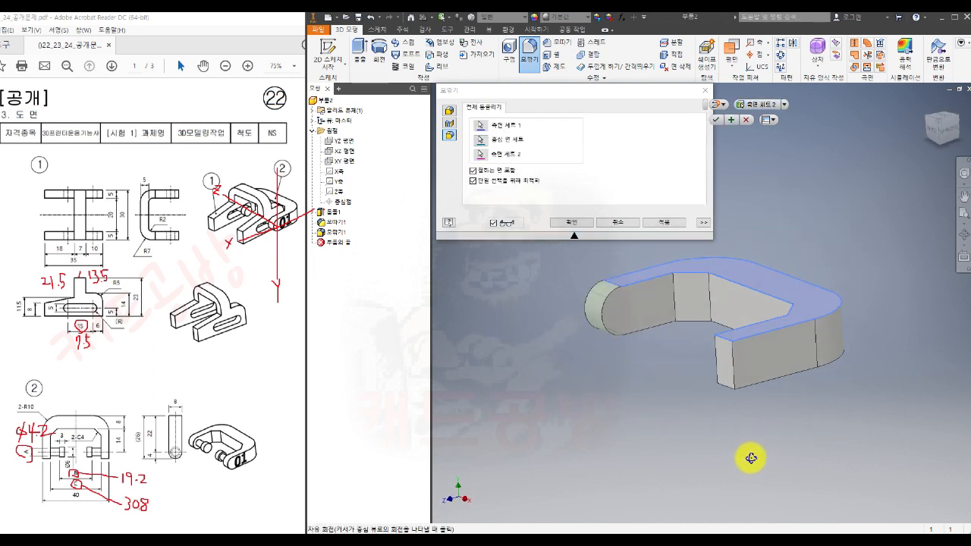
left_click(665, 223)
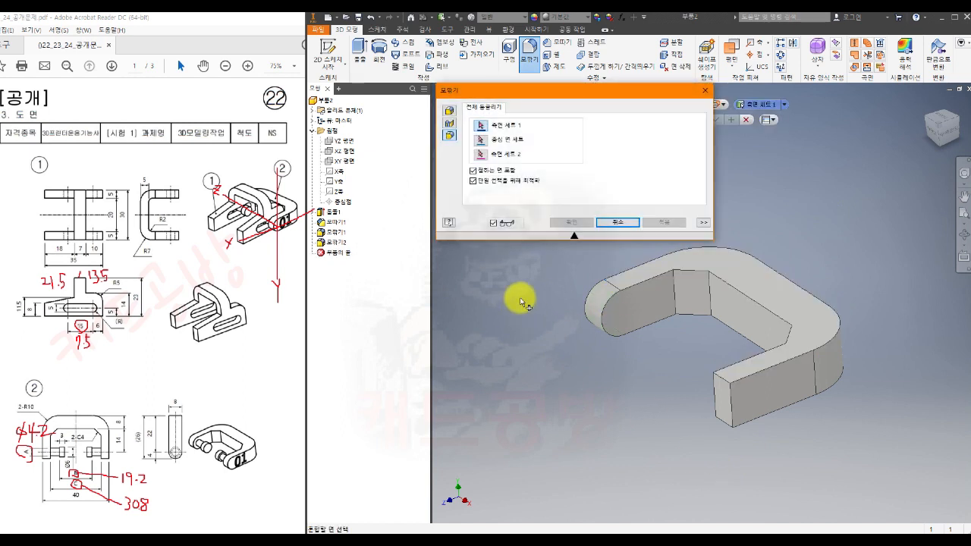
- Apply a full round fillet to the end of the positive-X leg, using its upper, end and lower faces
left_click(806, 321)
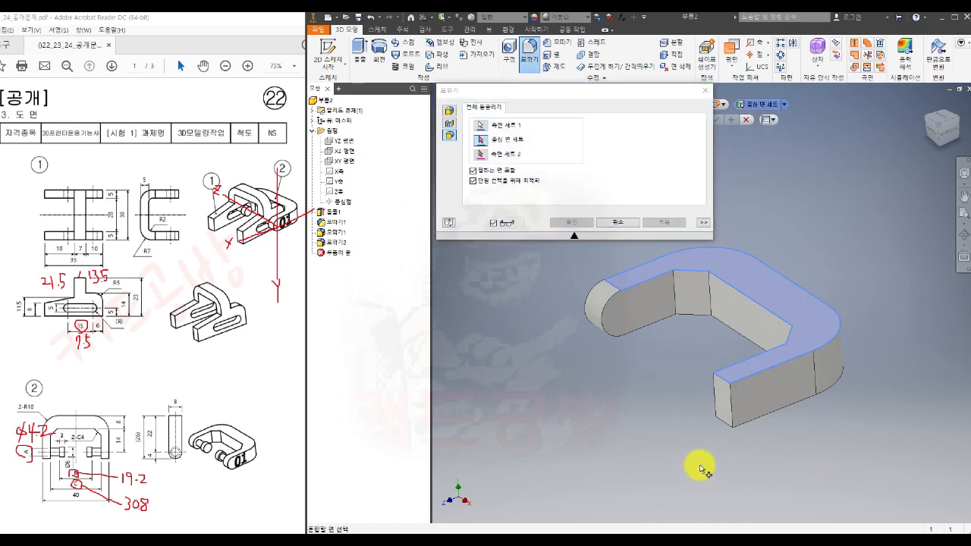
left_click(728, 394)
middle_click_drag(796, 466, 845, 435, "shift")
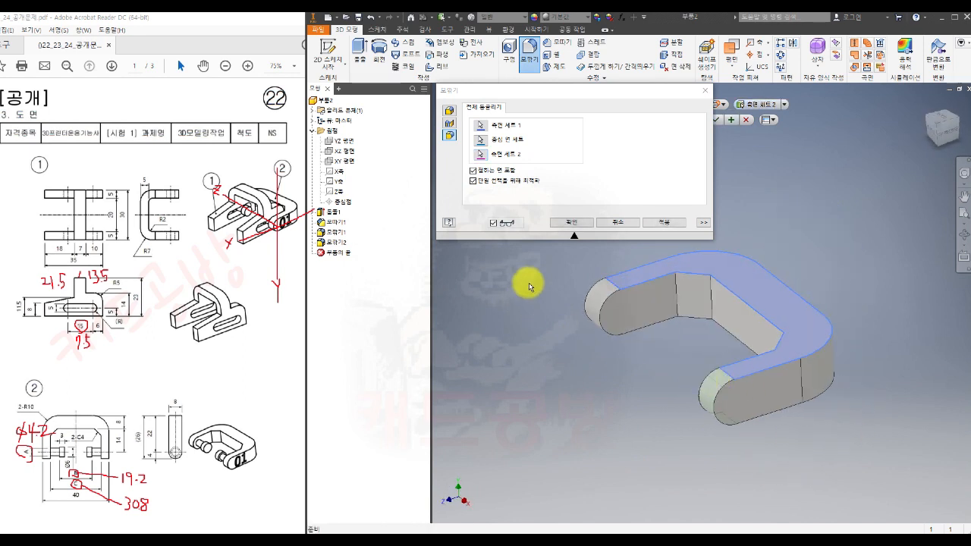
left_click(573, 223)
middle_click_drag(591, 402, 629, 398, "shift")
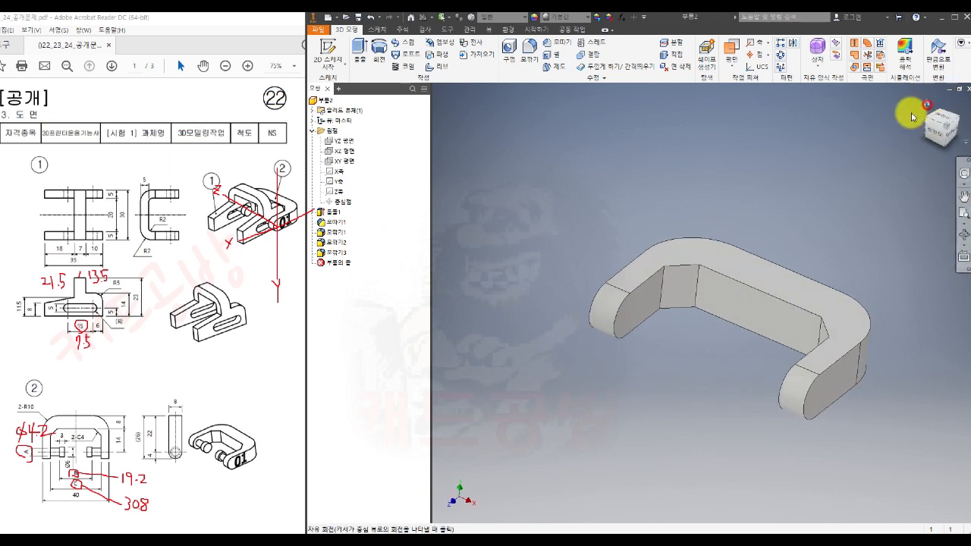
left_click(912, 114)
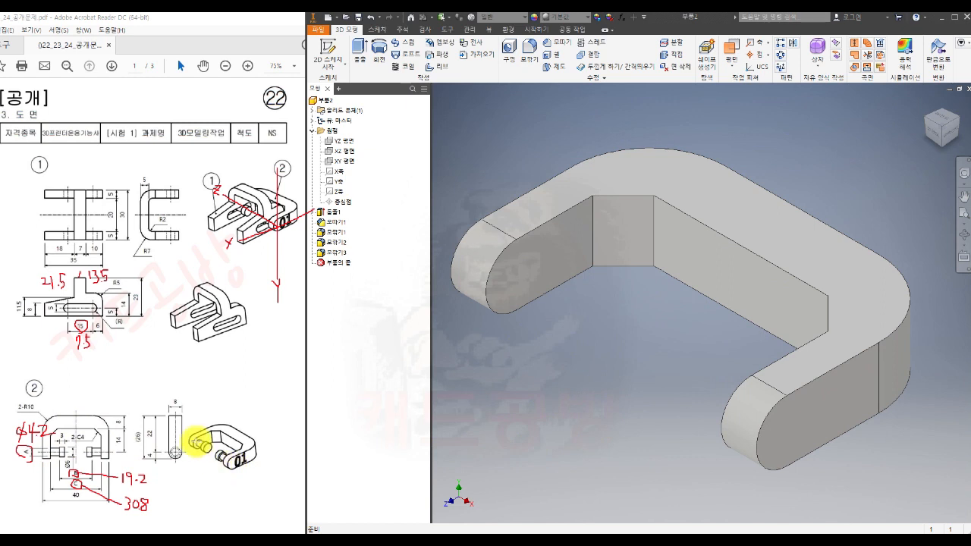
- Start a sketch on the inner side face of the negative-X leg and turn its projected outline into construction geometry
scroll(641, 351, "down", 3)
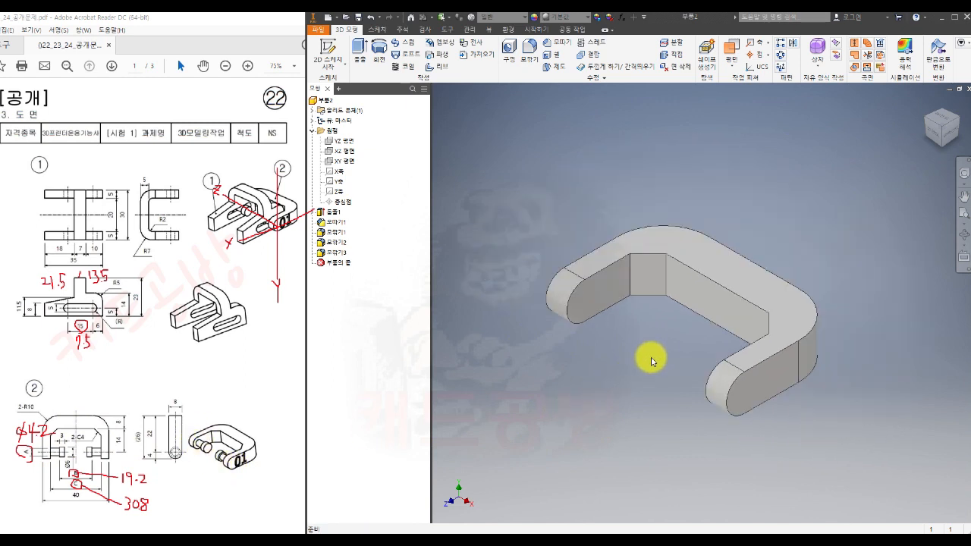
left_click(591, 299)
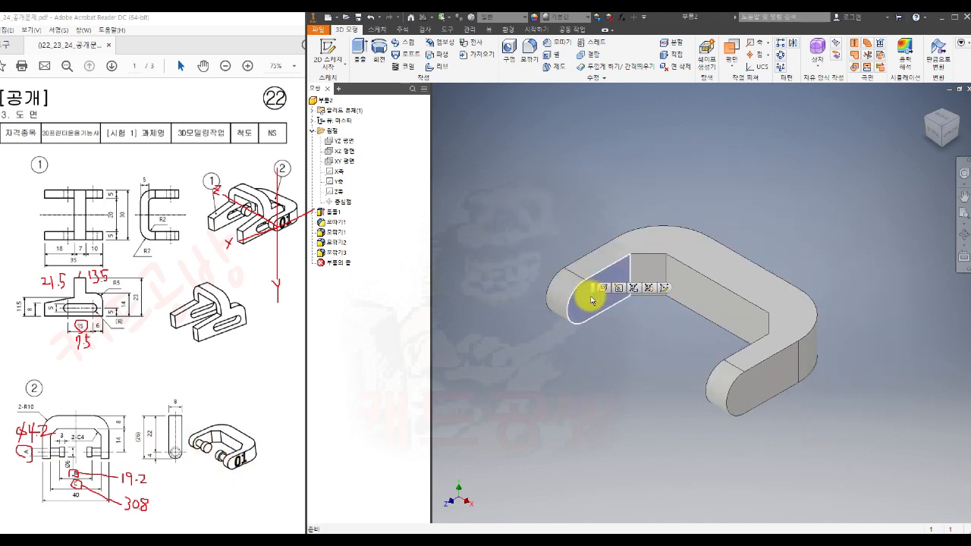
left_click(603, 287)
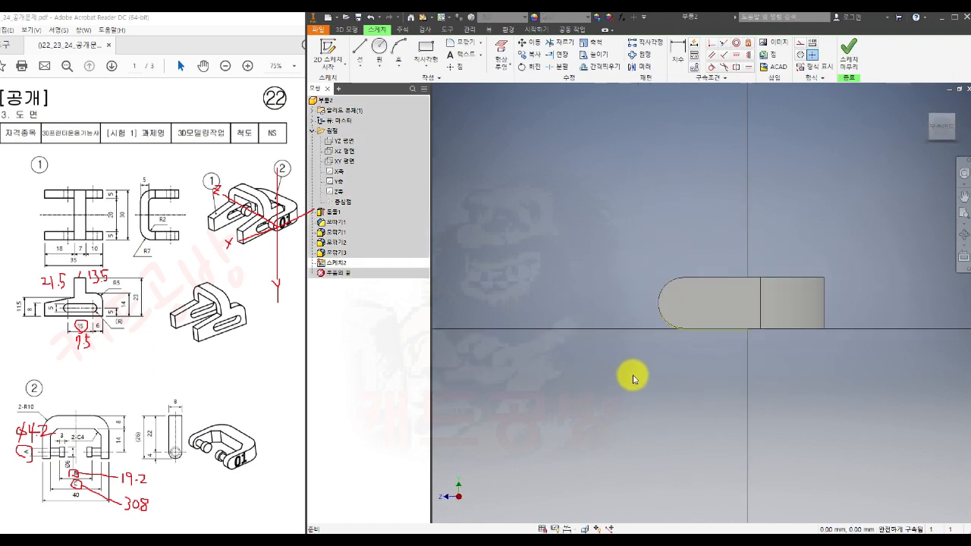
scroll(732, 307, "up", 2)
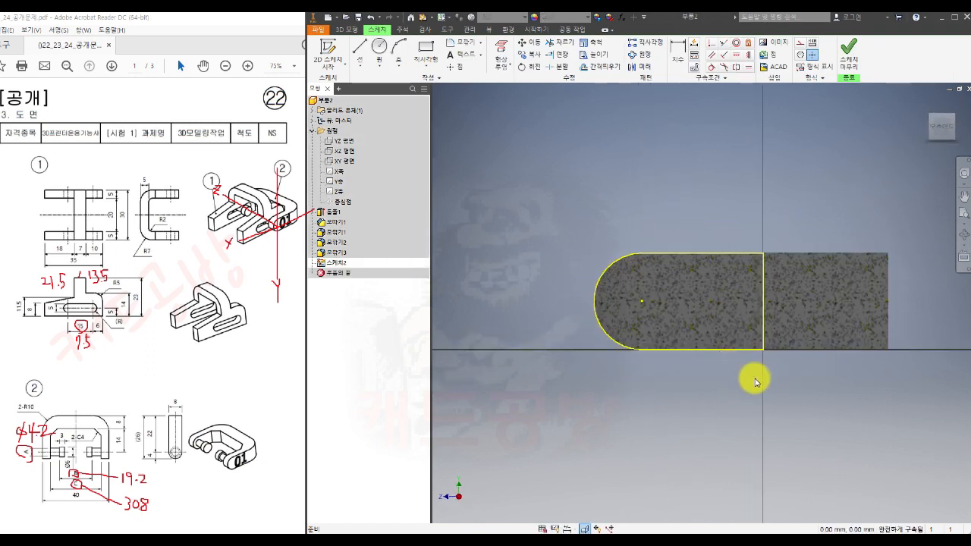
left_click_drag(778, 393, 579, 219)
left_click(800, 44)
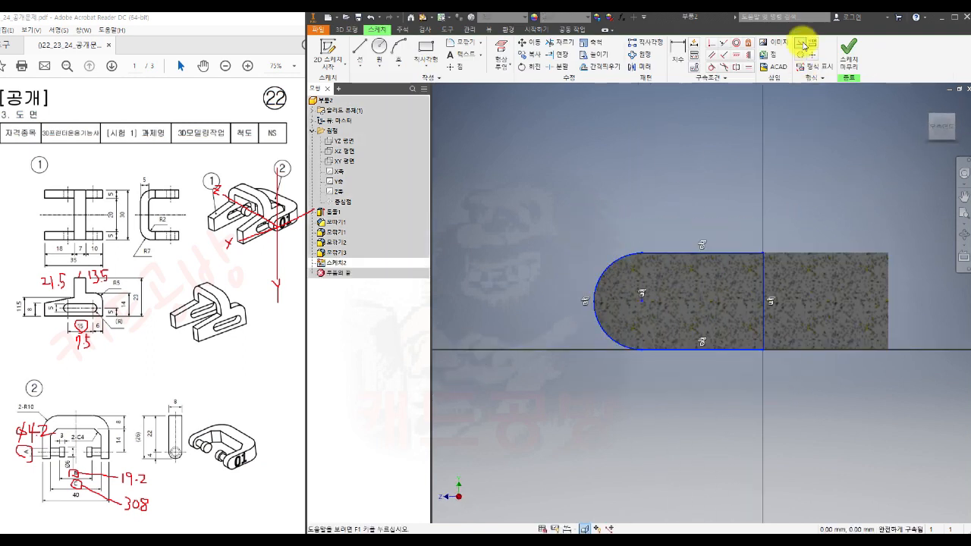
left_click(645, 157)
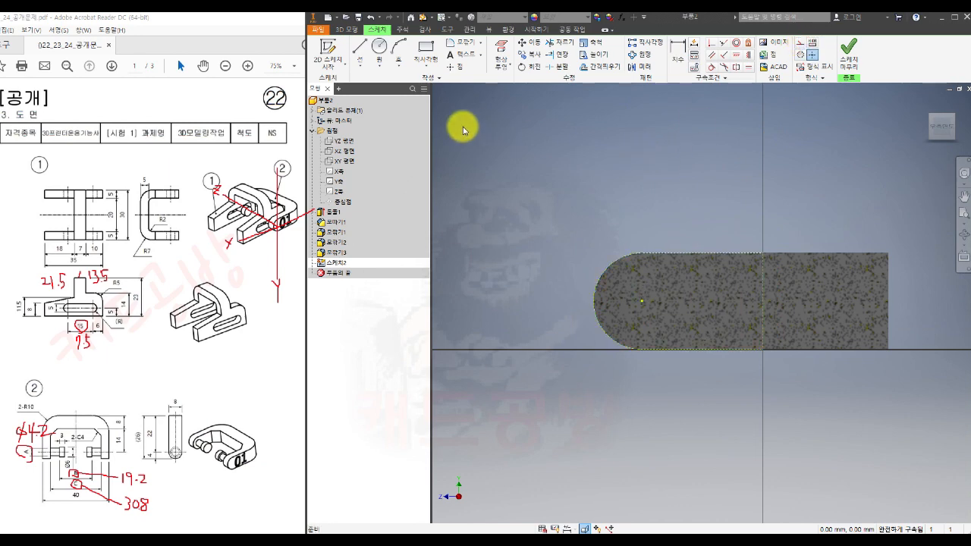
- Sketch a 4.2 mm diameter circle centred on the arc centre of the leg's rounded end and finish the sketch
left_click(382, 56)
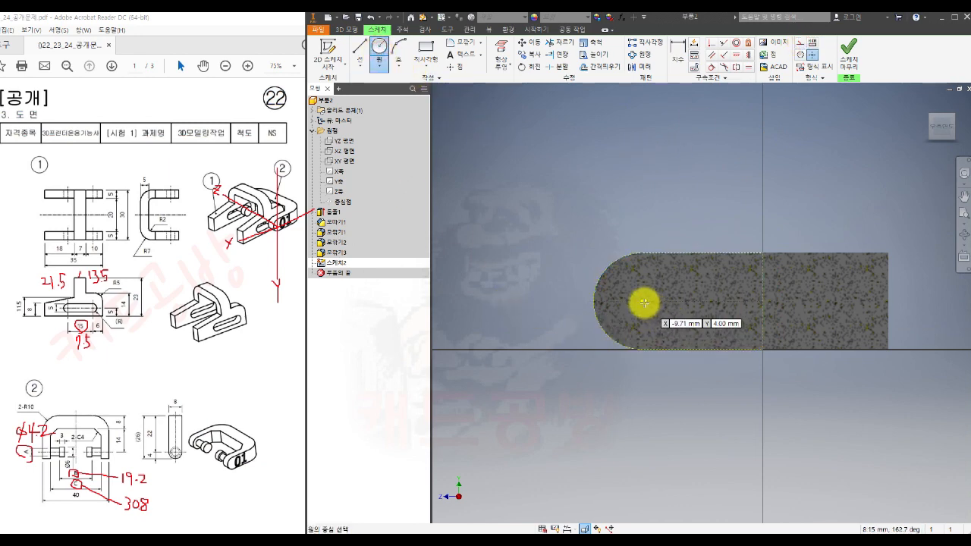
left_click(642, 301)
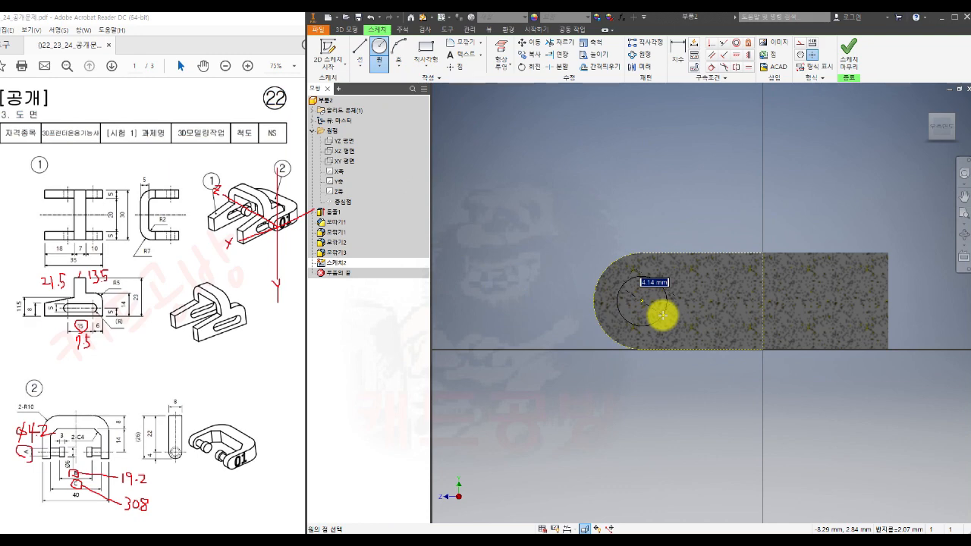
left_click(662, 315)
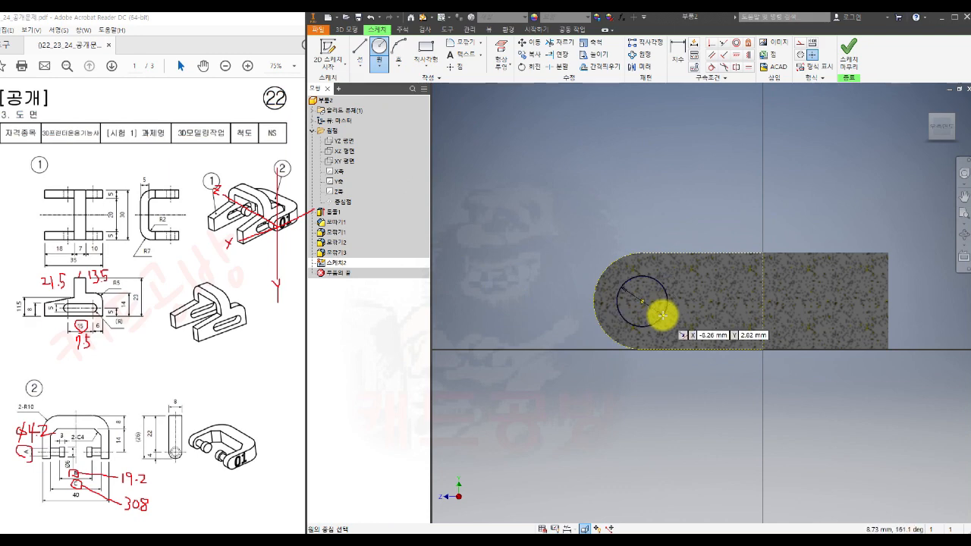
key("Escape")
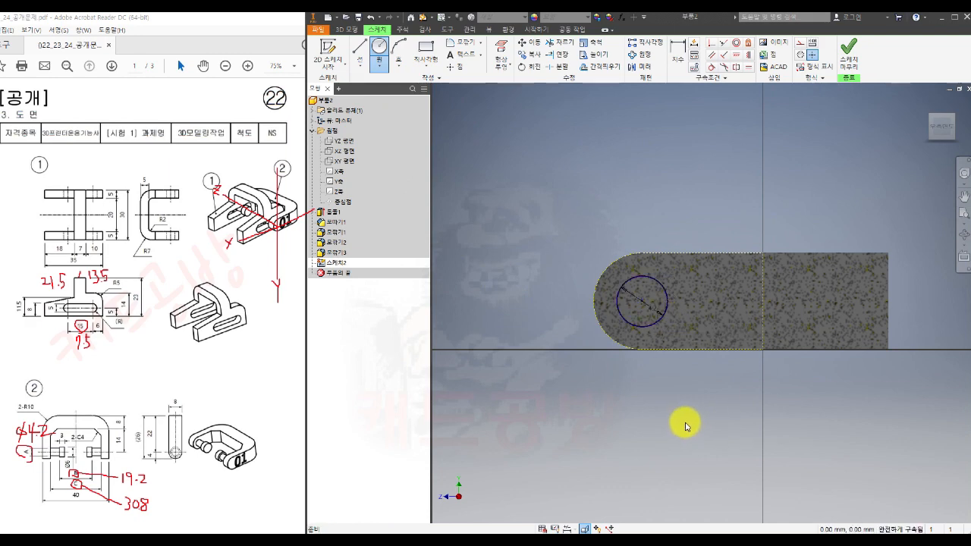
left_click(848, 52)
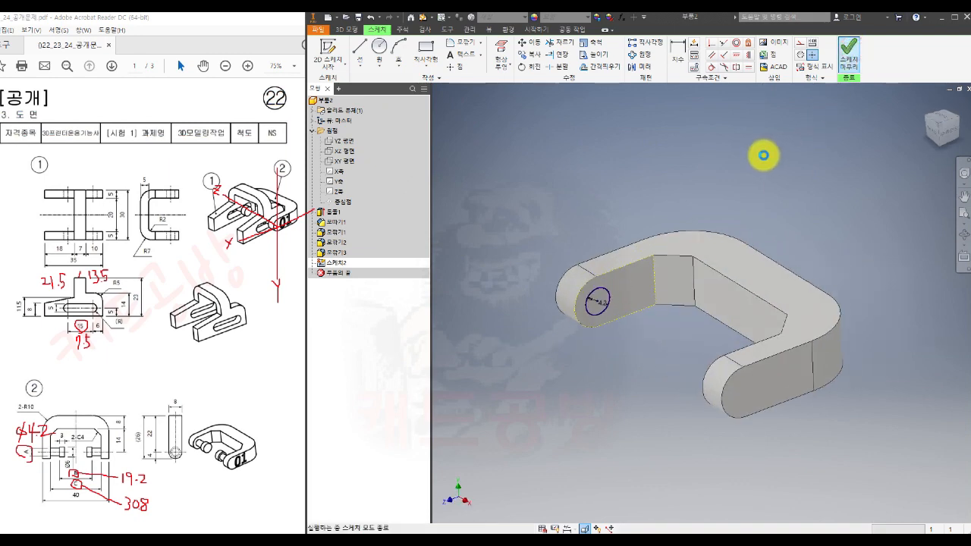
- Extrude the 4.2 mm circle inward from the leg by a distance of (30.8-19.2)/2
left_click(359, 48)
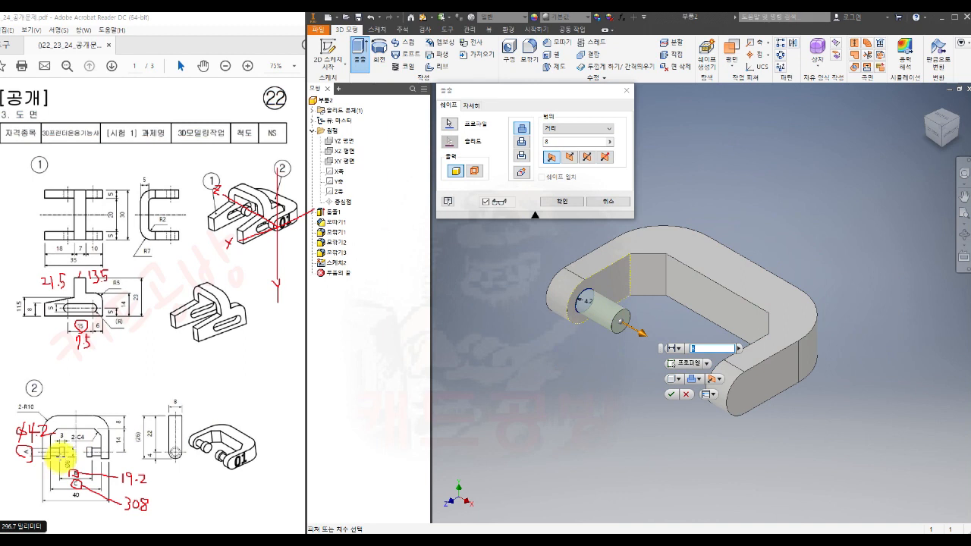
left_click(538, 141)
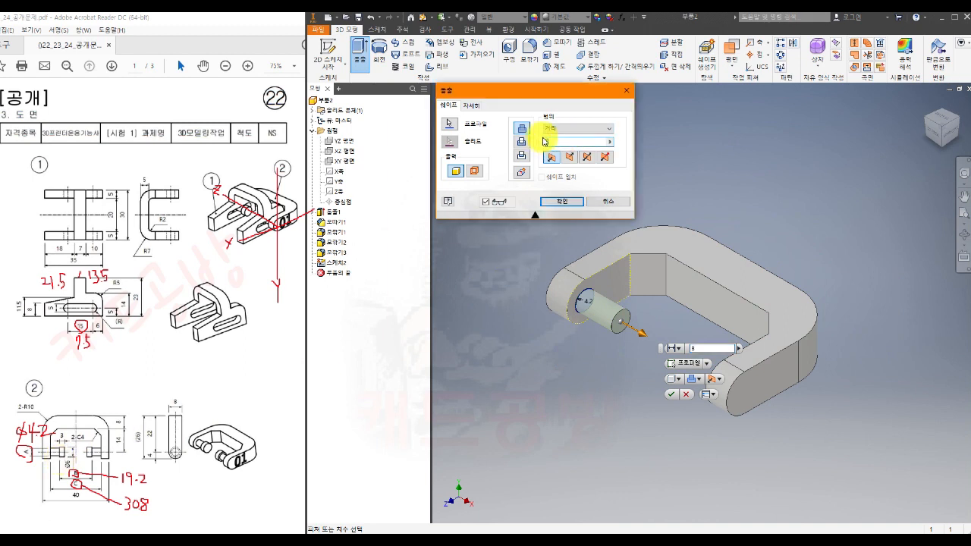
type("(30.8-19.2)/2")
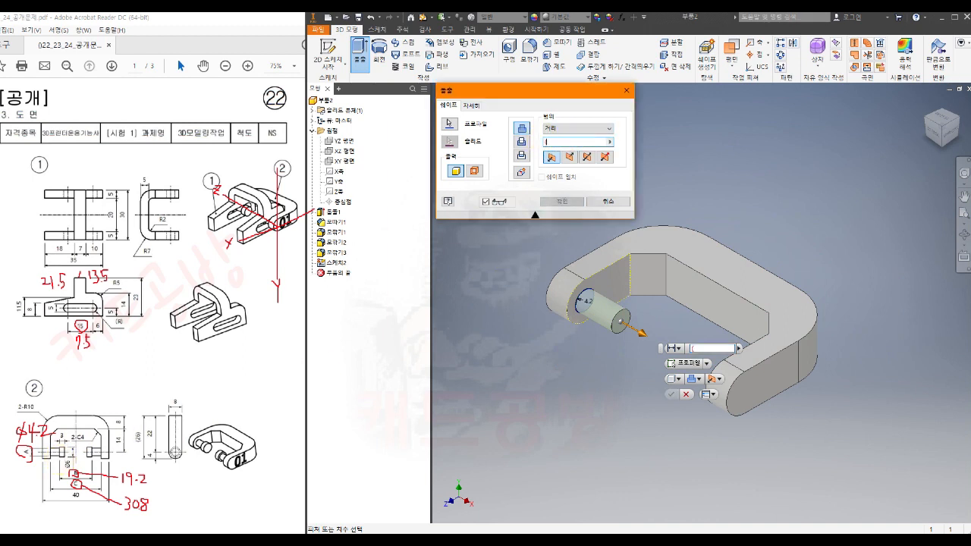
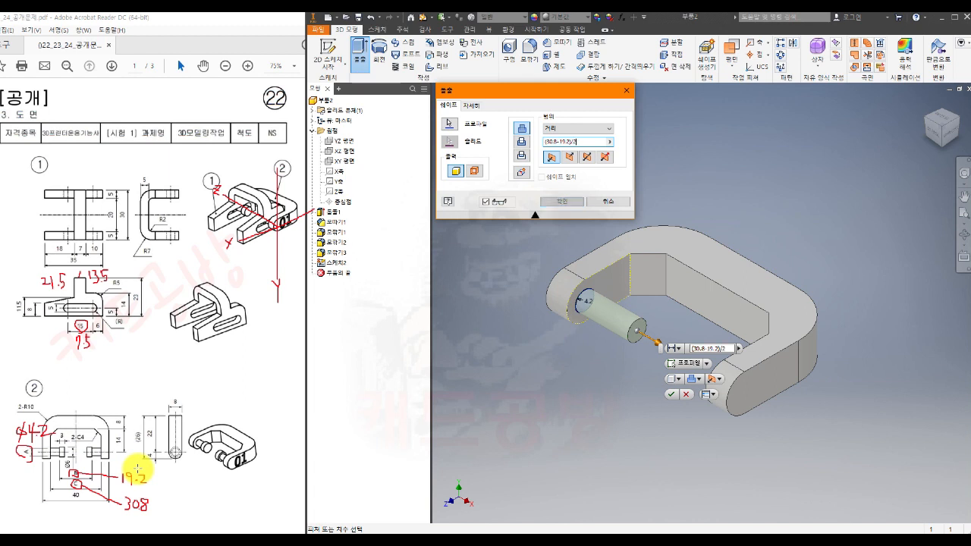
key("Return")
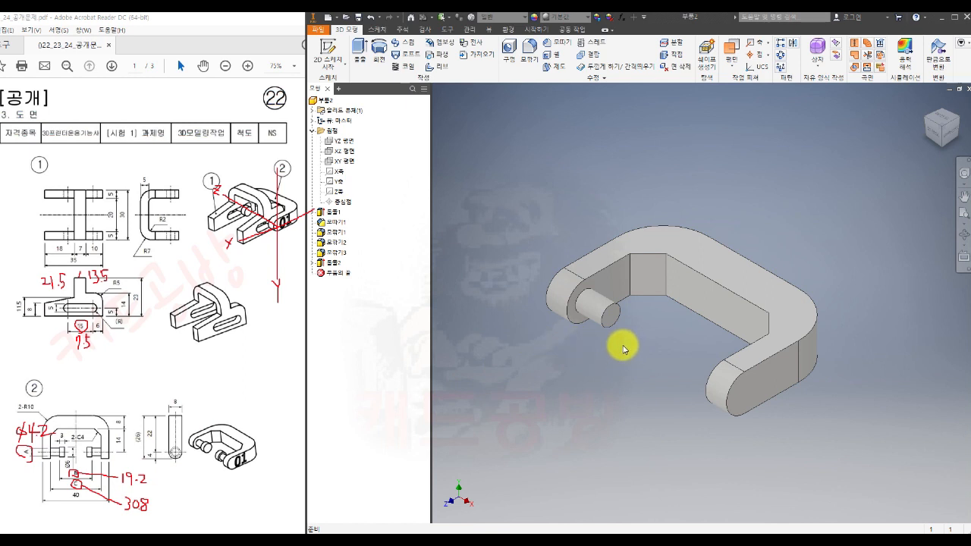
- Start a sketch on the new pin's end face and convert its projected circular edge to construction geometry
left_click(616, 315)
key("s")
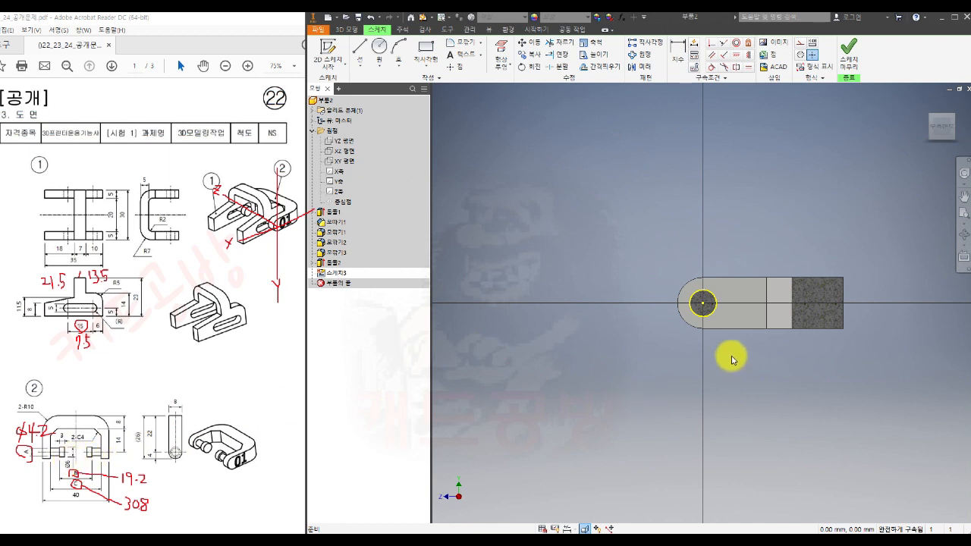
left_click_drag(731, 359, 646, 240)
left_click(800, 44)
- Sketch a 6 mm diameter circle concentric with the pin's end face and finish the sketch
left_click(380, 47)
scroll(716, 305, "up", 5)
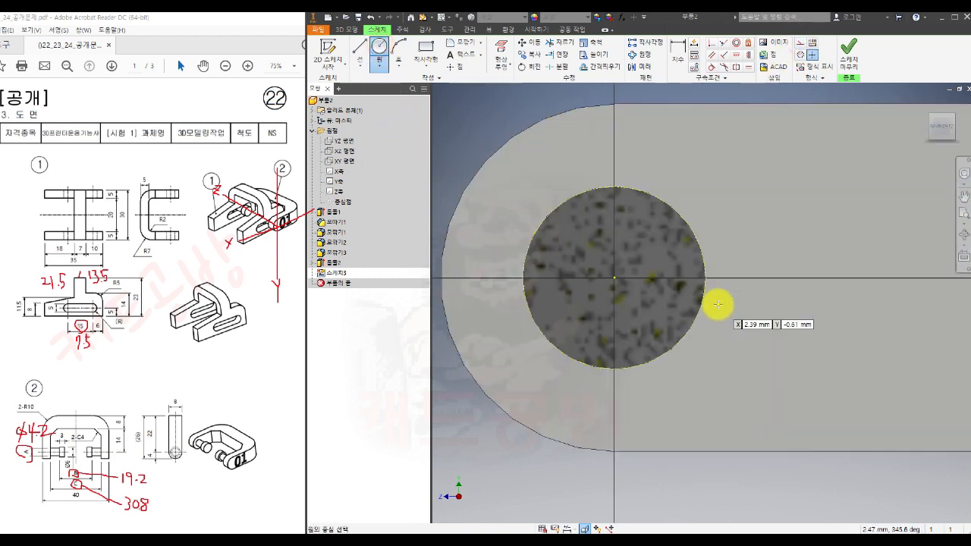
left_click(614, 278)
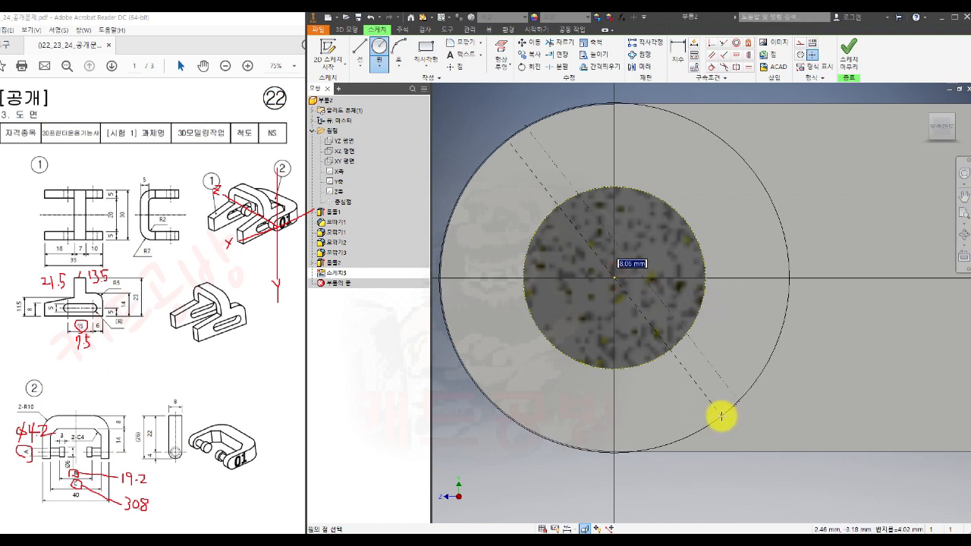
type("6")
key("Return")
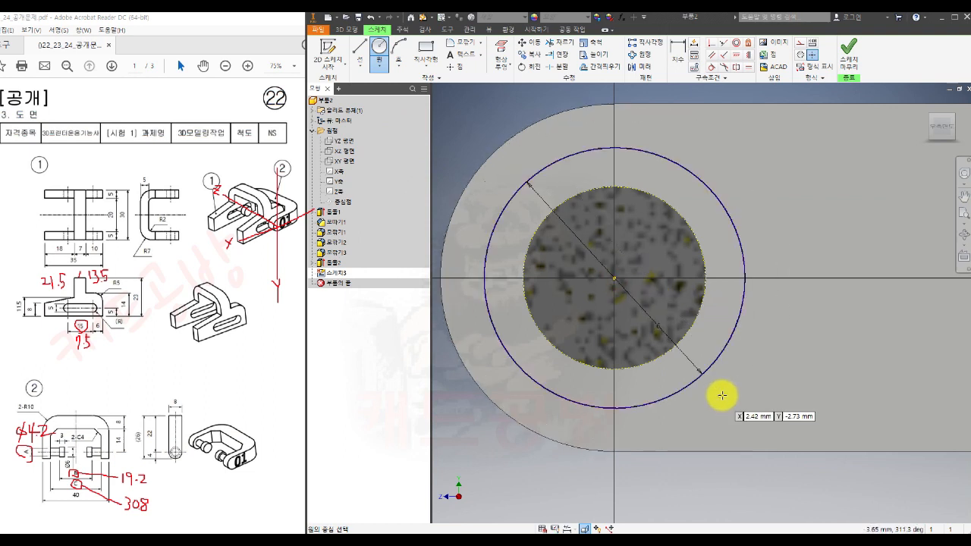
scroll(725, 392, "down", 4)
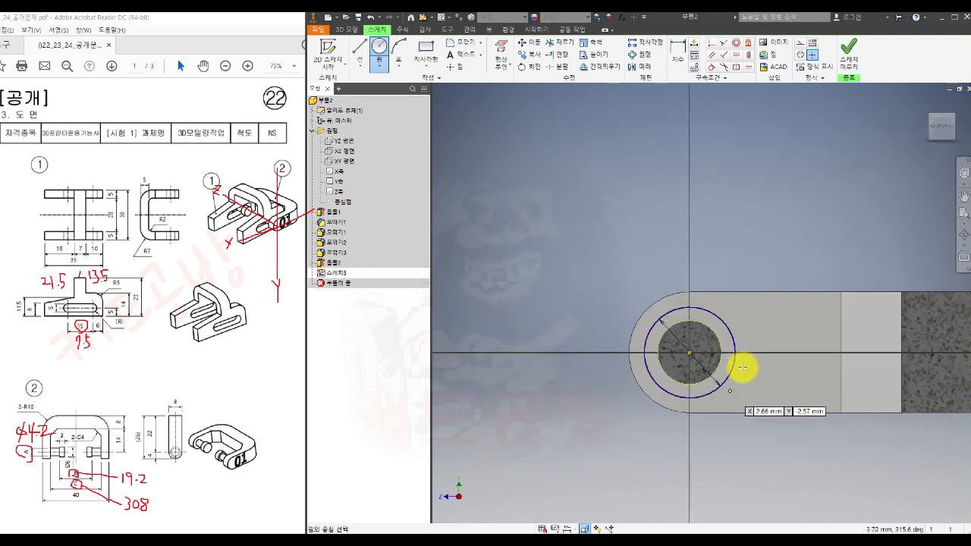
left_click(848, 53)
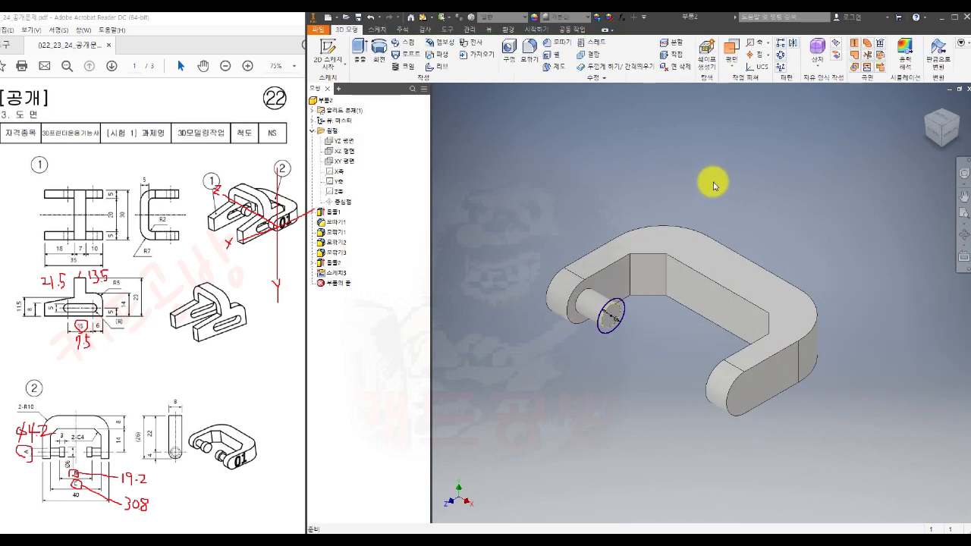
- Extrude the 6 mm circle 3 mm outward from the pin's end to form its head
left_click(359, 50)
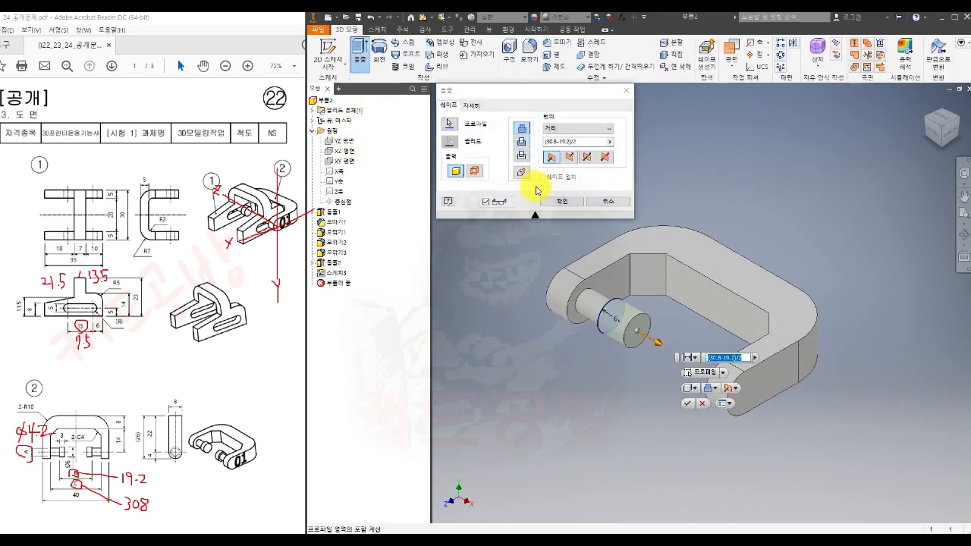
type("3")
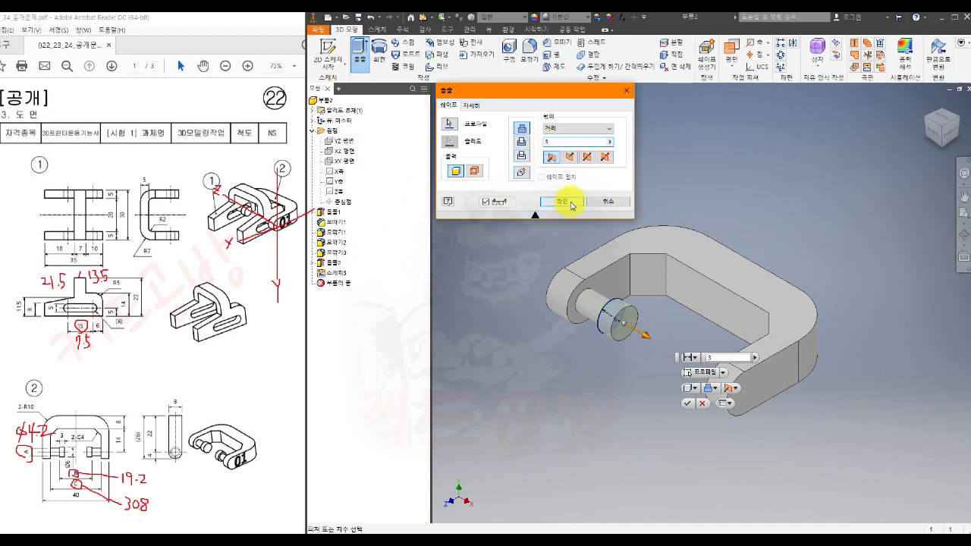
left_click(562, 202)
middle_click_drag(510, 226, 541, 190)
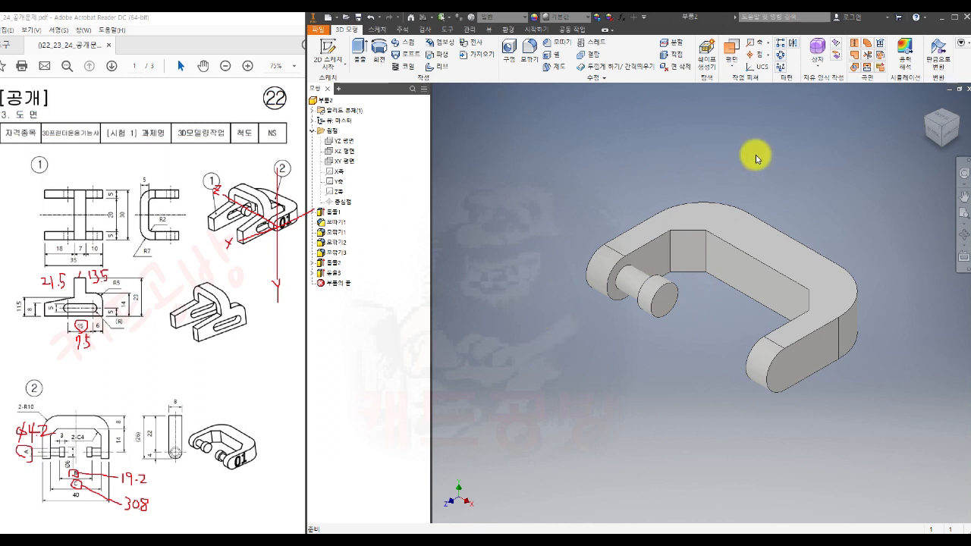
- Mirror the pin shaft and head extrusions about the YZ plane onto the positive-X leg
left_click(794, 45)
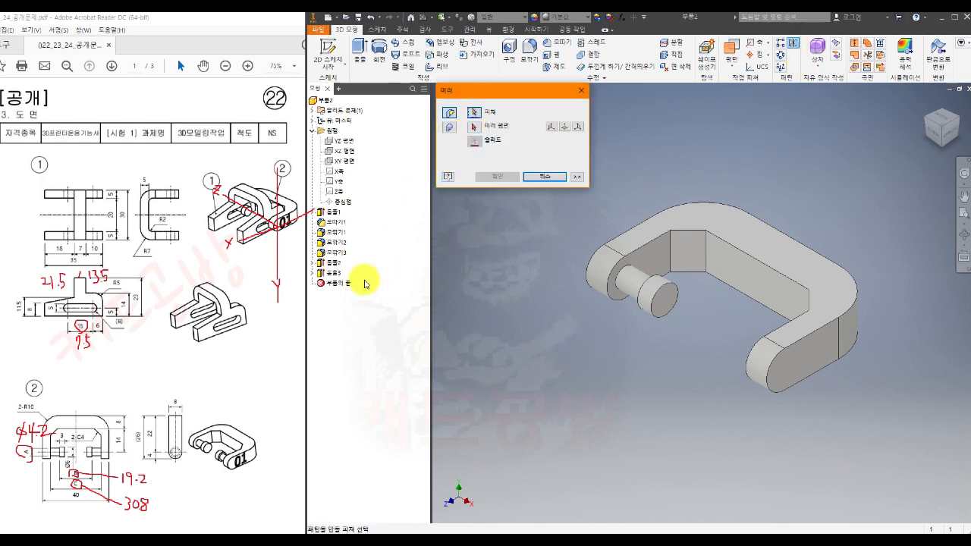
left_click(335, 273)
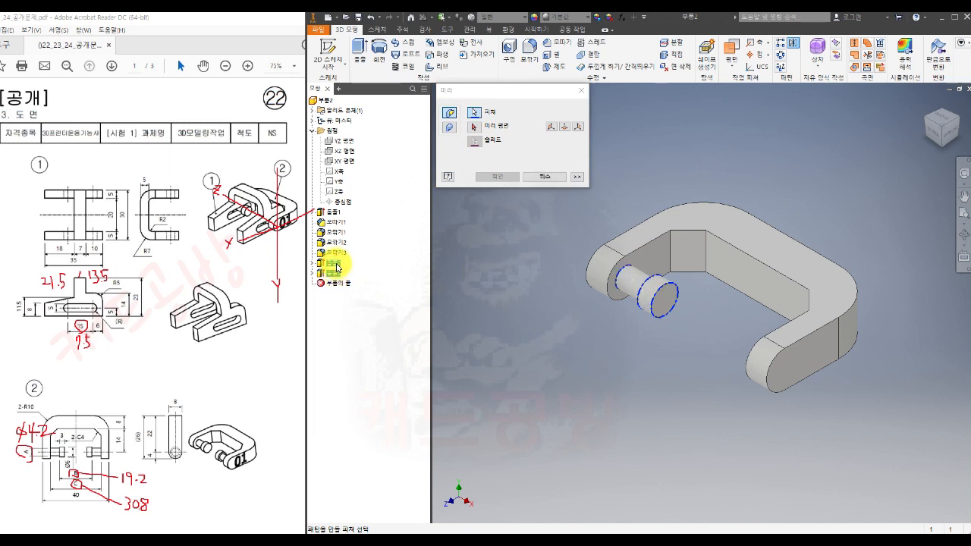
left_click(335, 262, "ctrl")
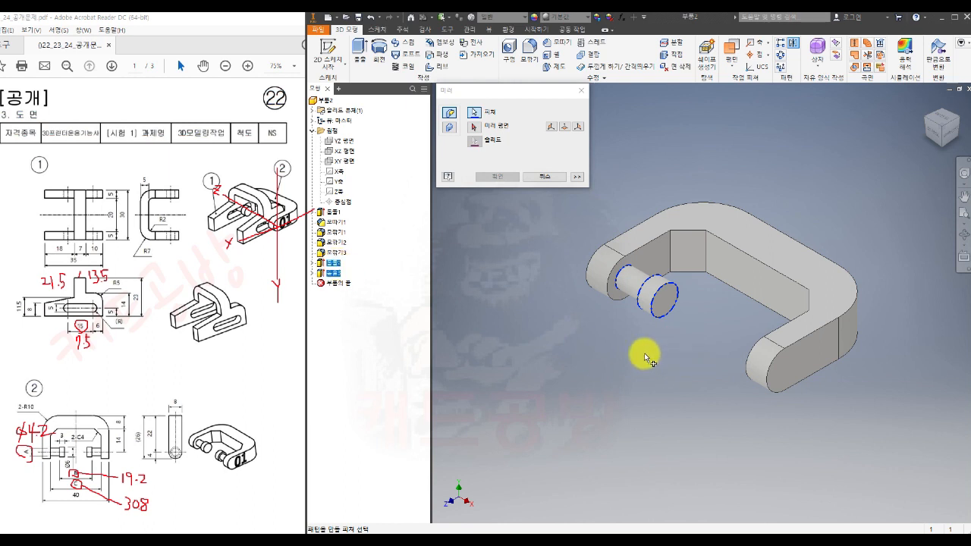
left_click(477, 127)
left_click(350, 140)
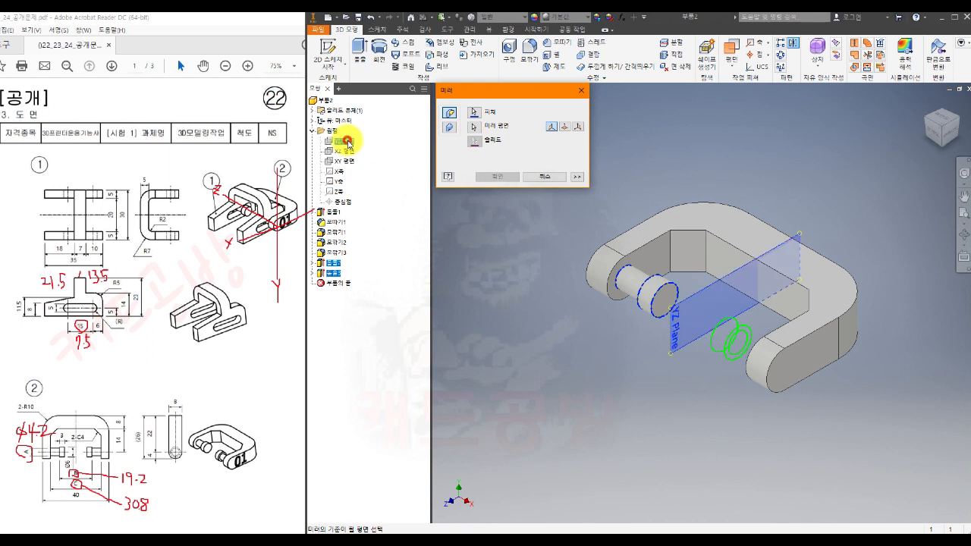
middle_click_drag(686, 375, 715, 384, "shift")
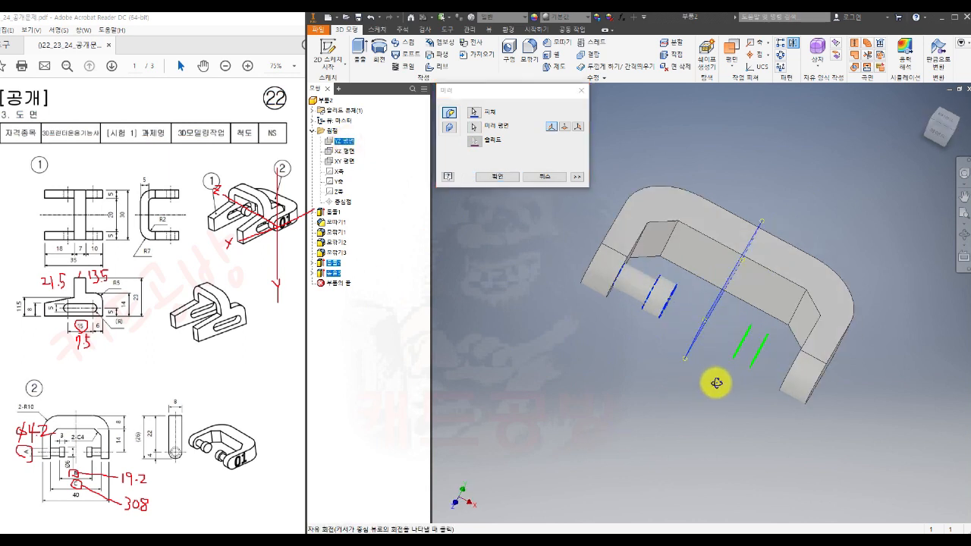
left_click(497, 177)
middle_click_drag(628, 414, 634, 411, "shift")
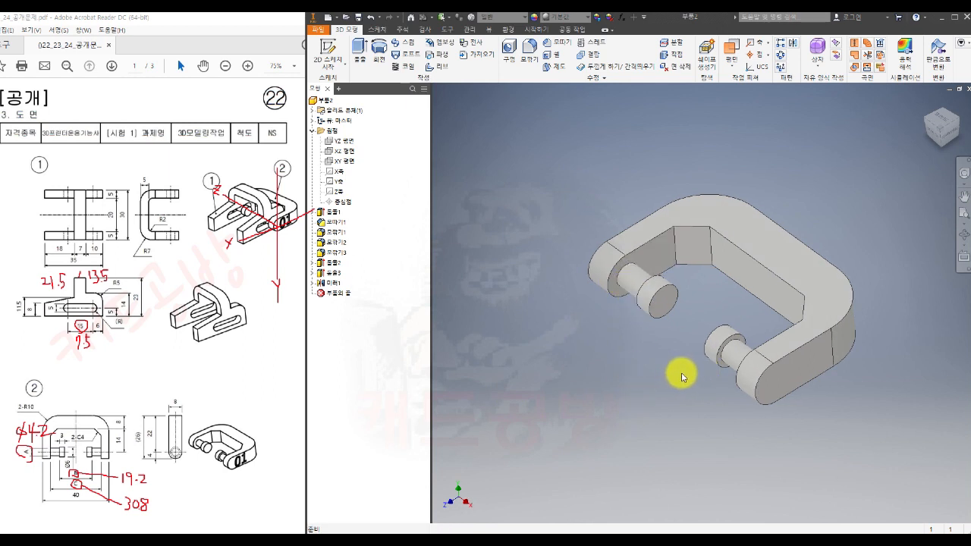
middle_click_drag(678, 373, 680, 386, "shift")
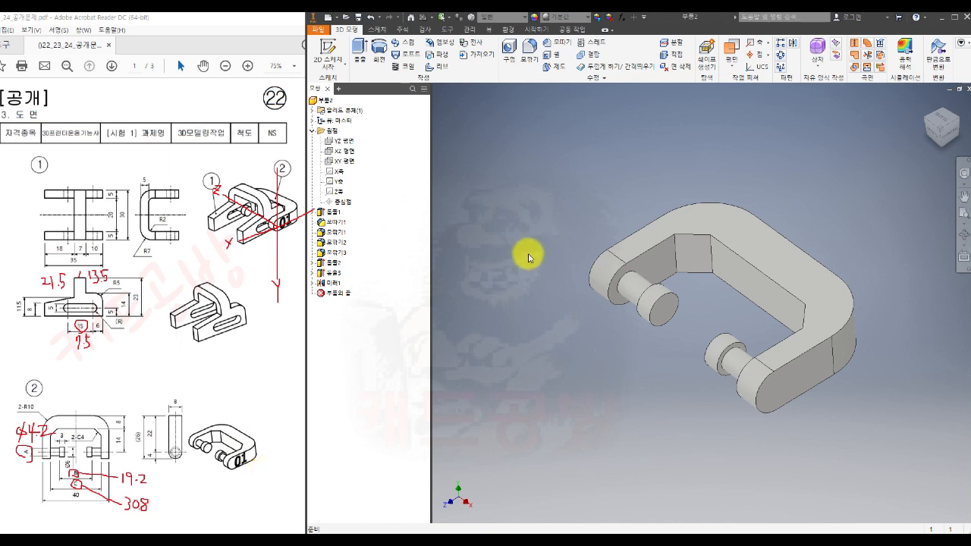
- Create a work plane offset about 9 mm outward from the outer side face of the positive-X leg
left_click(729, 47)
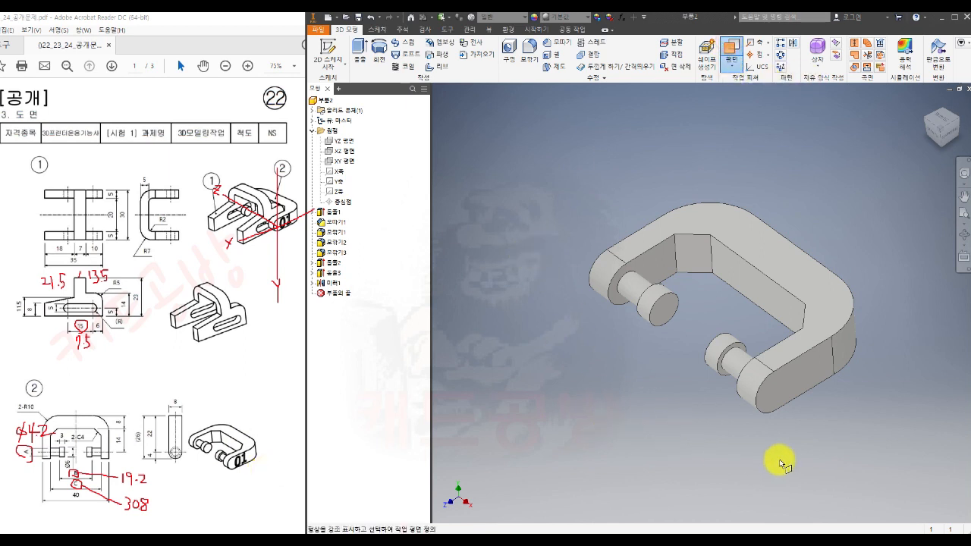
left_click_drag(806, 370, 834, 417)
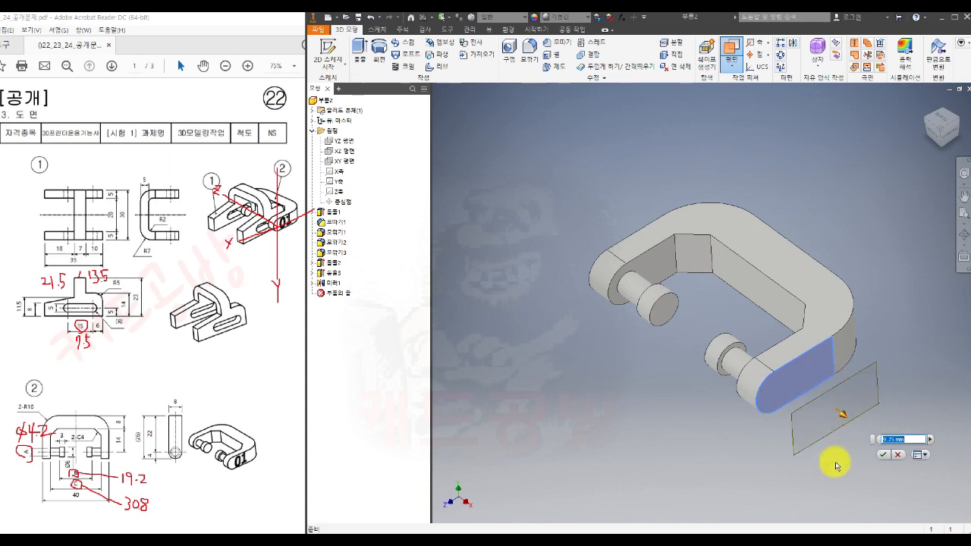
left_click(881, 453)
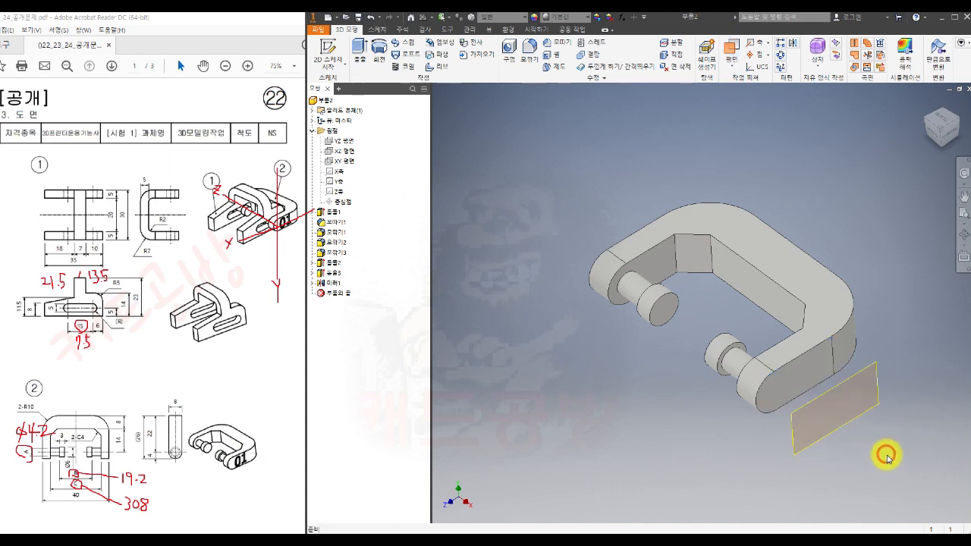
- Sketch the text "01" at 6 mm height on the offset work plane, position it over the leg's outer face and finish the sketch
left_click(844, 429)
key("s")
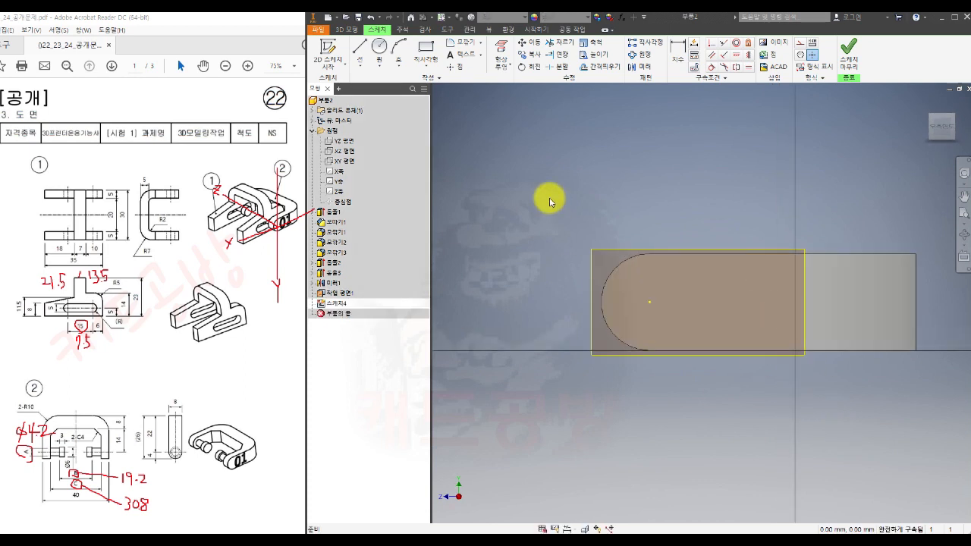
left_click(463, 55)
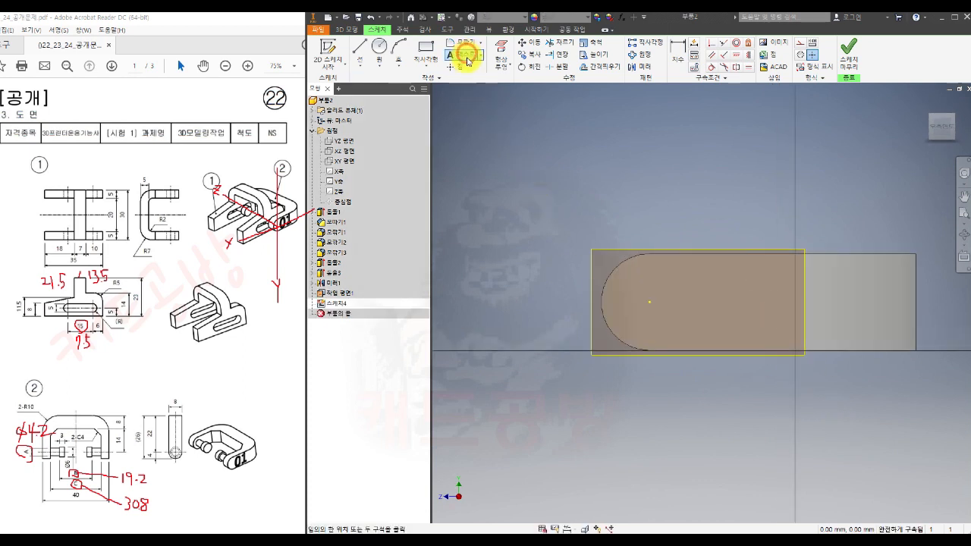
left_click(681, 301)
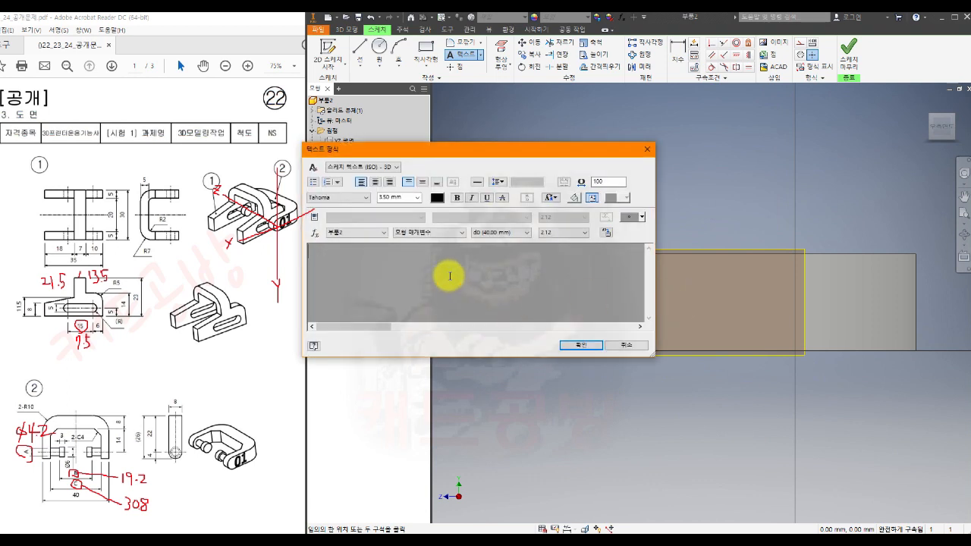
type("01")
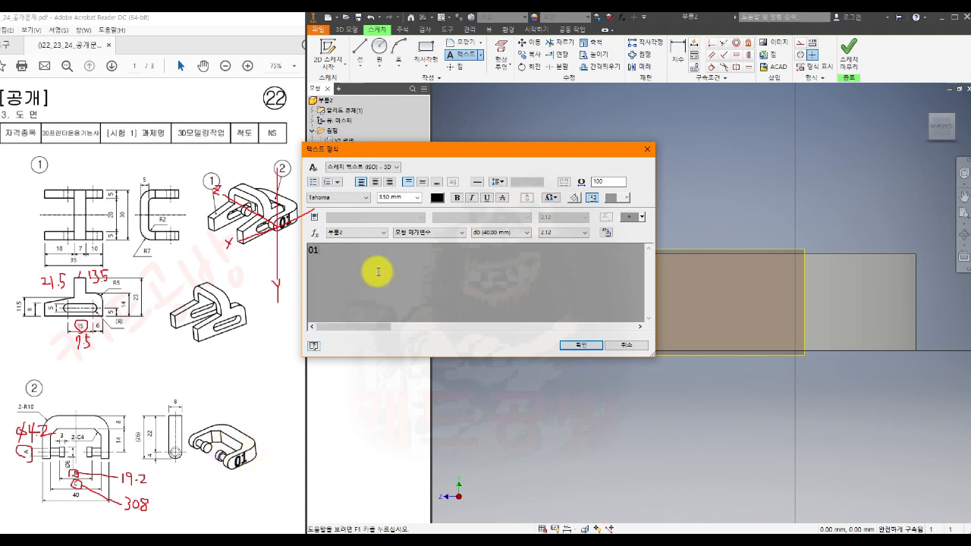
left_click(321, 251)
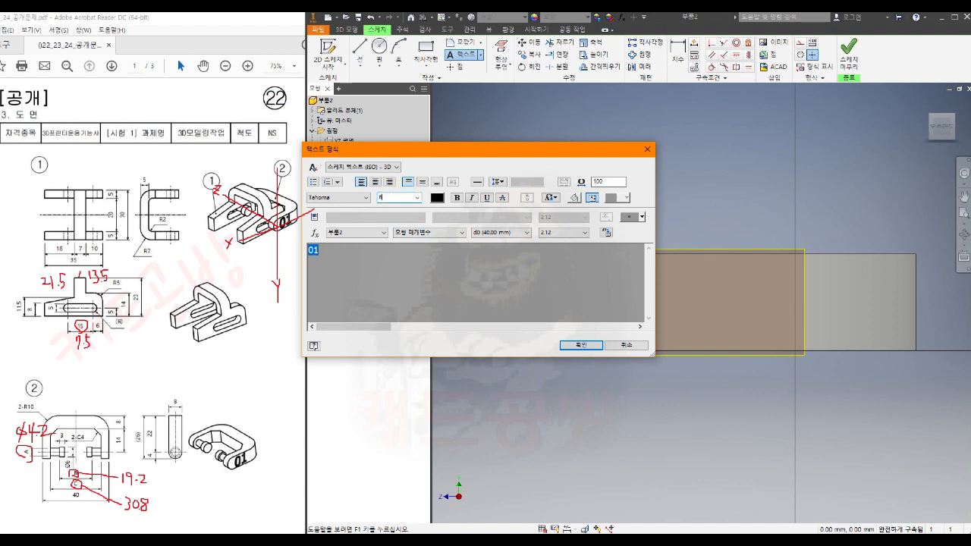
left_click(576, 345)
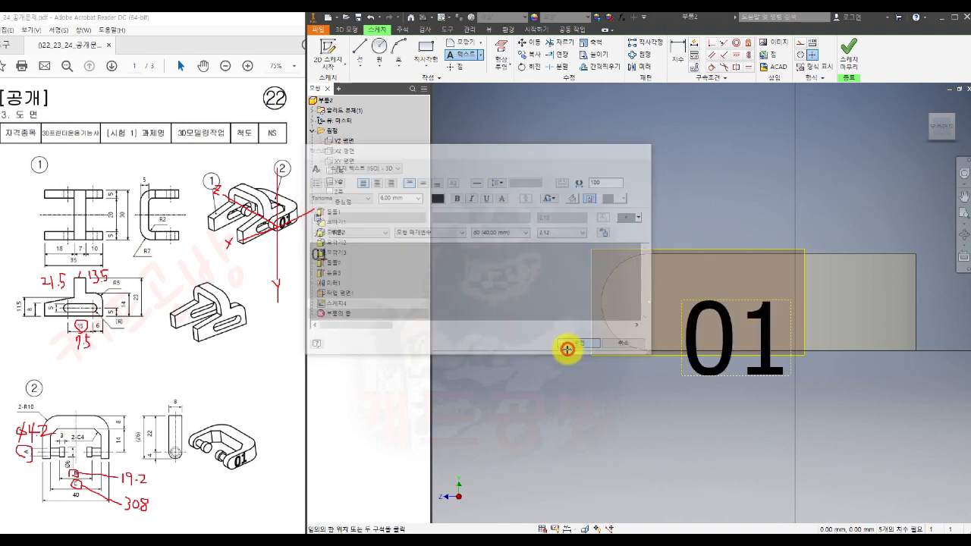
key("Escape")
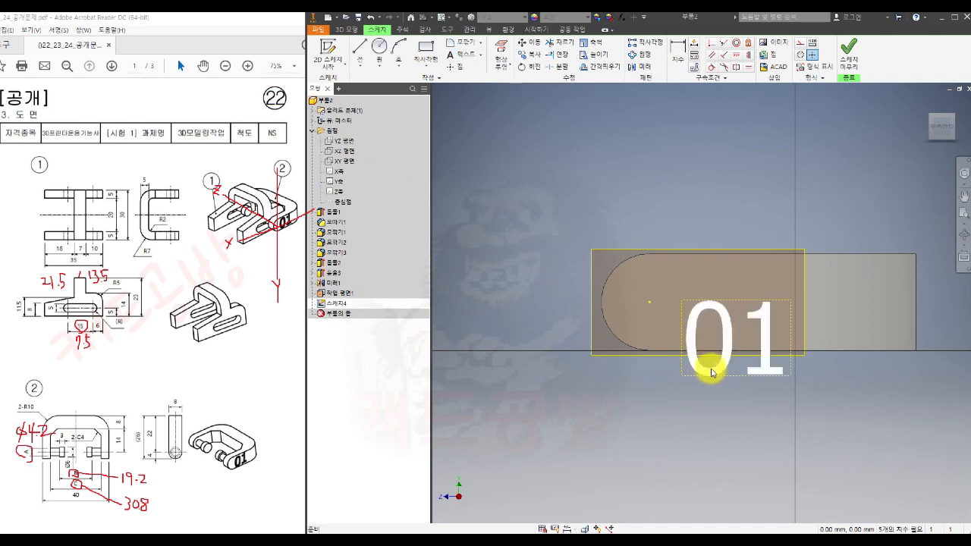
mouse_move(717, 372)
left_mouse_down()
mouse_move(682, 351)
mouse_move(671, 332)
mouse_move(684, 331)
left_mouse_up()
left_click(848, 58)
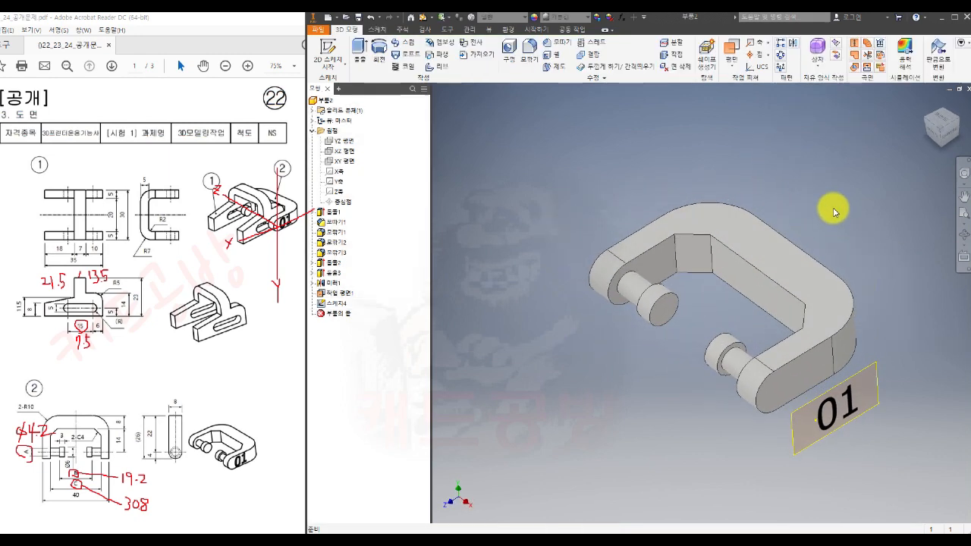
- Engrave the "01" text 1 mm deep into the outer side face of the leg with the Emboss command
left_click(443, 44)
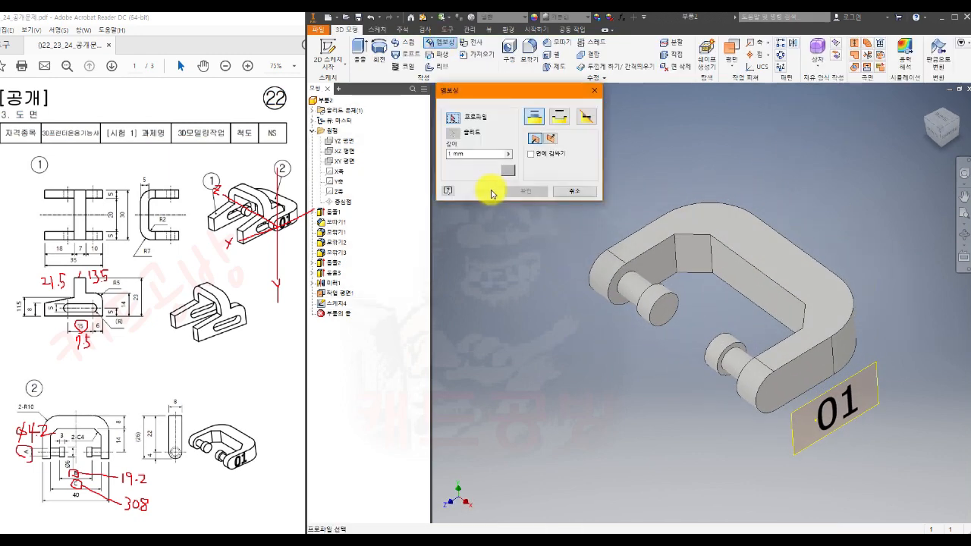
left_click(838, 408)
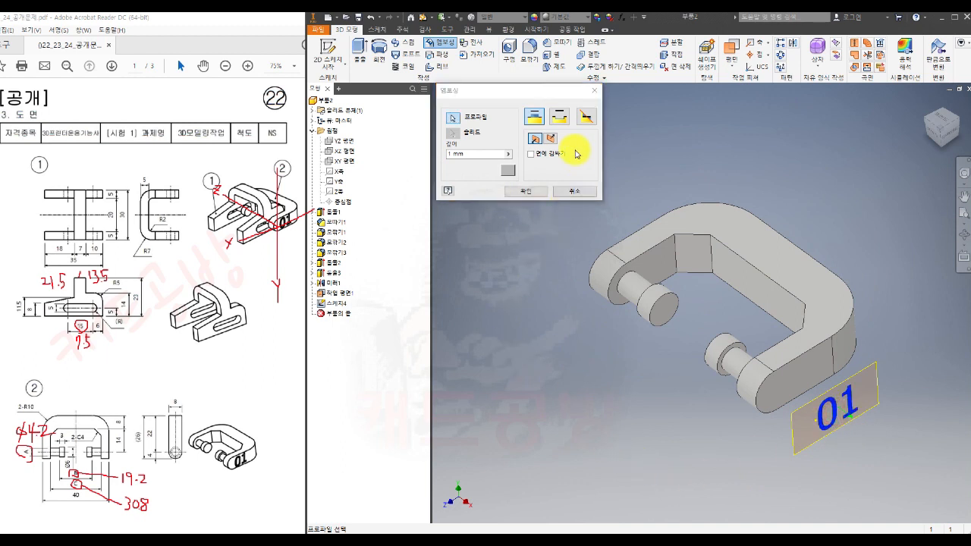
left_click(553, 141)
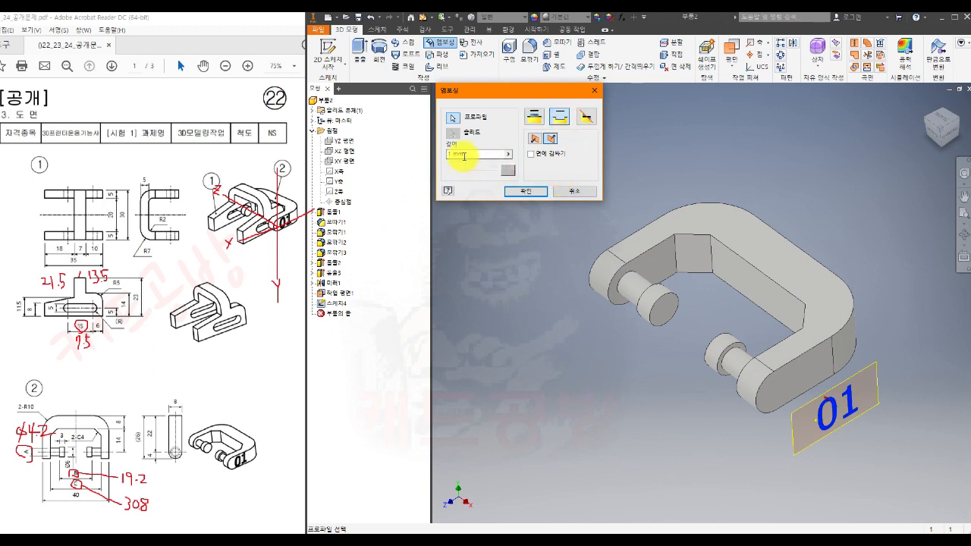
left_click(521, 191)
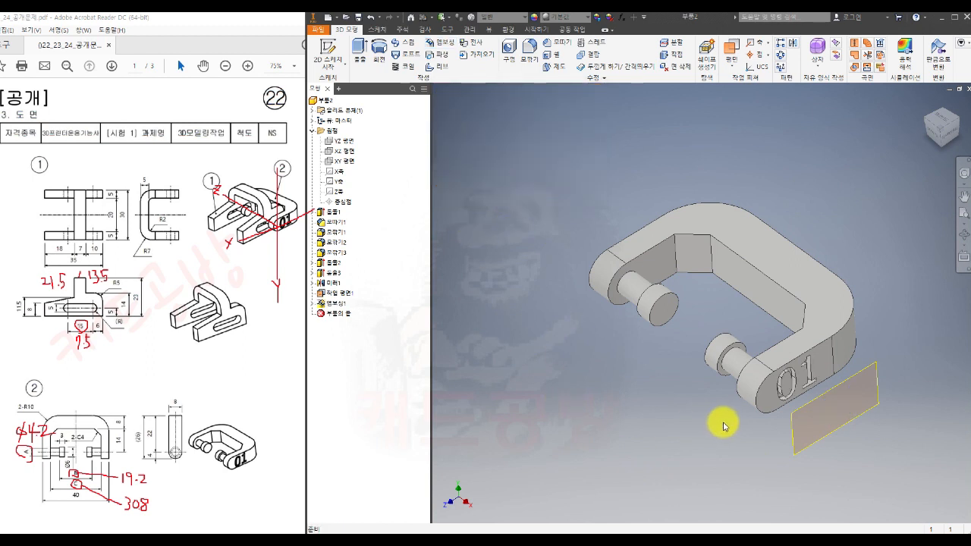
- Hide the offset work plane used for the engraved text
right_click(351, 294)
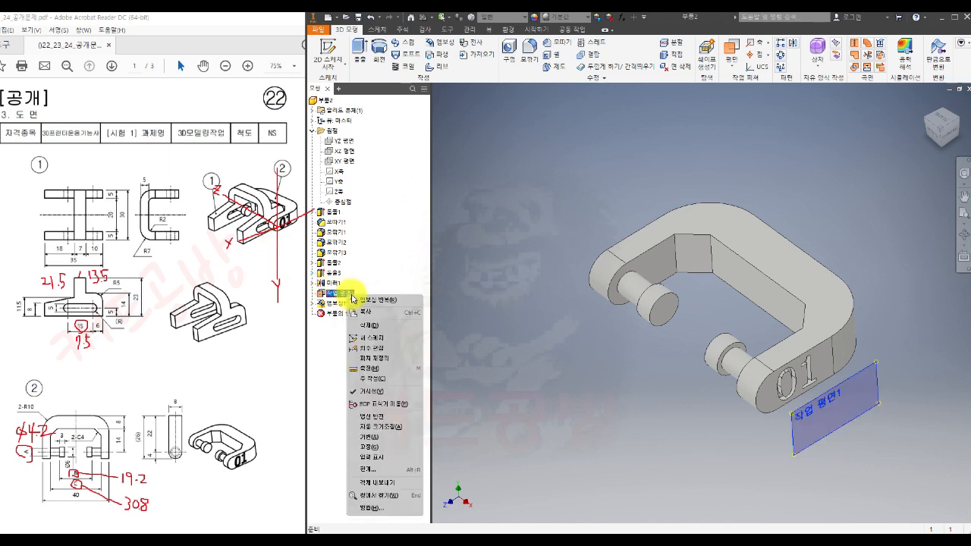
left_click(364, 392)
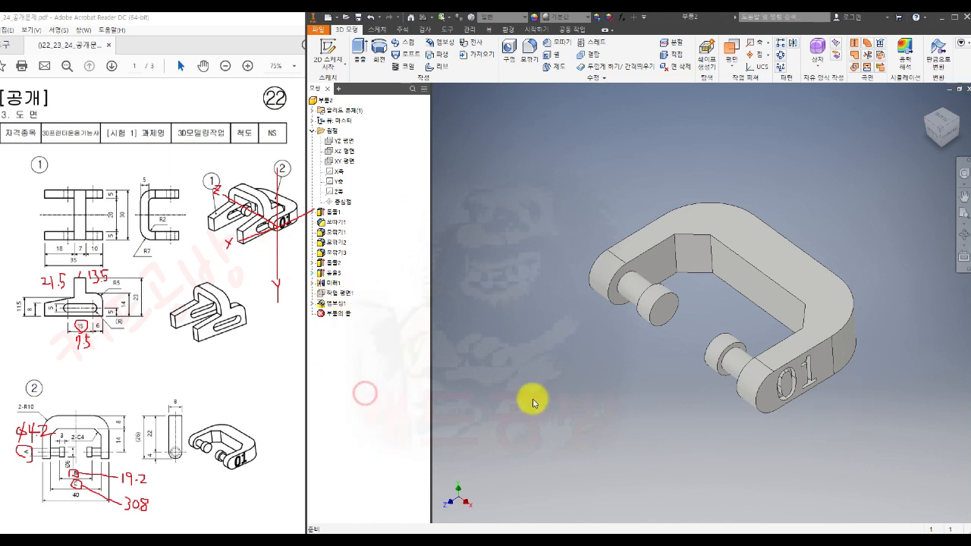
scroll(742, 315, "up", 3)
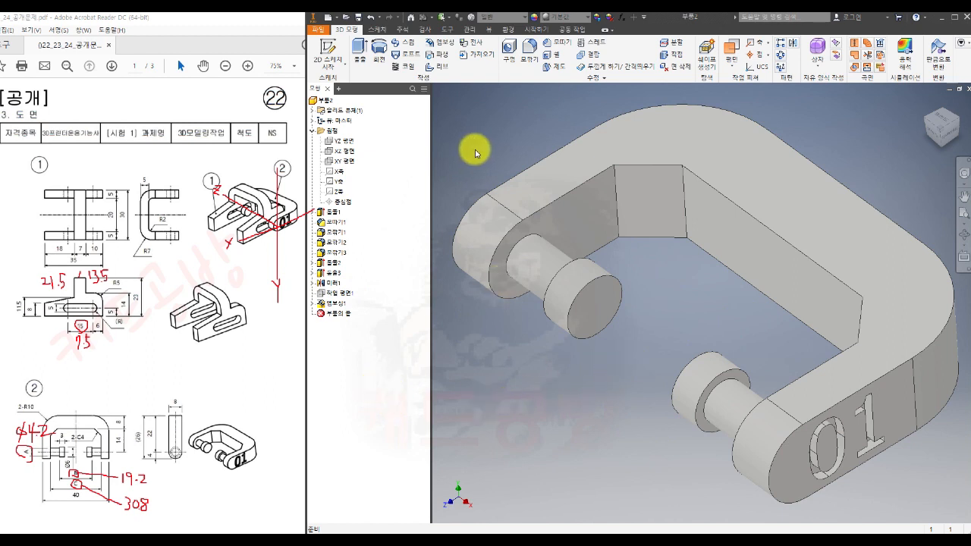
scroll(508, 148, "down", 4)
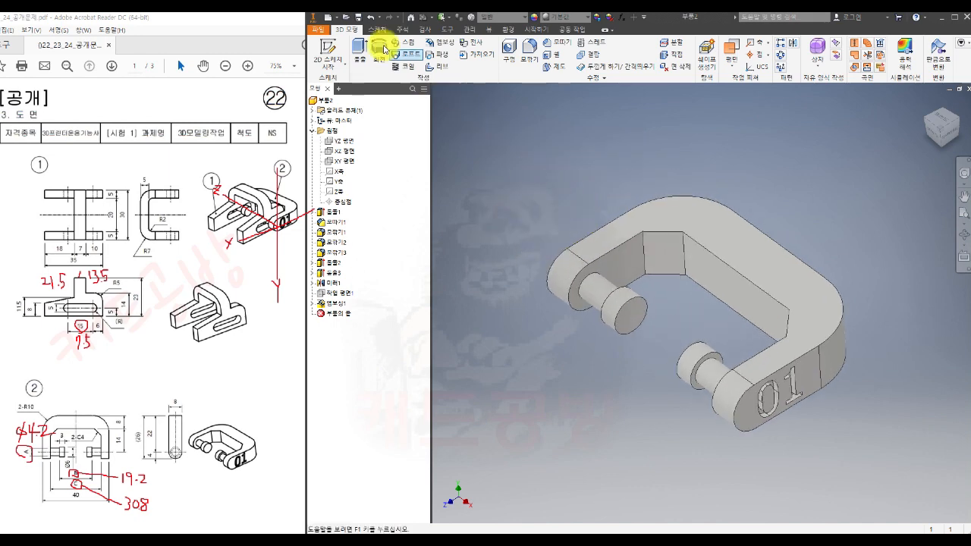
- Save the part as 부품2.ipt in folder 22 and close it
left_click(359, 20)
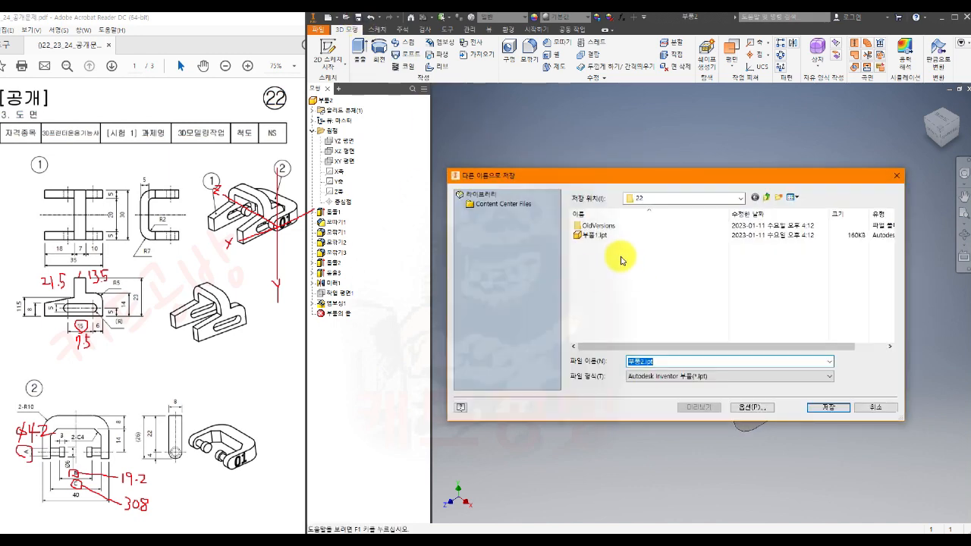
left_click(827, 408)
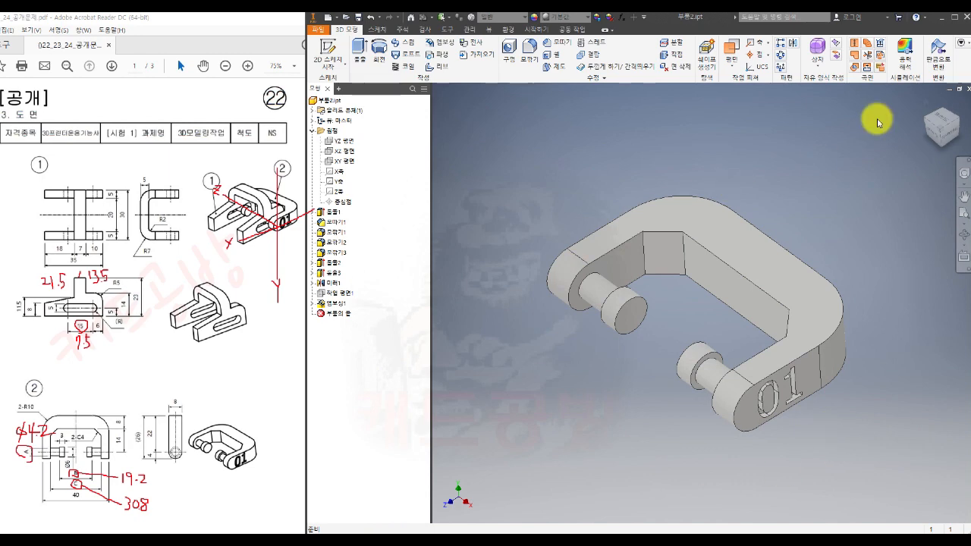
left_click(966, 90)
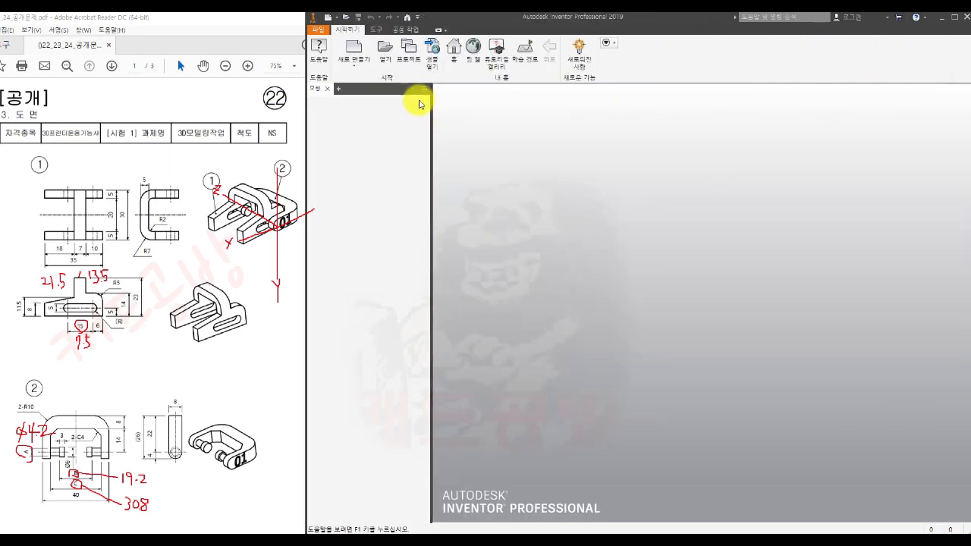
- Create a new assembly from the SM templates.iam template
left_click(355, 48)
left_click(599, 273)
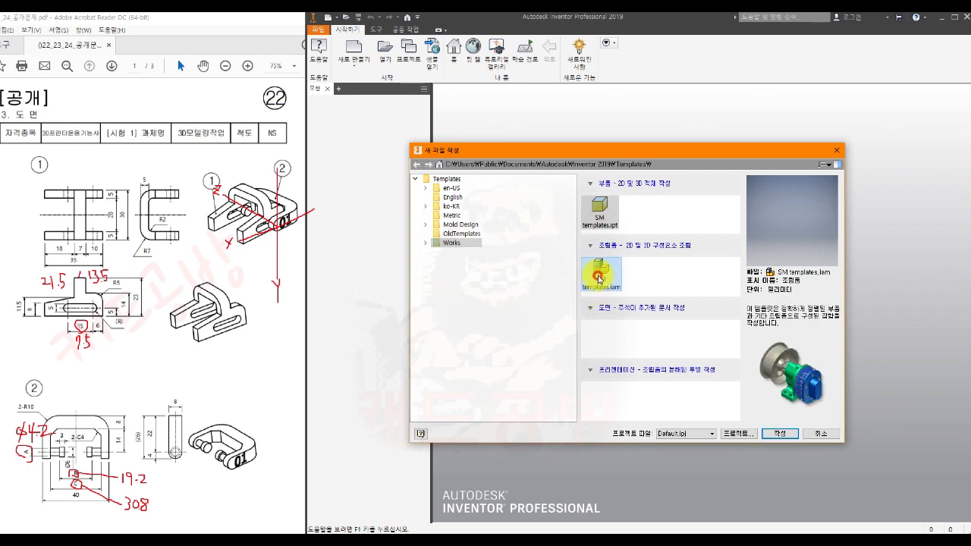
left_click(783, 434)
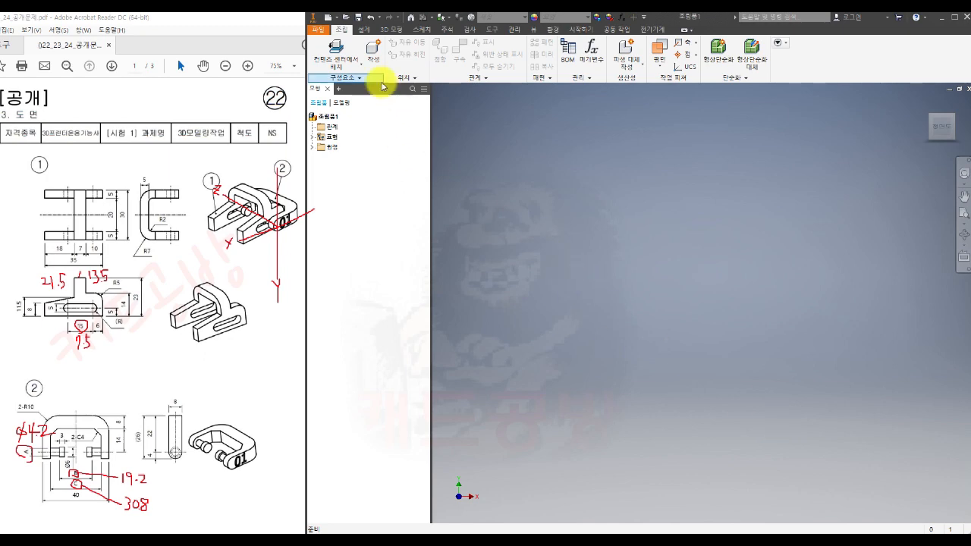
- Place one instance of 부품1.ipt grounded at the assembly origin and show the home view
left_click(358, 64)
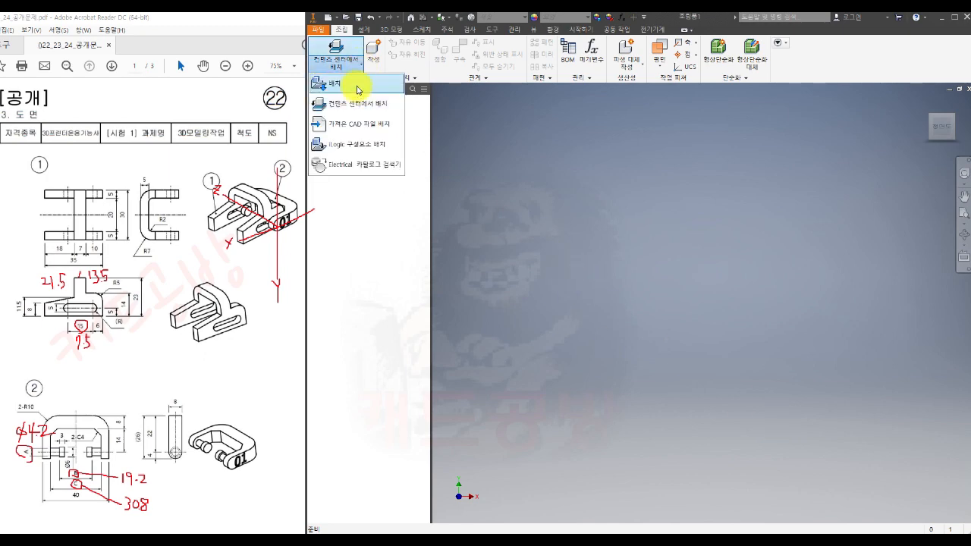
left_click(358, 90)
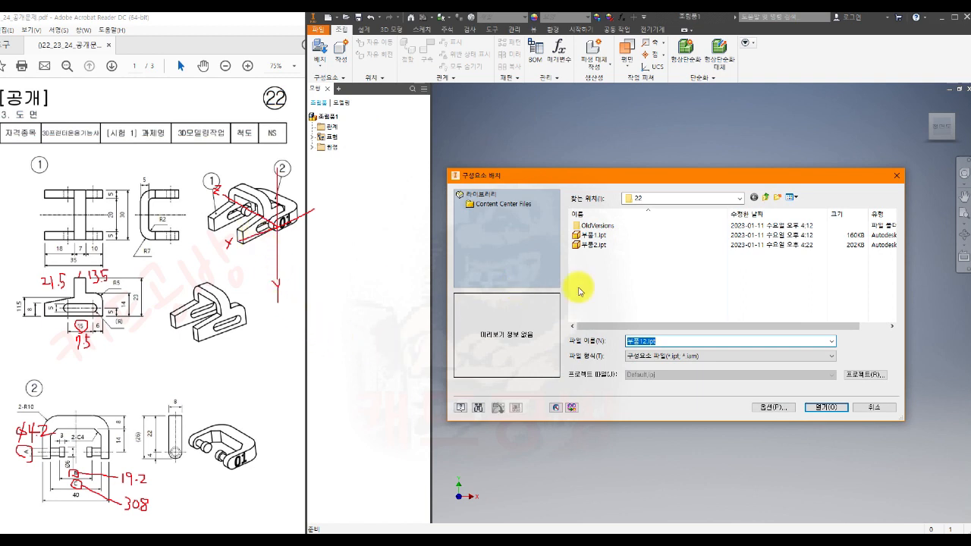
left_click(599, 235)
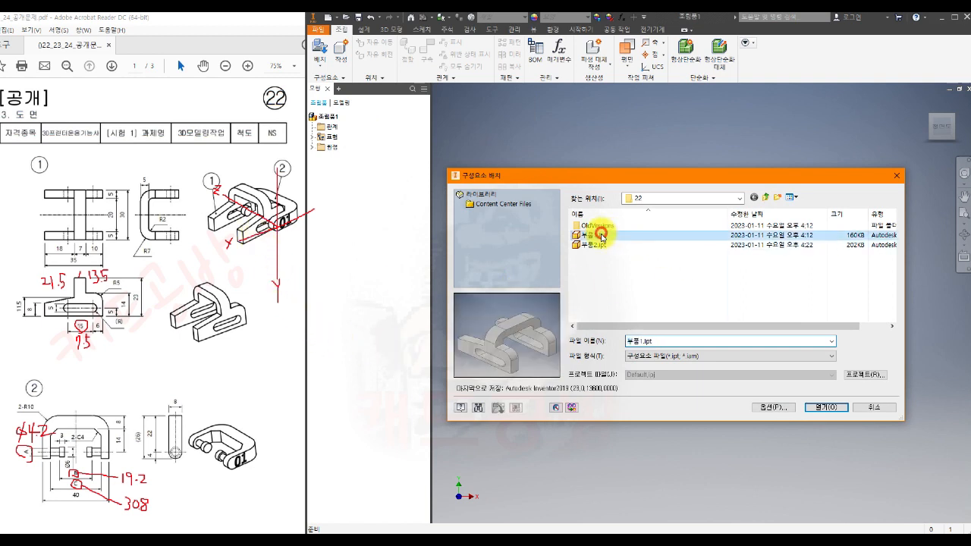
left_click(820, 407)
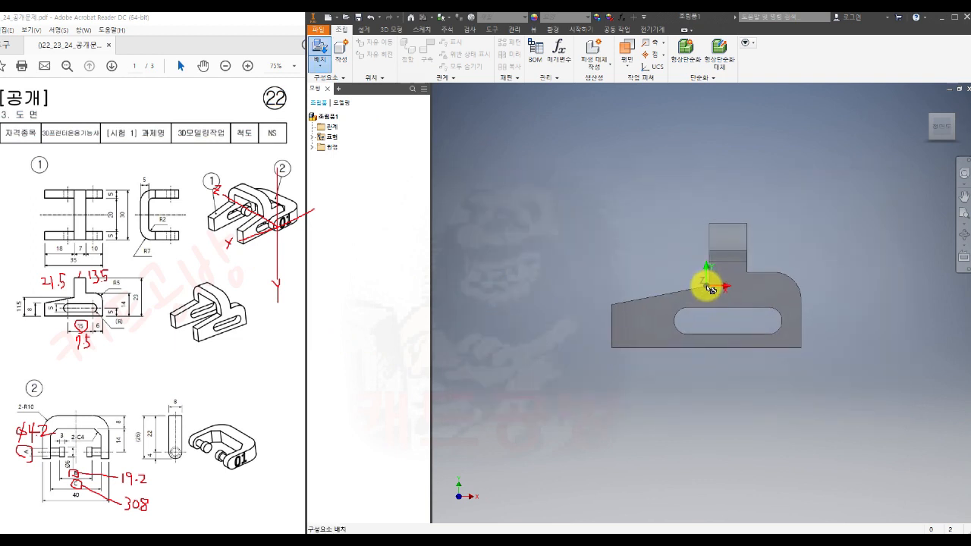
right_click(708, 287)
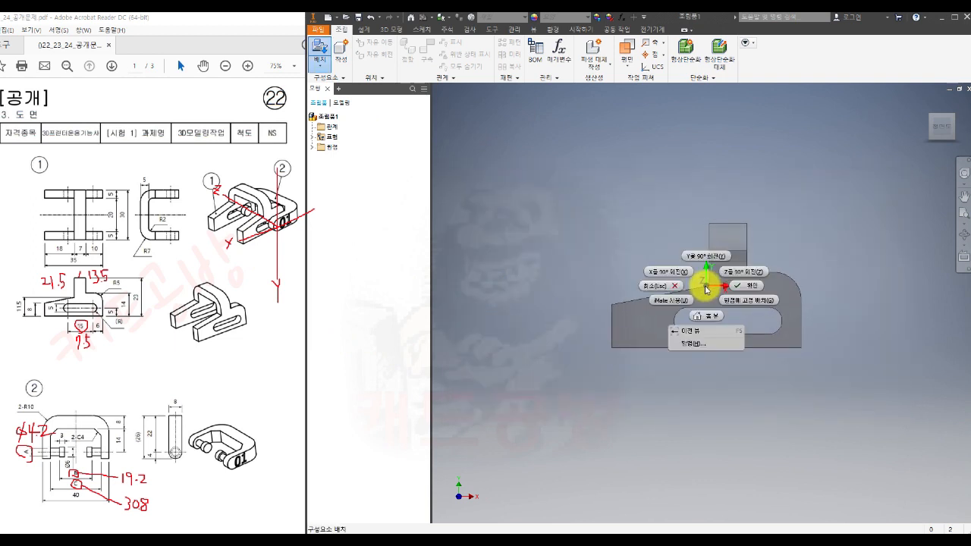
left_click(740, 304)
key("F6")
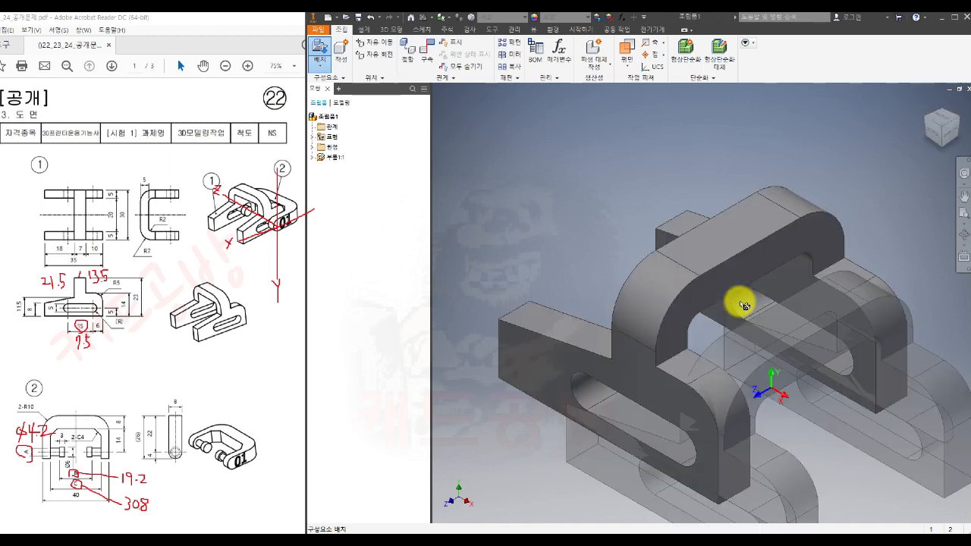
key("Escape")
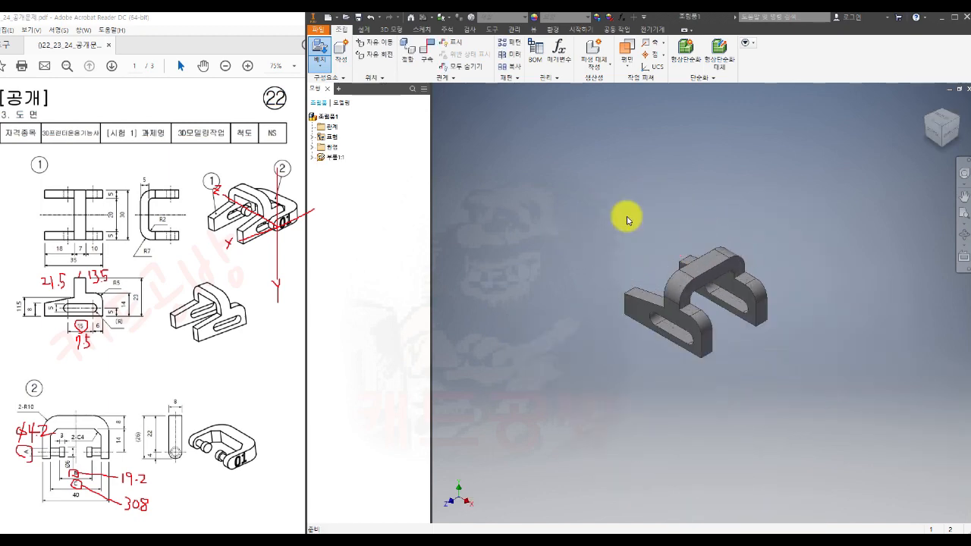
- Place one instance of 부품2.ipt beside the grounded slotted part and dismiss the advertisement popup
left_click(321, 50)
left_click(591, 245)
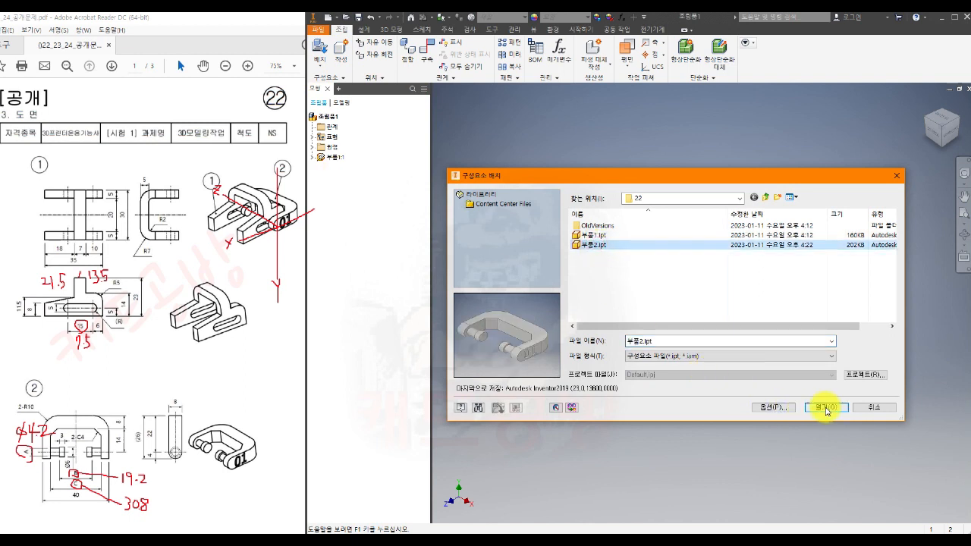
left_click(825, 408)
left_click(847, 300)
key("Escape")
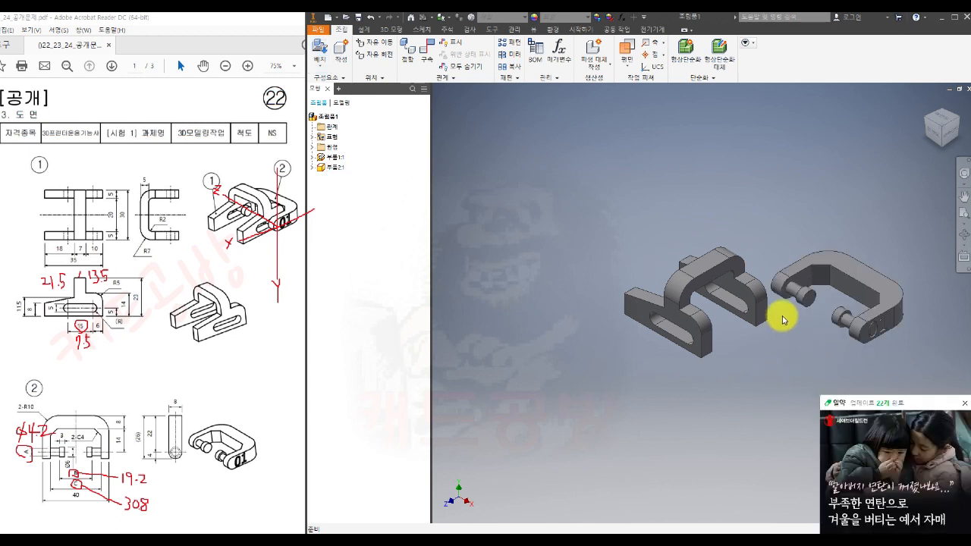
left_click(964, 403)
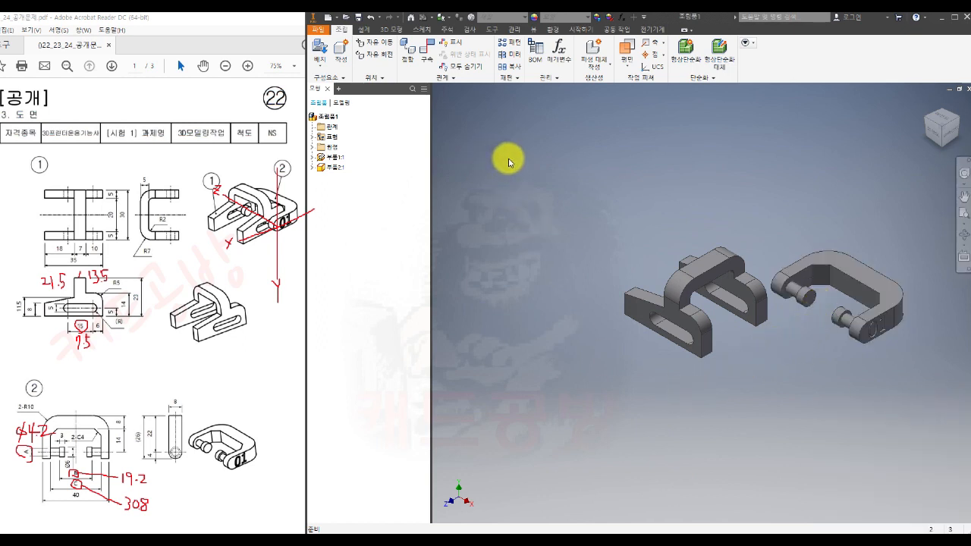
- Free-rotate the U-shaped part so its open pin end points toward the slotted part and the engraved leg faces the front
left_click(377, 58)
left_click(866, 275)
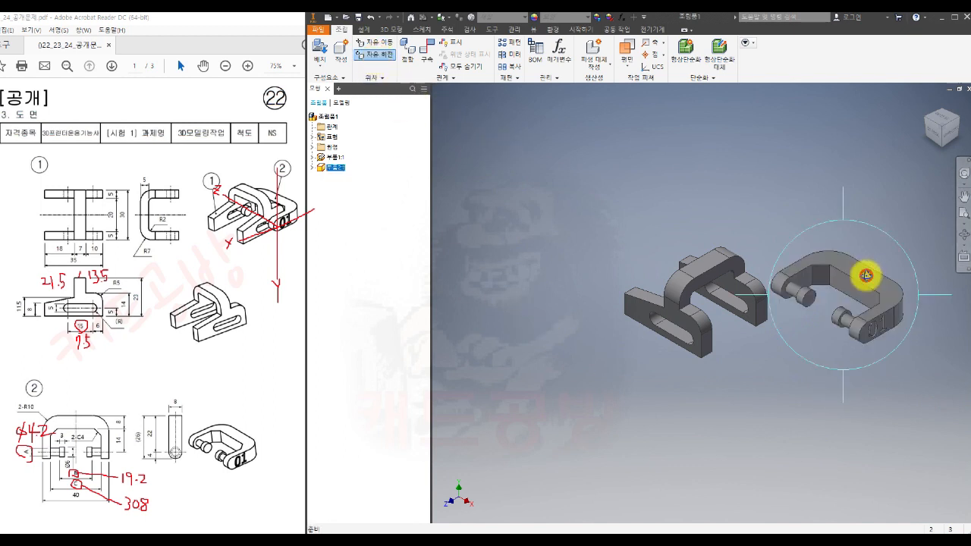
mouse_move(880, 290)
left_mouse_down()
mouse_move(867, 304)
mouse_move(823, 280)
mouse_move(843, 241)
mouse_move(780, 243)
mouse_move(754, 282)
mouse_move(872, 286)
left_mouse_up()
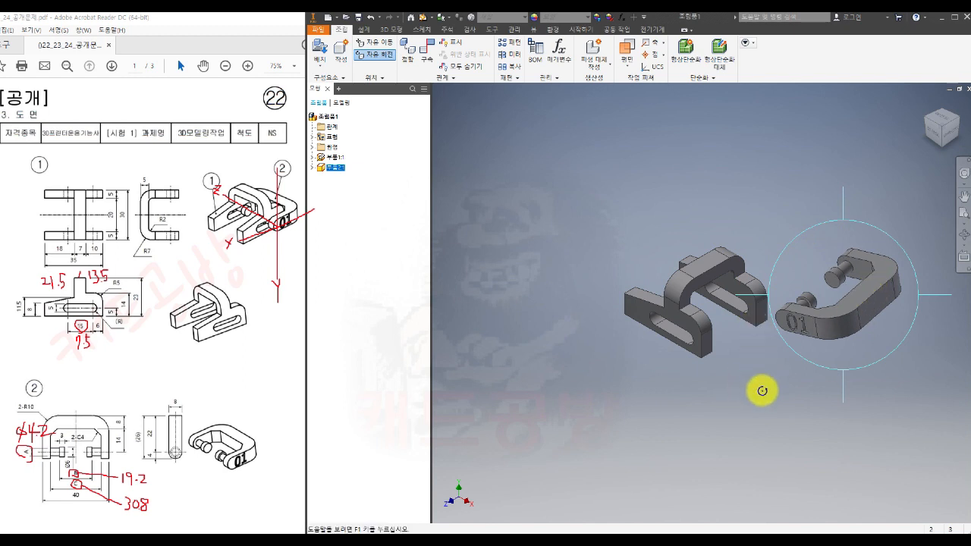
key("Escape")
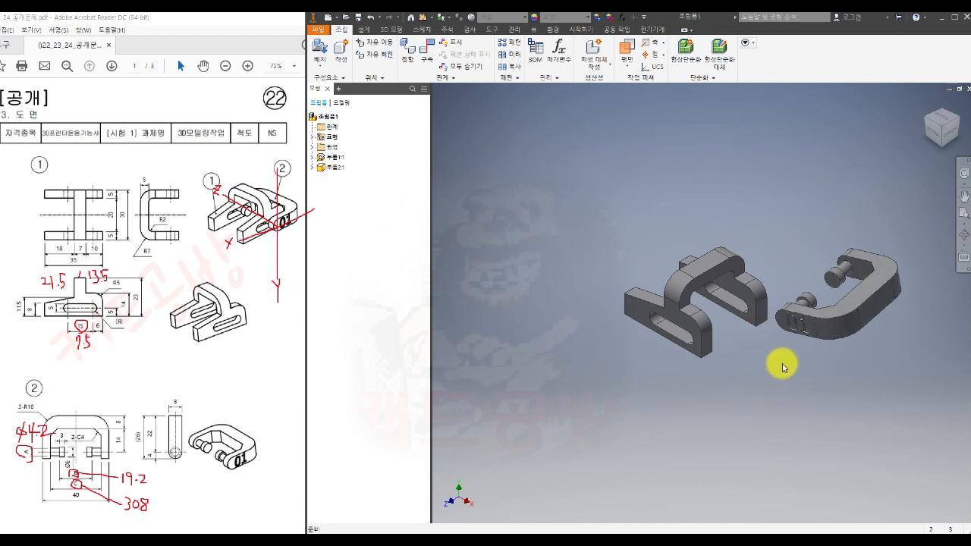
scroll(783, 368, "up", 4)
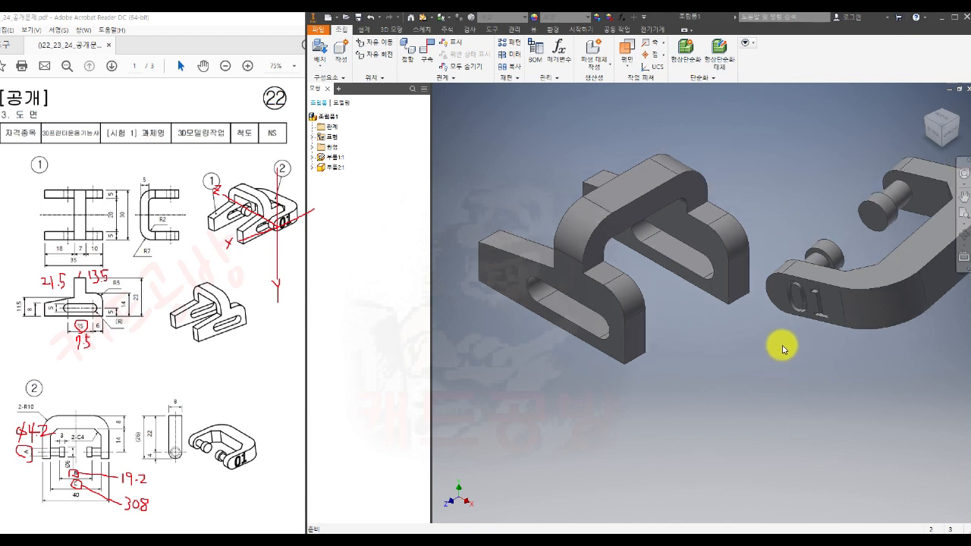
- Mate the U-shaped part's pin axis to the axis of the slot's rounded end, using the aligned solution and 0 mm offset
left_click(674, 266)
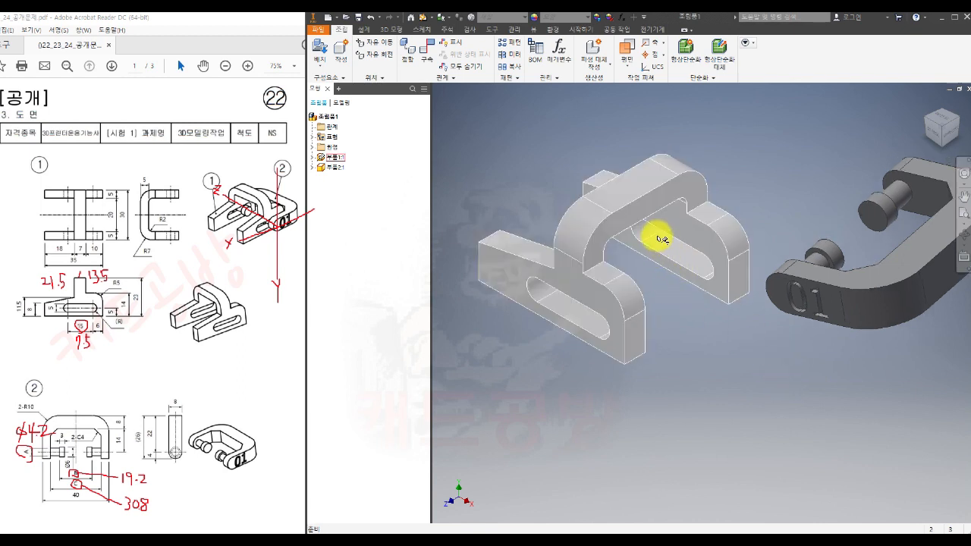
left_click(796, 316)
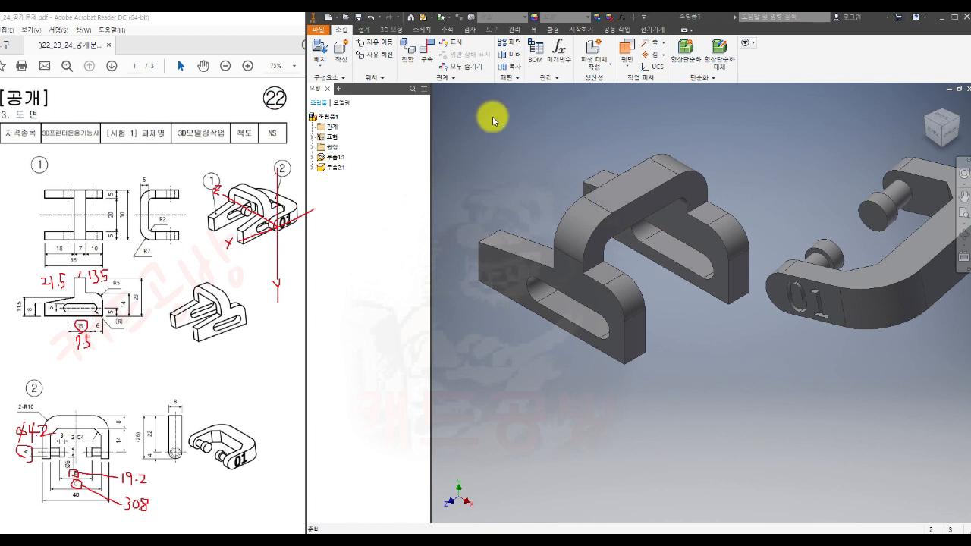
left_click(426, 52)
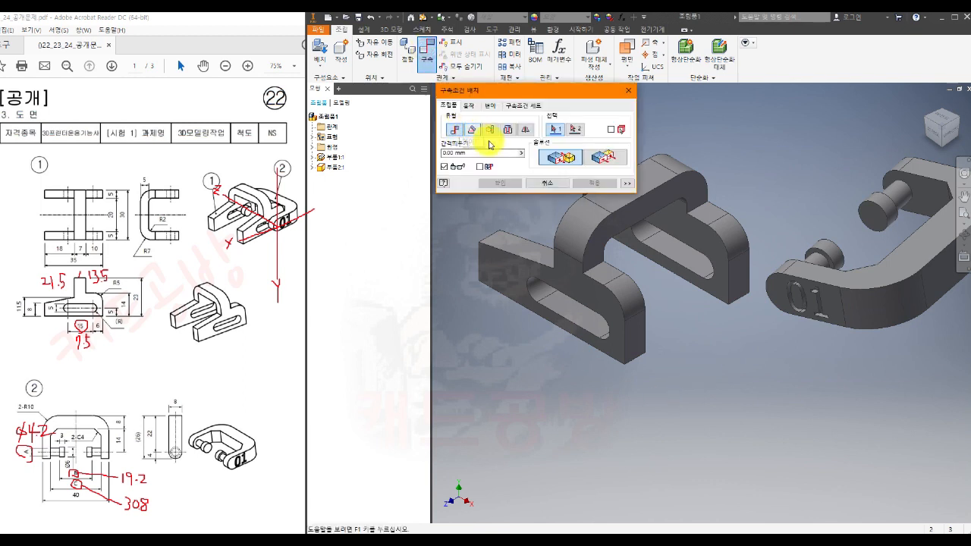
left_click(900, 195)
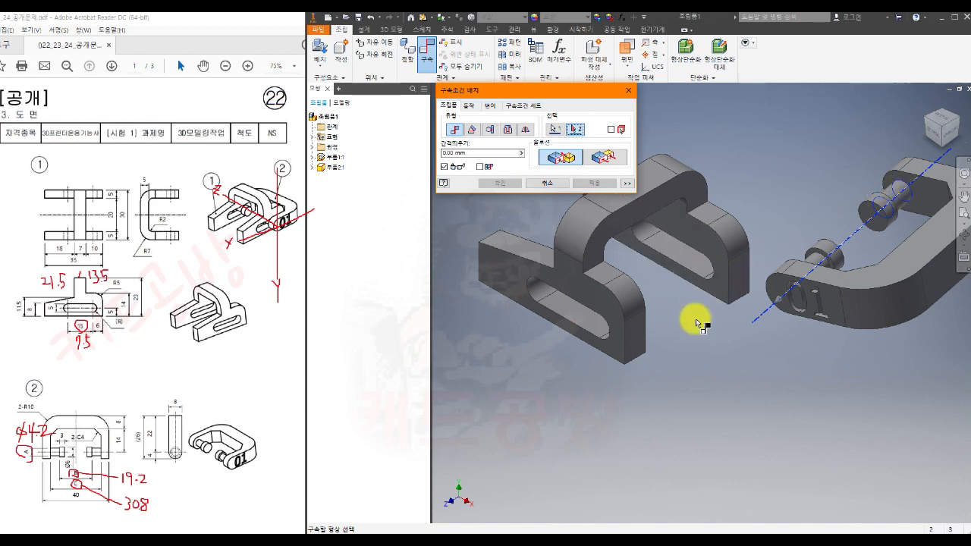
middle_click_drag(689, 336, 660, 297, "shift")
left_click(629, 238)
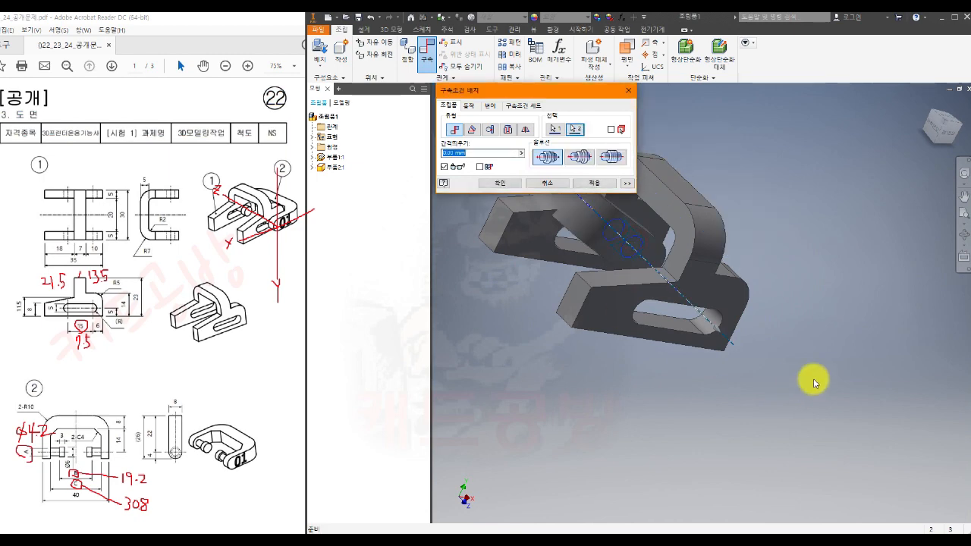
middle_click_drag(790, 371, 664, 374, "shift")
left_click(578, 157)
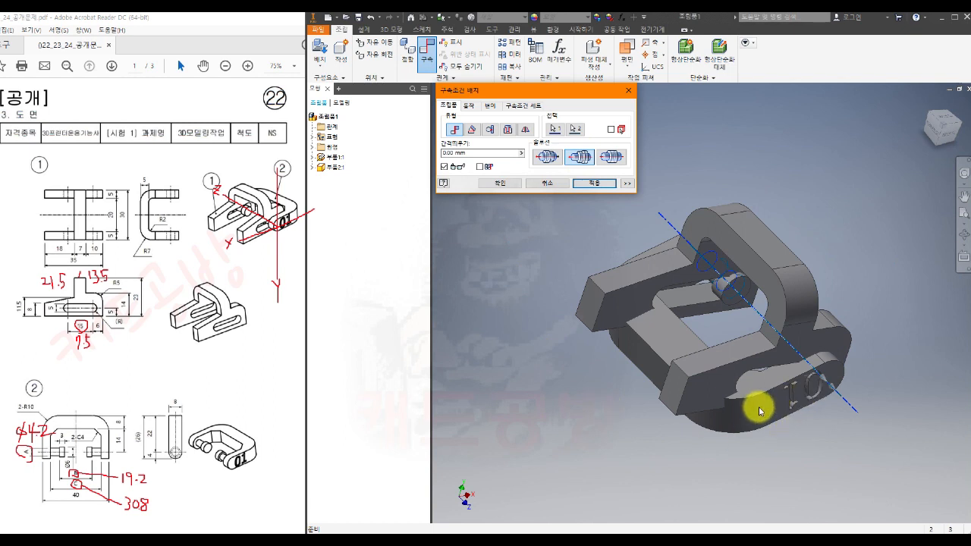
left_click(594, 184)
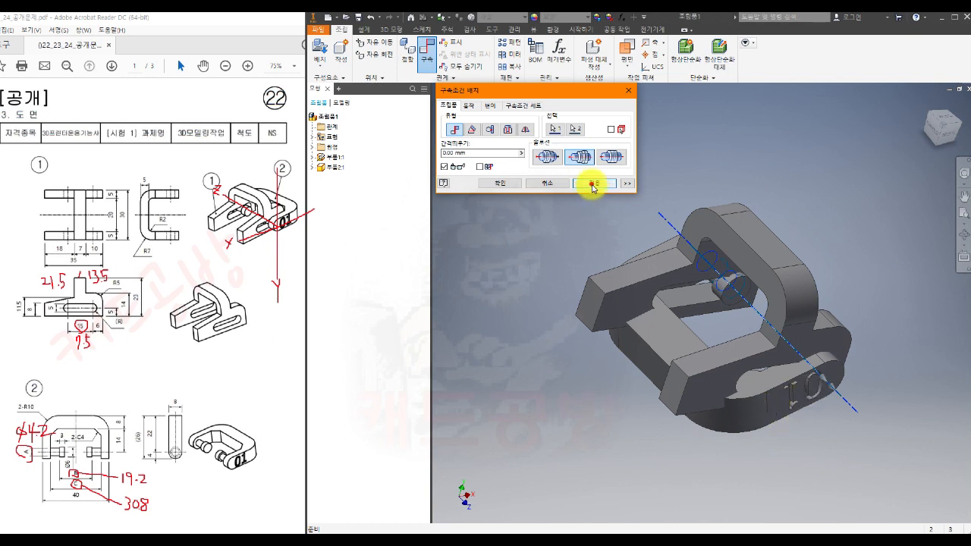
left_click(553, 186)
- Swing the U-shaped part about its pin axis until its closed end rises behind the slotted part's bridge
middle_click_drag(822, 436, 750, 407)
left_click_drag(677, 386, 766, 389)
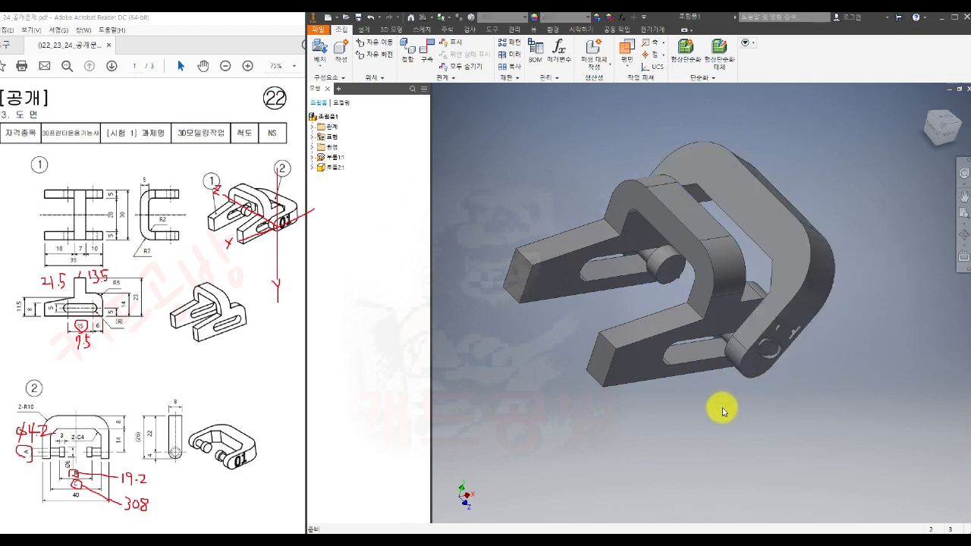
middle_click_drag(692, 401, 725, 424)
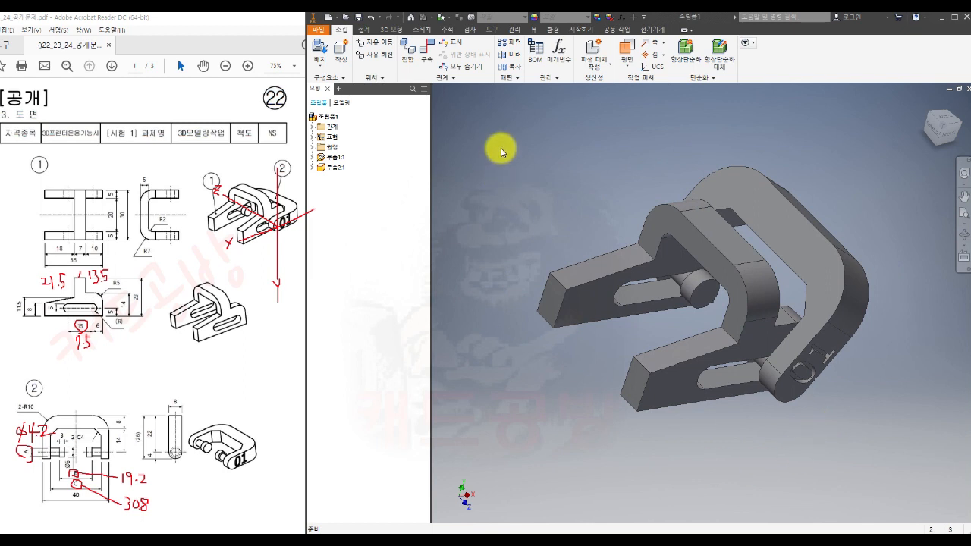
- Constrain the XY origin planes of 부품1 and 부품2 flush with 0 mm offset
left_click(429, 53)
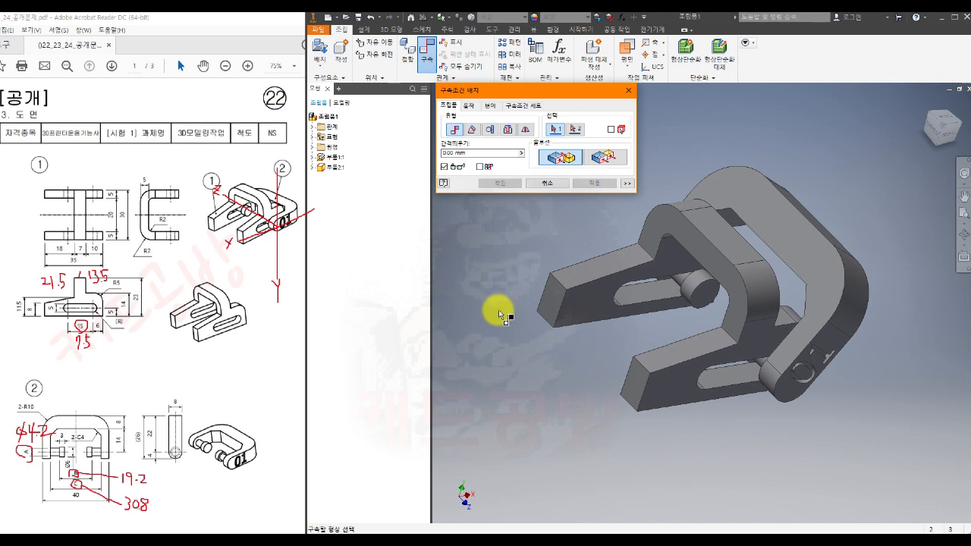
middle_click_drag(500, 307, 844, 190, "shift")
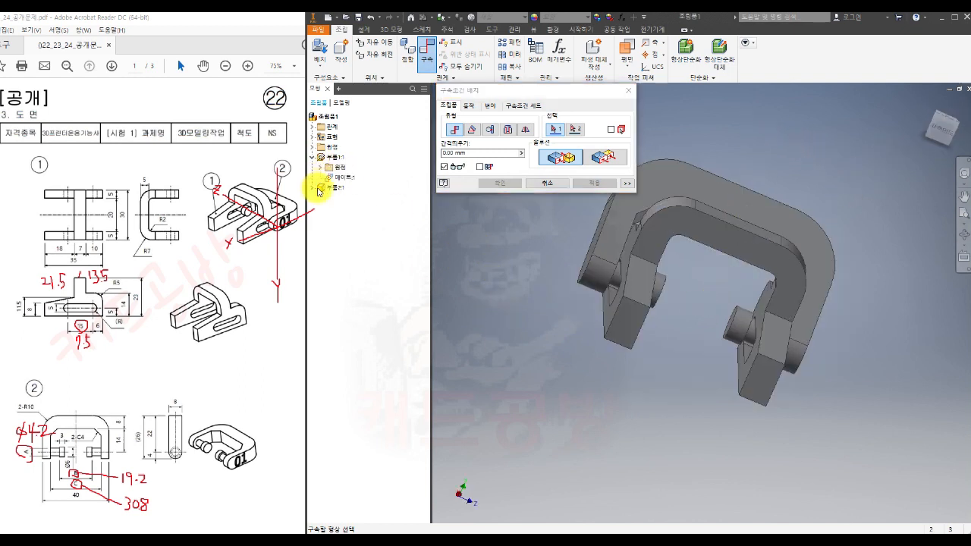
left_click(319, 198)
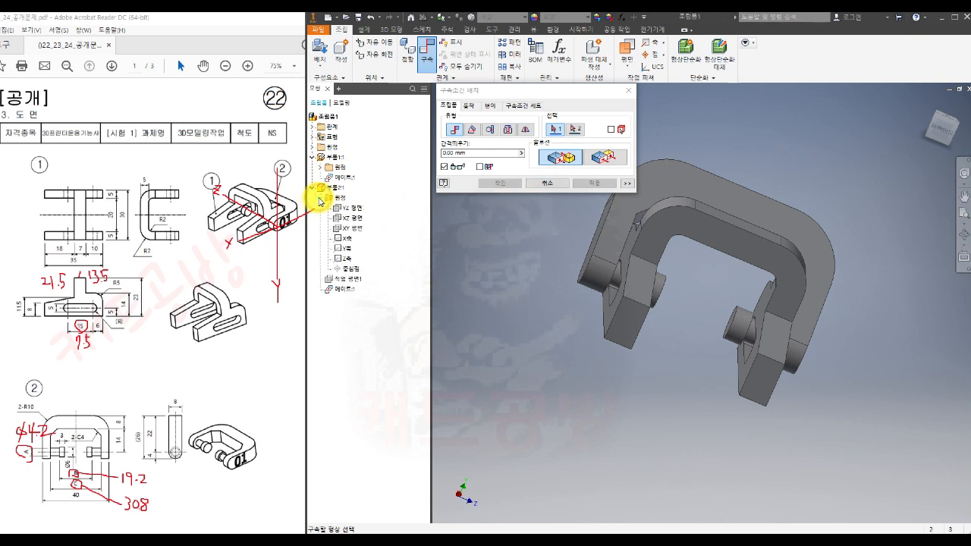
left_click(320, 168)
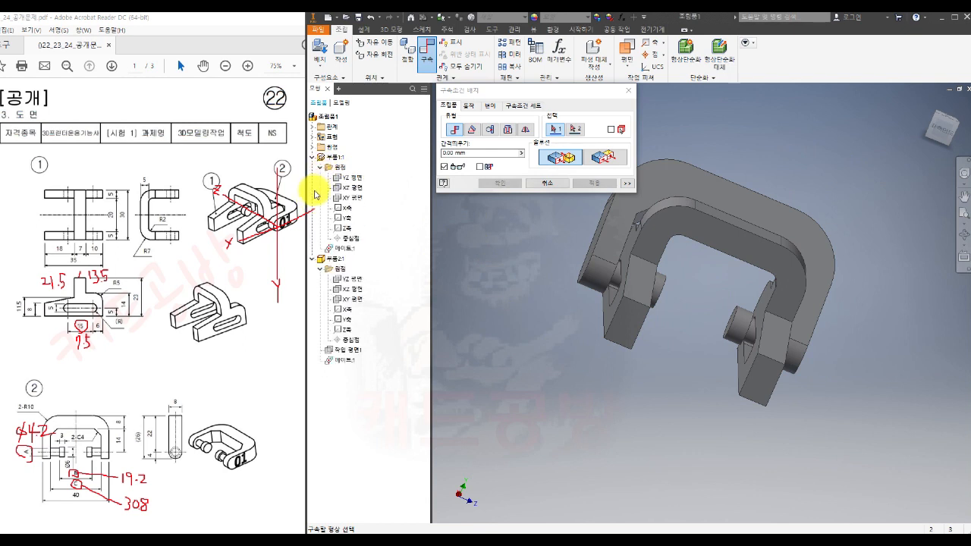
left_click(357, 204)
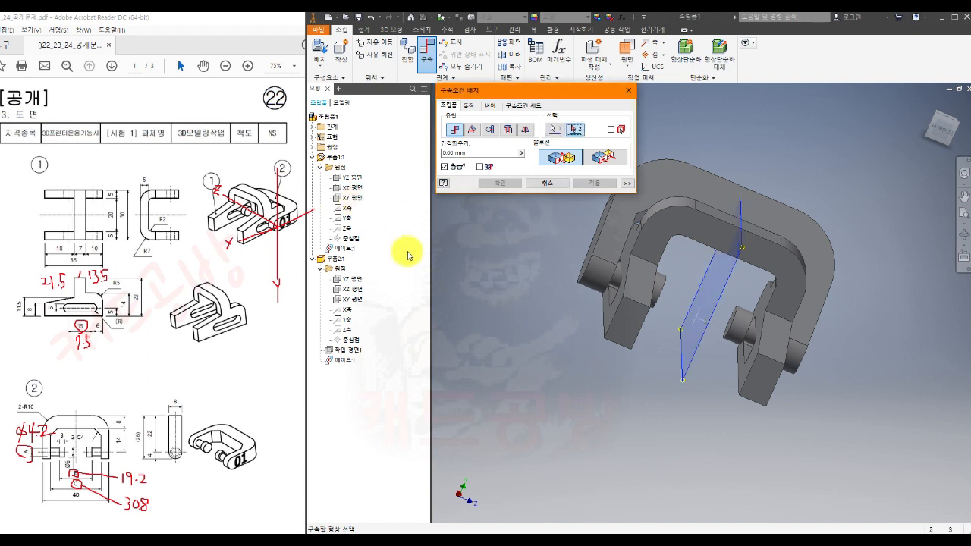
left_click(353, 301)
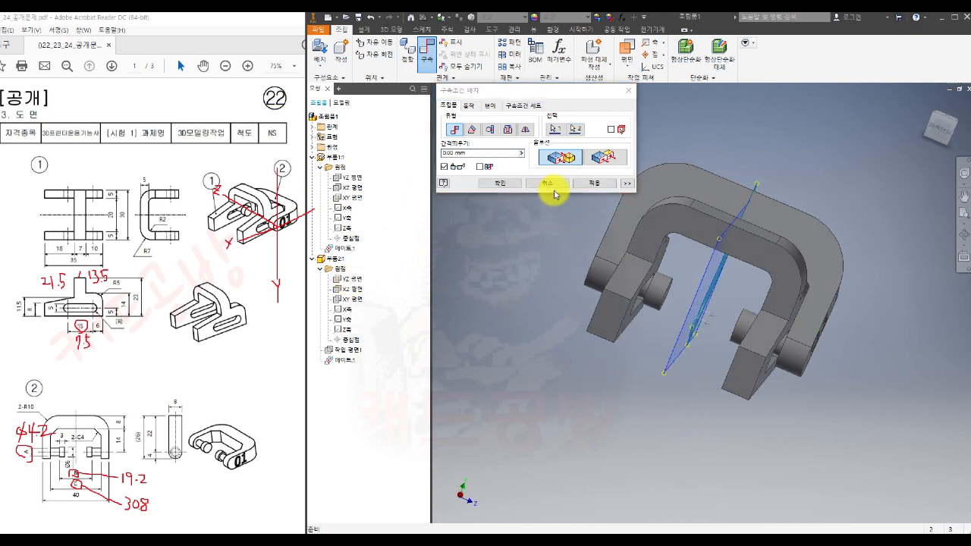
mouse_move(635, 431)
middle_mouse_down("shift")
mouse_move(626, 416)
mouse_move(626, 428)
middle_mouse_up("shift")
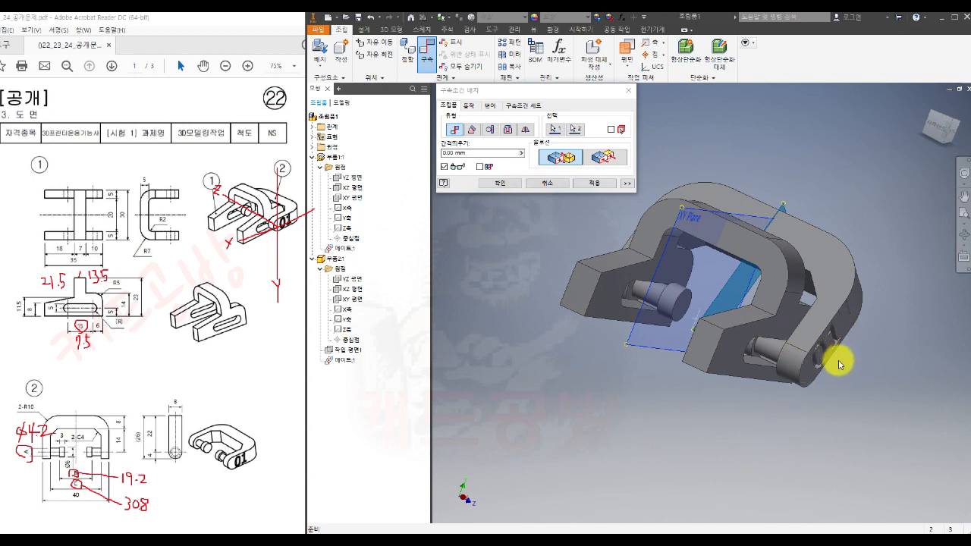
left_click(612, 160)
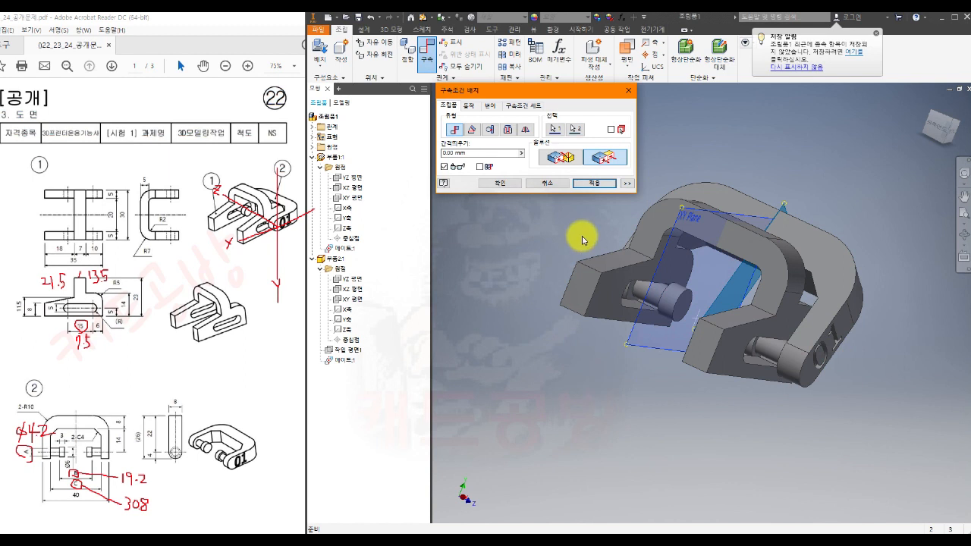
left_click(595, 184)
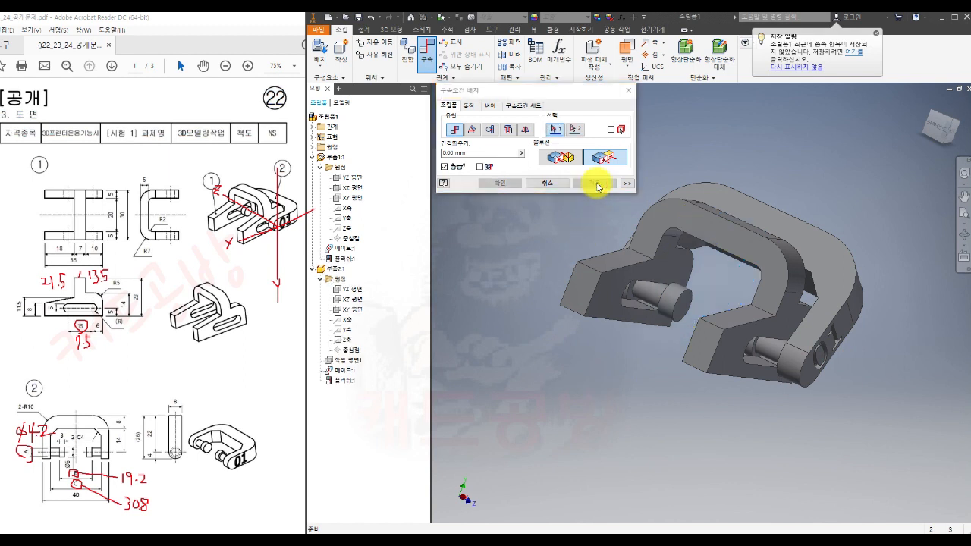
- Switch to the front view and swing the U-shaped part down until its engraved leg lies horizontal
middle_click_drag(784, 443, 715, 416, "shift")
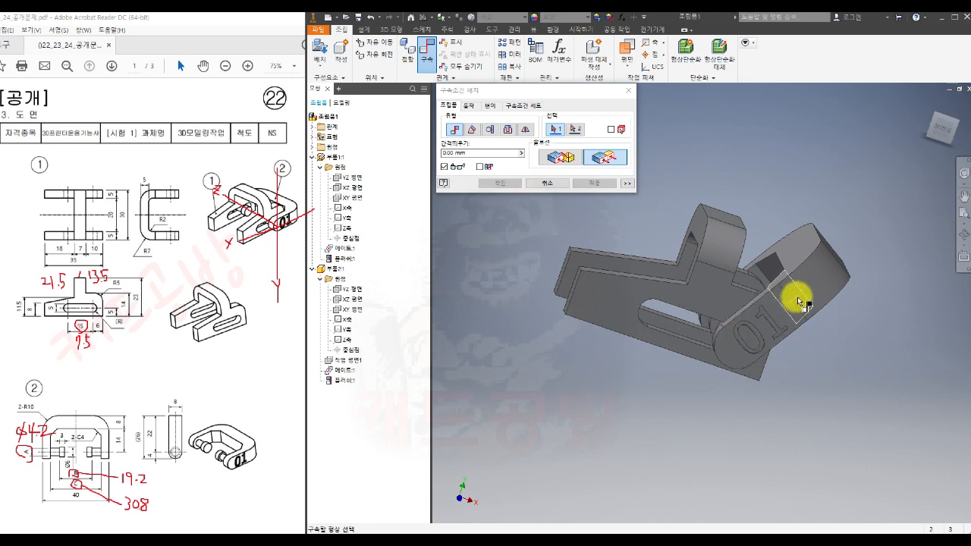
left_click(940, 125)
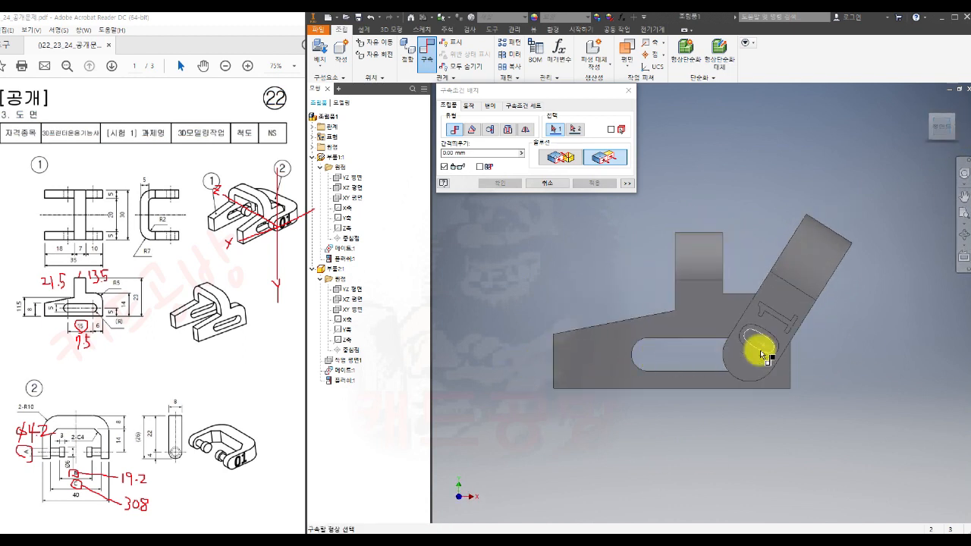
left_click(550, 189)
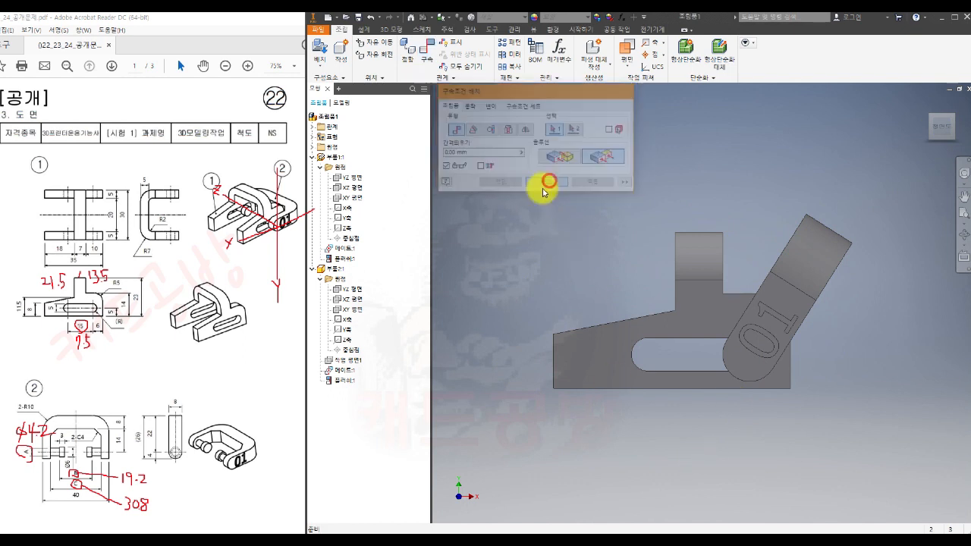
left_click_drag(762, 216, 857, 345)
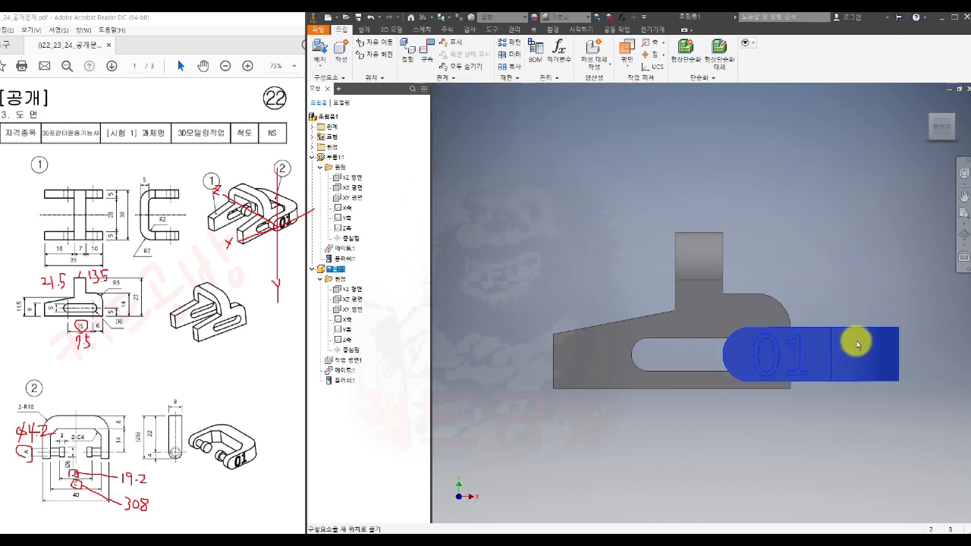
left_click(847, 260)
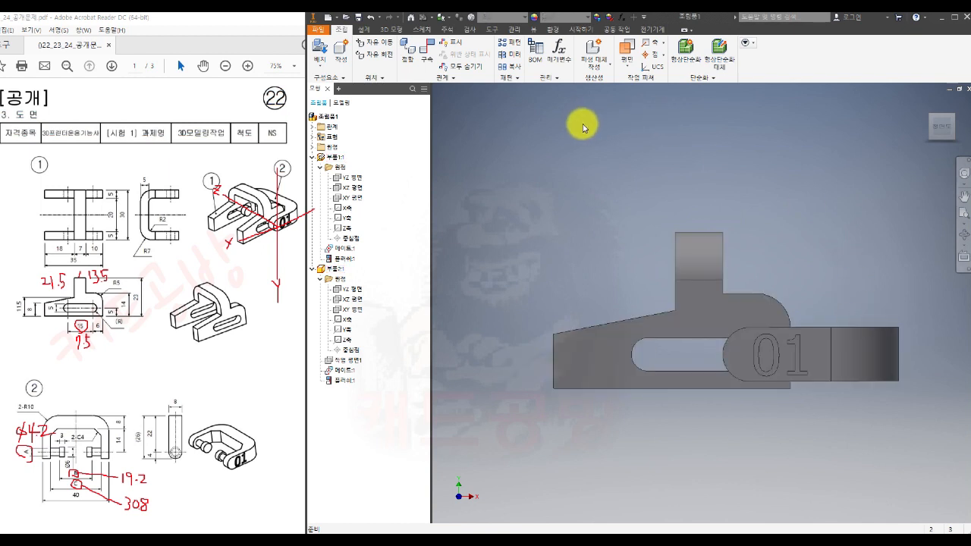
- Constrain the XZ origin planes of 부품1 and 부품2 flush with 0 mm offset, and finish constraining
left_click(425, 52)
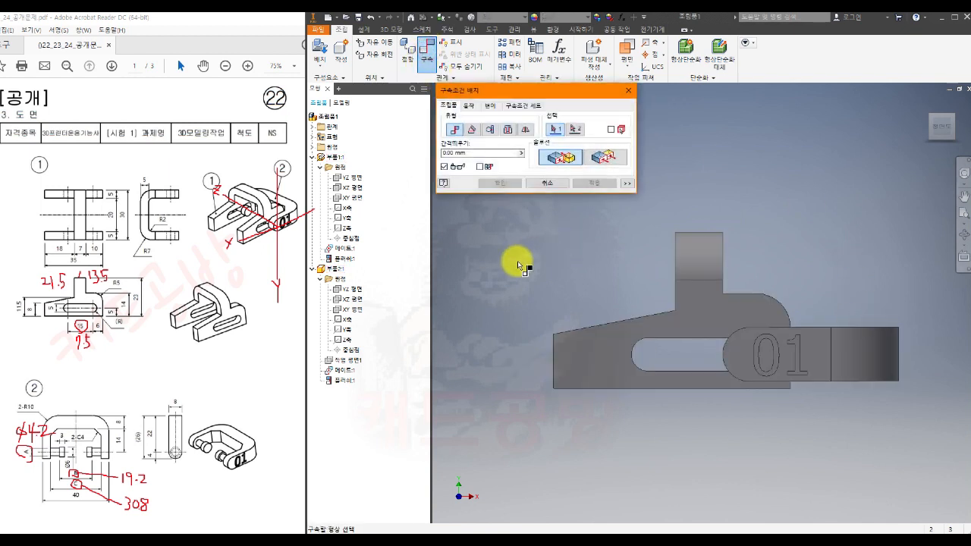
left_click(355, 187)
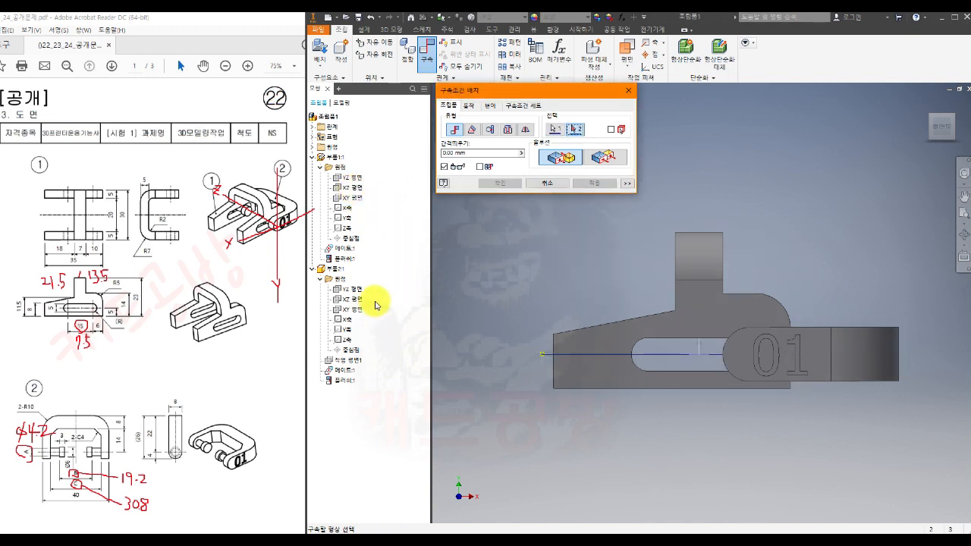
left_click(352, 302)
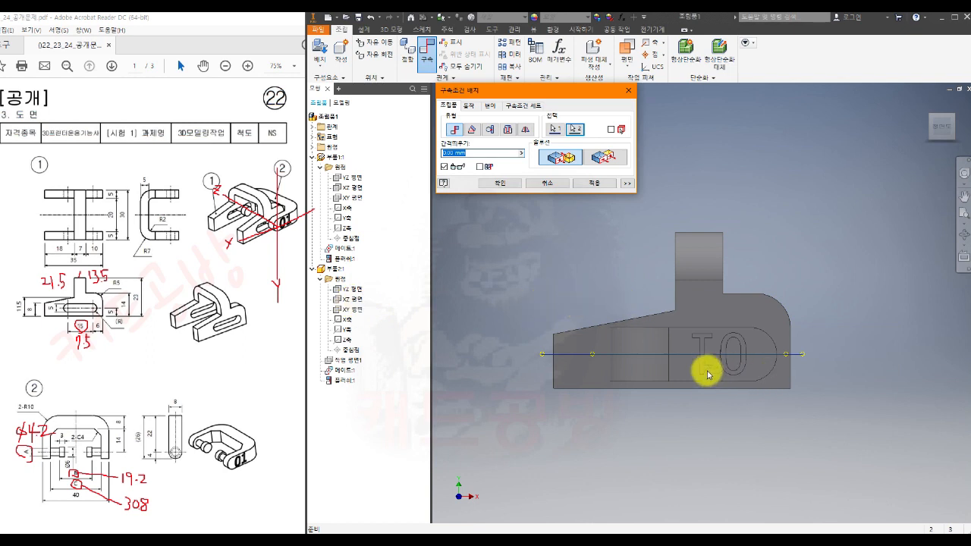
left_click(615, 157)
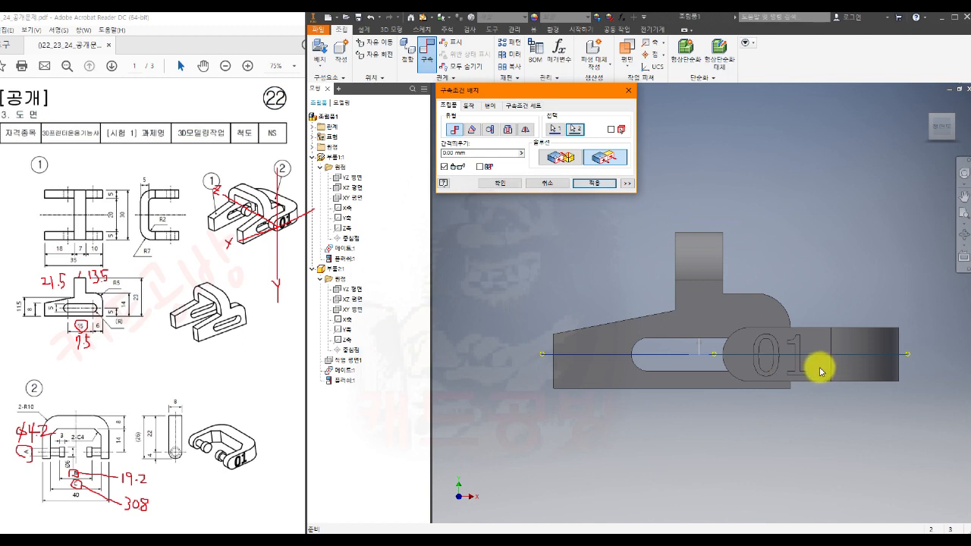
left_click(597, 184)
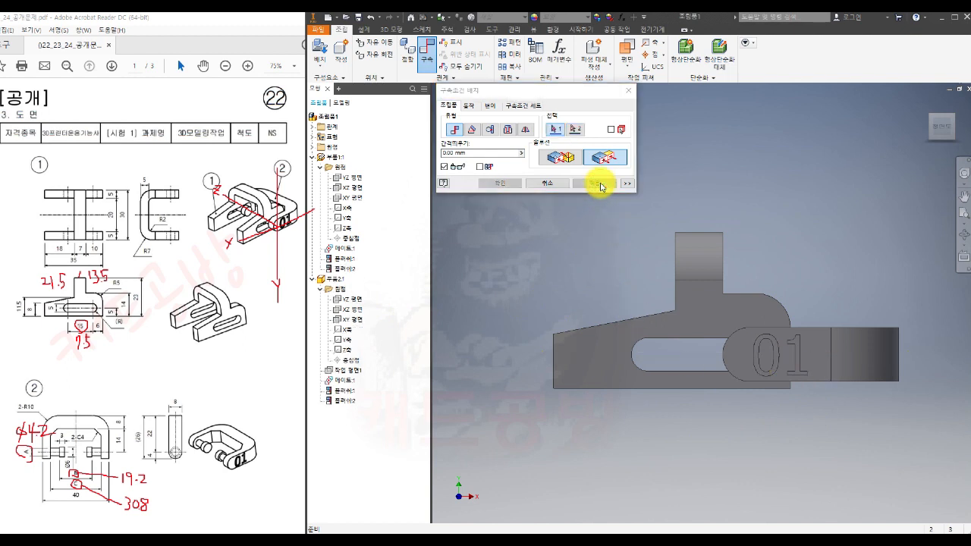
middle_click_drag(494, 281, 539, 270, "shift")
scroll(536, 285, "down", 1)
scroll(539, 284, "up", 2)
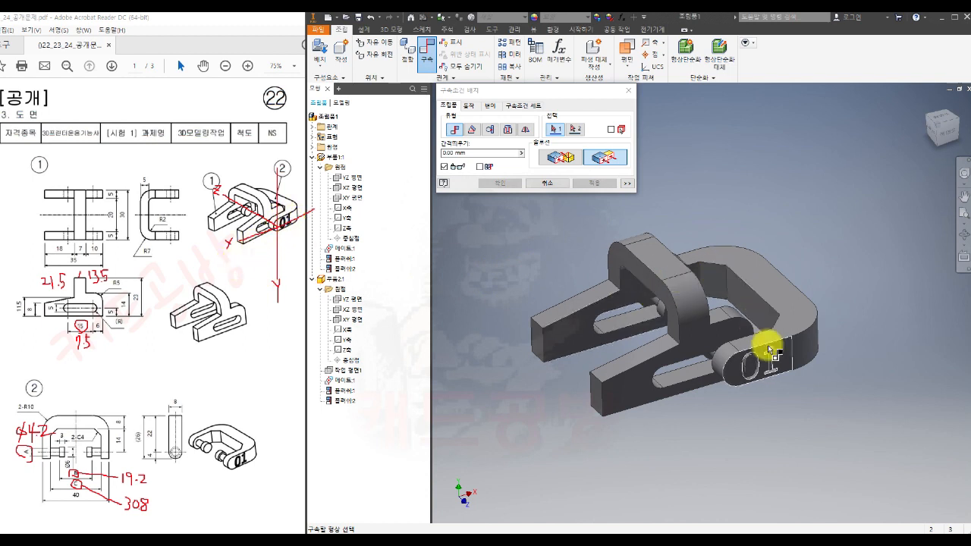
left_click(752, 328)
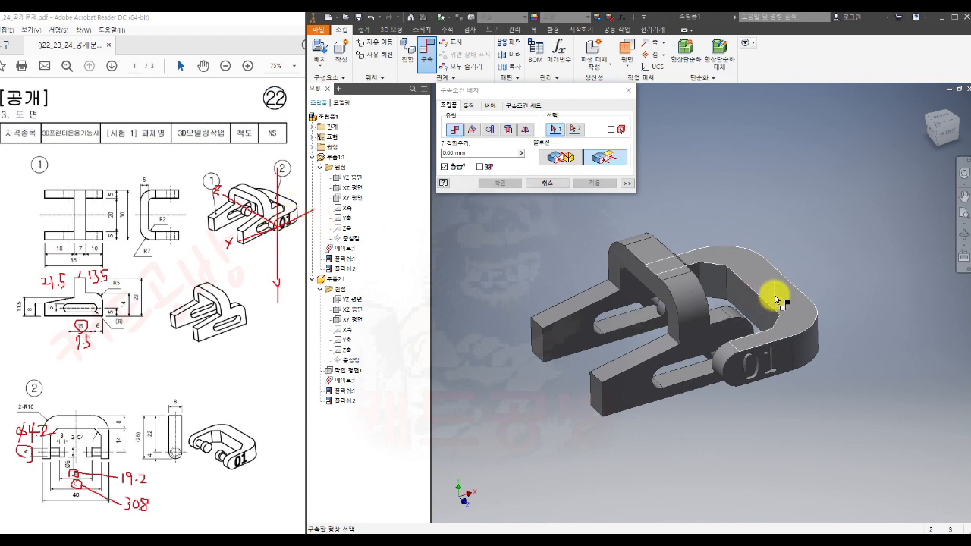
left_click(727, 324)
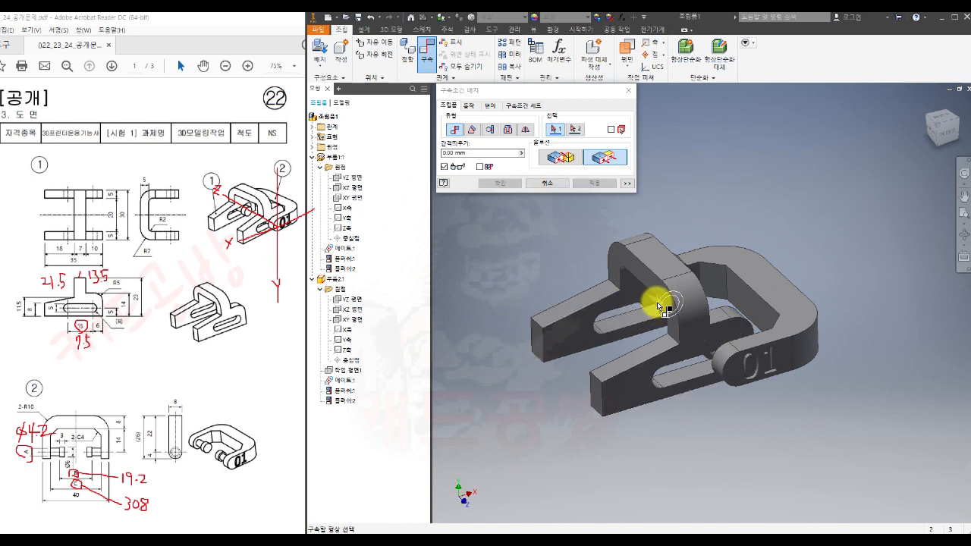
left_click(547, 183)
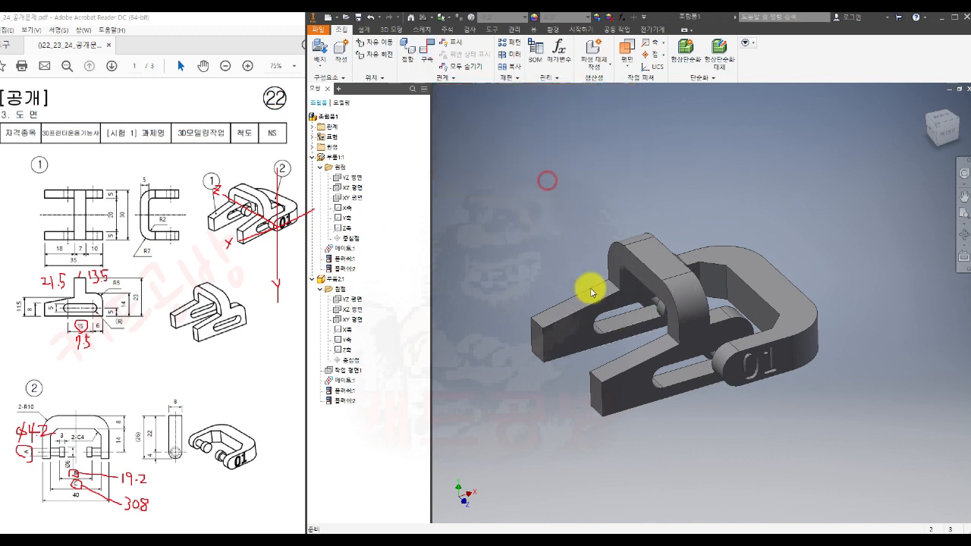
- Suppress the 메이트:1 constraint in the assembly's relationships
left_click(312, 127)
left_click(340, 138)
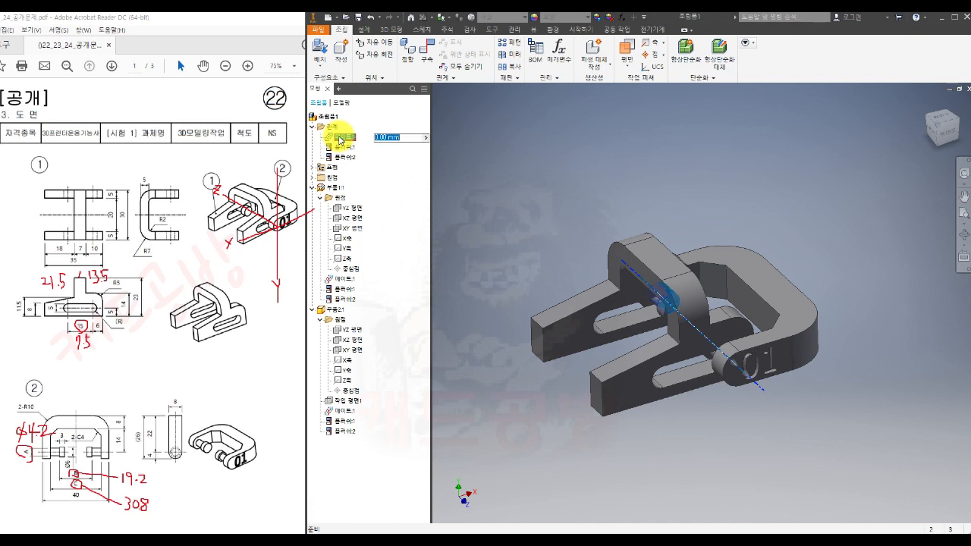
left_click(489, 167)
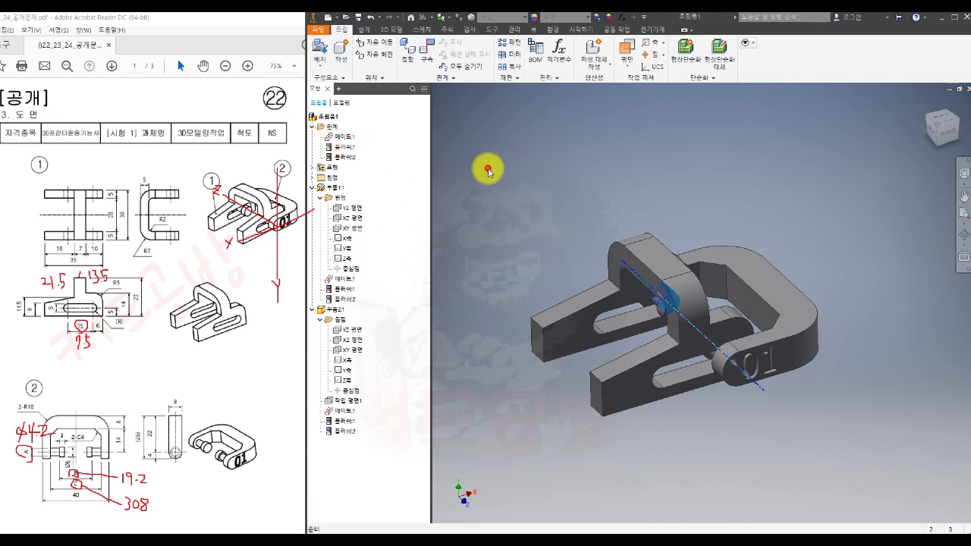
right_click(345, 140)
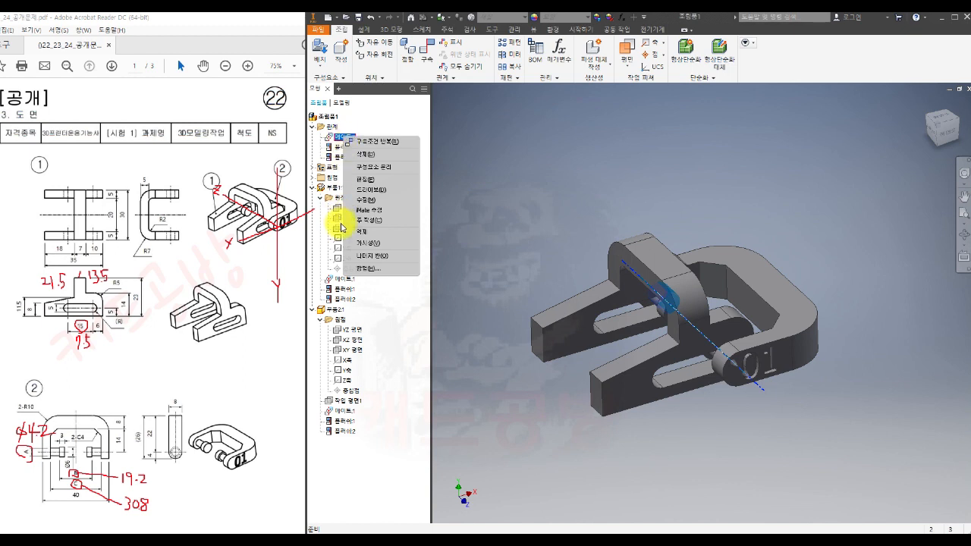
left_click(359, 231)
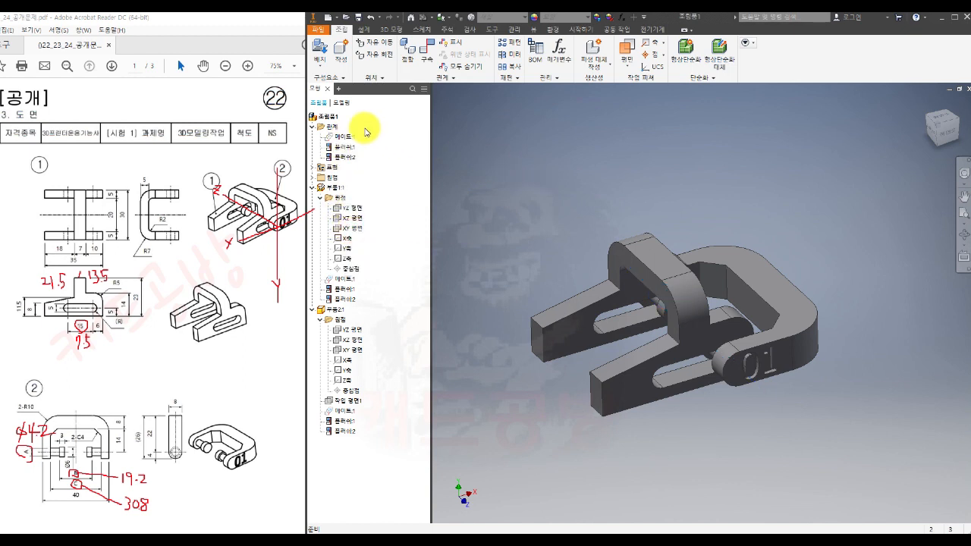
left_click(312, 127)
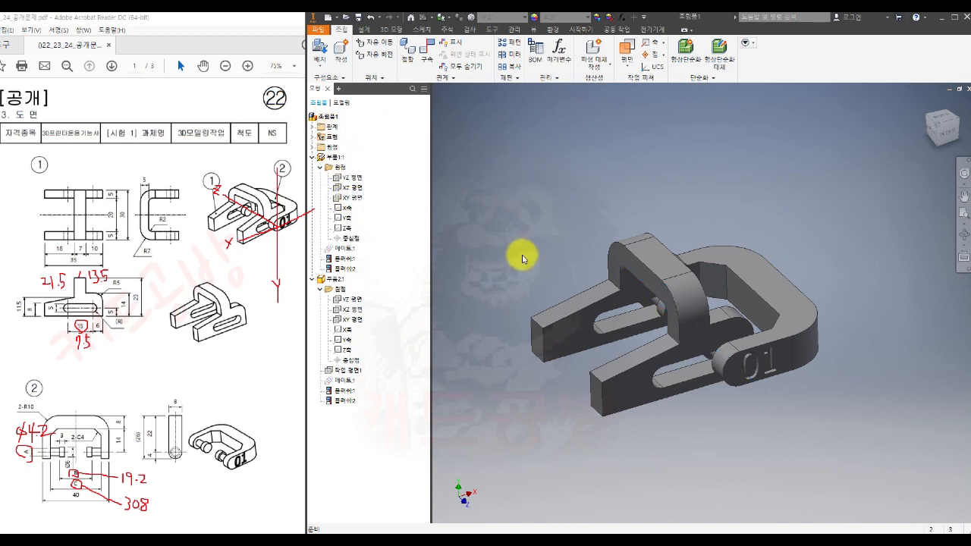
- Mate the YZ origin planes of 부품1 and 부품2 with a 4 mm offset
left_click(427, 53)
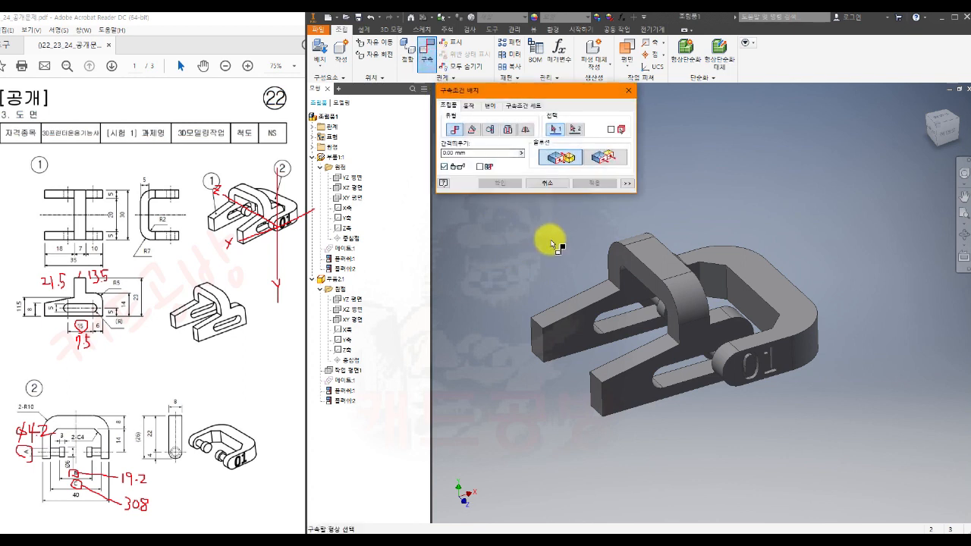
left_click(356, 180)
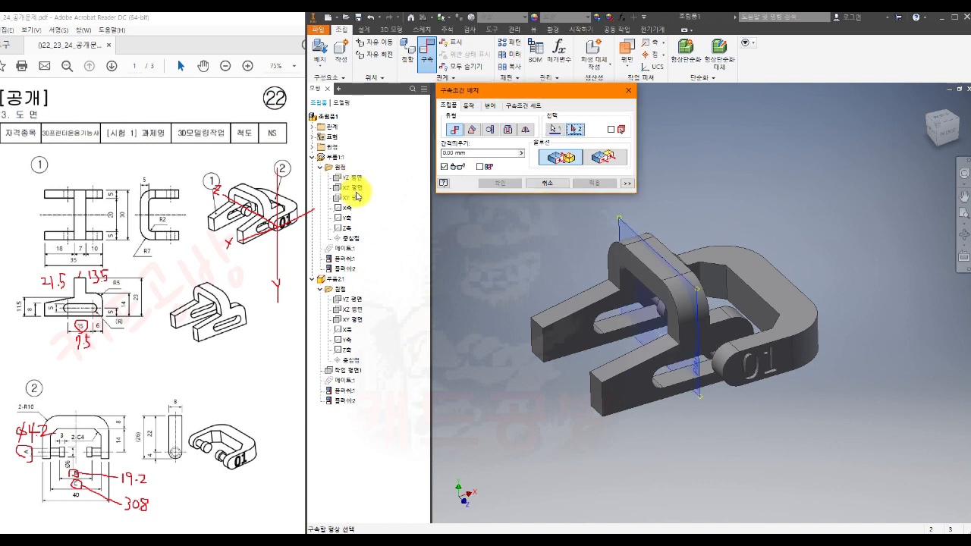
left_click(356, 322)
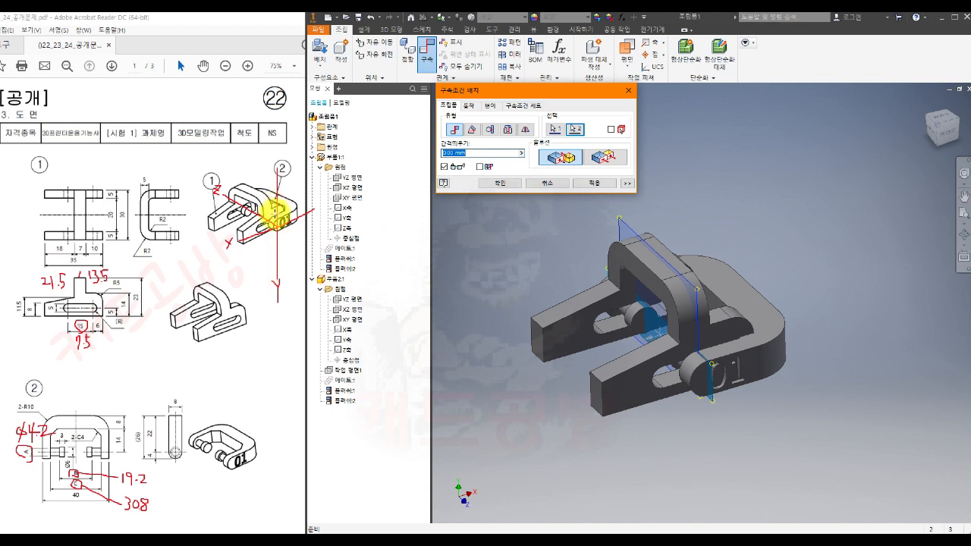
middle_click_drag(831, 331, 769, 433, "shift")
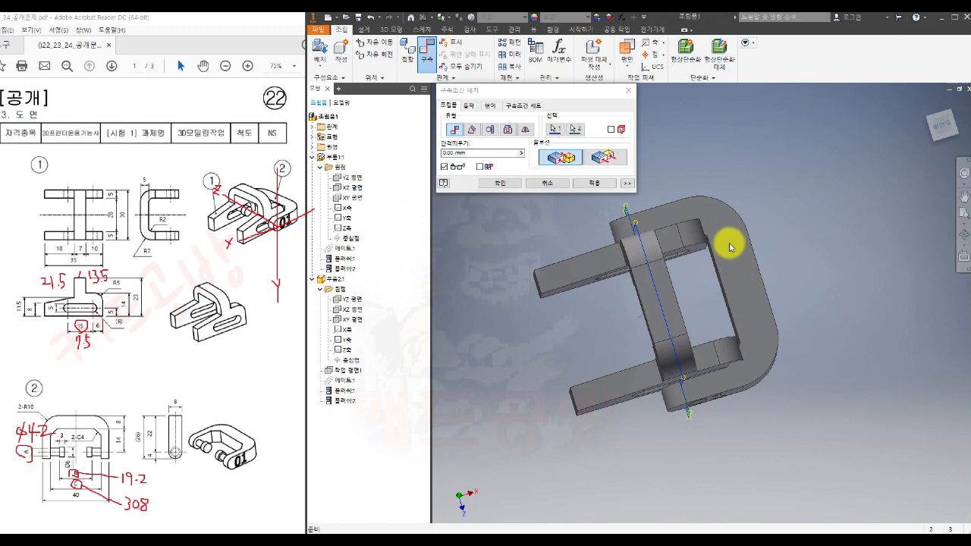
scroll(724, 238, "up", 5)
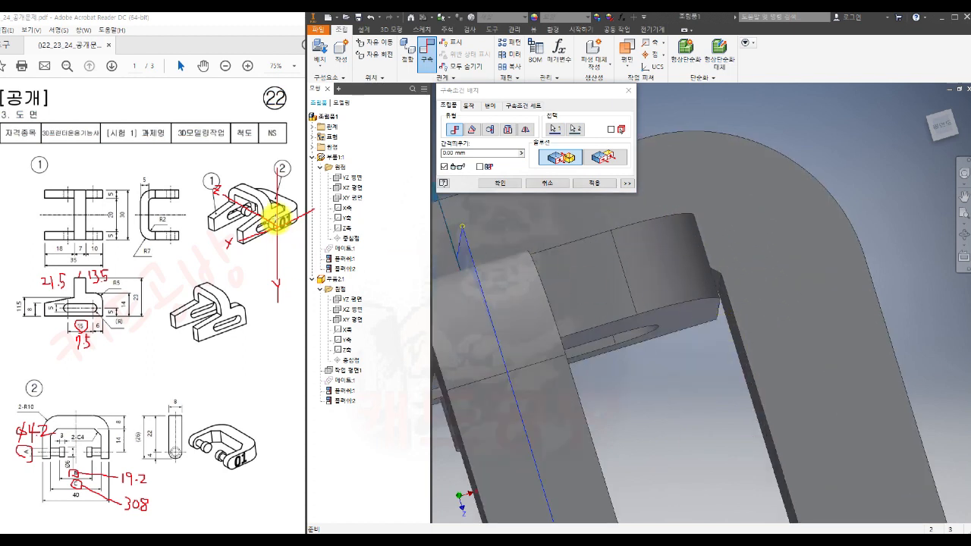
left_click(477, 154)
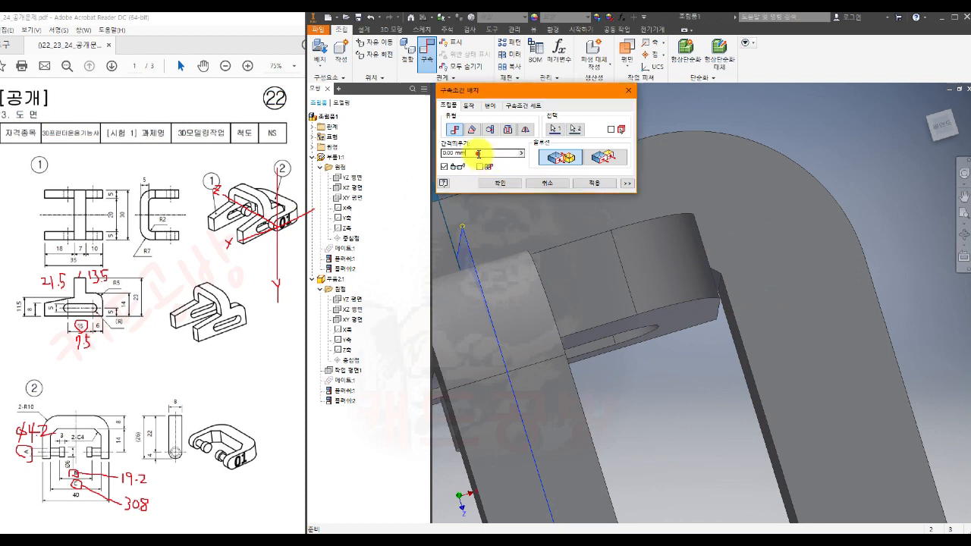
left_click_drag(477, 154, 440, 155)
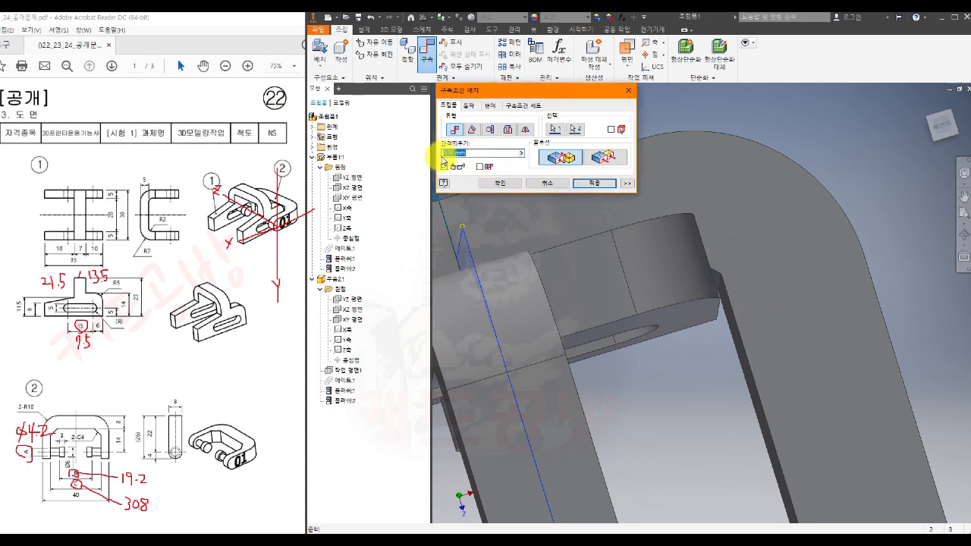
type("4")
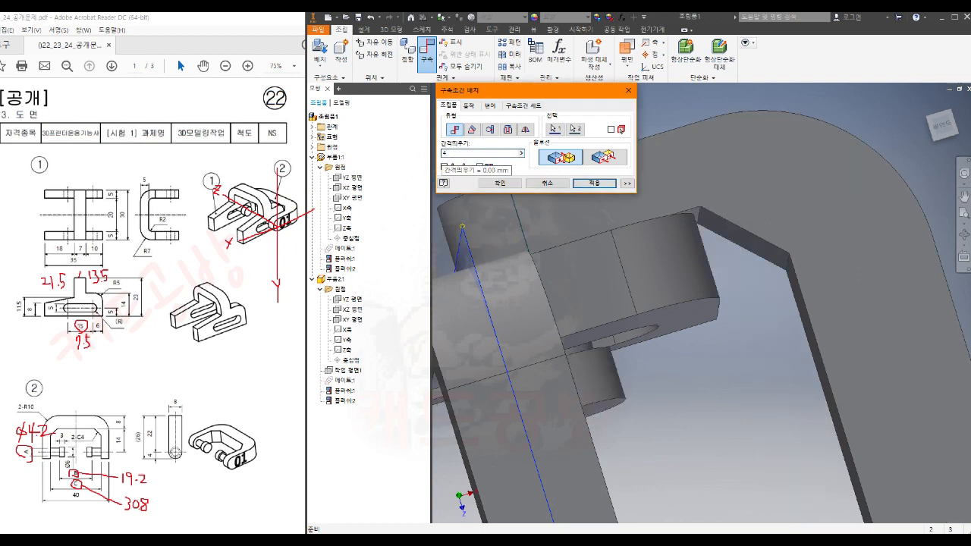
scroll(717, 363, "down", 3)
middle_click_drag(715, 371, 714, 320)
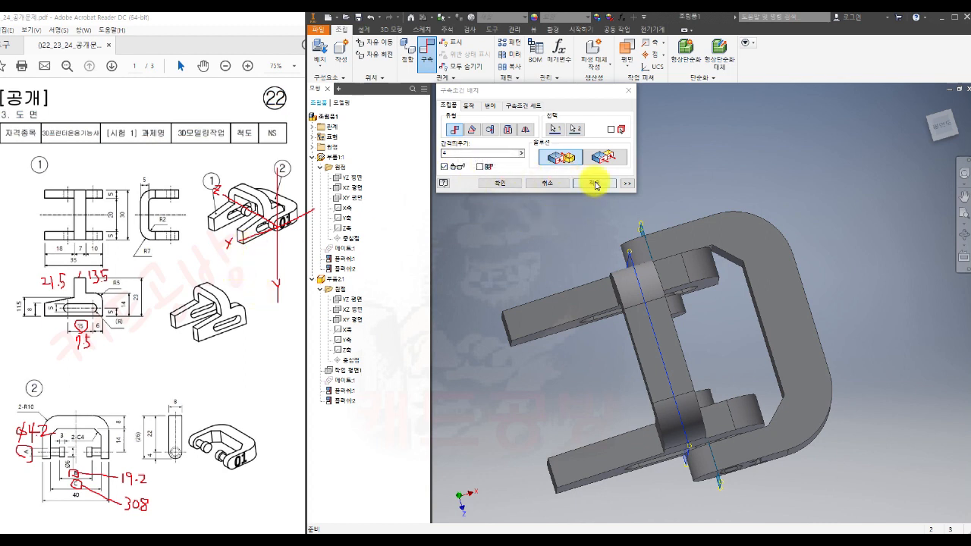
left_click(927, 100)
left_click(940, 134)
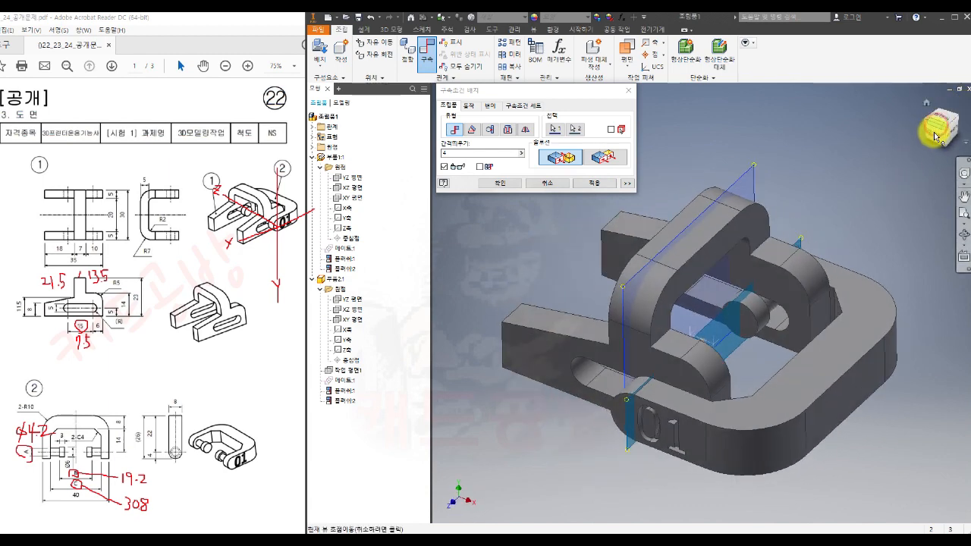
left_click(943, 134)
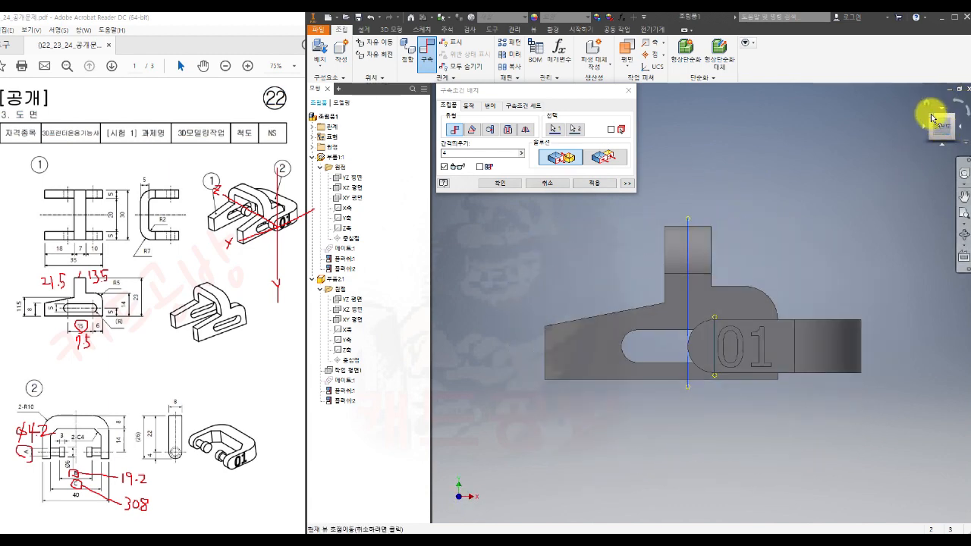
left_click(937, 114)
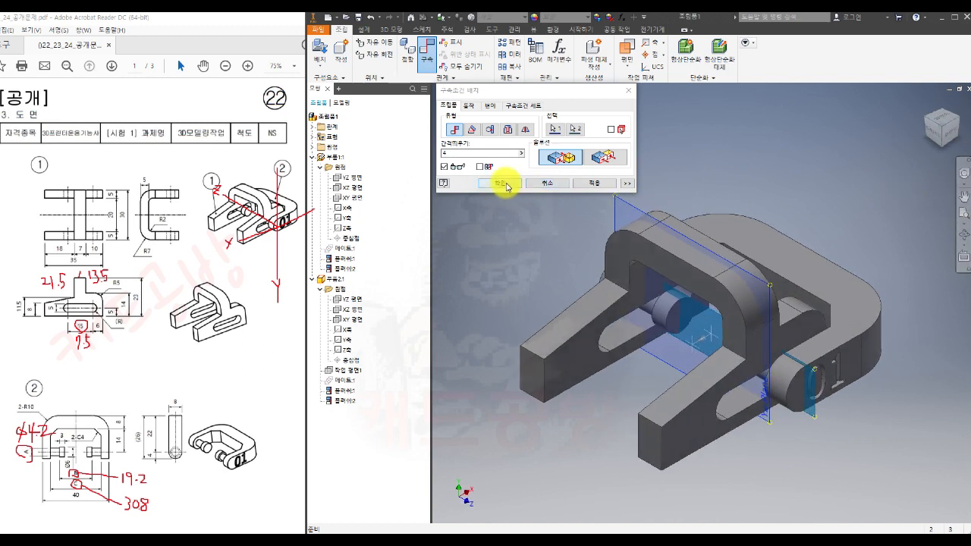
left_click(501, 184)
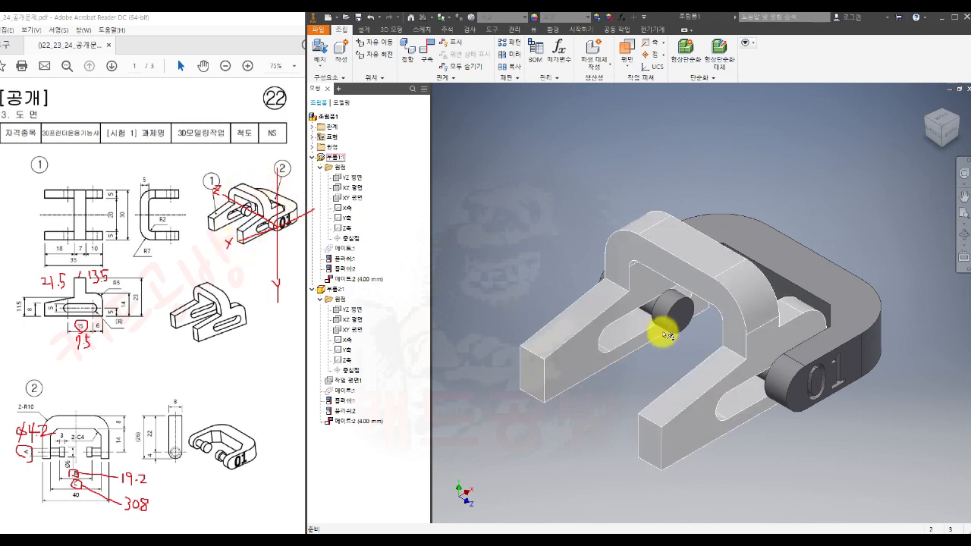
- Collapse the model tree entries of 부품1 and 부품2, and save the assembly as 비번호_22.iam in folder 22
middle_click_drag(796, 454, 805, 436)
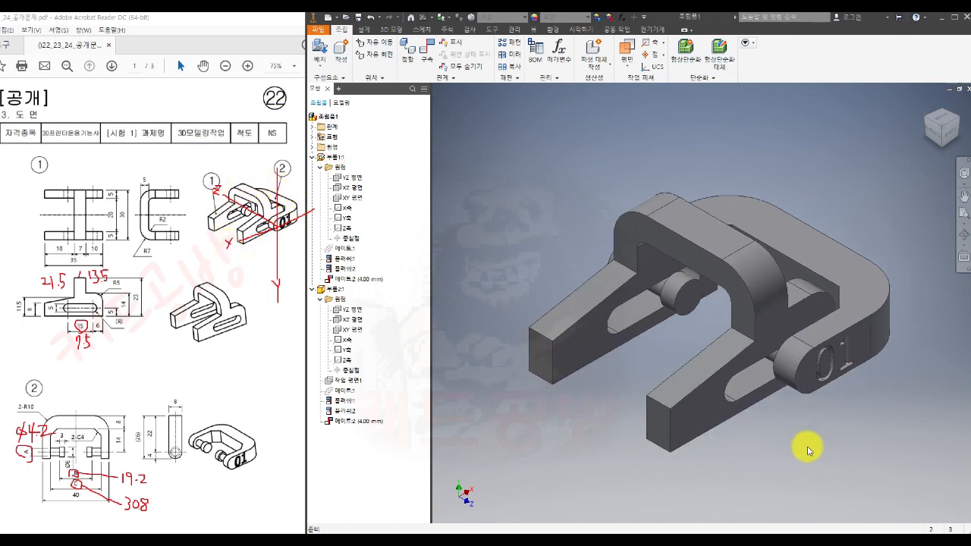
left_click(311, 289)
left_click(311, 157)
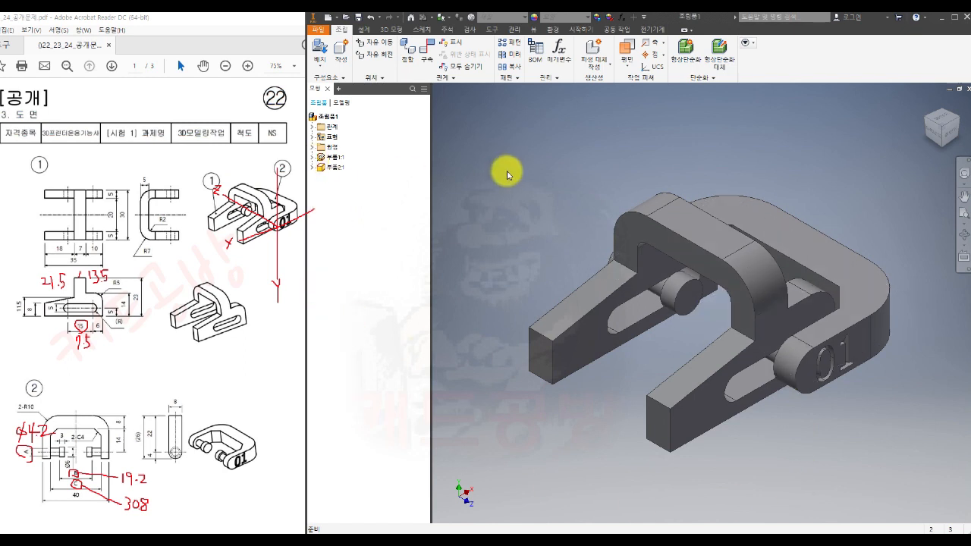
left_click(318, 29)
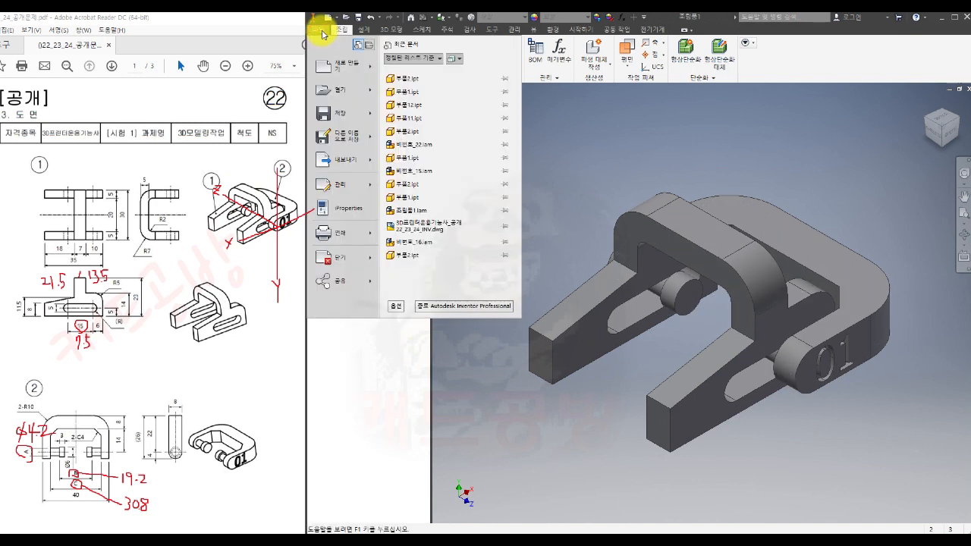
mouse_move(352, 144)
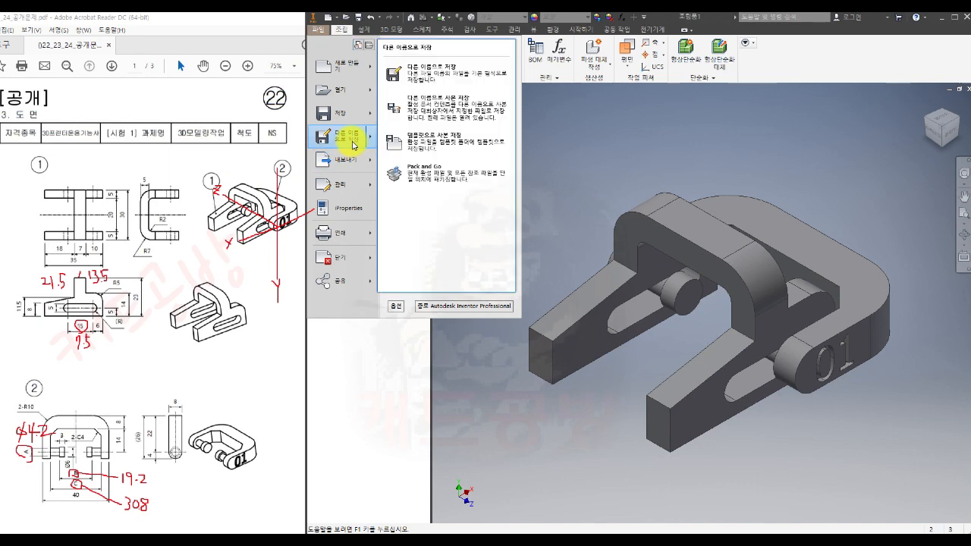
left_click(434, 72)
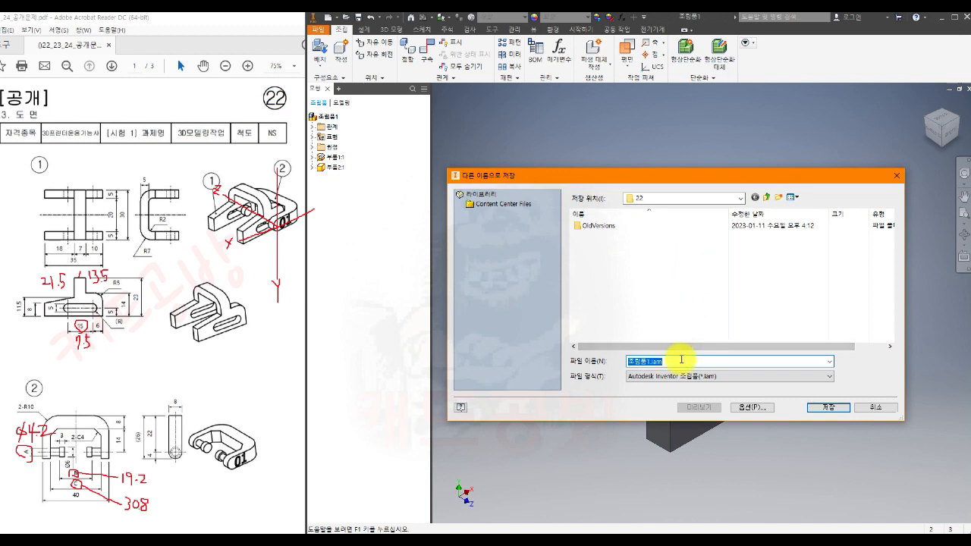
type("q")
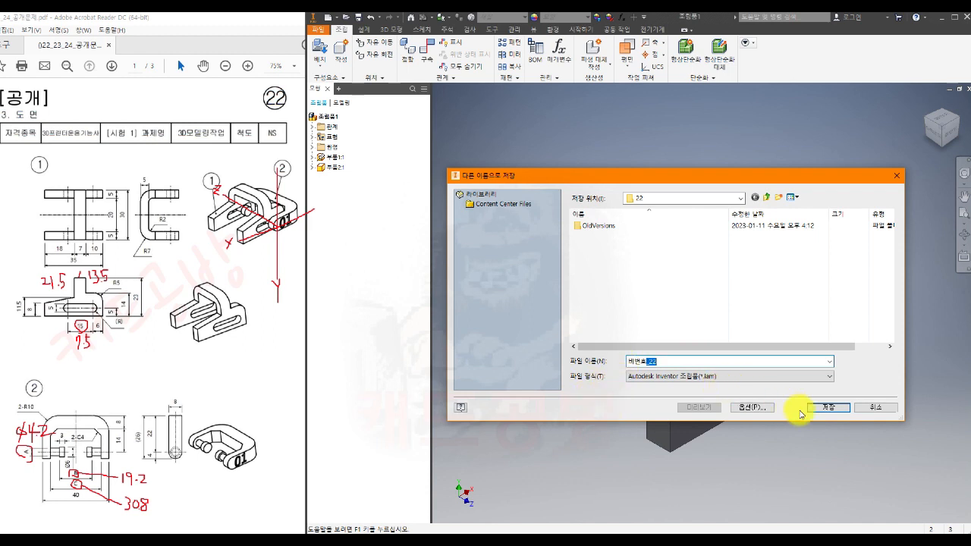
left_click(829, 407)
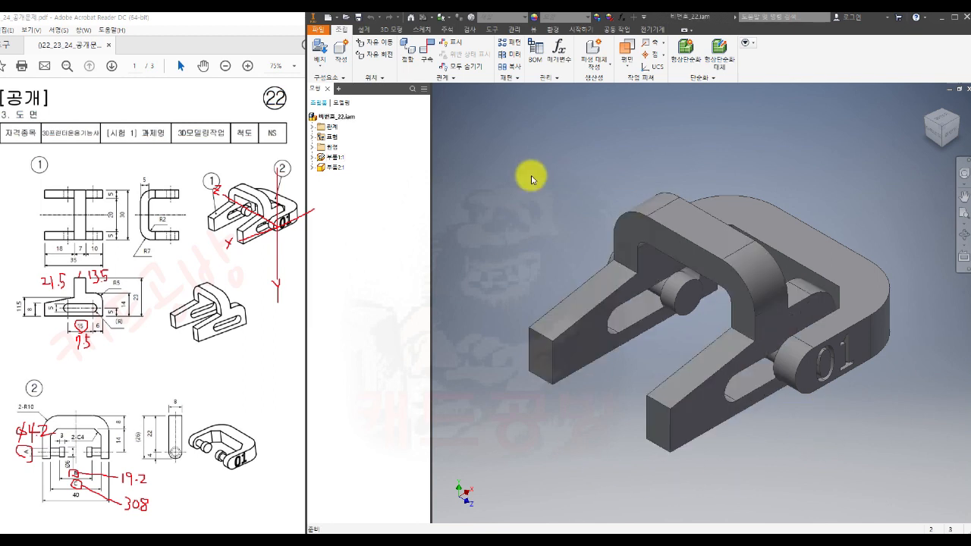
- Save a STEP copy of the assembly as 비번호_22.stp in folder 22, accepting the export options with application protocol 214
left_click(319, 34)
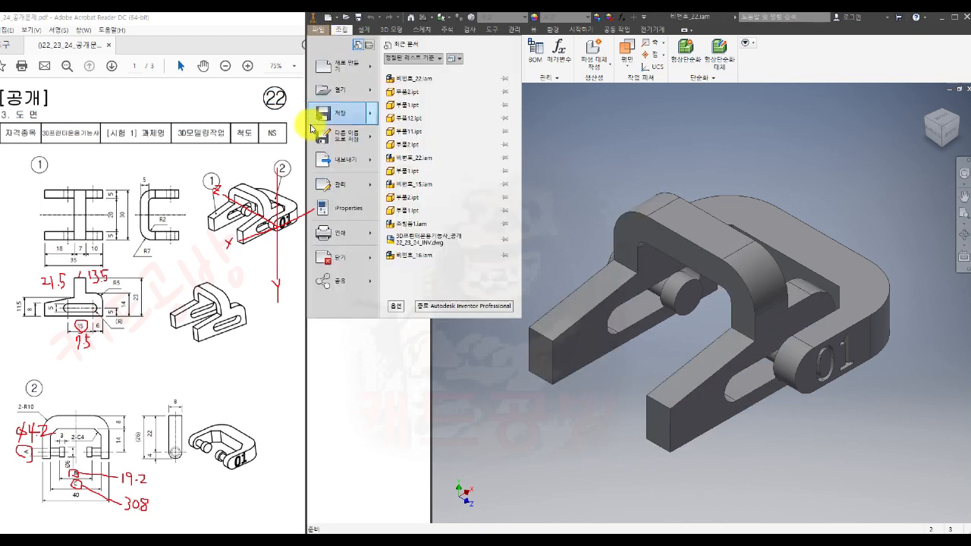
mouse_move(321, 144)
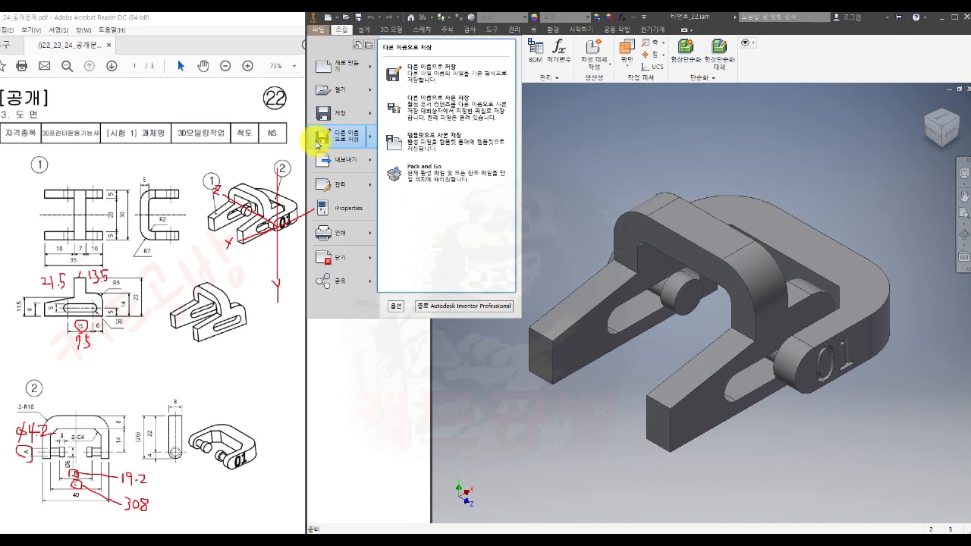
left_click(461, 113)
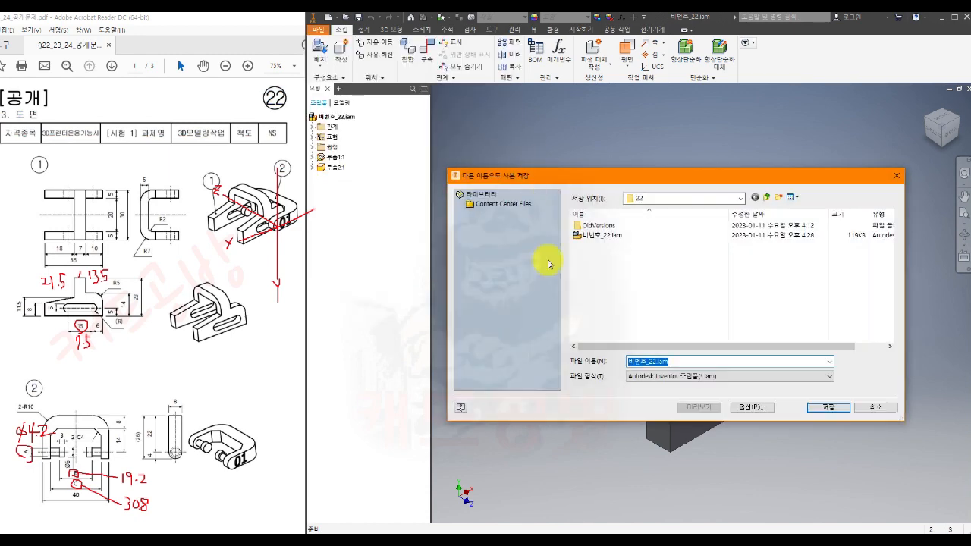
left_click(675, 376)
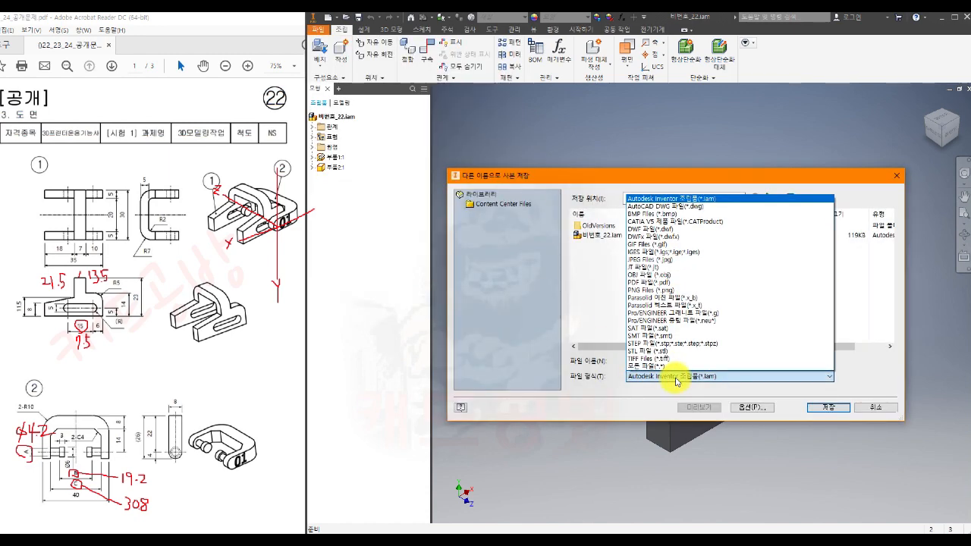
left_click(672, 342)
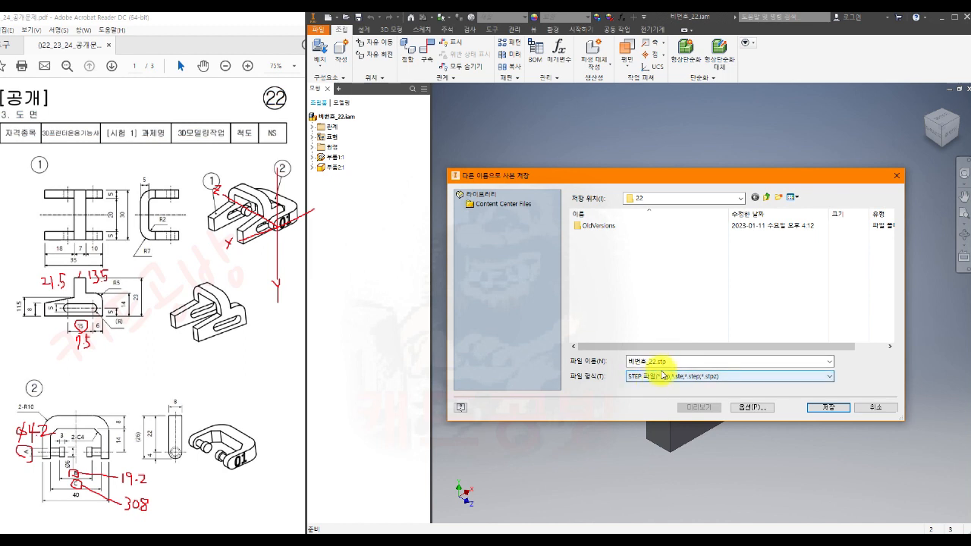
left_click(752, 410)
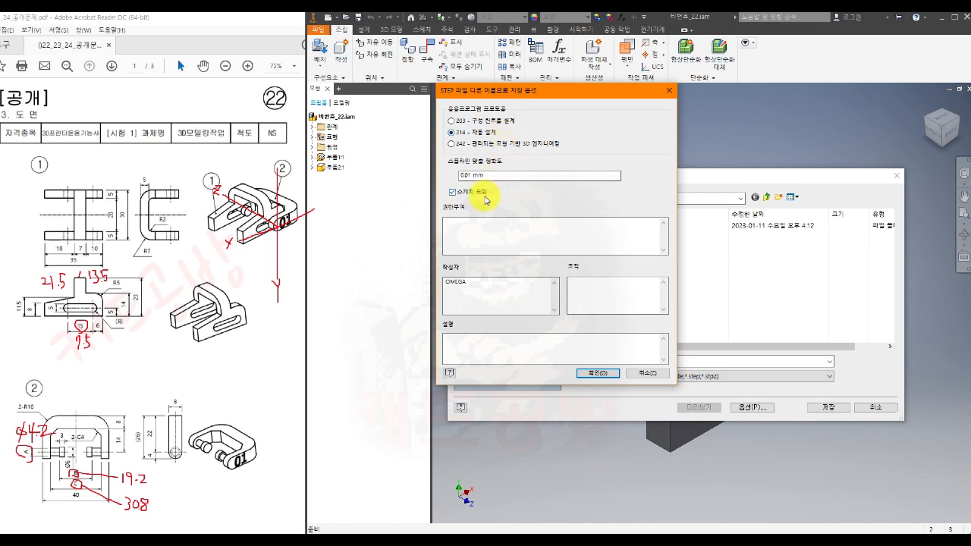
left_click(597, 373)
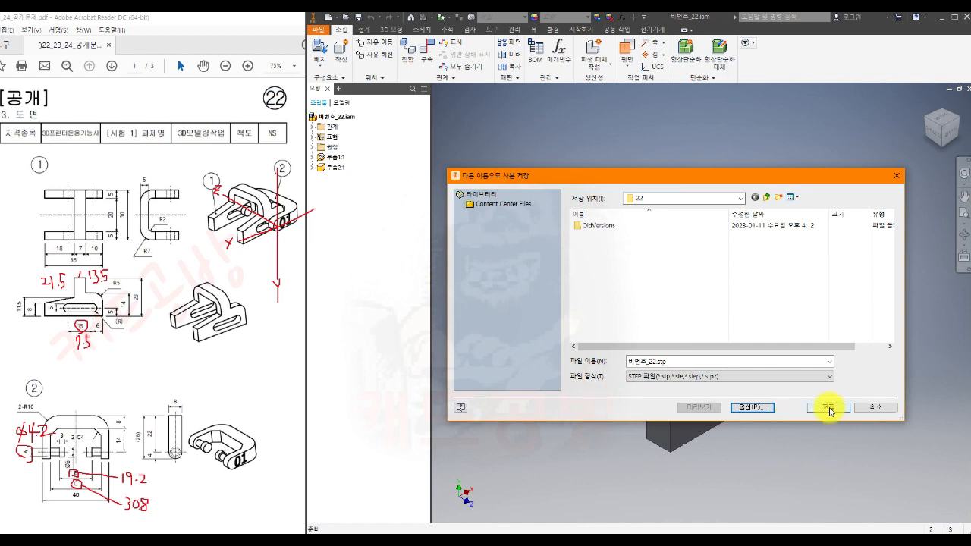
left_click(829, 408)
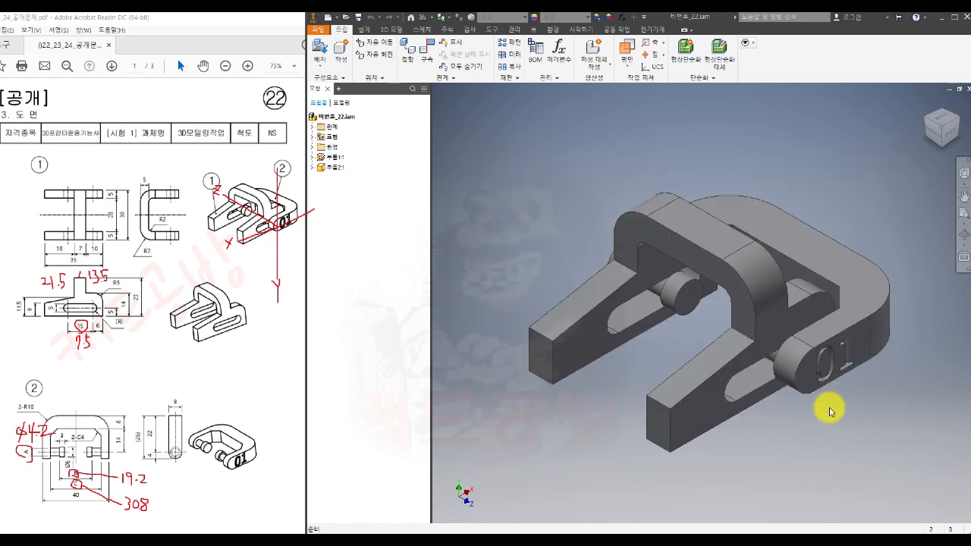
- Save an STL copy of the assembly as 비번호_22.stl in folder 22, accepting the binary, millimetre, Brep-resolution export options
left_click(322, 32)
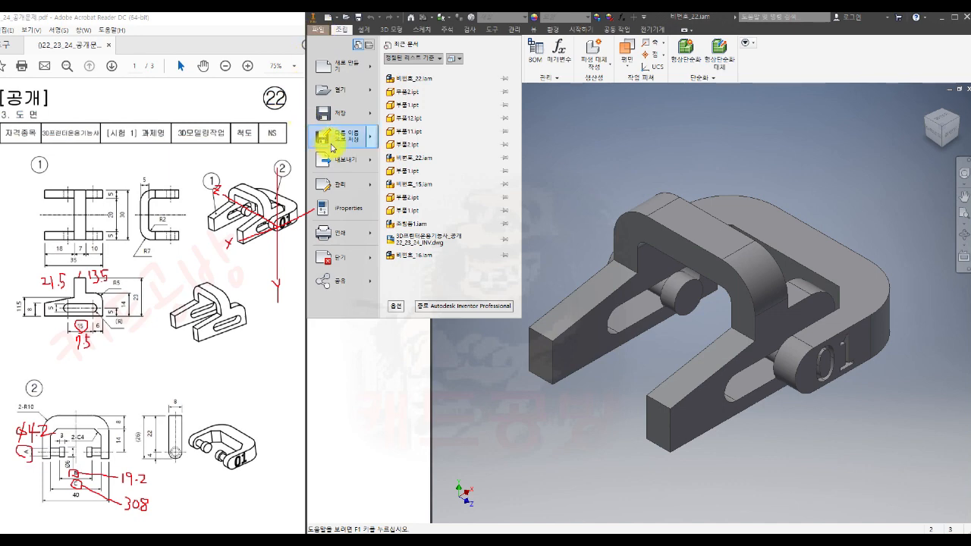
mouse_move(332, 148)
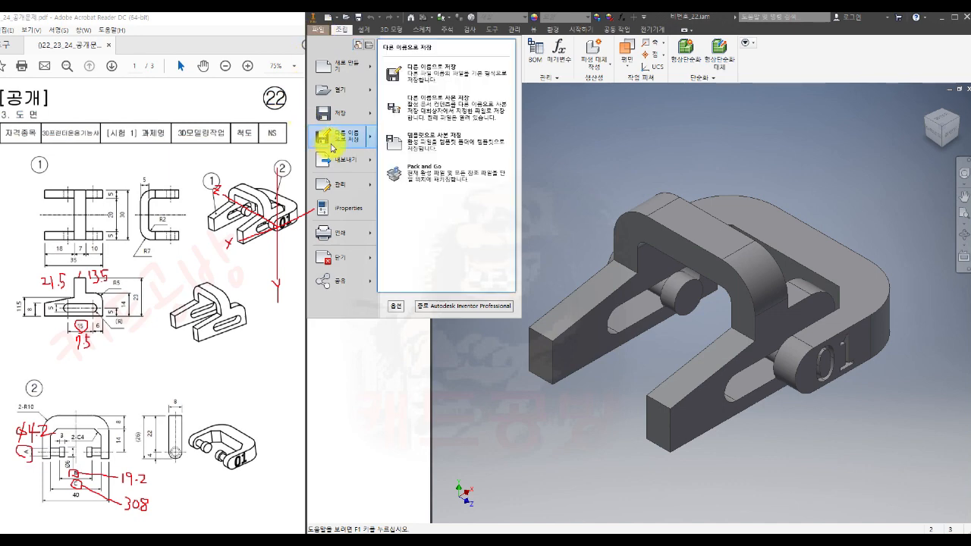
left_click(451, 119)
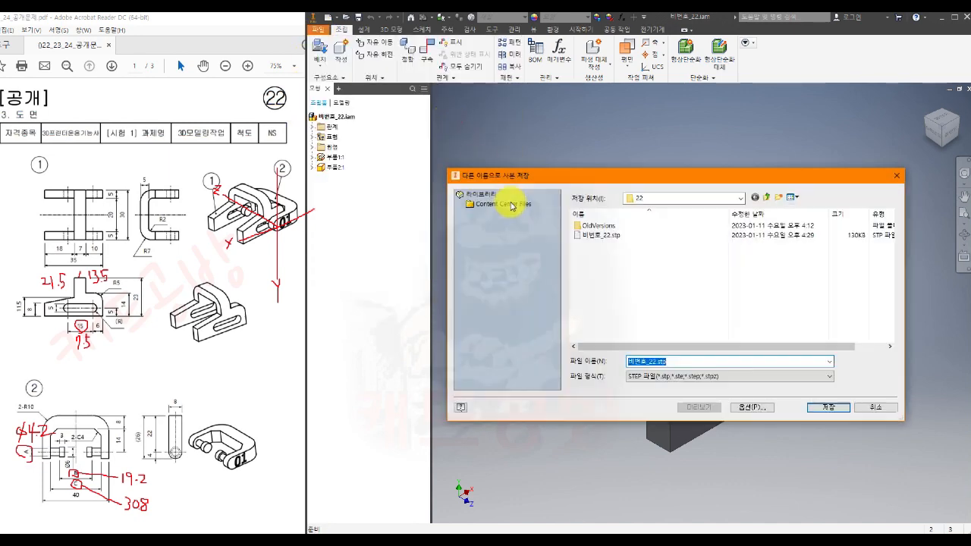
left_click(643, 379)
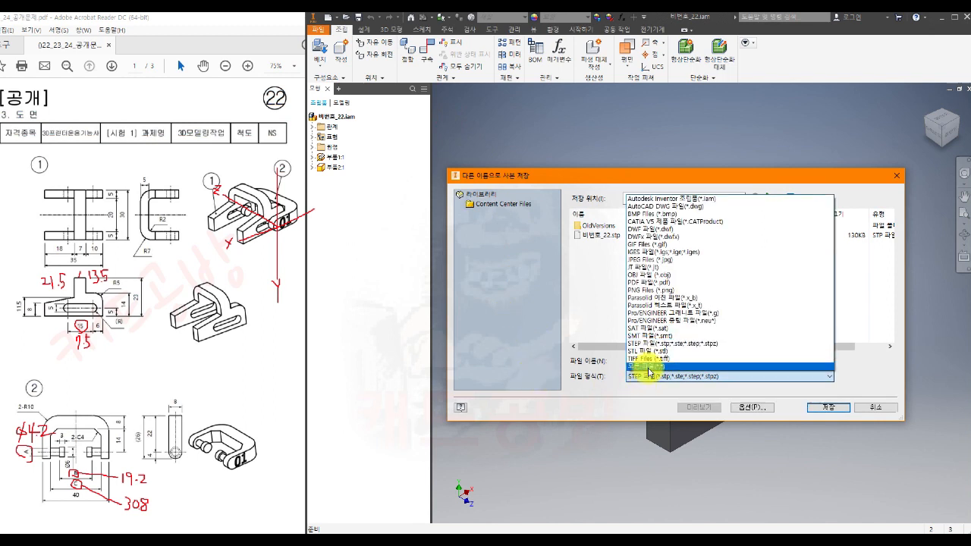
left_click(659, 351)
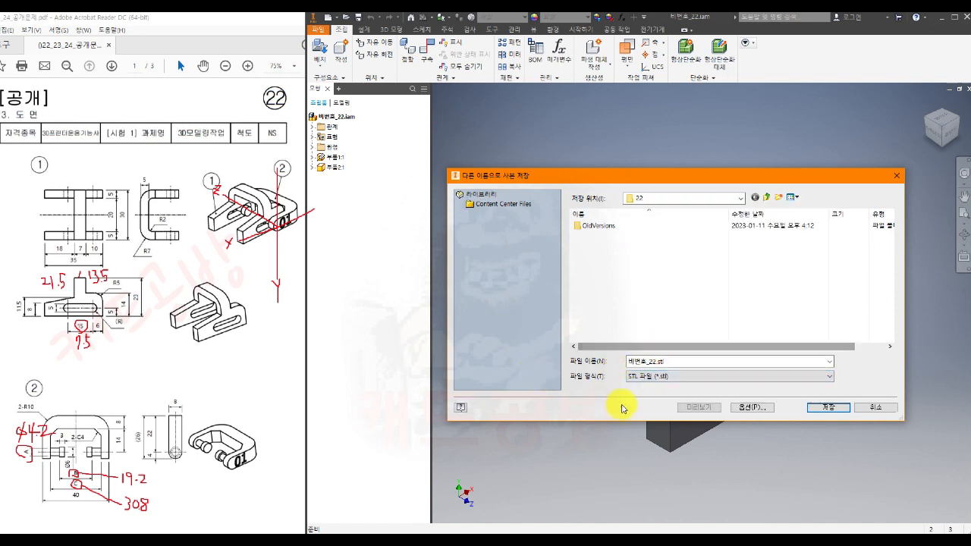
left_click(751, 407)
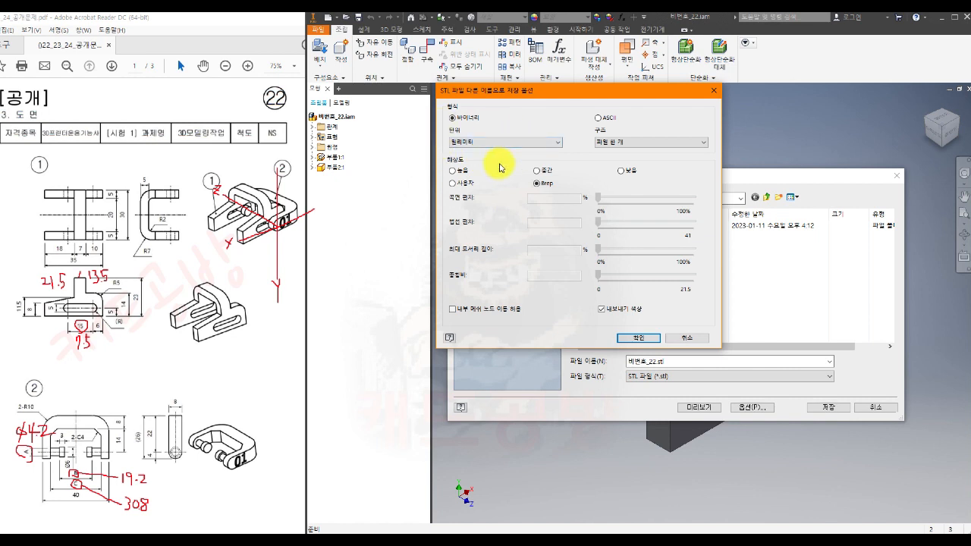
left_click(638, 337)
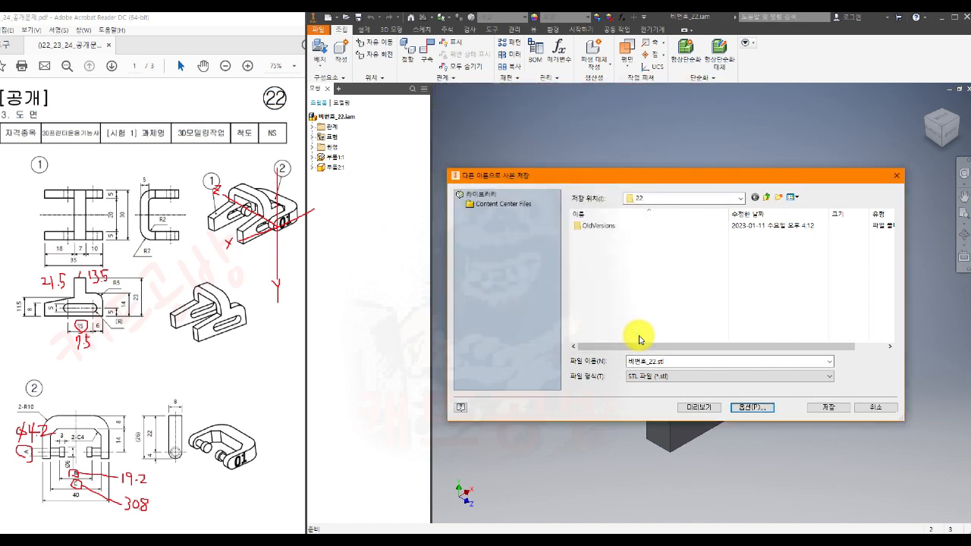
left_click(830, 407)
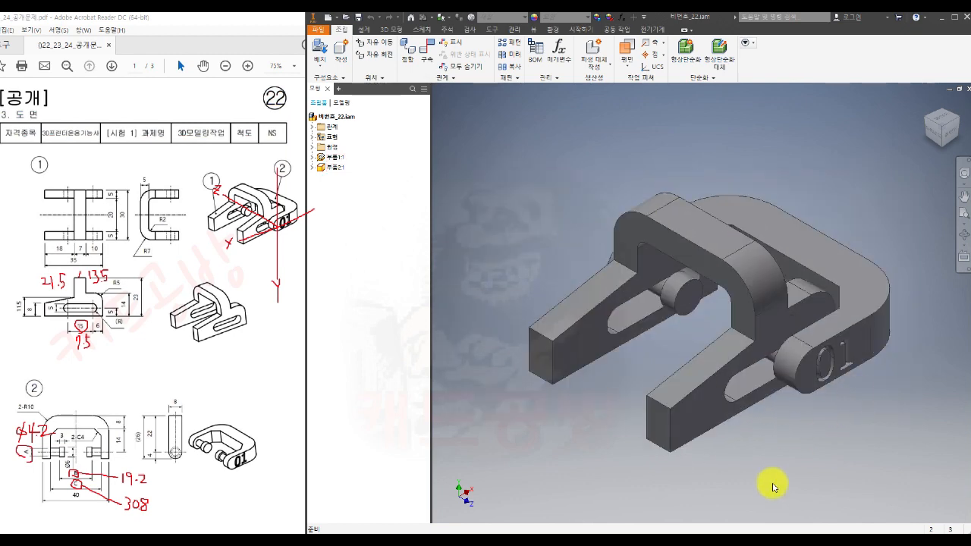
- Switch to the File Explorer window of folder 22, check the saved 비번호_22 iam, stl and stp files, and minimize it
mouse_move(421, 531)
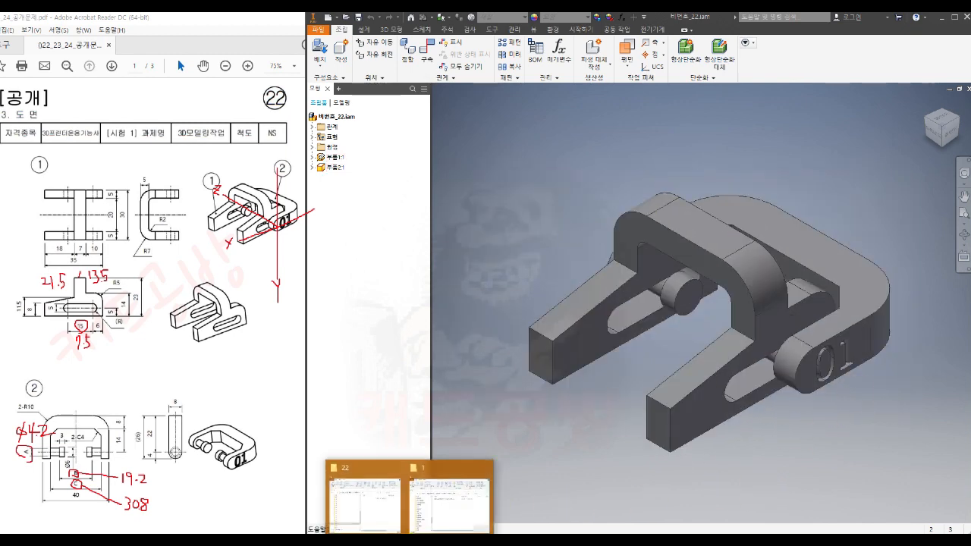
left_click(378, 515)
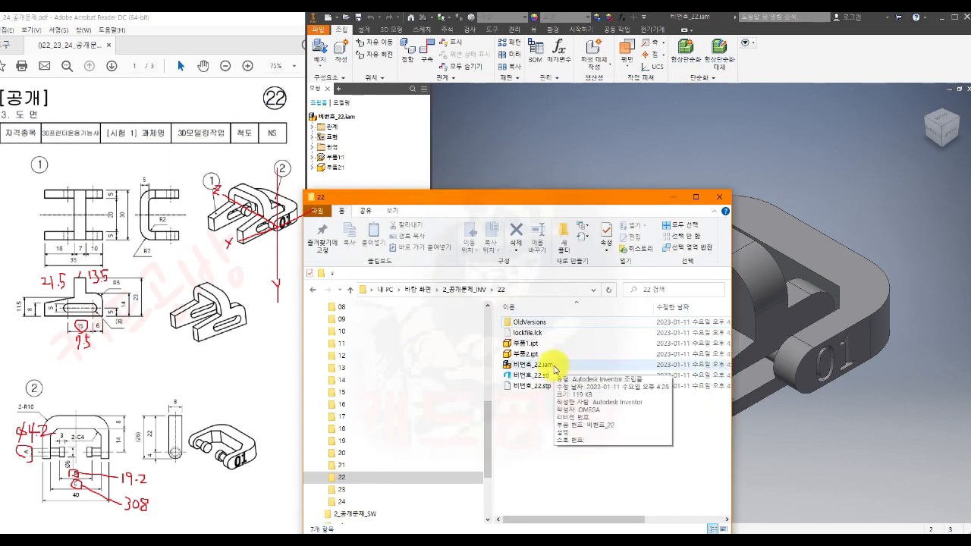
left_click(555, 366)
left_click(555, 383)
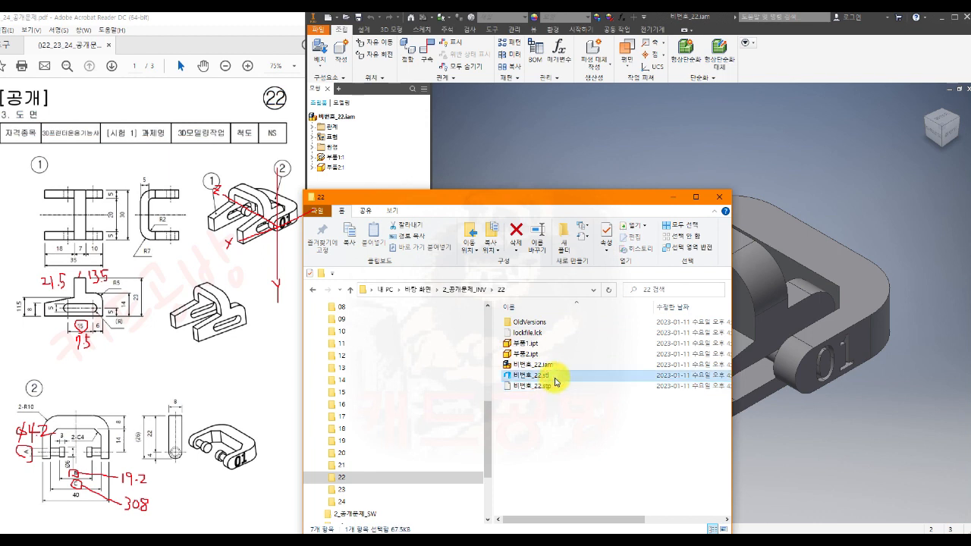
left_click(551, 417)
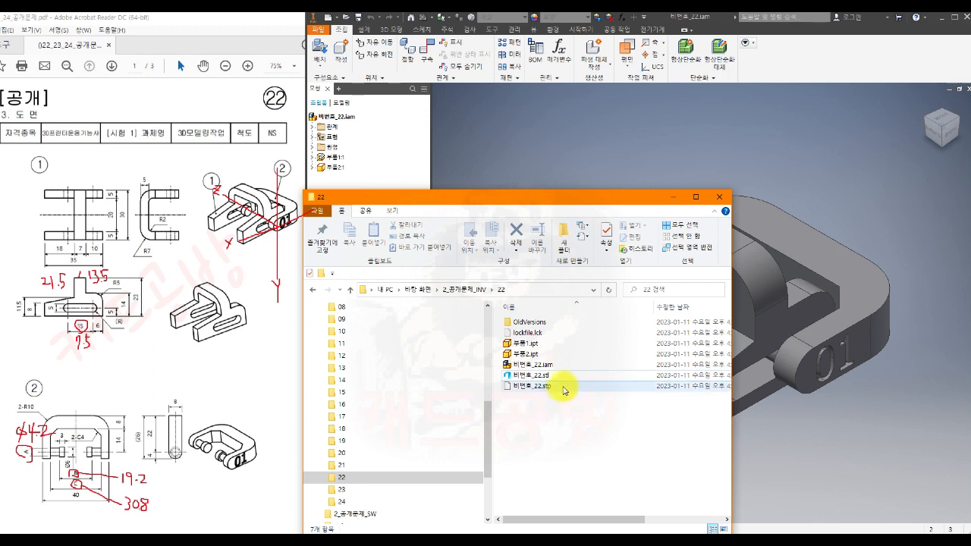
left_click(560, 377)
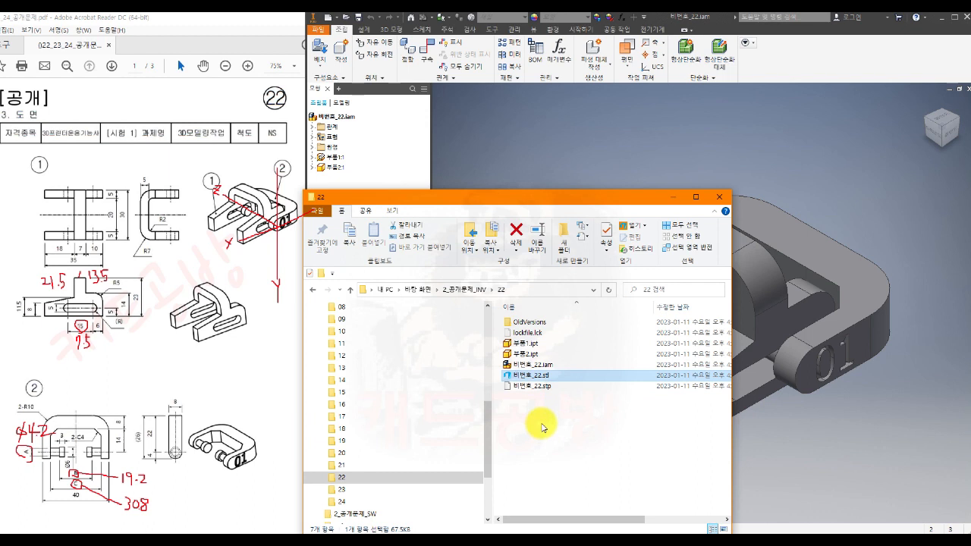
left_click(541, 425)
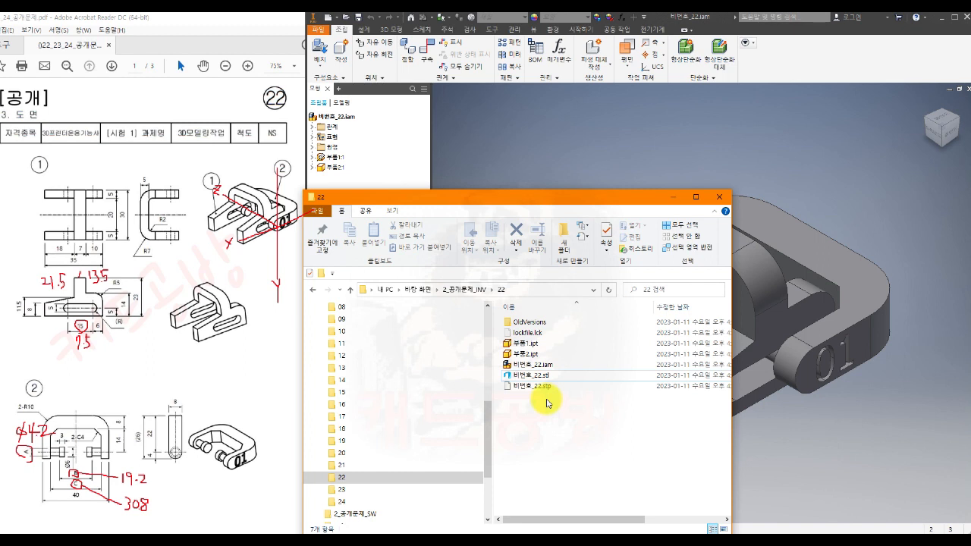
left_click(673, 198)
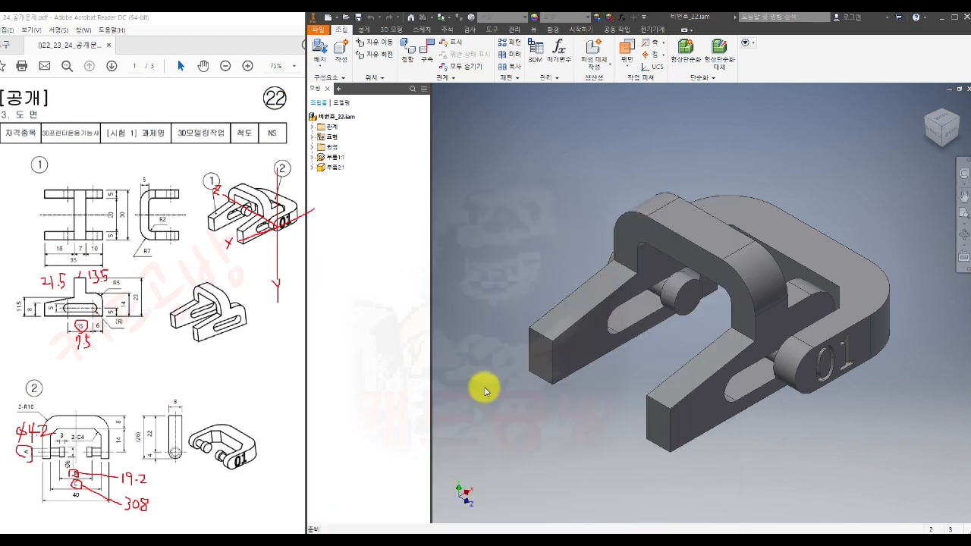